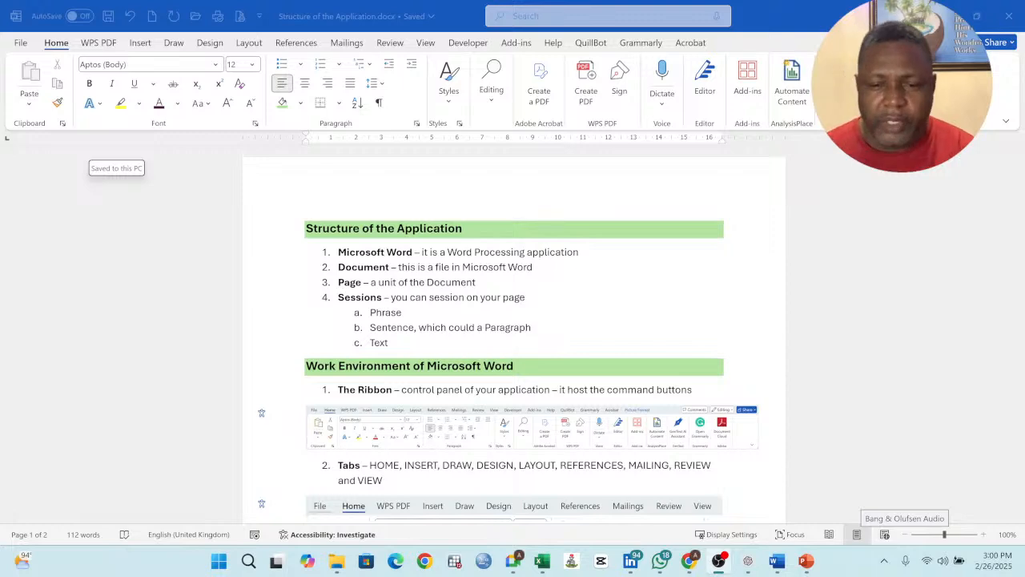
Step: Review the notes on Word's work environment, from the ribbon, tabs and command buttons to the Quick Access Toolbar and search area
scroll(513, 336, down, 5)
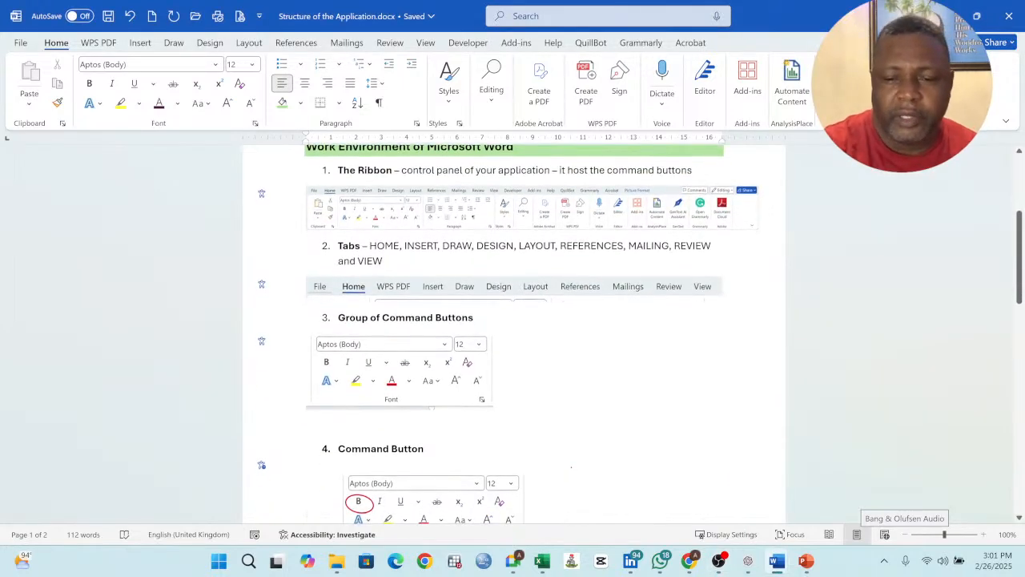
scroll(512, 337, up, 2)
scroll(513, 336, up, 4)
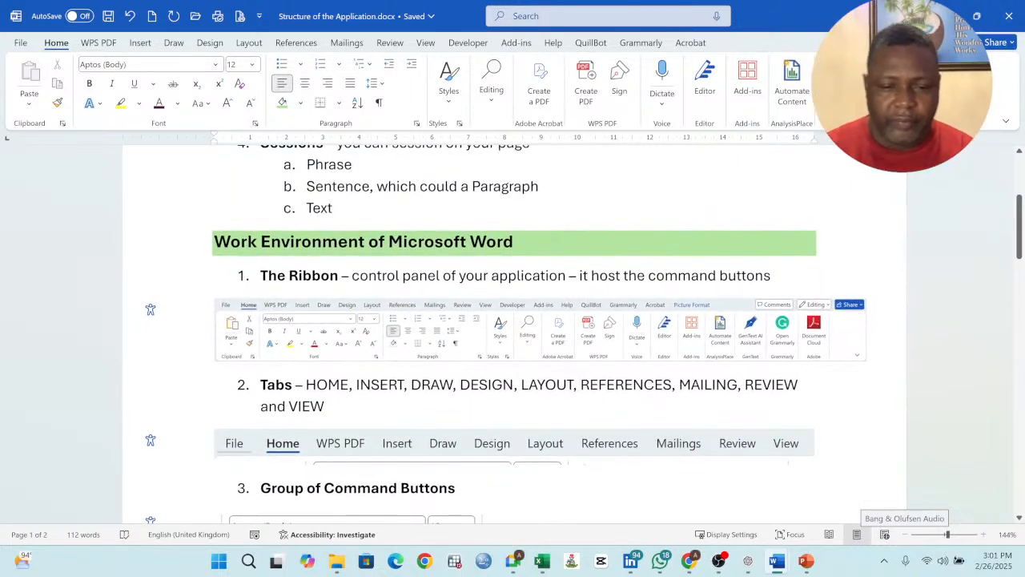
scroll(512, 332, down, 3)
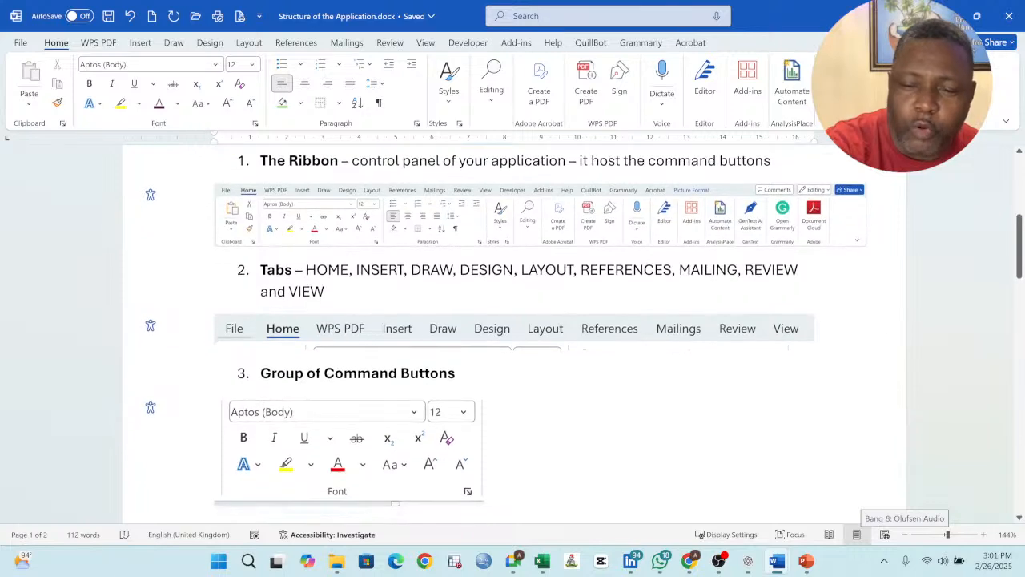
scroll(513, 332, down, 3)
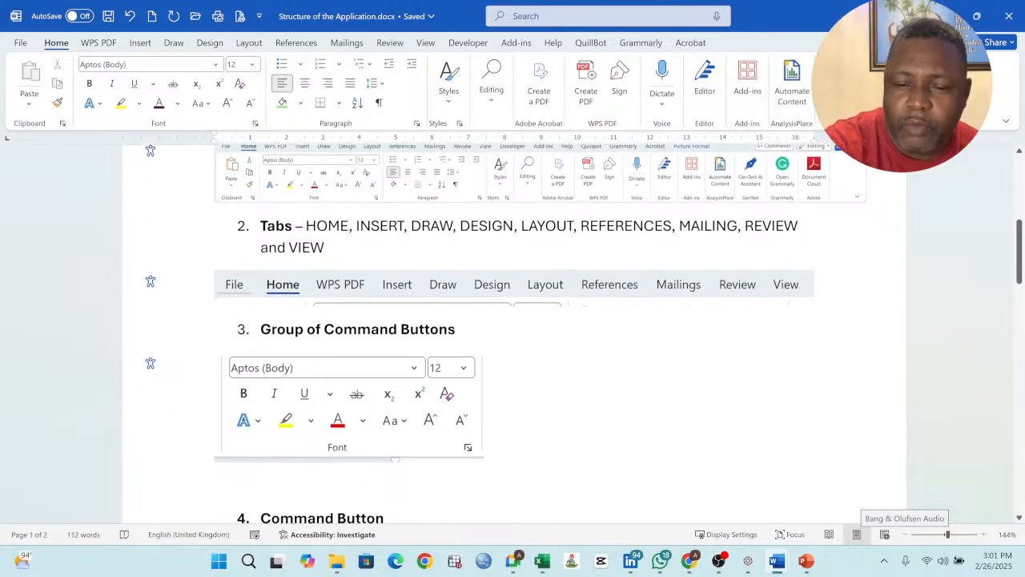
scroll(513, 332, down, 3)
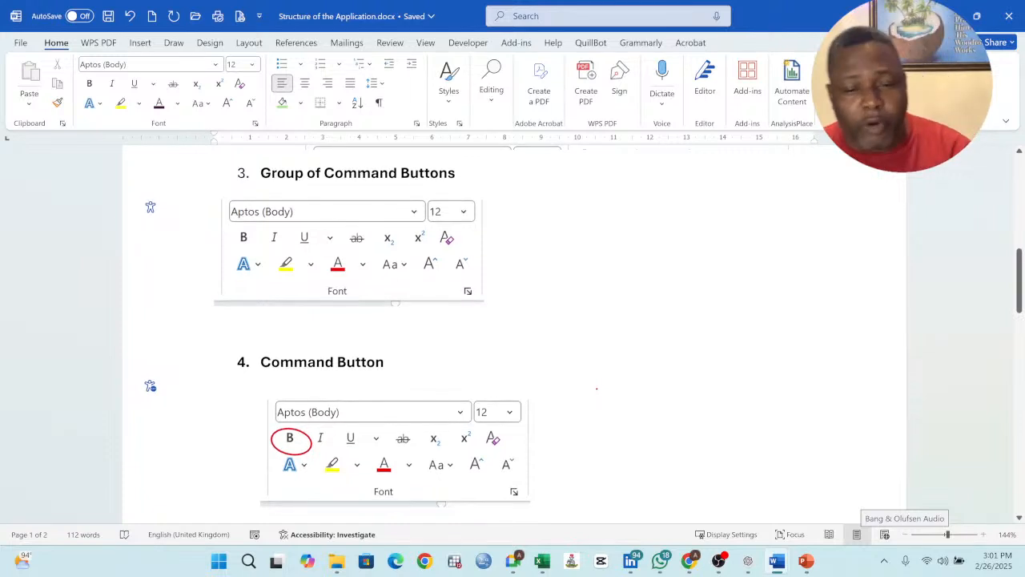
scroll(513, 333, down, 4)
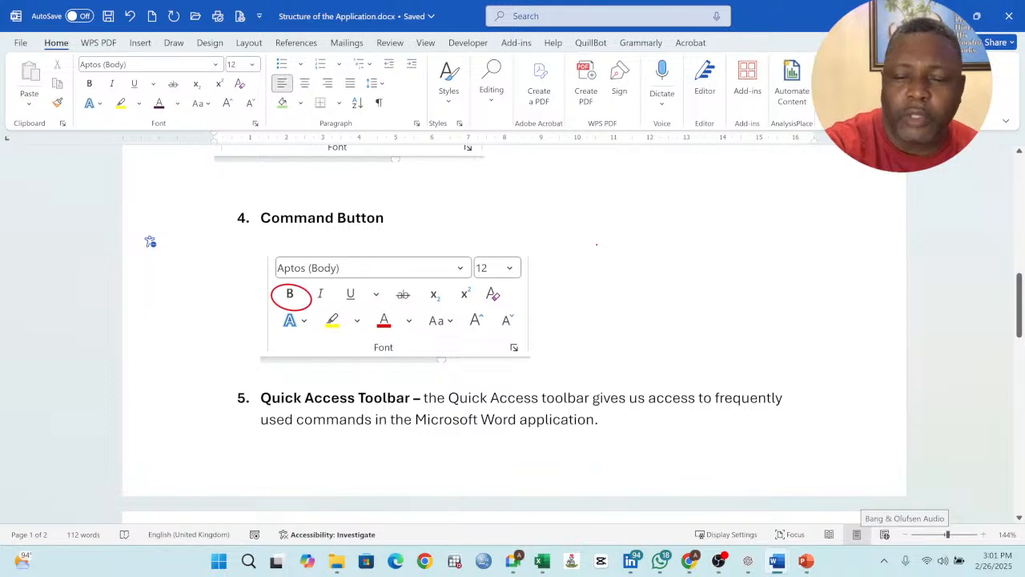
scroll(150, 241, down, 4)
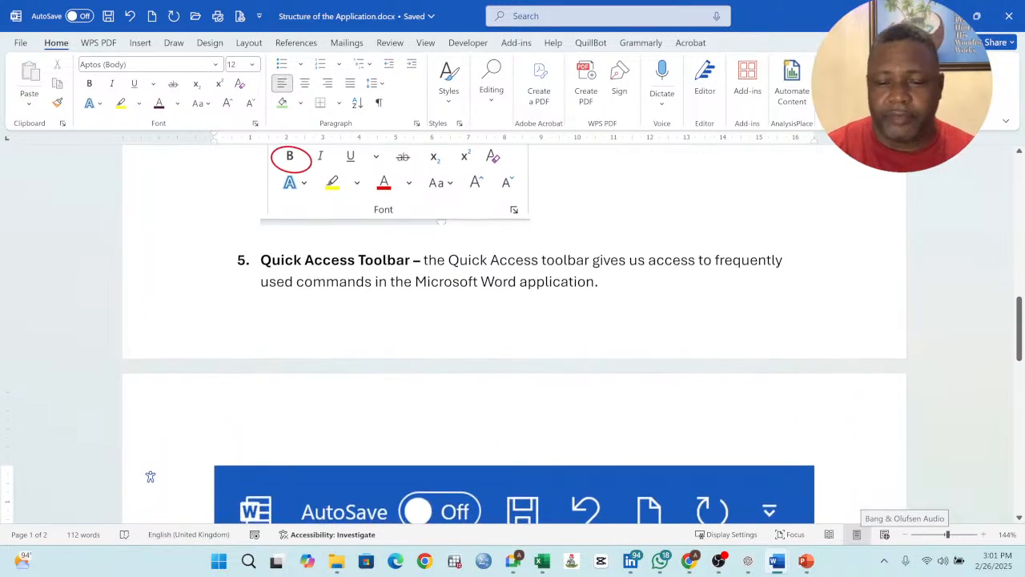
scroll(513, 332, down, 2)
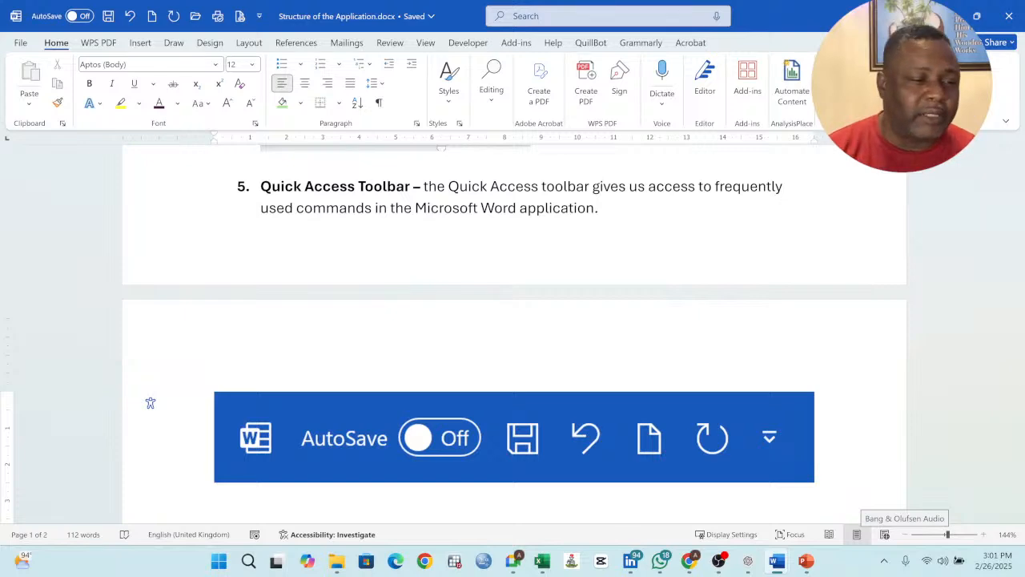
scroll(513, 336, down, 3)
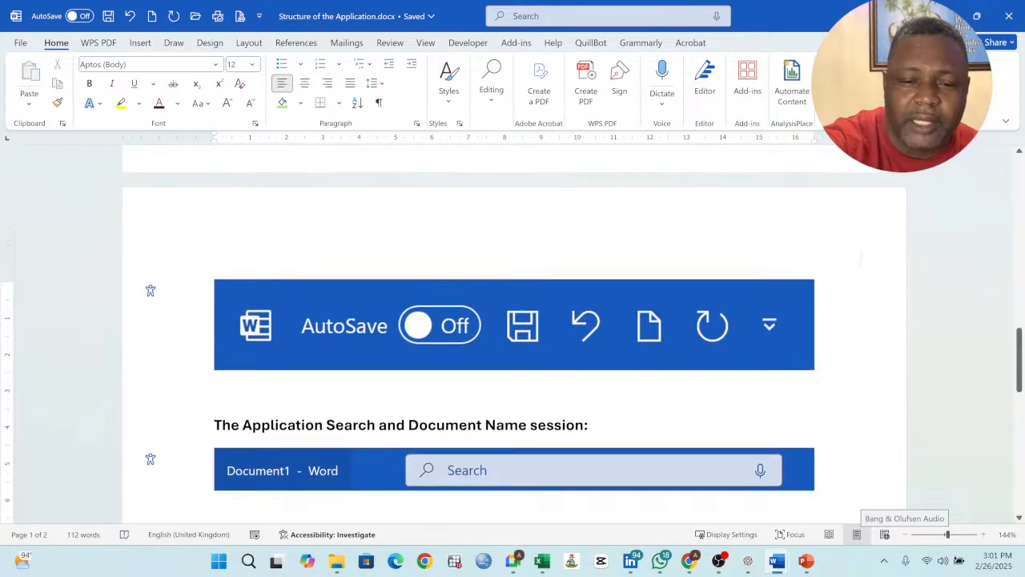
scroll(214, 406, down, 2)
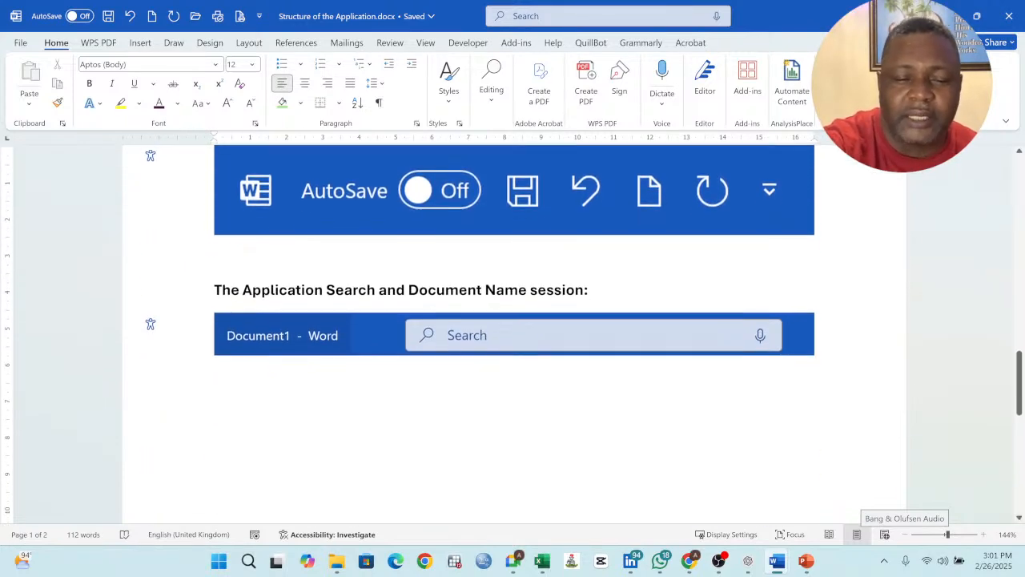
scroll(214, 406, down, 3)
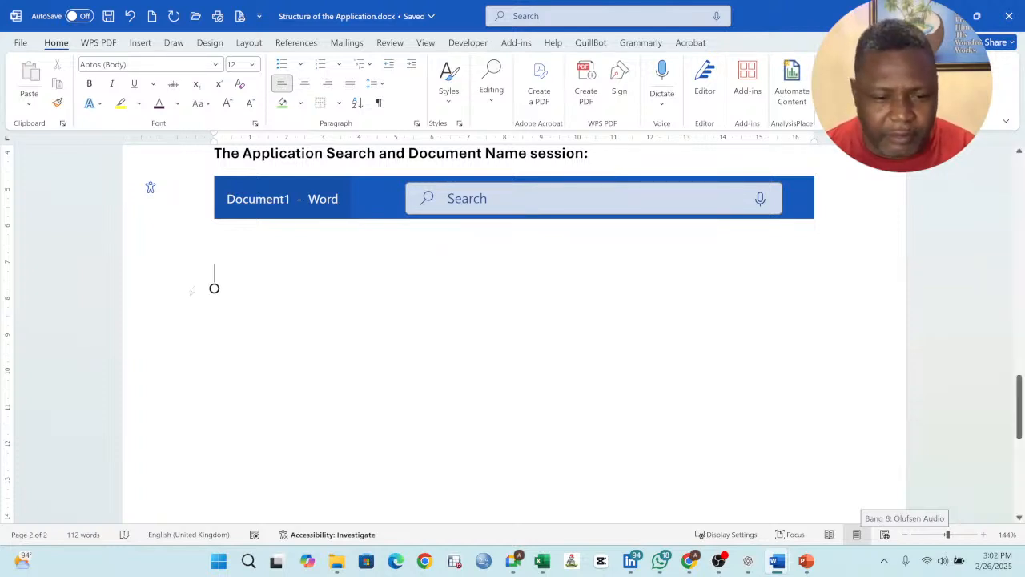
Step: Add the line "Copy, Cut and Paste" below the search and document name picture, leaving one blank line between them
click(252, 242)
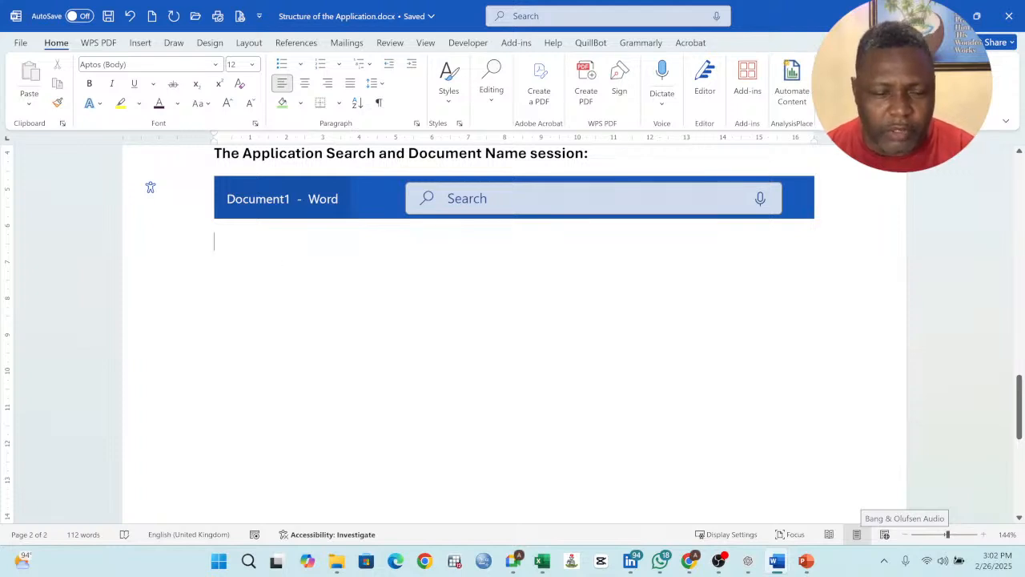
key(Return)
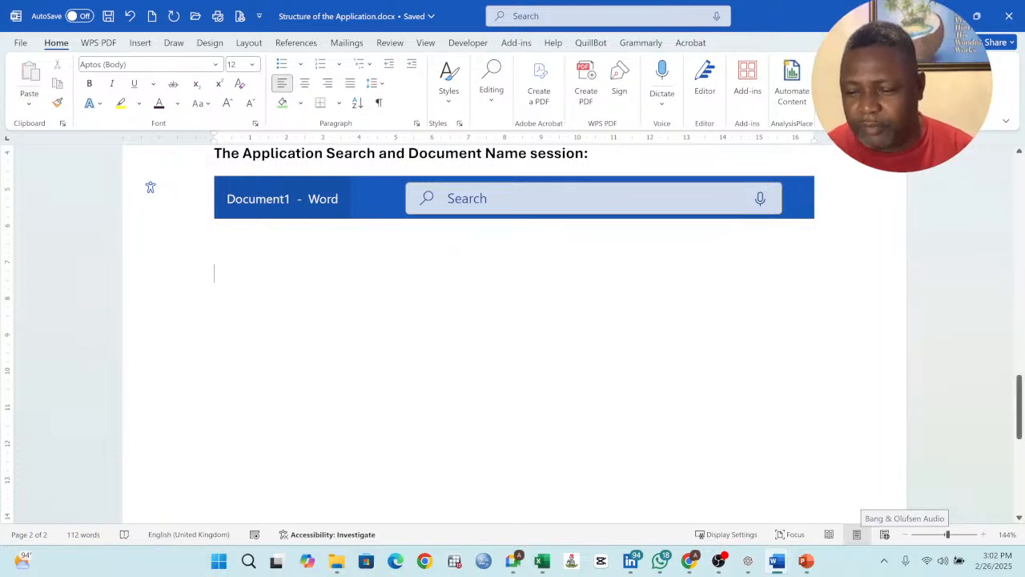
key(BackSpace)
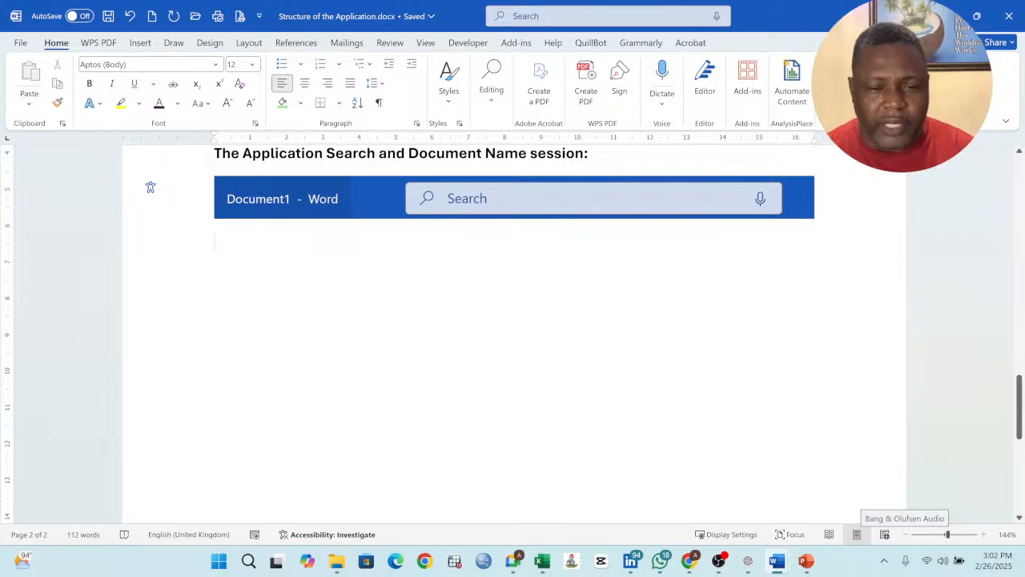
key(Return)
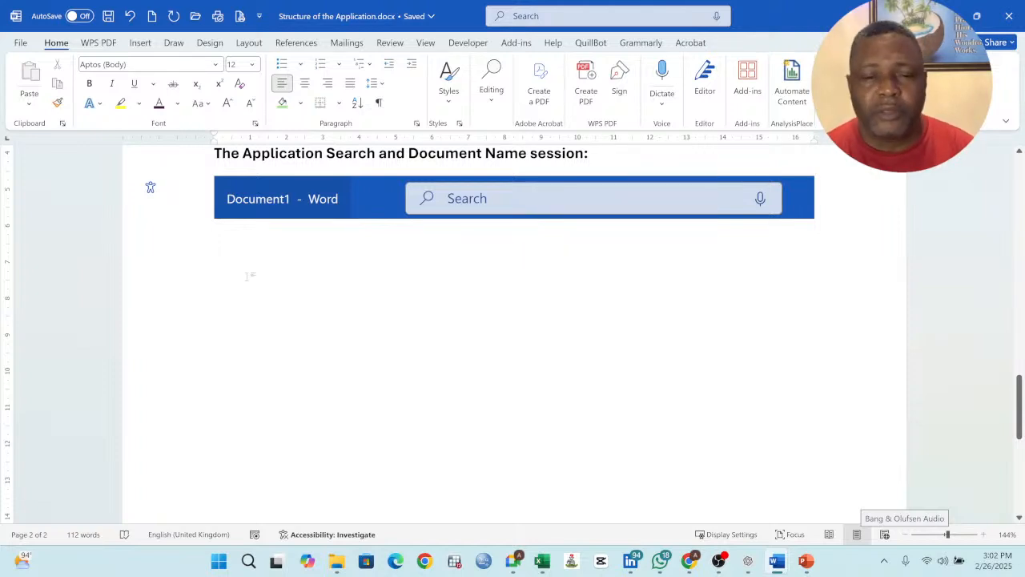
scroll(231, 273, up, 2)
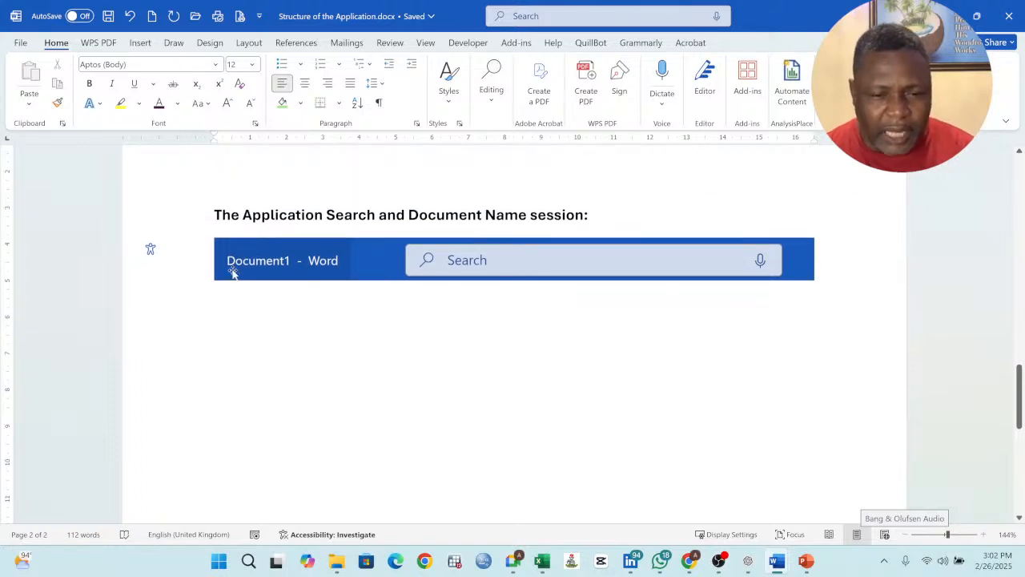
scroll(232, 272, down, 4)
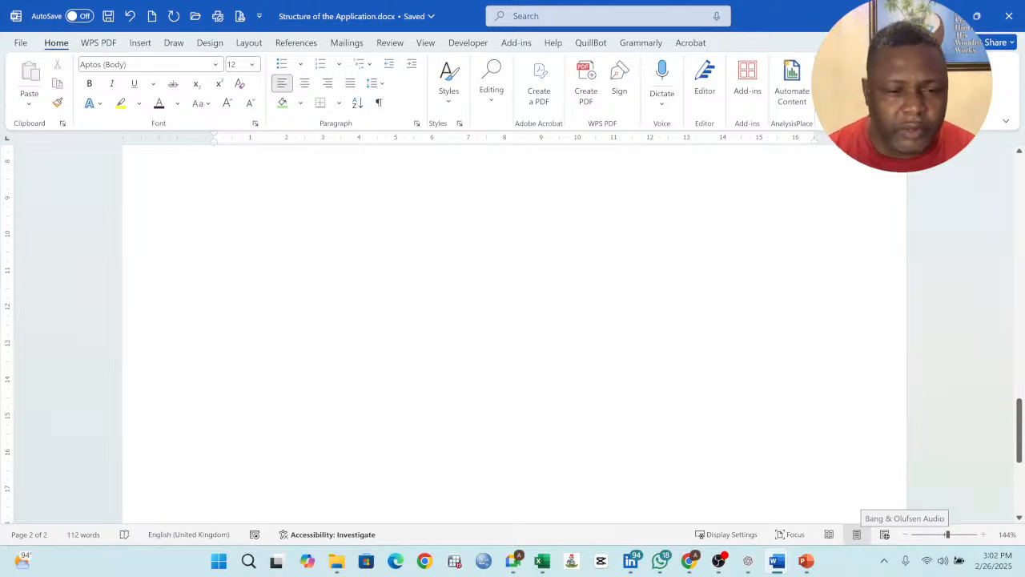
scroll(268, 257, up, 5)
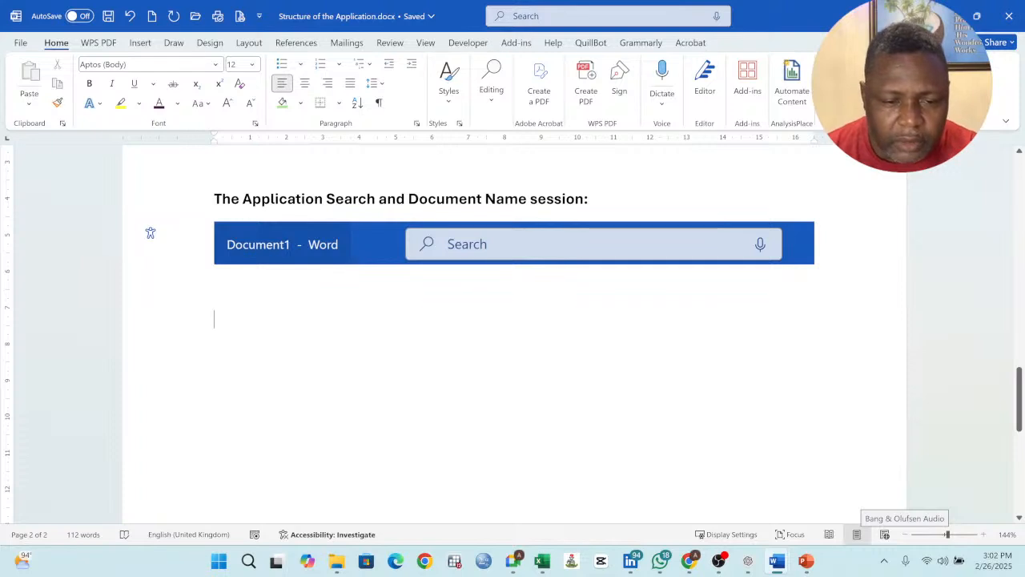
text(C)
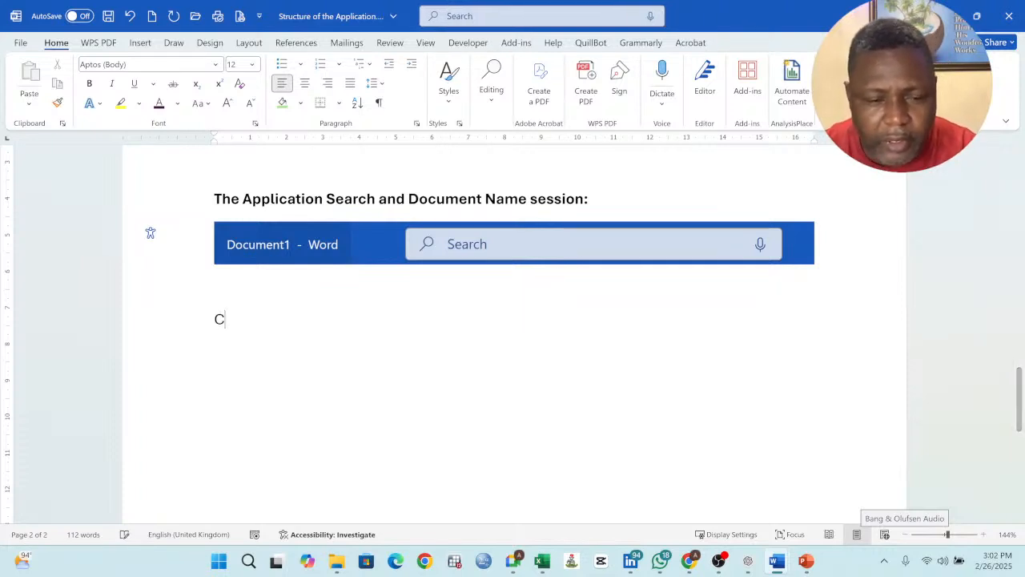
text(opy, Co)
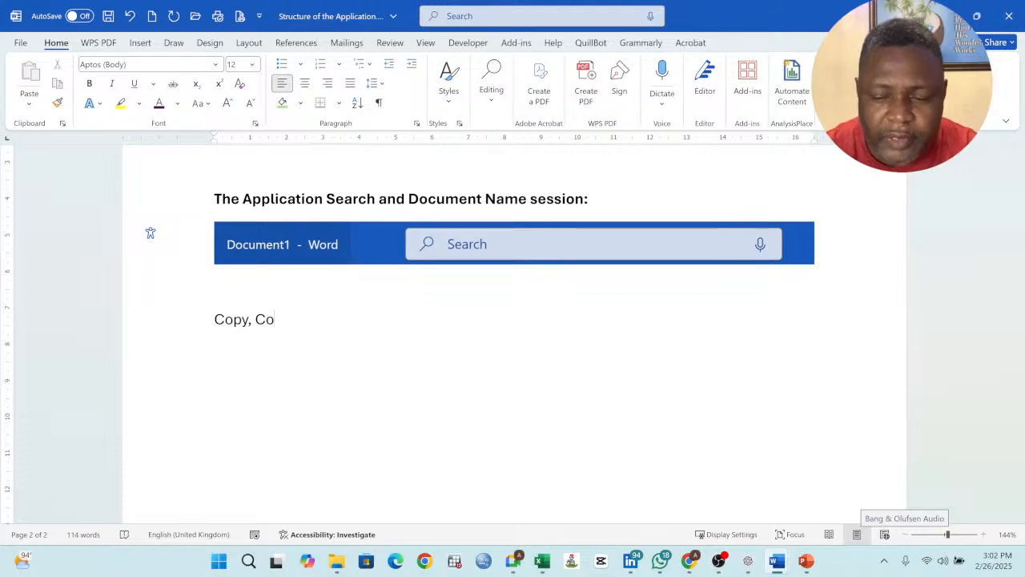
key(BackSpace)
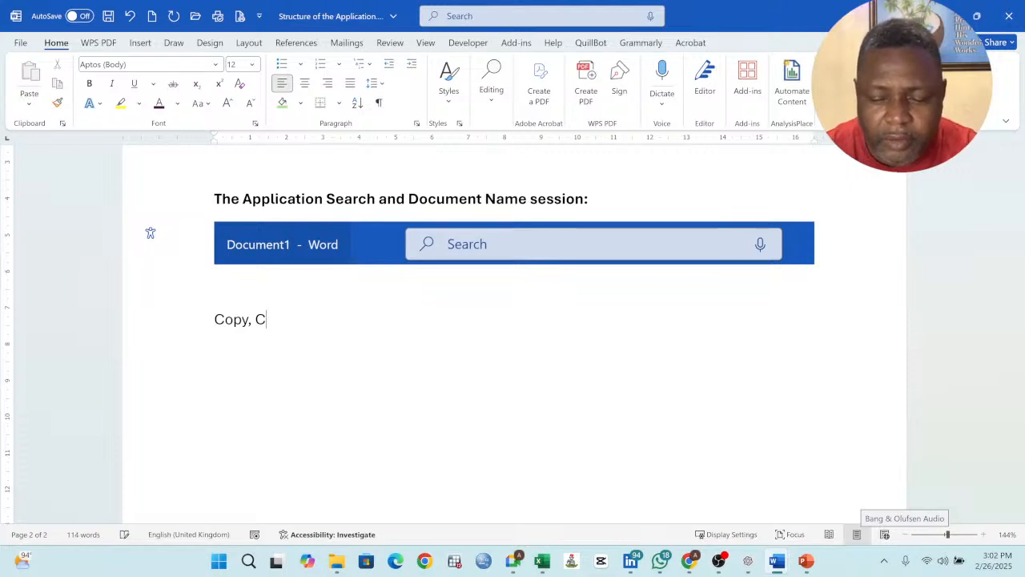
text(ut and Past)
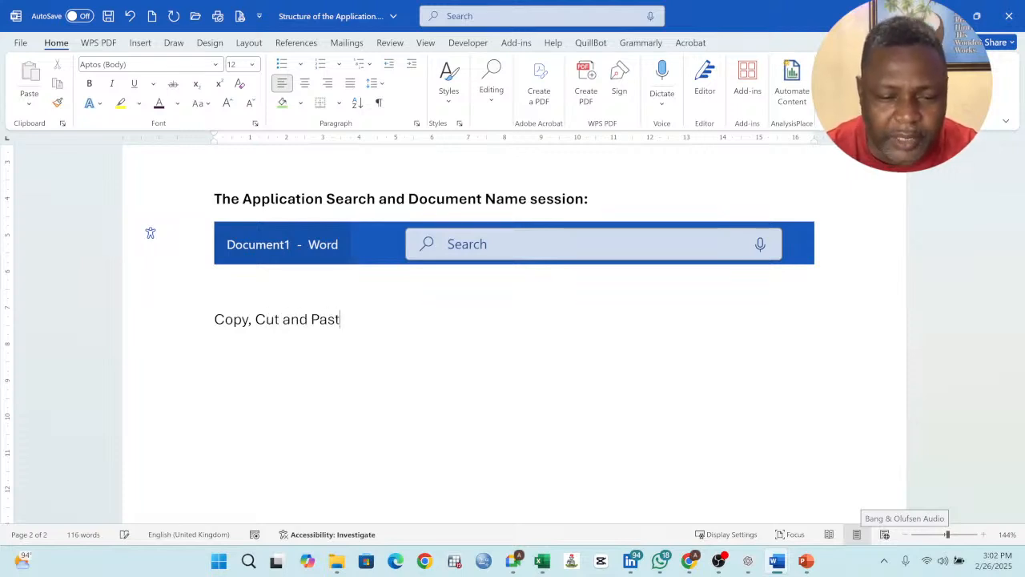
text(e )
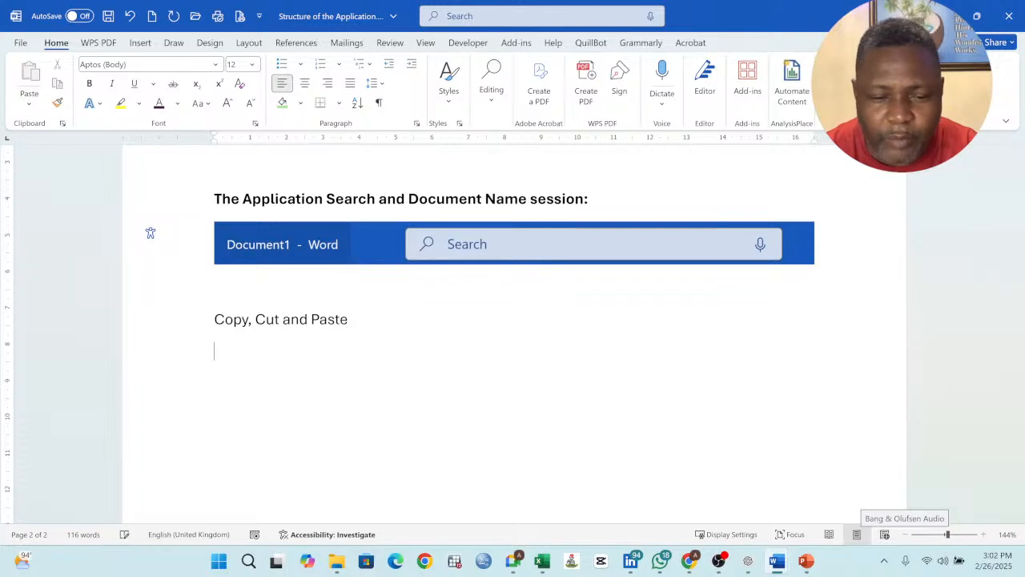
Step: Enter "Paste Special" on the line below "Copy, Cut and Paste"
text(Ps)
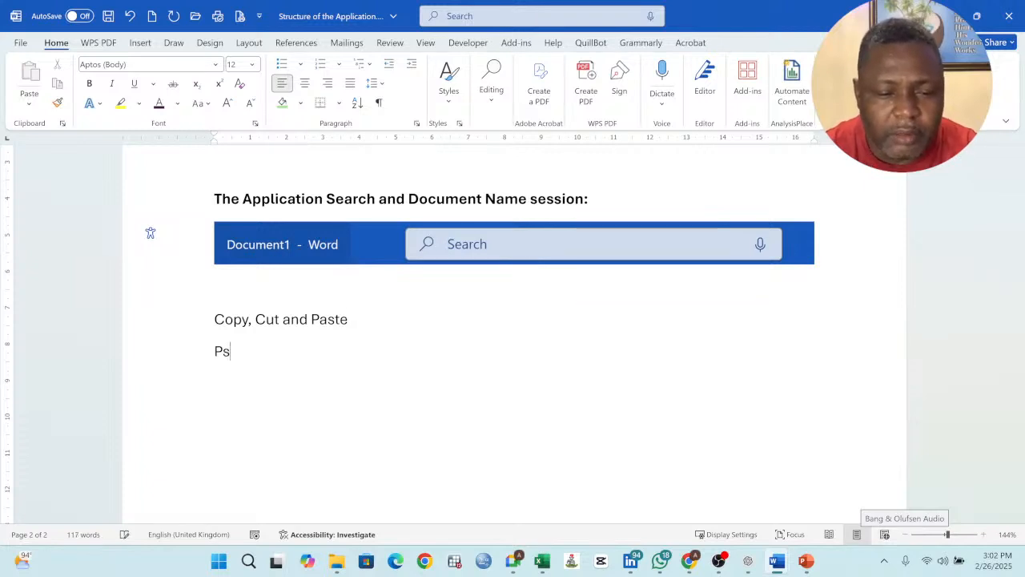
key(BackSpace)
text(aste Speci)
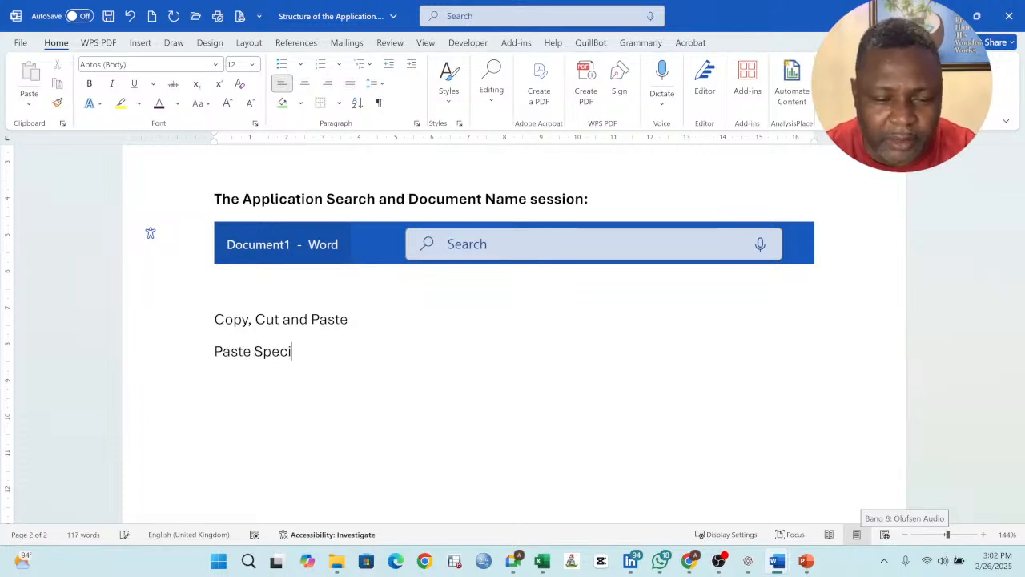
text(al)
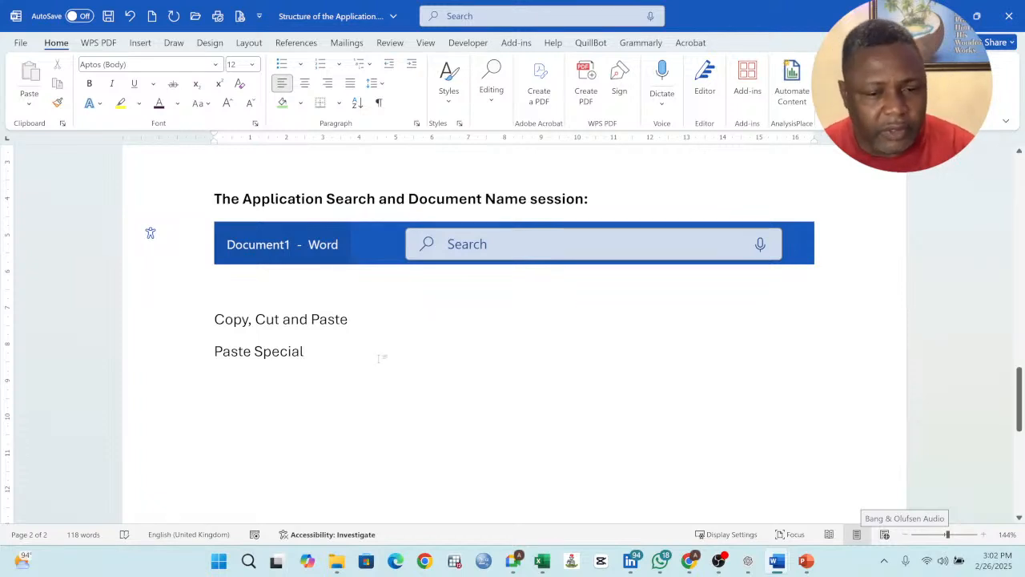
Step: Copy the "Copy, Cut and Paste" line to below "Paste Special" and cut the pasted duplicate
click(350, 320)
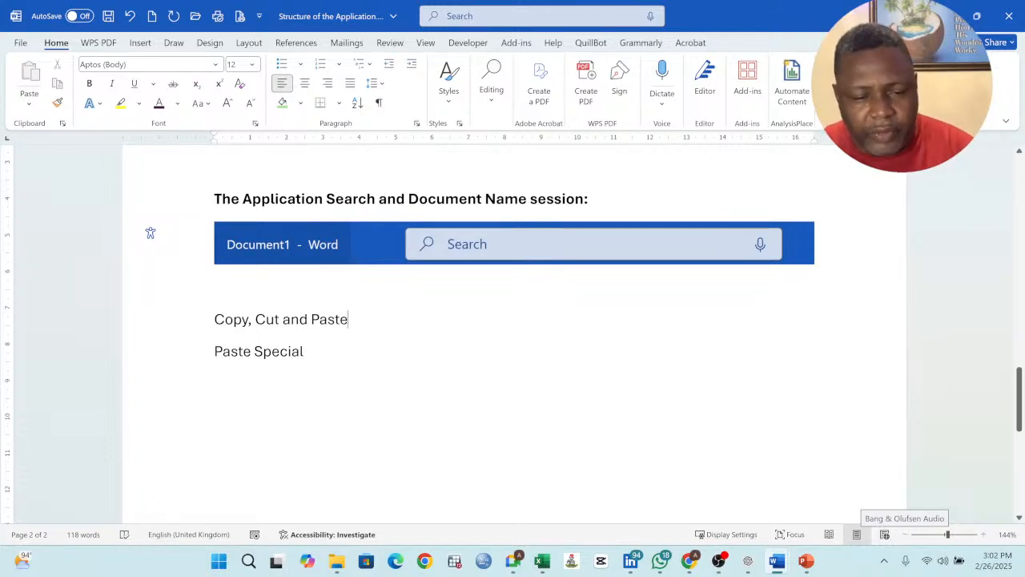
key(Home)
key(shift+End)
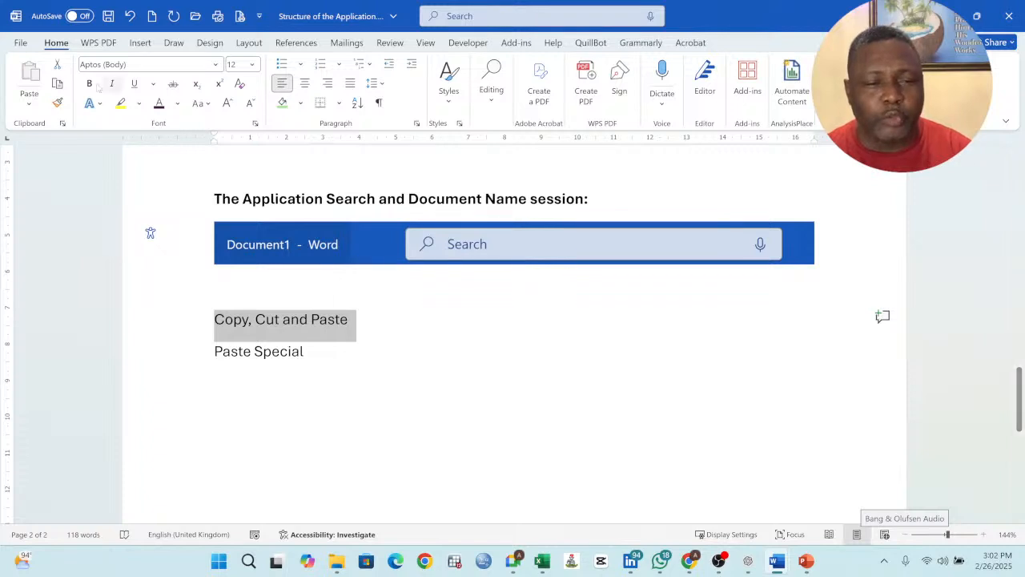
click(58, 83)
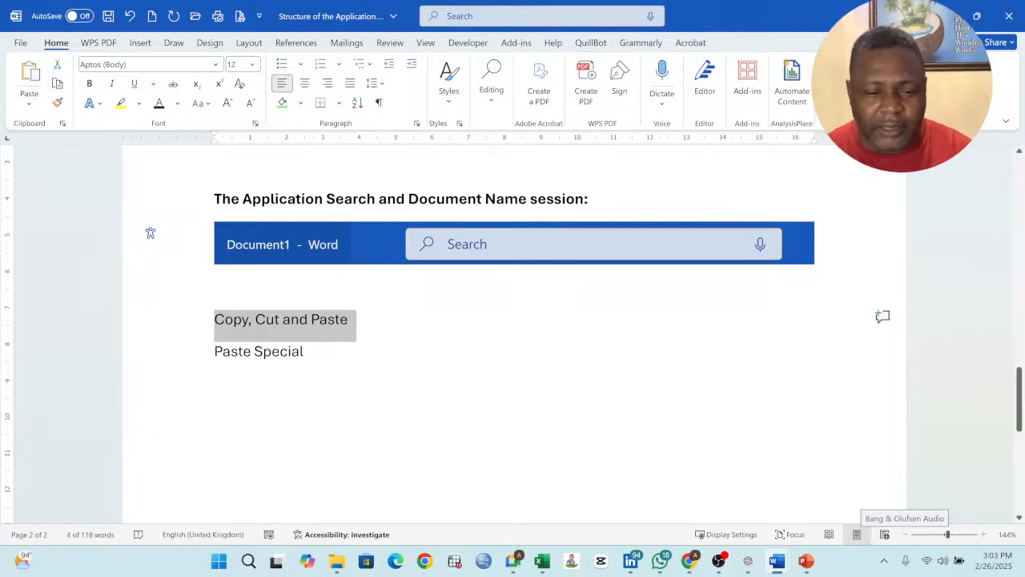
click(244, 383)
key(ctrl+v)
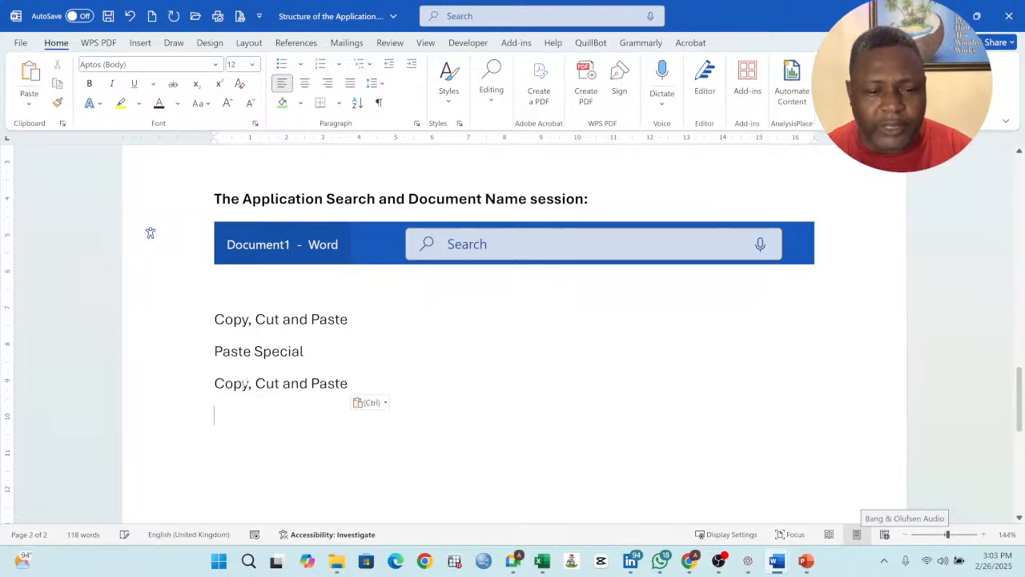
key(shift+Up)
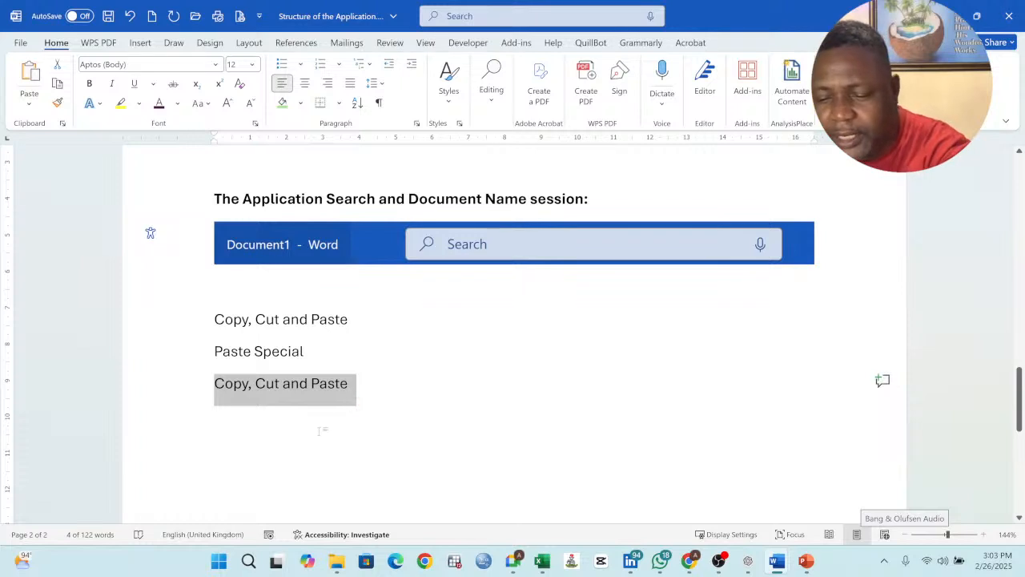
key(ctrl+x)
Step: Move the original "Copy, Cut and Paste" line below "Paste Special" by cutting and pasting it, with two blank lines between them
drag(353, 321, 214, 321)
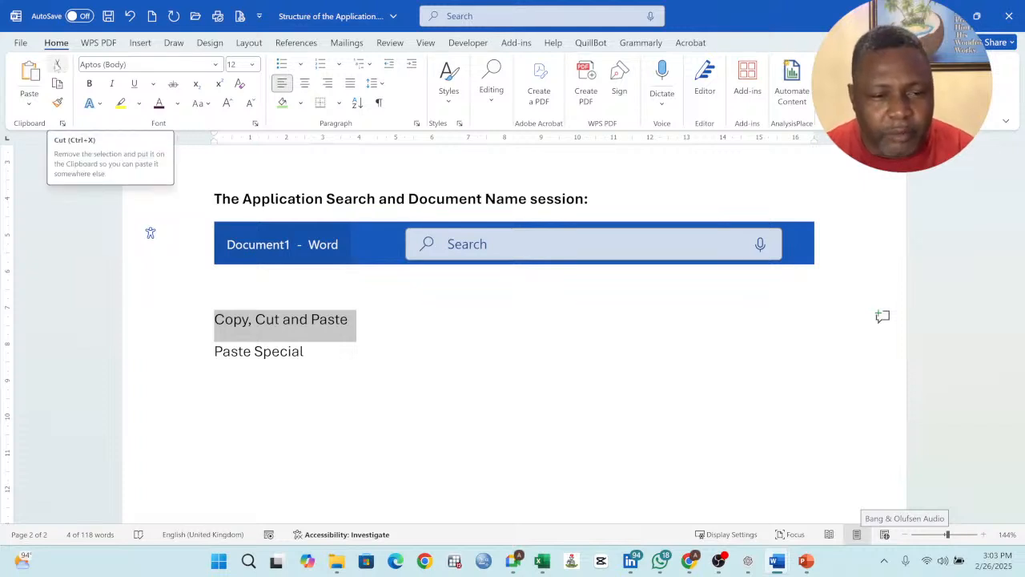
click(57, 65)
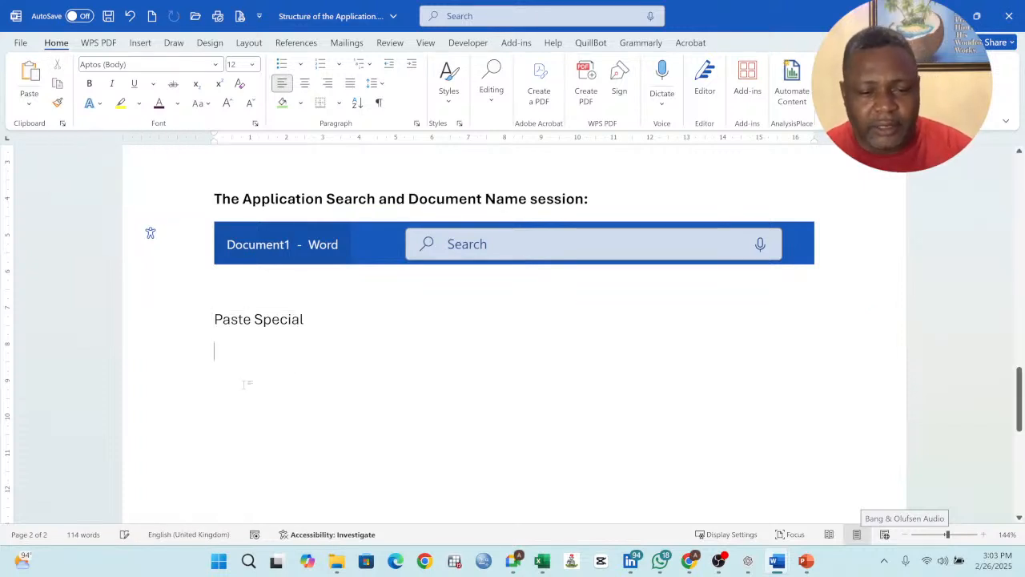
key(Return)
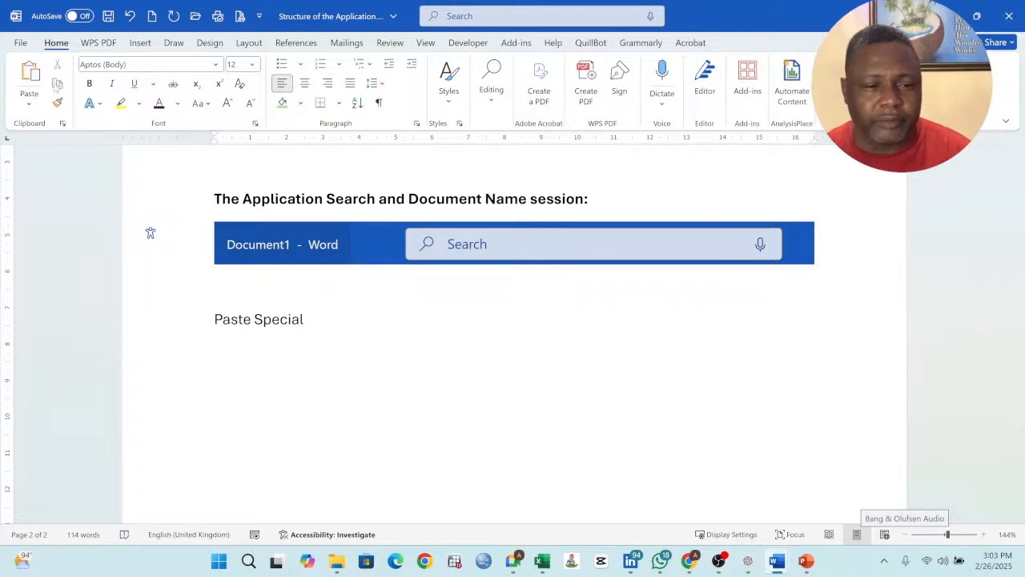
key(ctrl+v)
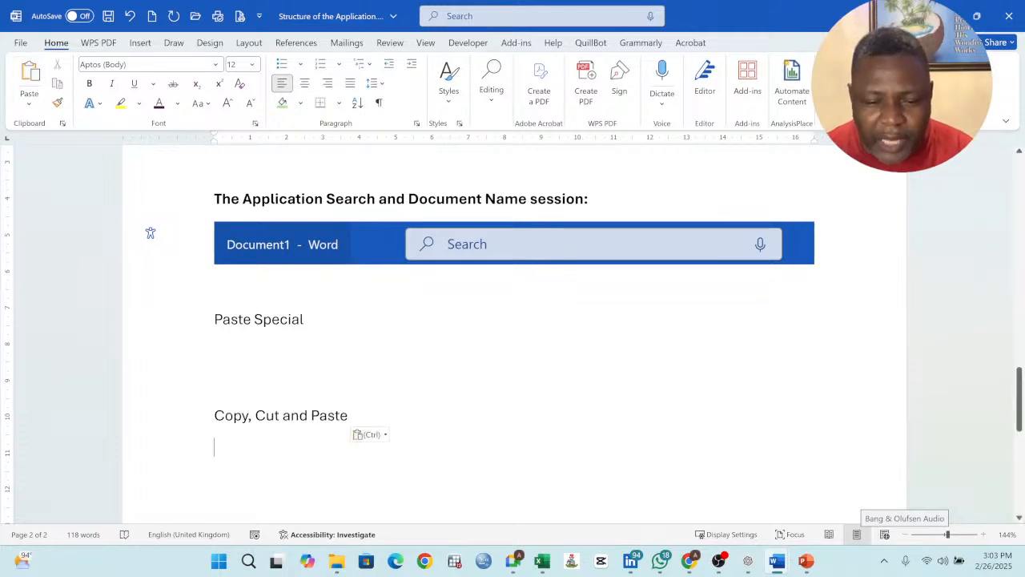
Step: Move the "Copy, Cut and Paste" line directly below "Paste Special" by cutting and pasting it
click(173, 416)
click(497, 381)
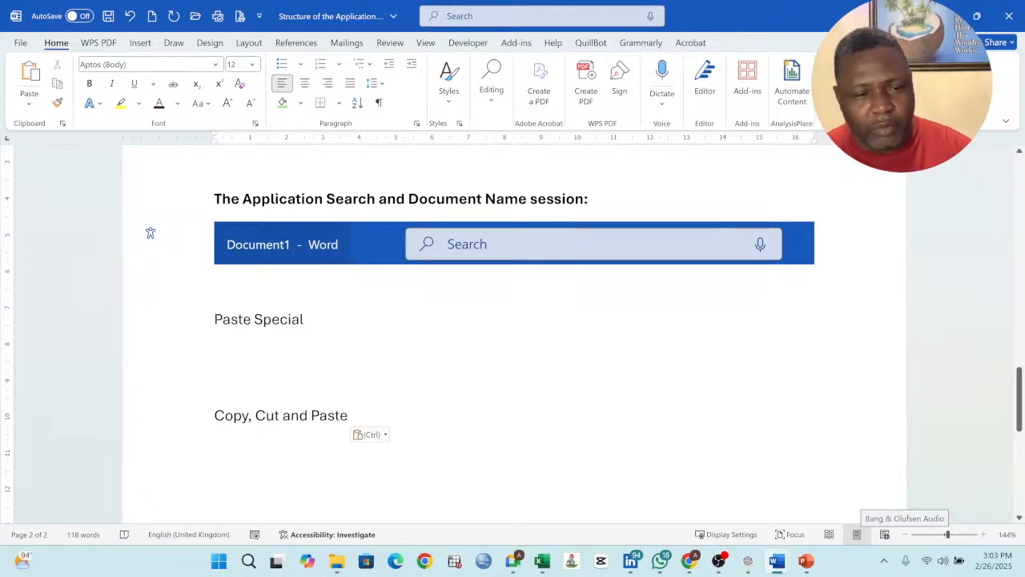
drag(351, 416, 215, 415)
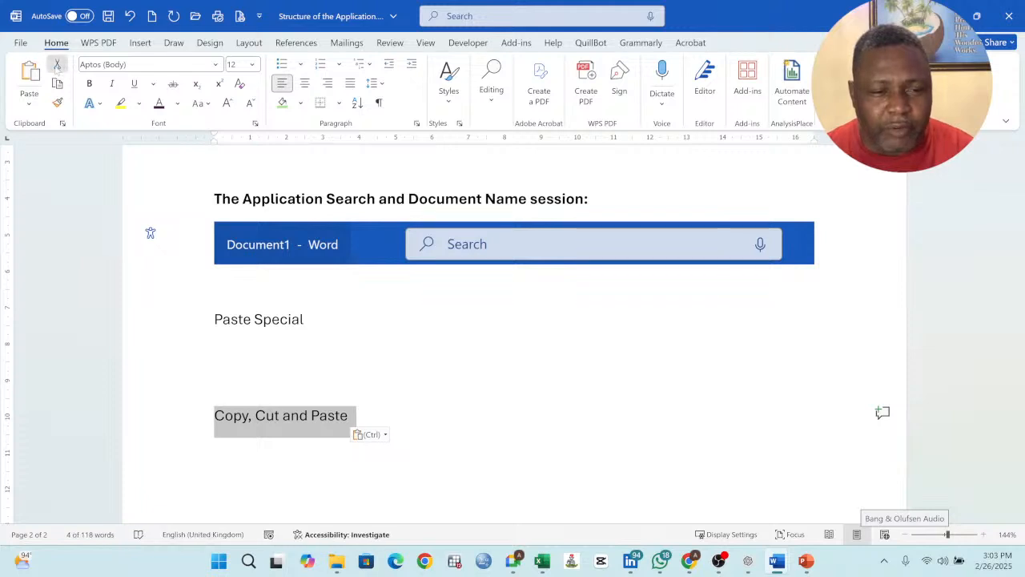
click(57, 66)
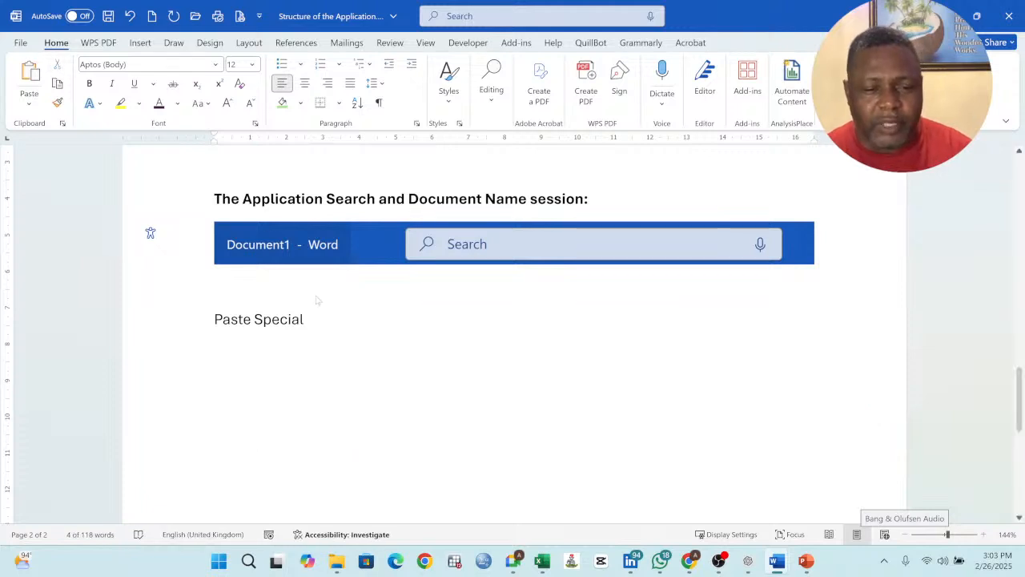
click(29, 76)
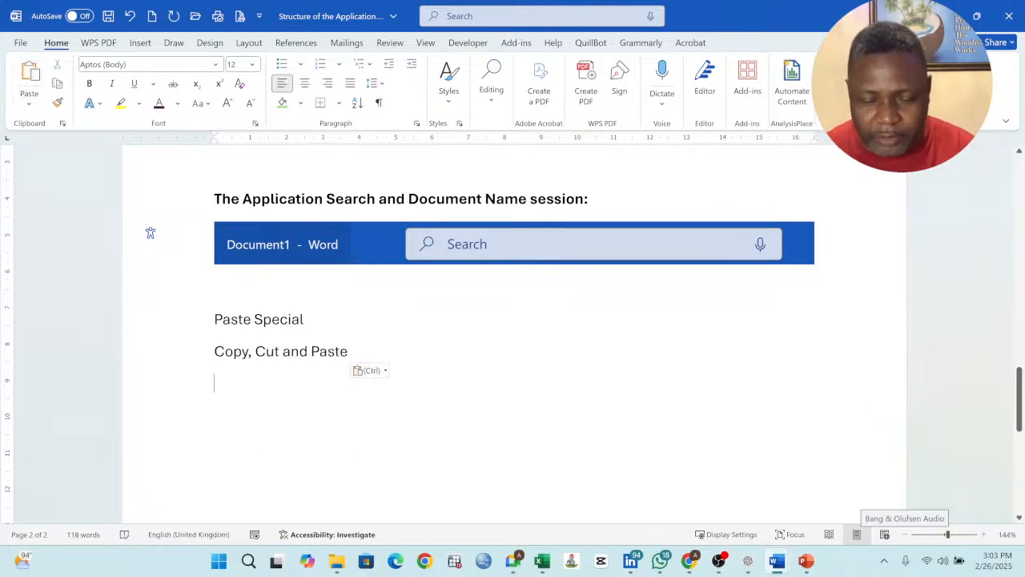
Step: Insert a blank line above "Paste Special" and select the two text lines below it
click(277, 290)
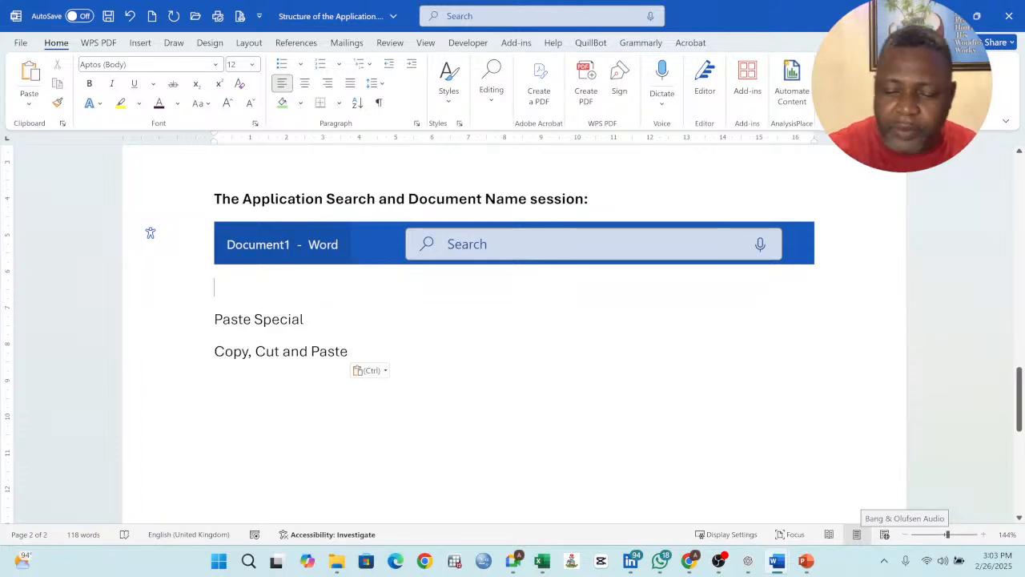
key(Return)
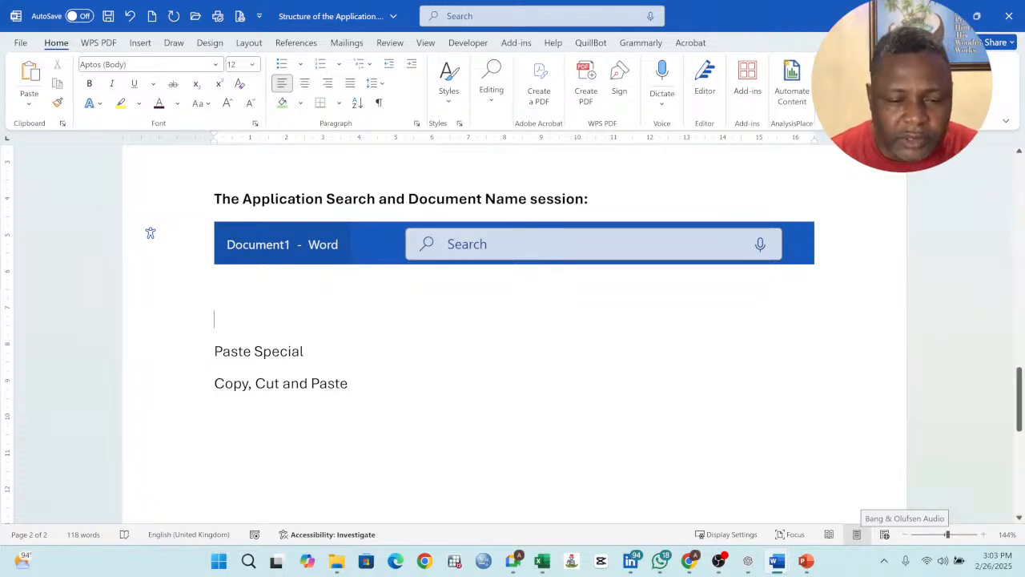
drag(308, 352, 214, 352)
drag(353, 383, 215, 352)
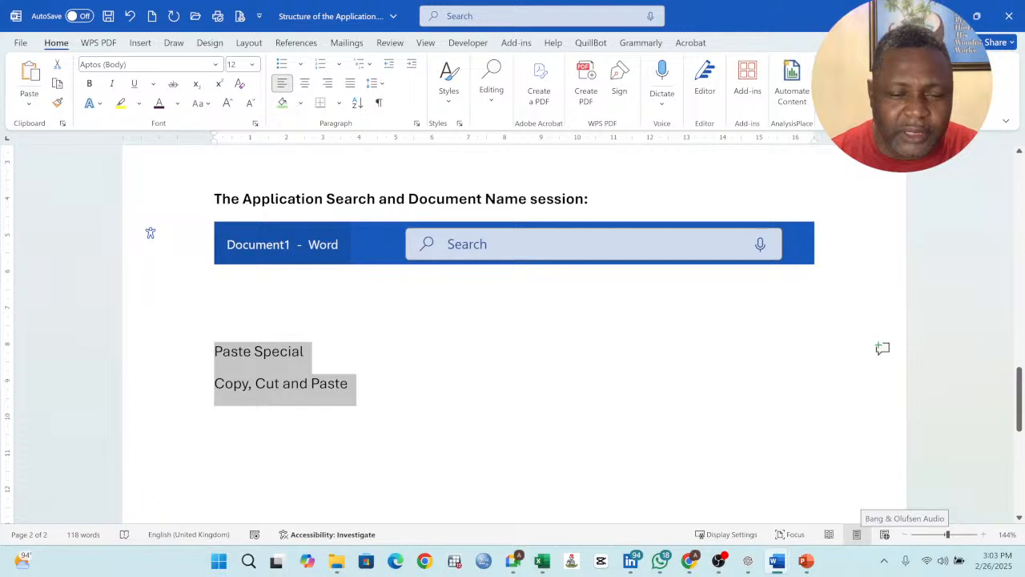
Step: Add "– CTRL + C" after "Copy" and put "Cut and Paste" on its own line without the leading comma
click(361, 366)
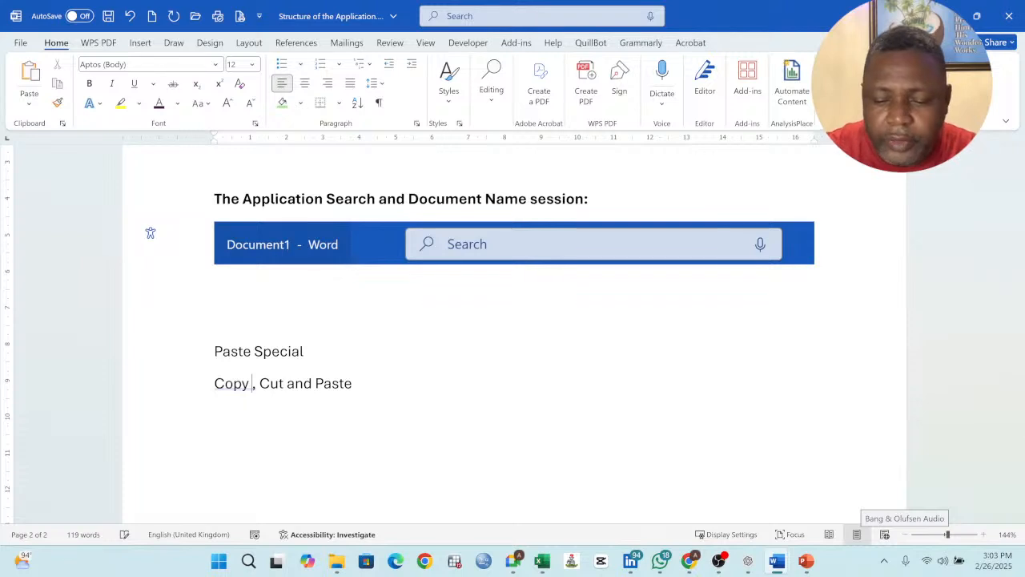
text(- CT)
text(RL + C)
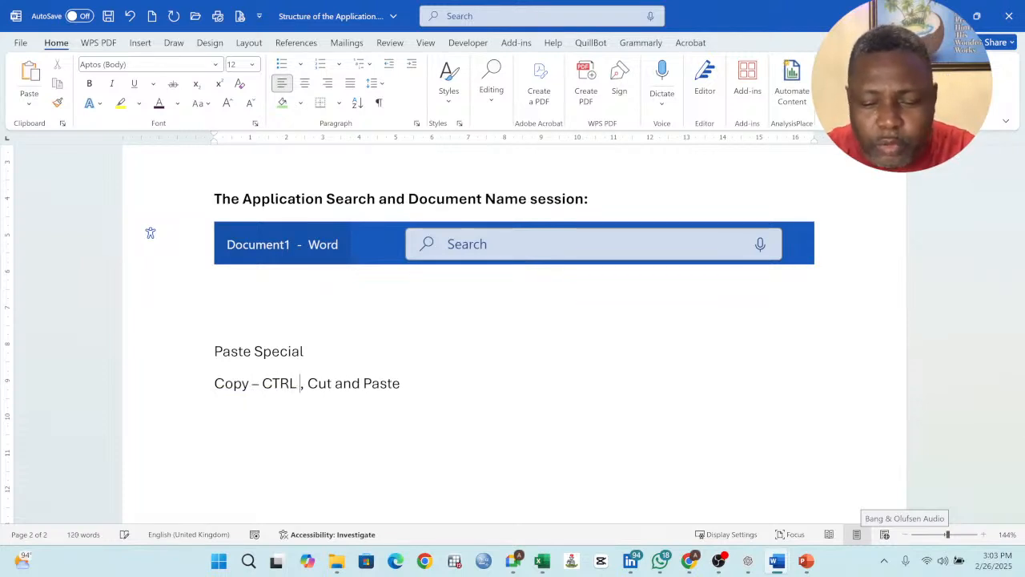
key(Return)
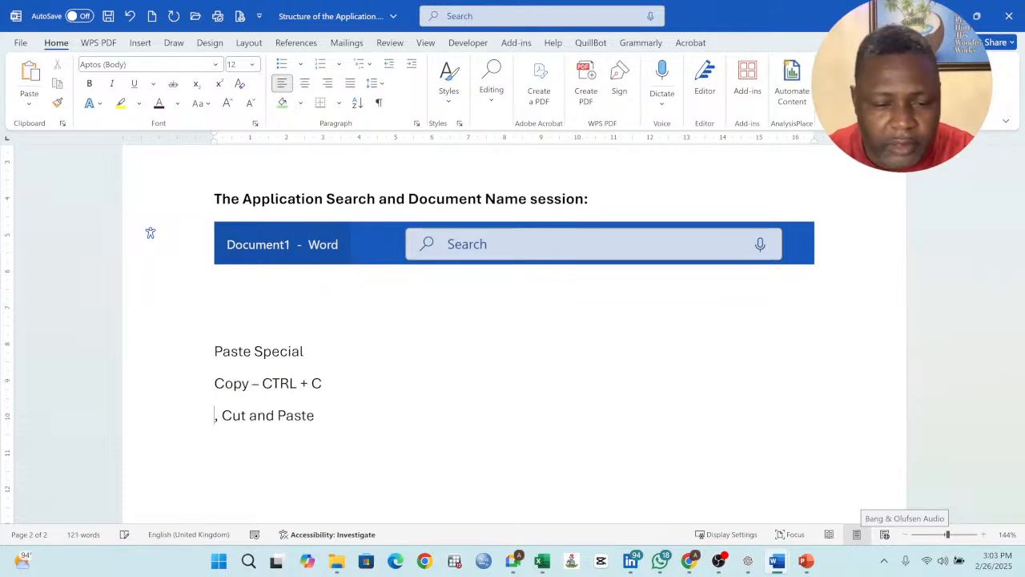
key(Delete)
key(Delete)
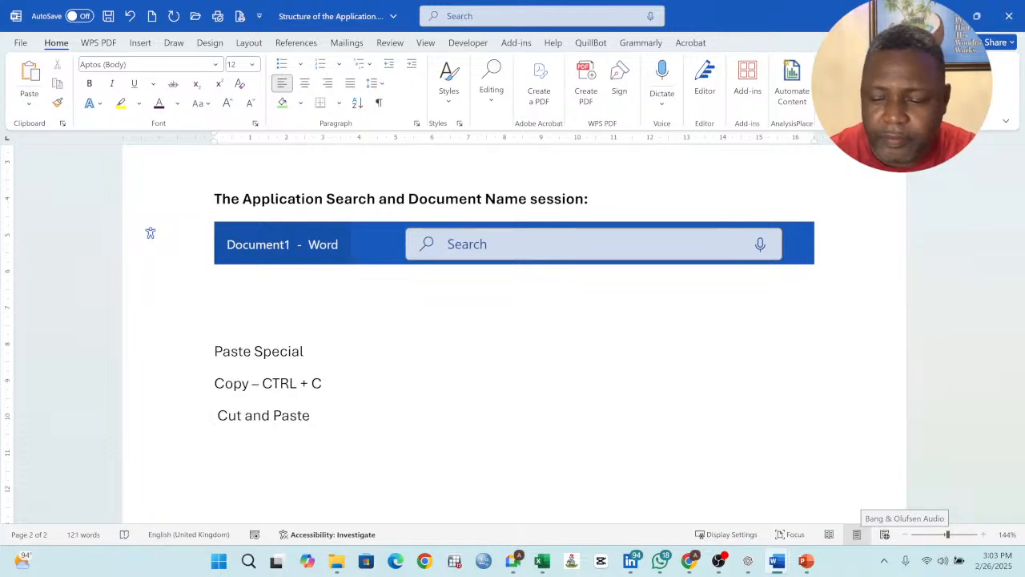
key(Delete)
Step: Add "– CTRL + X" after "Cut" in the "Cut and Paste" line
key(Right)
key(Right)
key(Right)
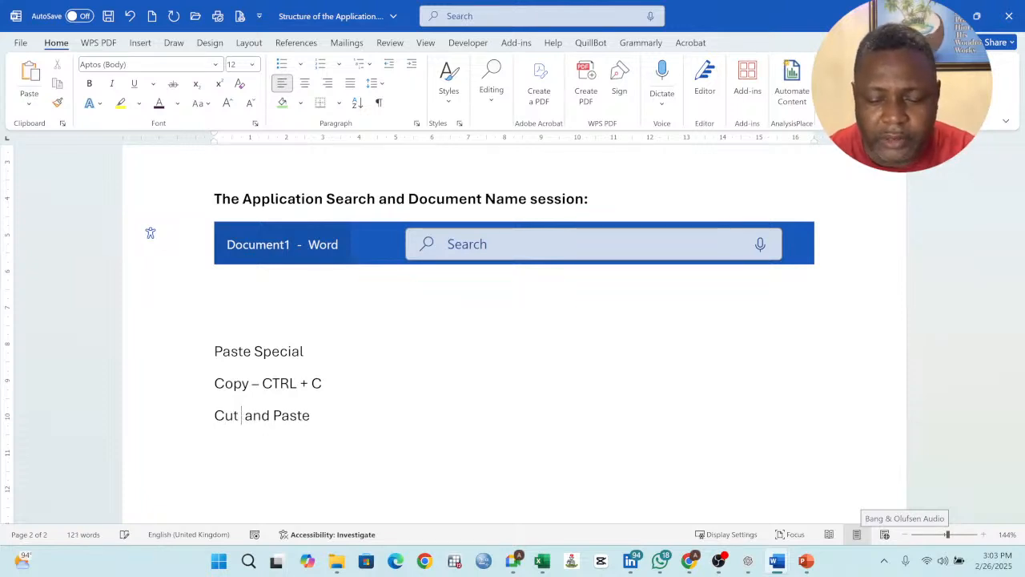
text(- CTRL)
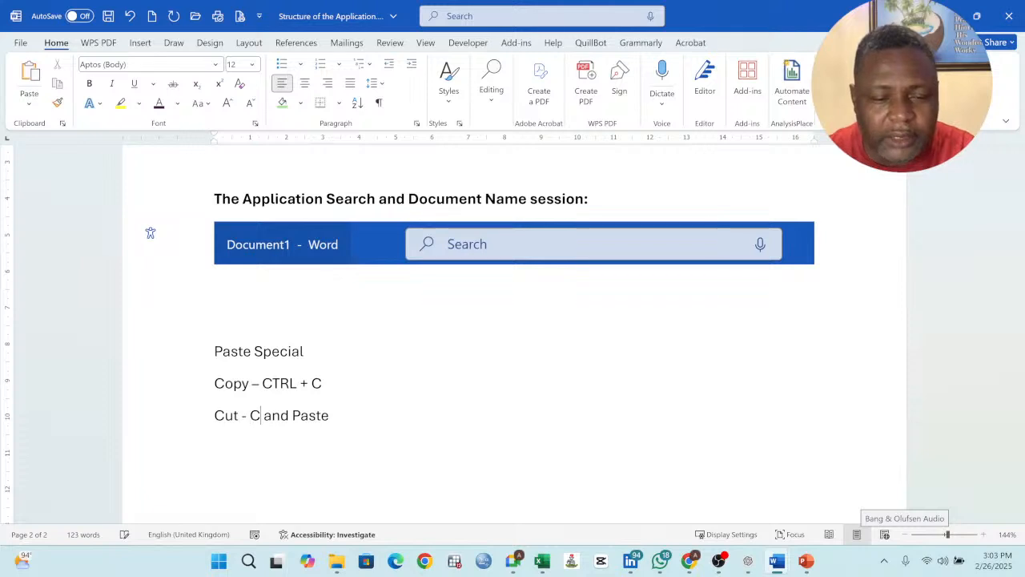
text( + )
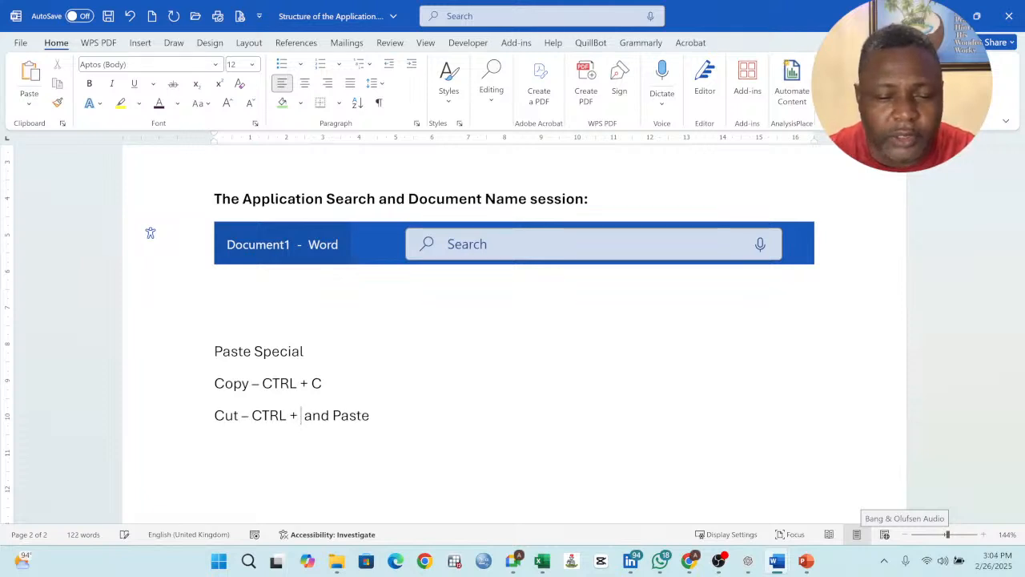
text(X)
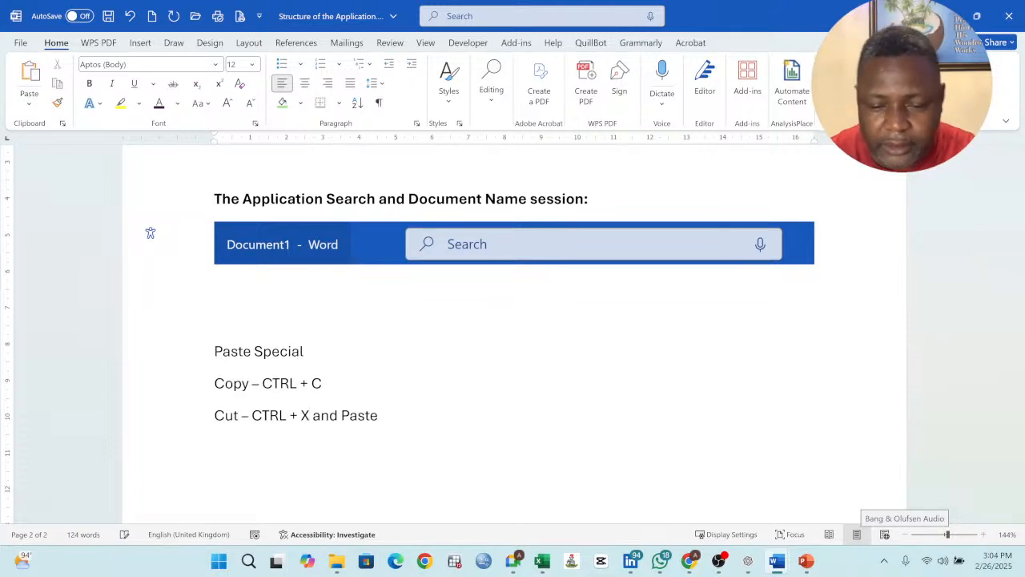
Step: Put "Paste" on its own line, remove the word "and" before it, and add "– CTRL + V" after it
key(Return)
key(Delete)
key(Delete)
key(Delete)
key(Delete)
key(Delete)
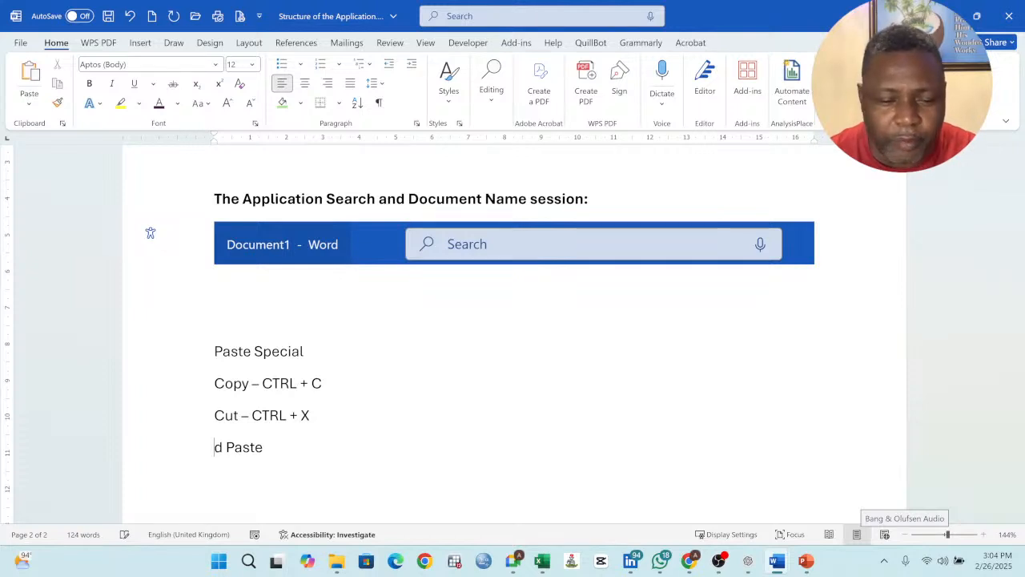
key(Right)
key(Right)
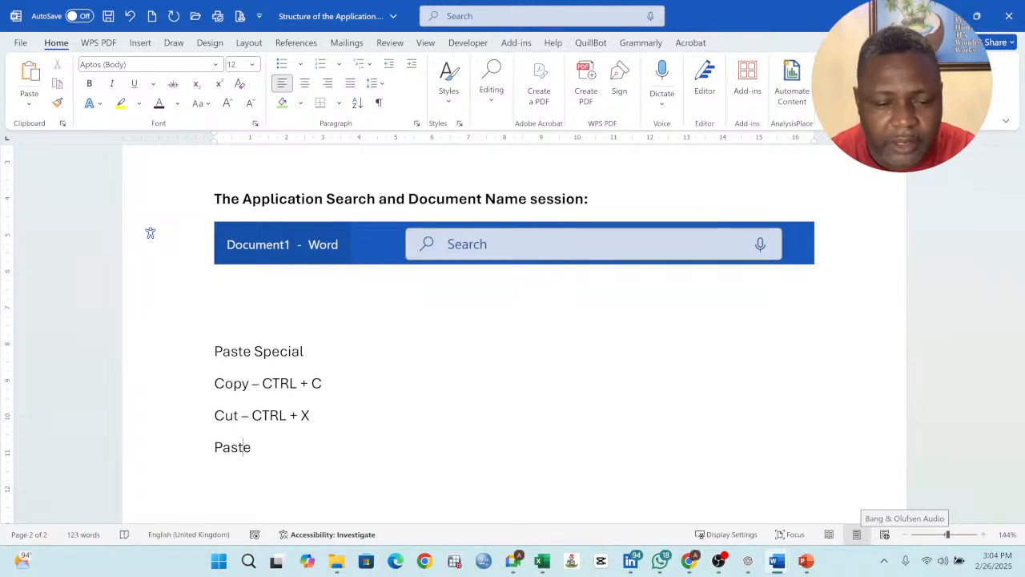
text(- CTRL)
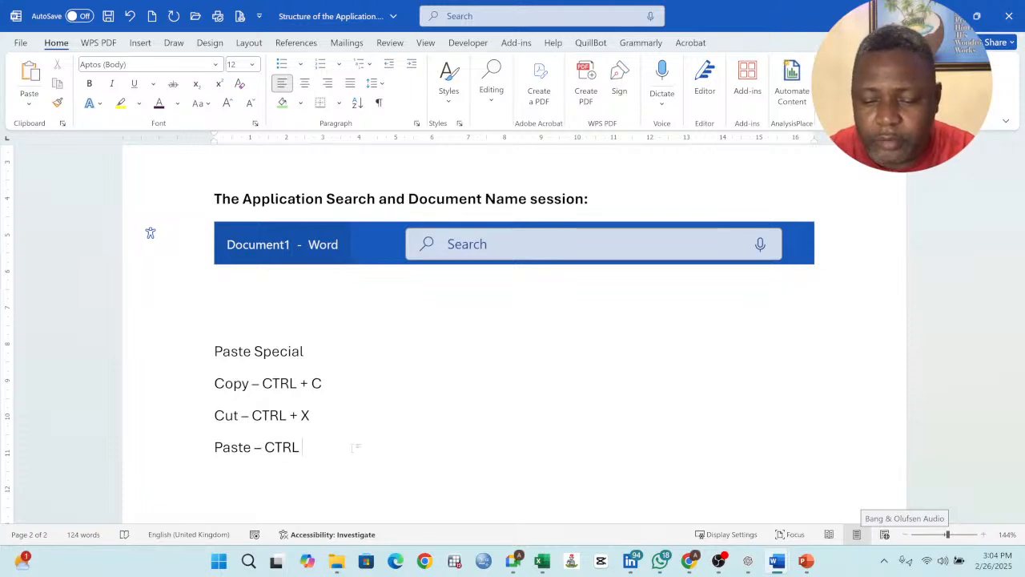
text( + V)
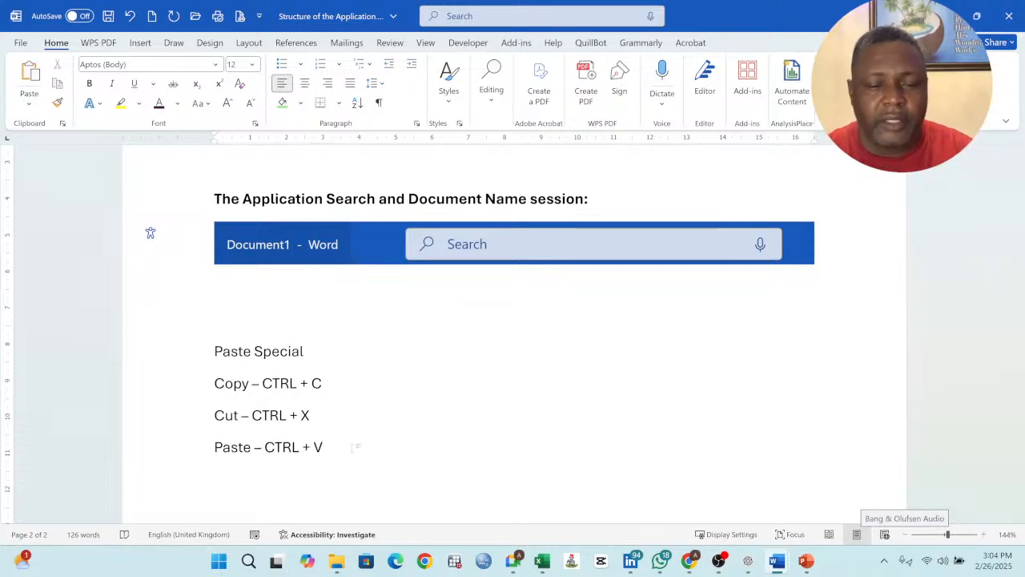
Step: Copy "Paste Special" to the blank line above it, and delete the pasted duplicate along with the extra blank line
drag(304, 352, 215, 351)
key(ctrl+c)
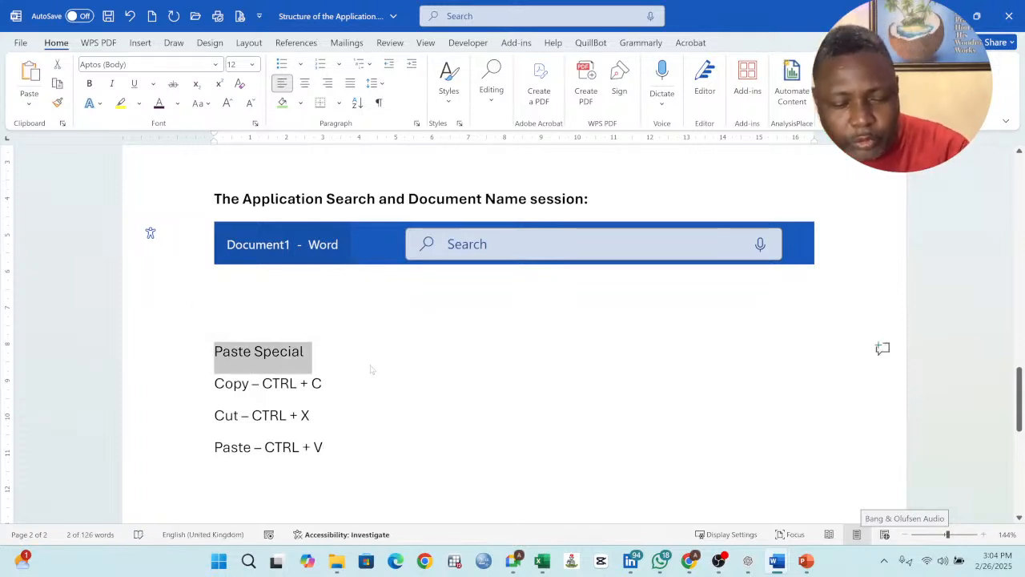
click(279, 321)
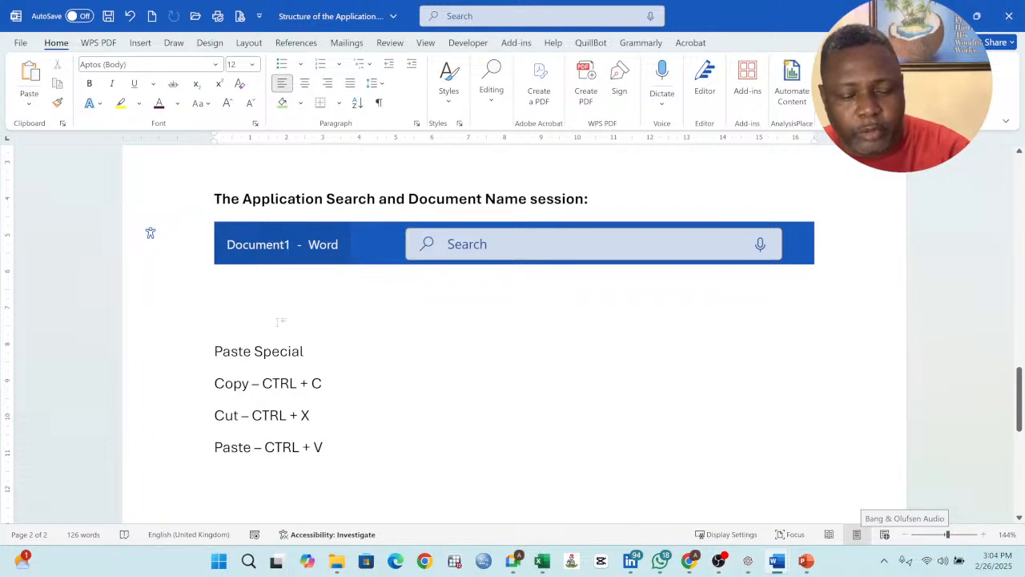
key(ctrl+v)
click(201, 321)
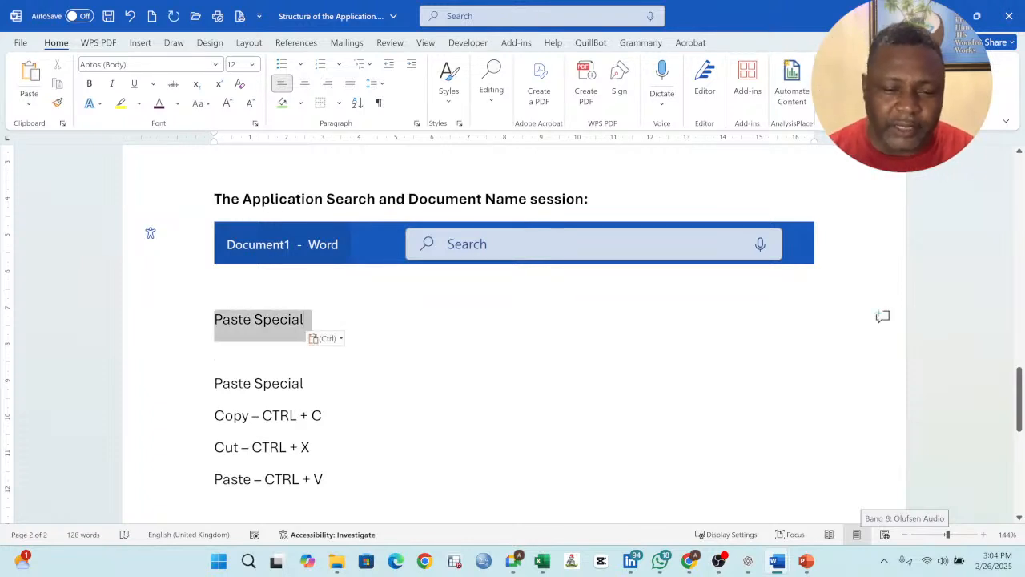
key(BackSpace)
key(Delete)
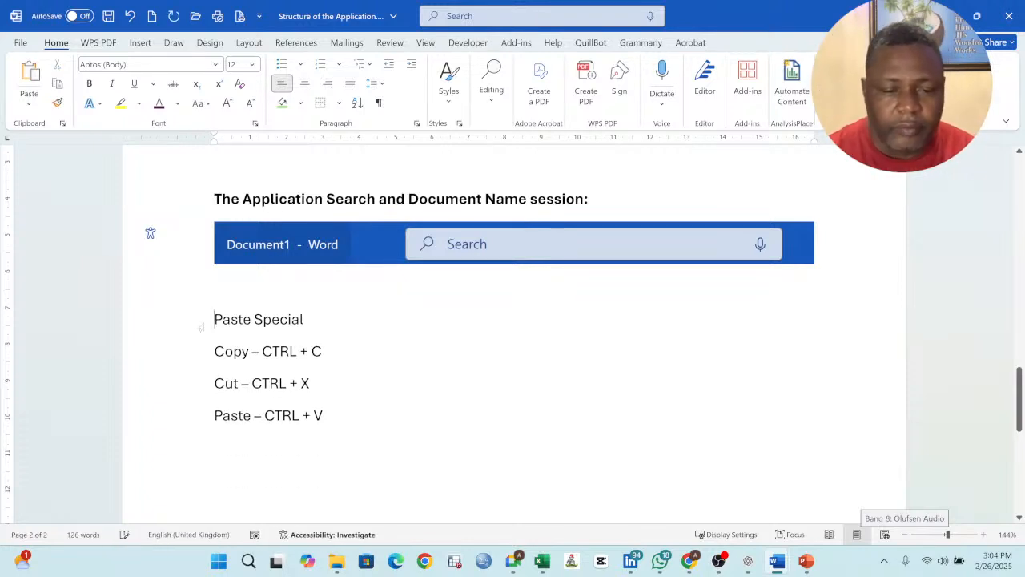
Step: Make the "Paste Special" line bold
triple_click(265, 320)
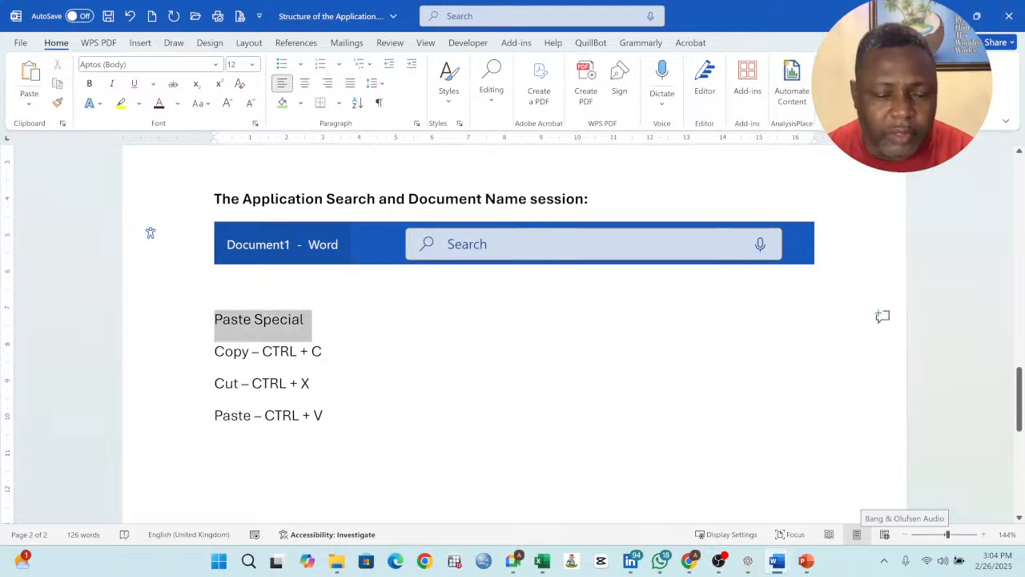
click(359, 349)
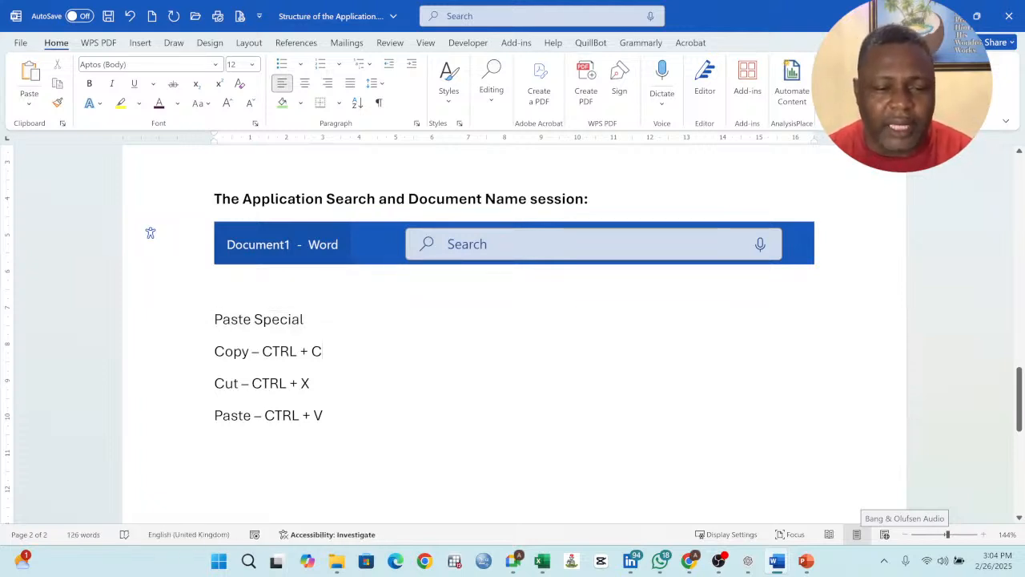
drag(305, 321, 214, 322)
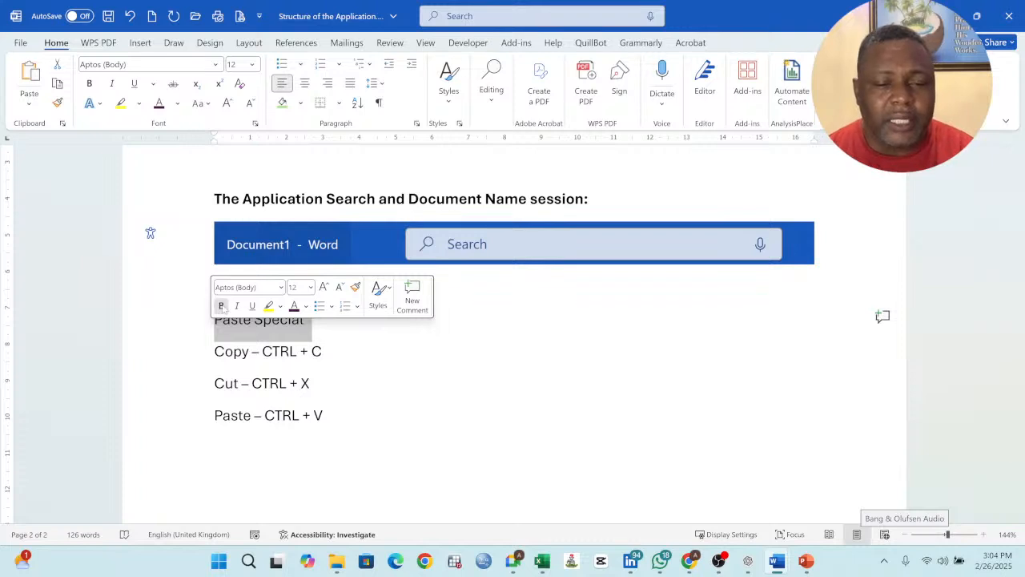
click(221, 305)
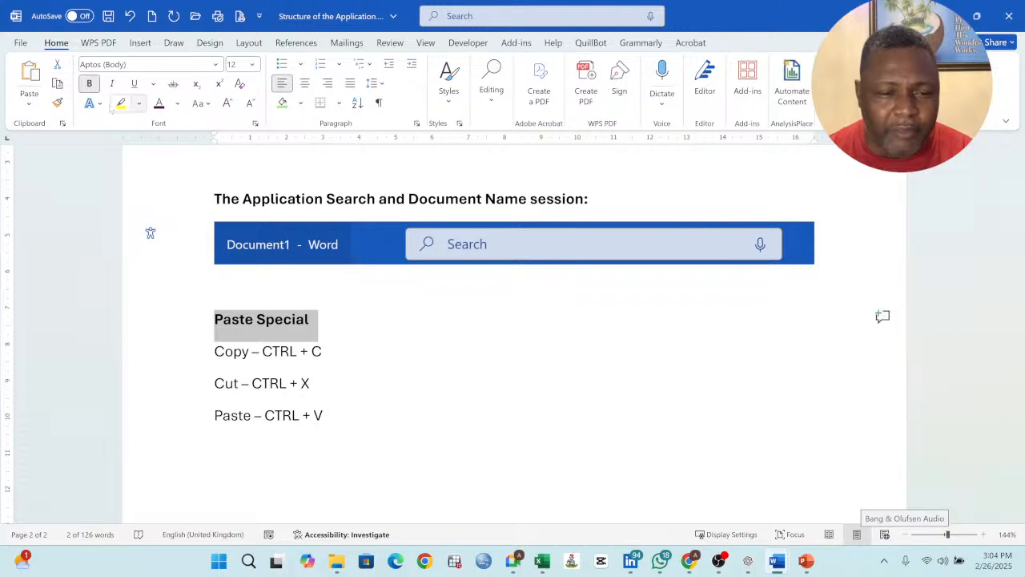
click(308, 325)
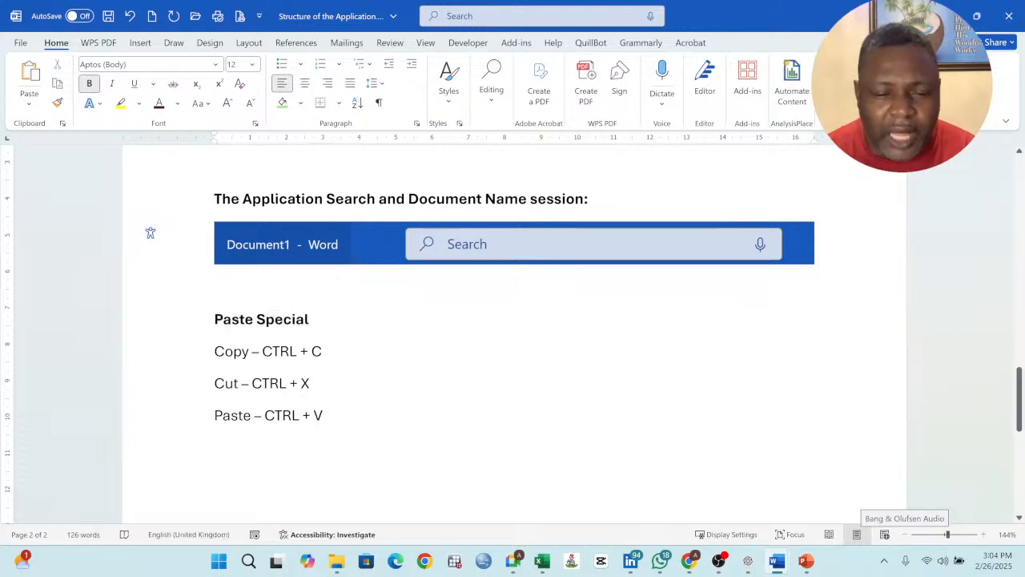
Step: Italicize and underline the "Paste Special" line
drag(309, 325, 226, 322)
click(296, 319)
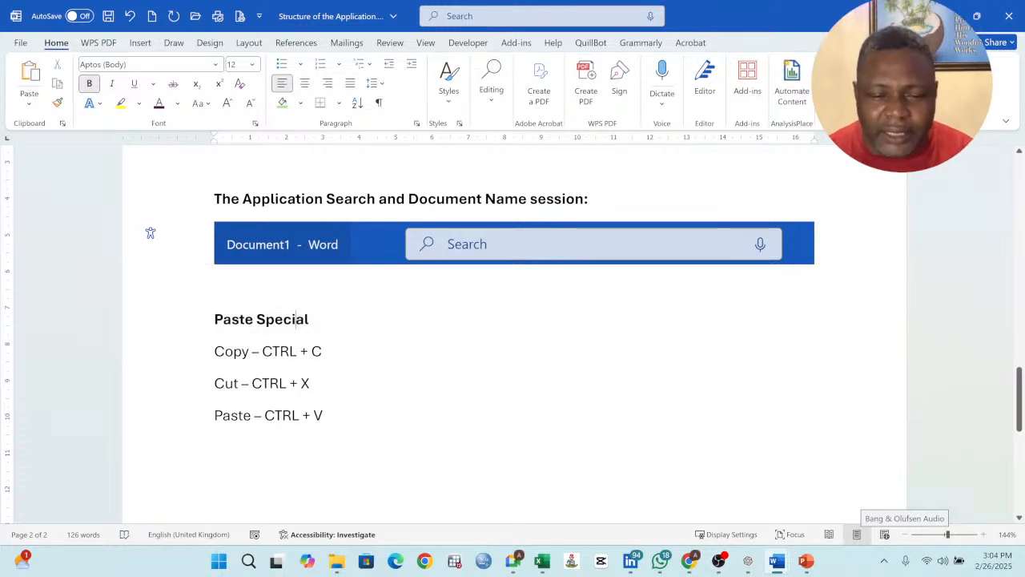
drag(298, 325, 227, 322)
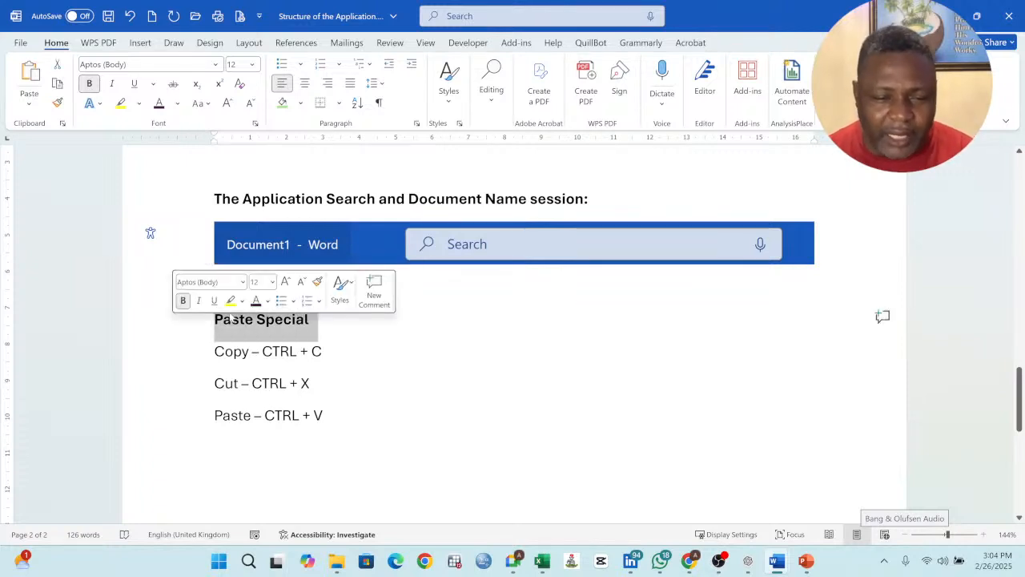
click(240, 332)
drag(314, 324, 202, 314)
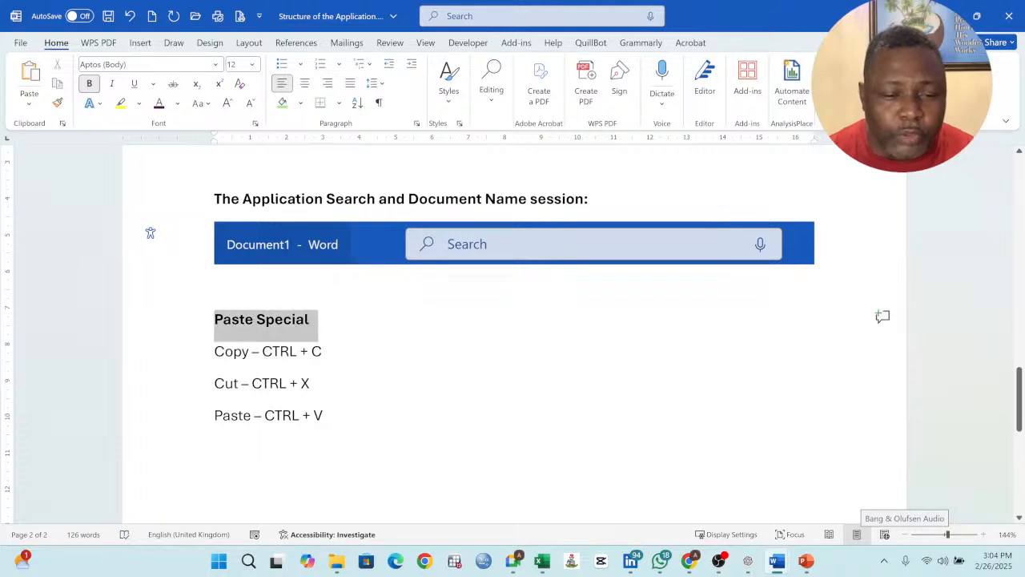
click(221, 295)
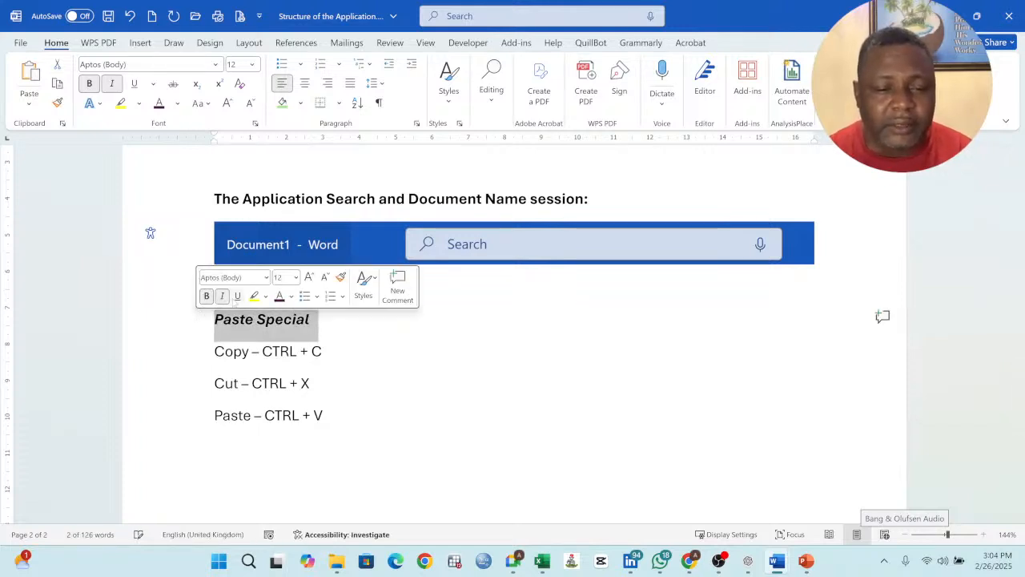
Step: Set the font colour of the "Paste Special" line to standard red
click(178, 103)
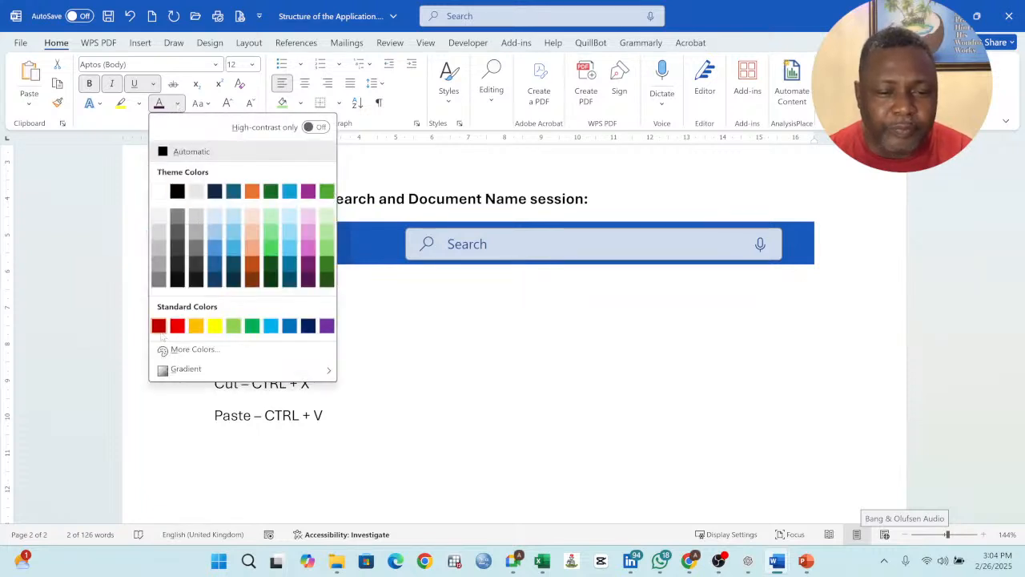
click(177, 325)
click(350, 319)
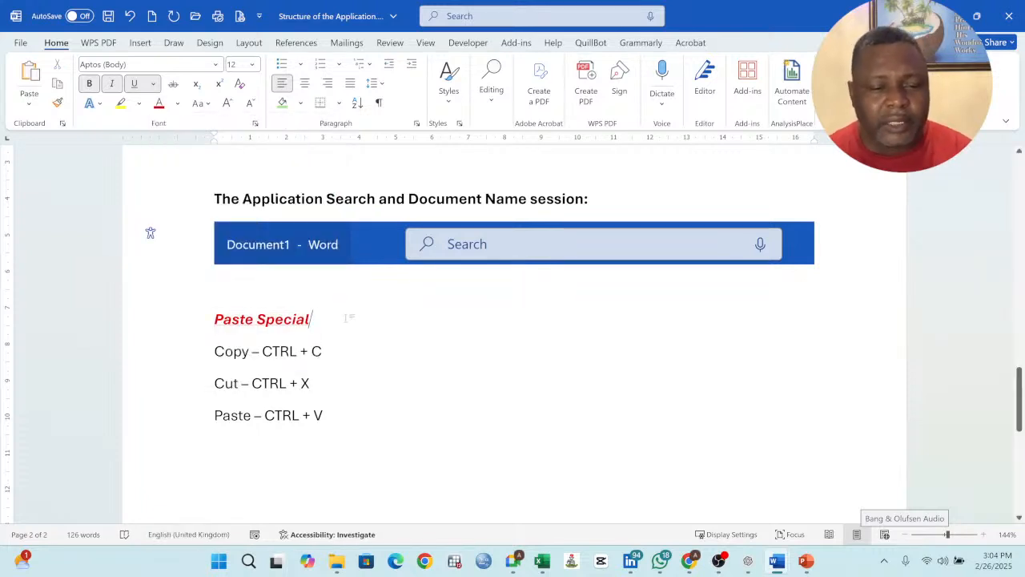
Step: Set the "Paste Special" line's font to ADLaM Display at size 20
key(shift+Home)
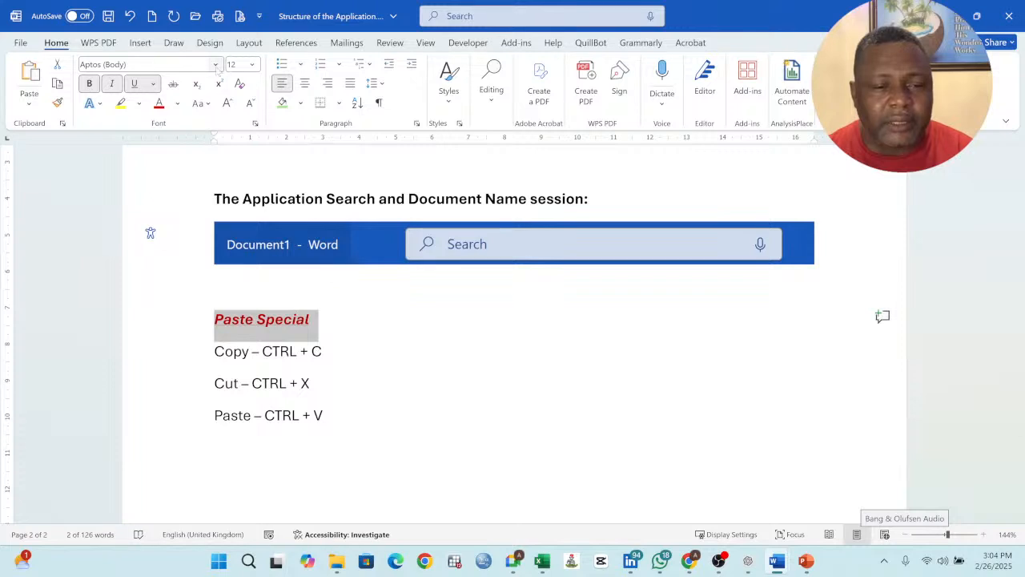
click(215, 65)
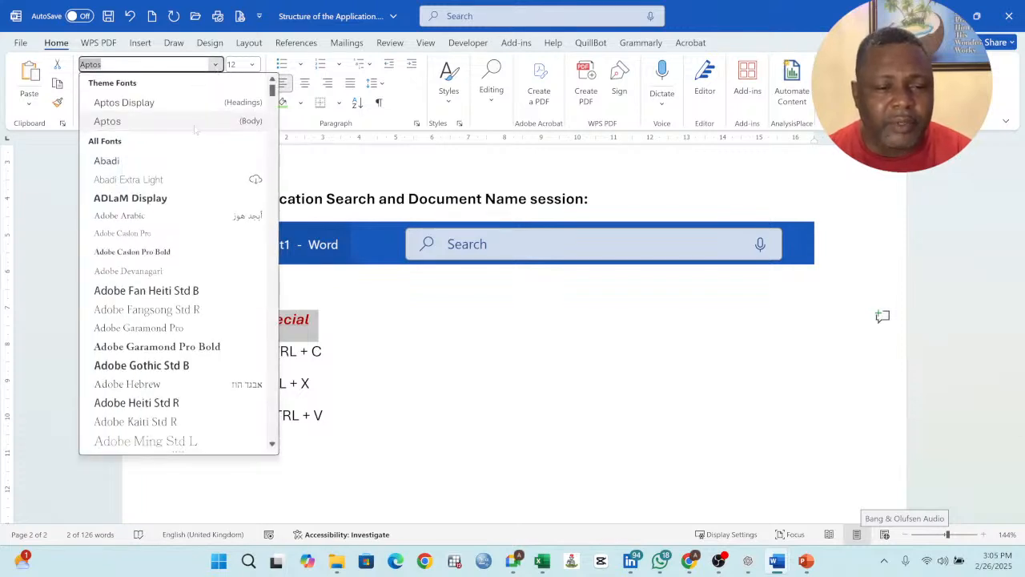
click(145, 200)
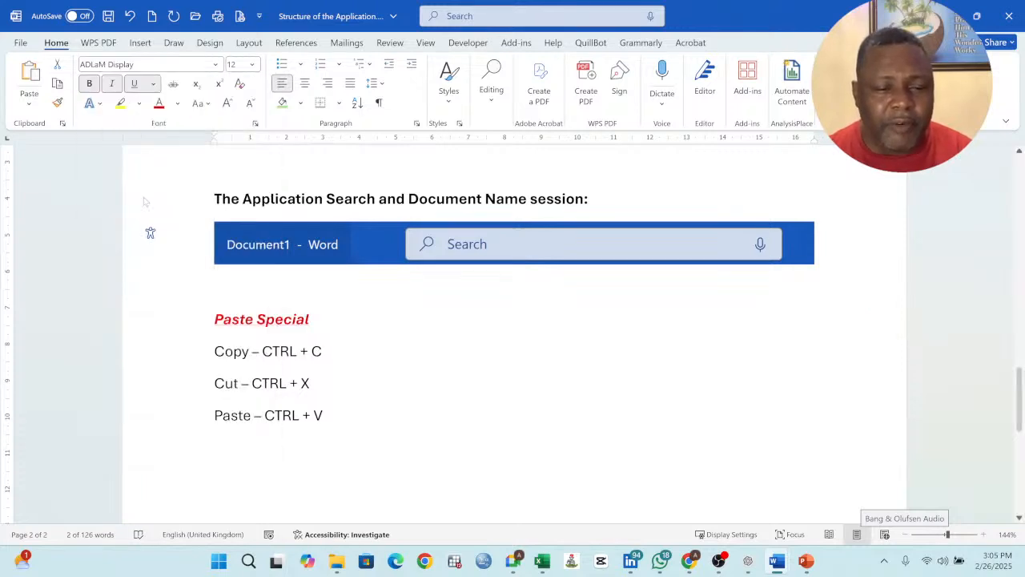
click(253, 65)
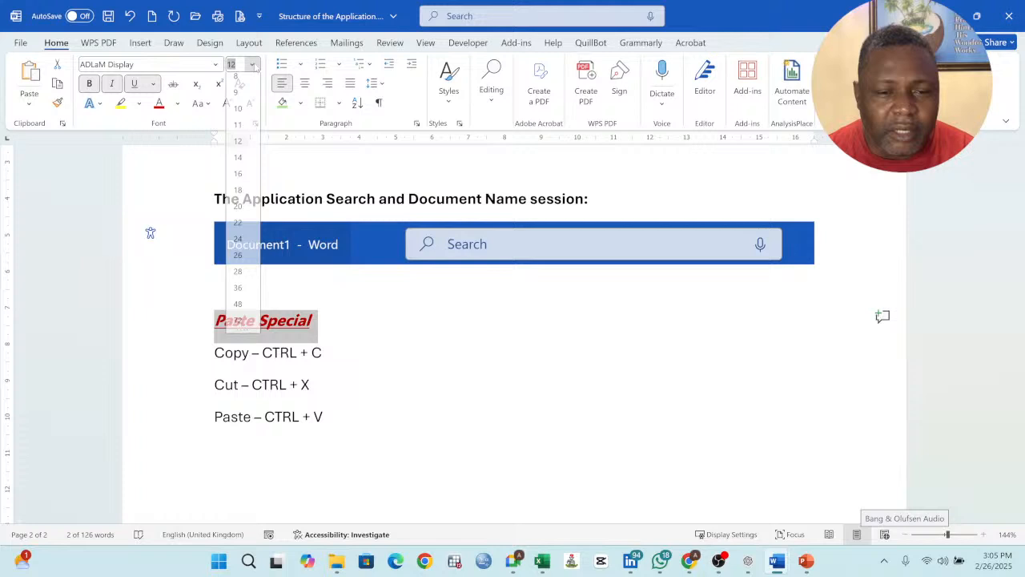
click(237, 205)
click(421, 326)
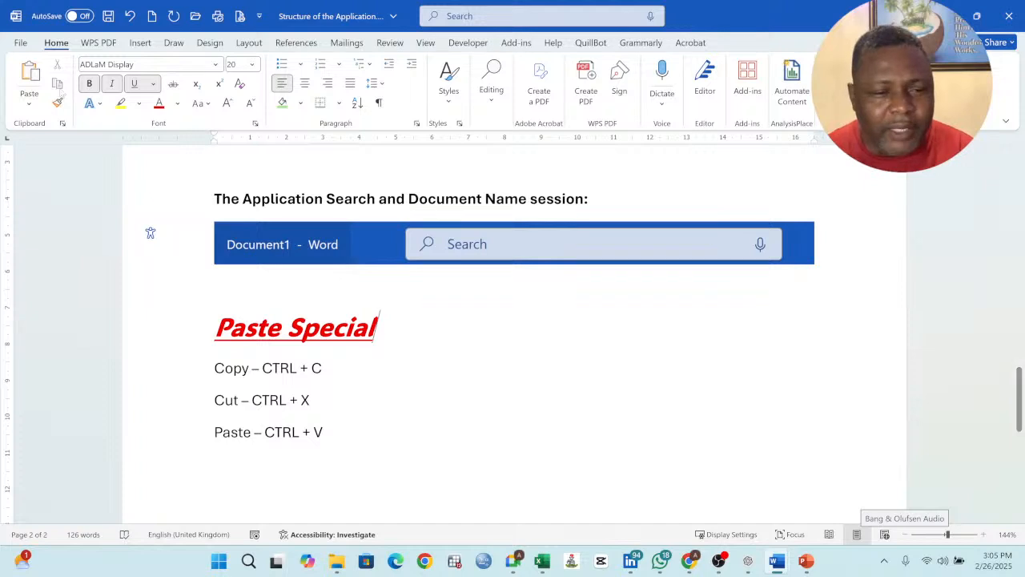
click(64, 110)
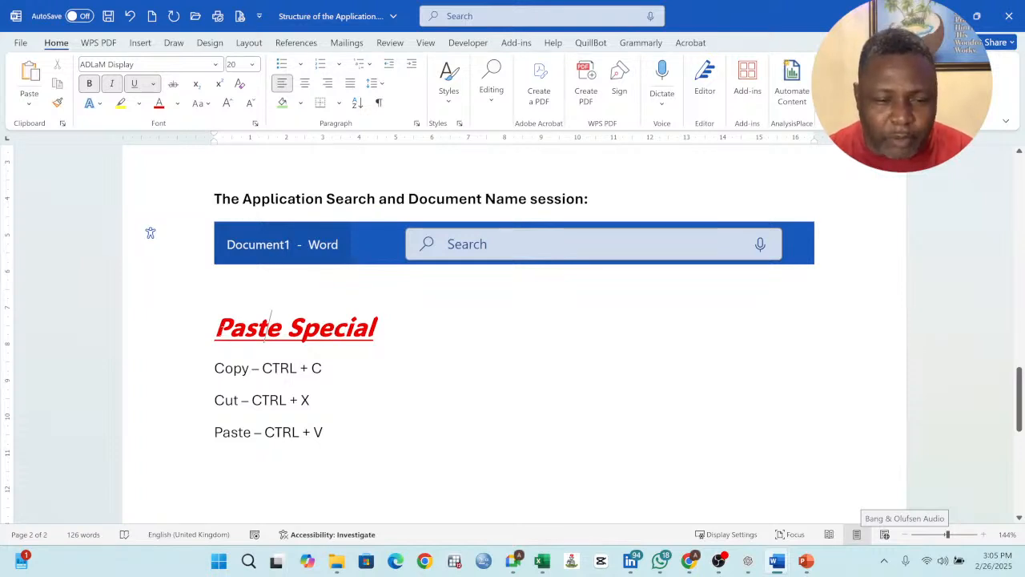
drag(219, 330, 365, 328)
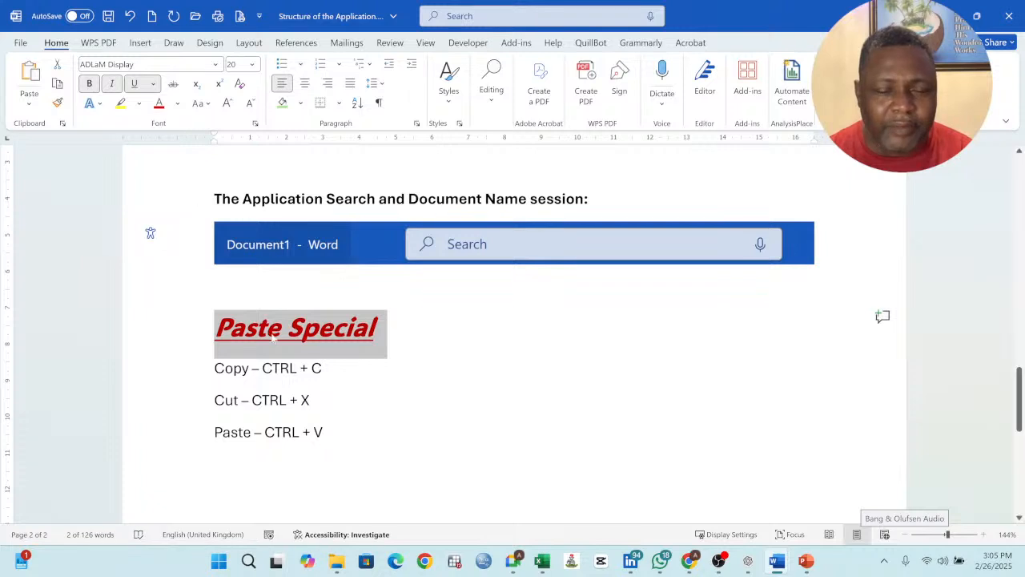
drag(324, 433, 214, 368)
click(214, 287)
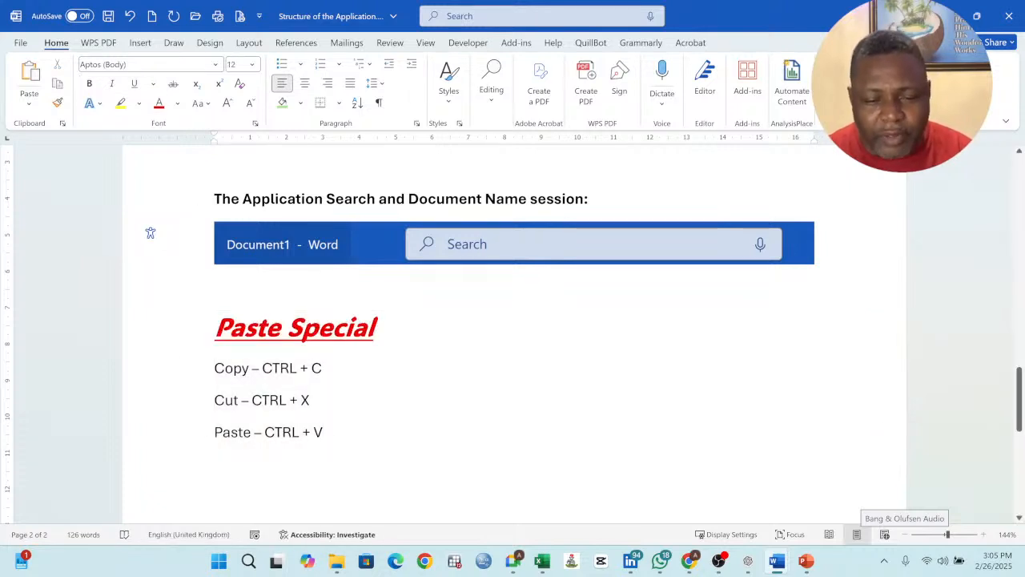
drag(324, 432, 214, 368)
click(471, 311)
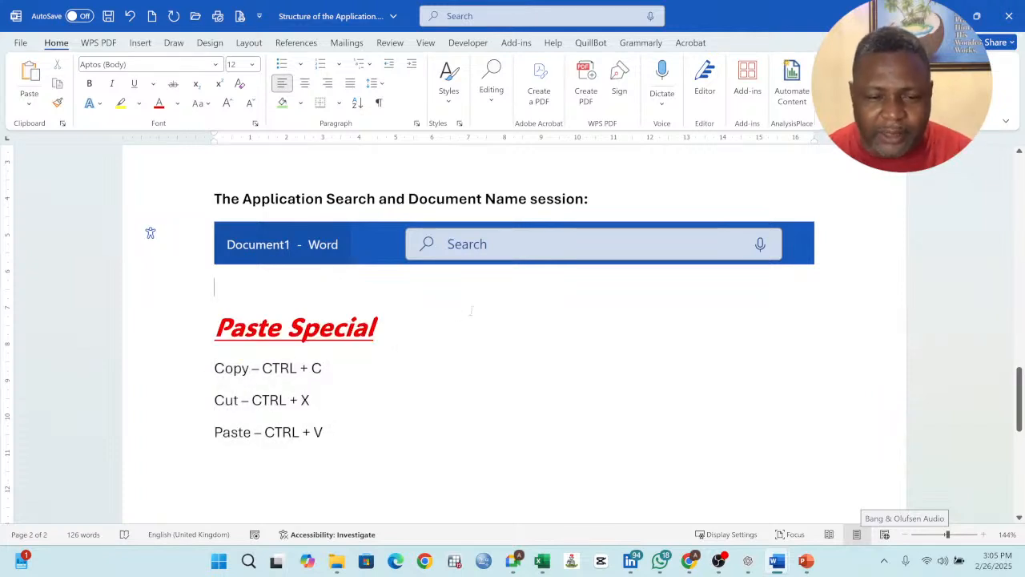
drag(324, 433, 214, 367)
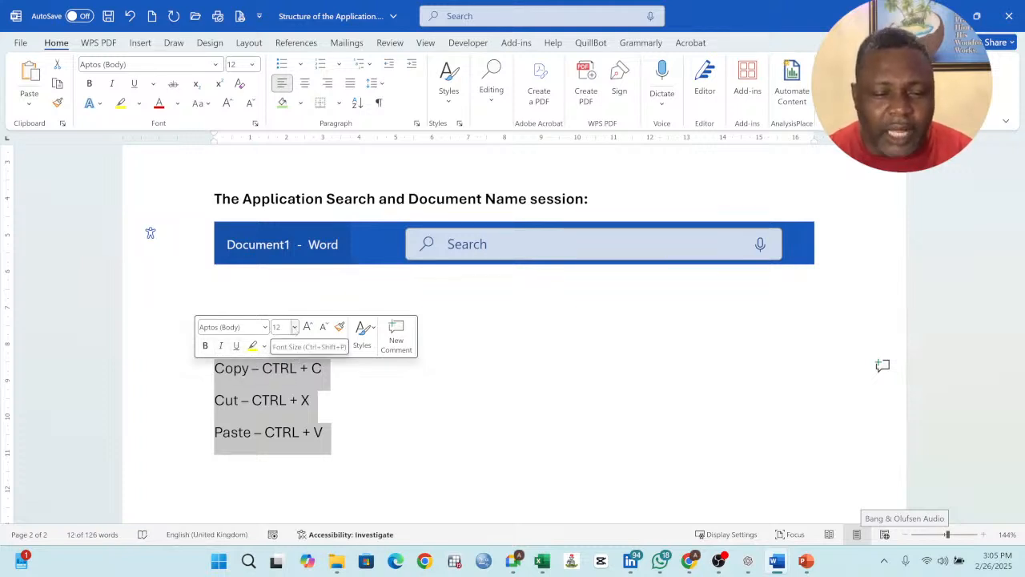
click(291, 328)
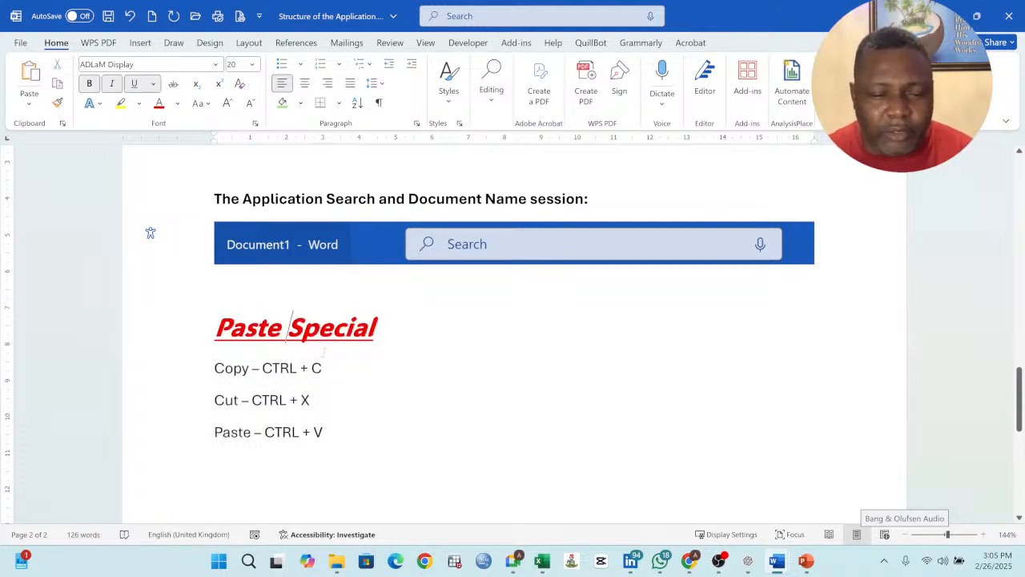
Step: Apply the "Paste Special" formatting to the Copy, Cut and Paste shortcut lines with Format Painter, and clear all formatting from those three lines
drag(392, 331, 332, 329)
click(291, 329)
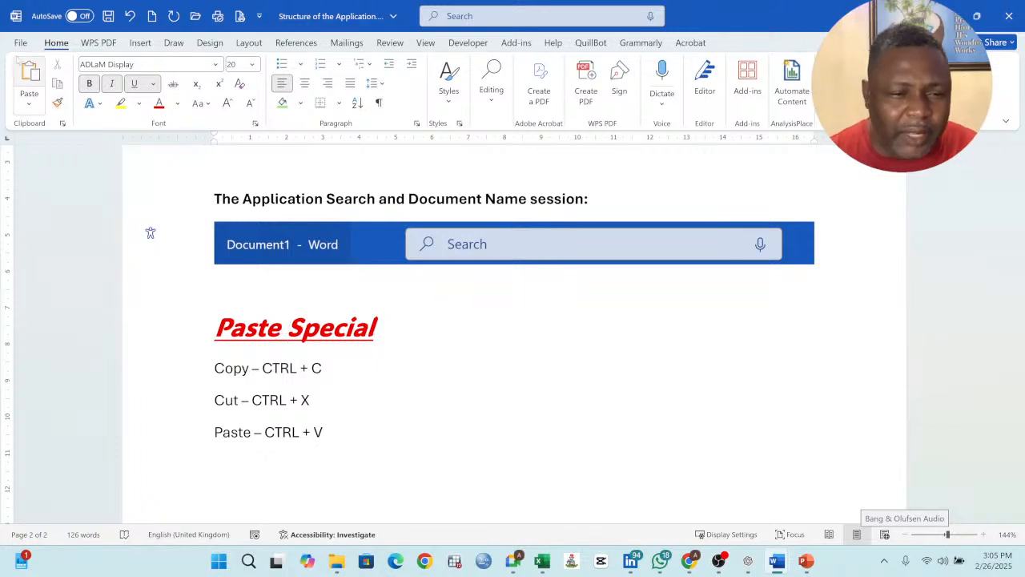
click(58, 102)
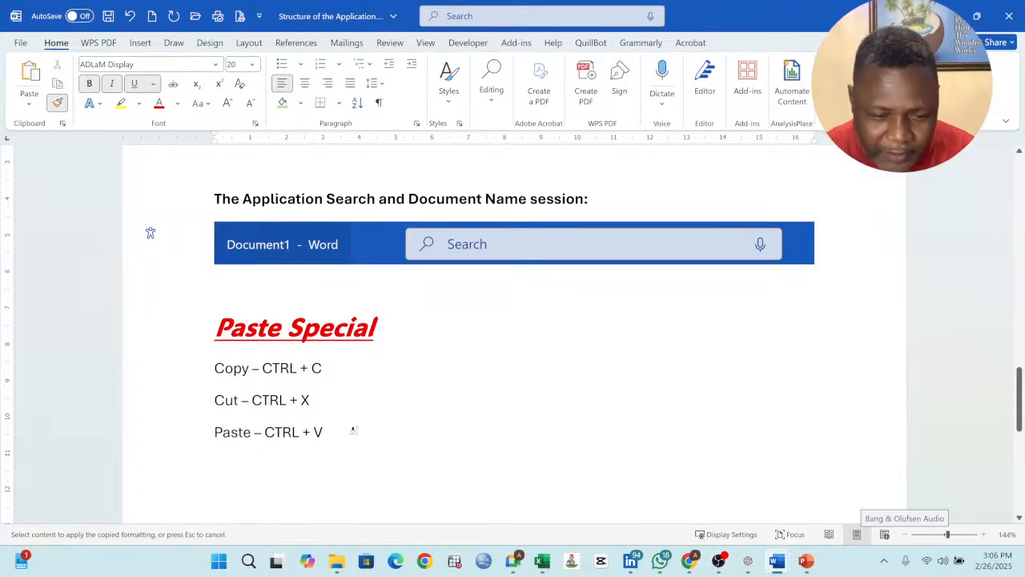
mouse_move(347, 430)
mouse_down()
mouse_move(248, 407)
mouse_move(216, 372)
mouse_up()
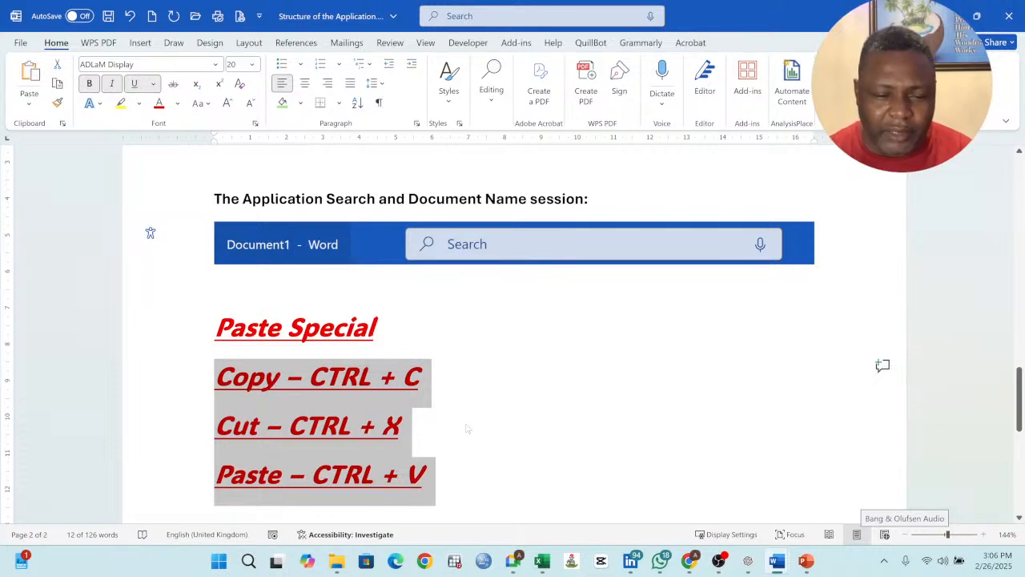
click(239, 84)
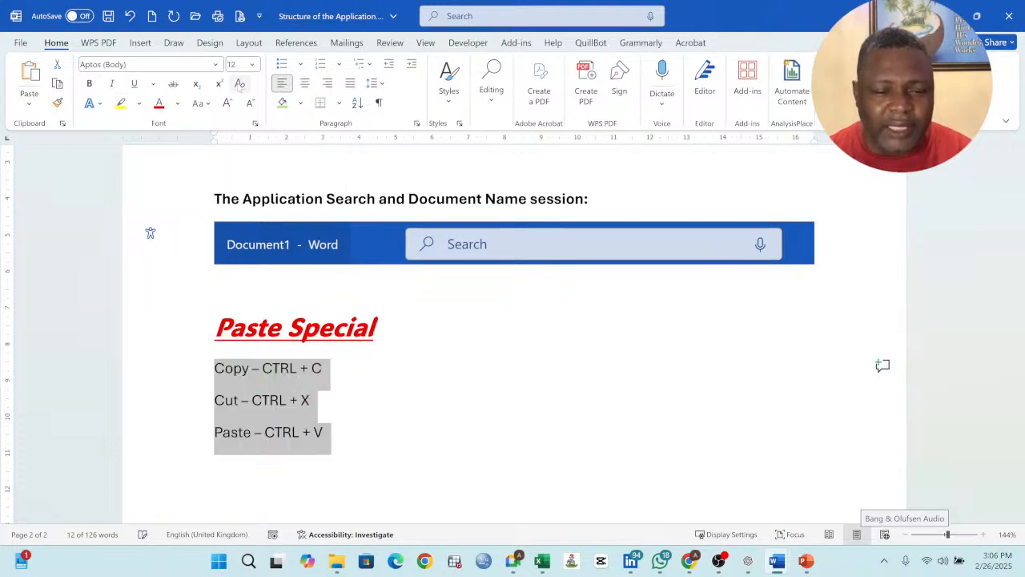
Step: Start a new line with "S" below the "Paste – CTRL + V" line, and delete the "Paste Special" line
click(352, 431)
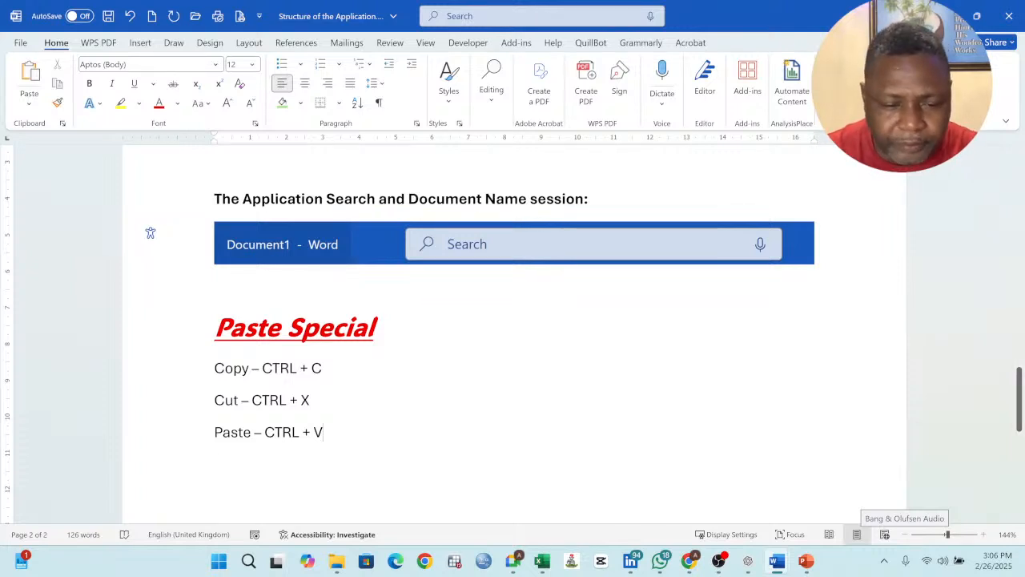
key(Return)
text(F)
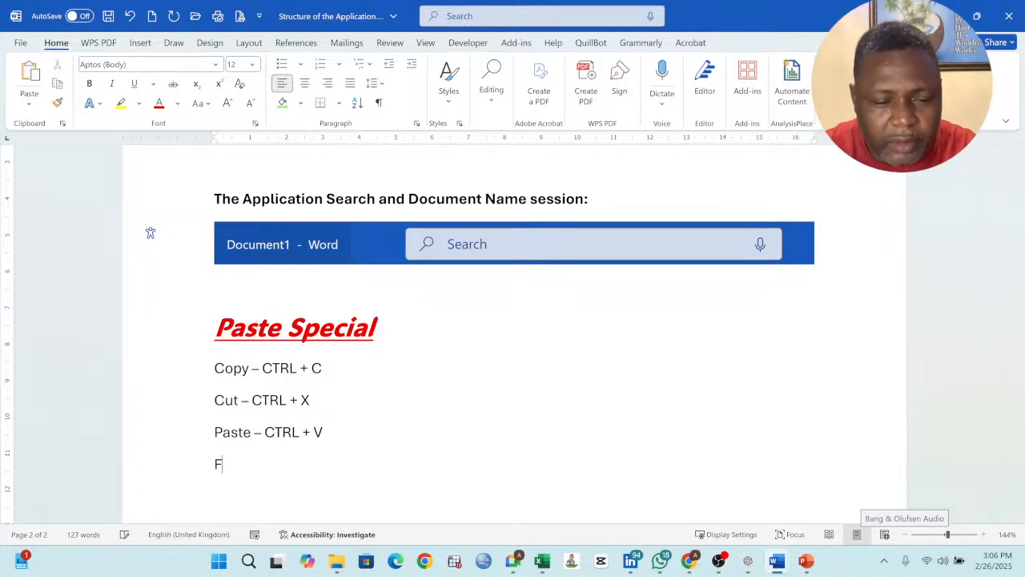
key(BackSpace)
text(S)
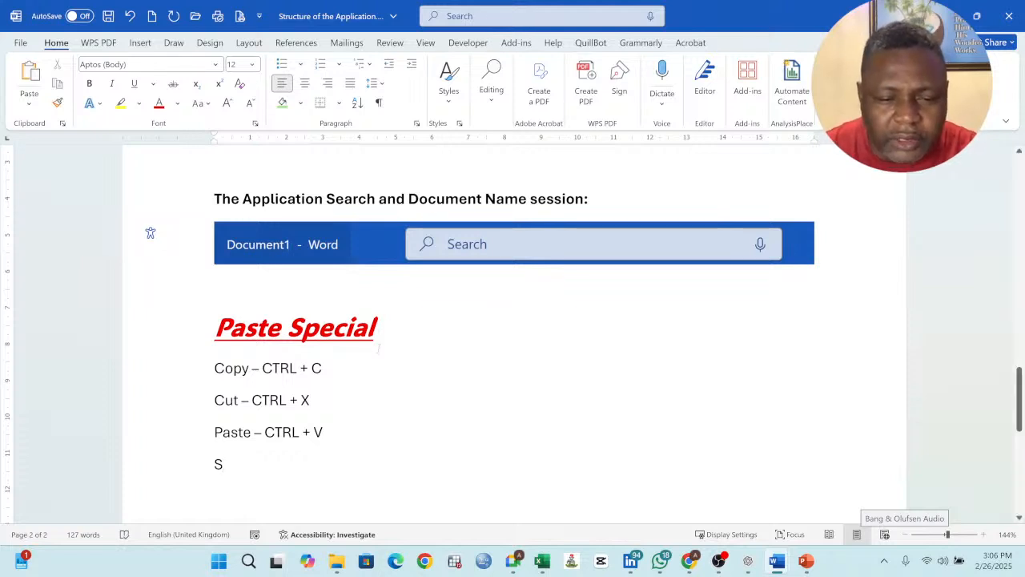
drag(378, 347, 216, 329)
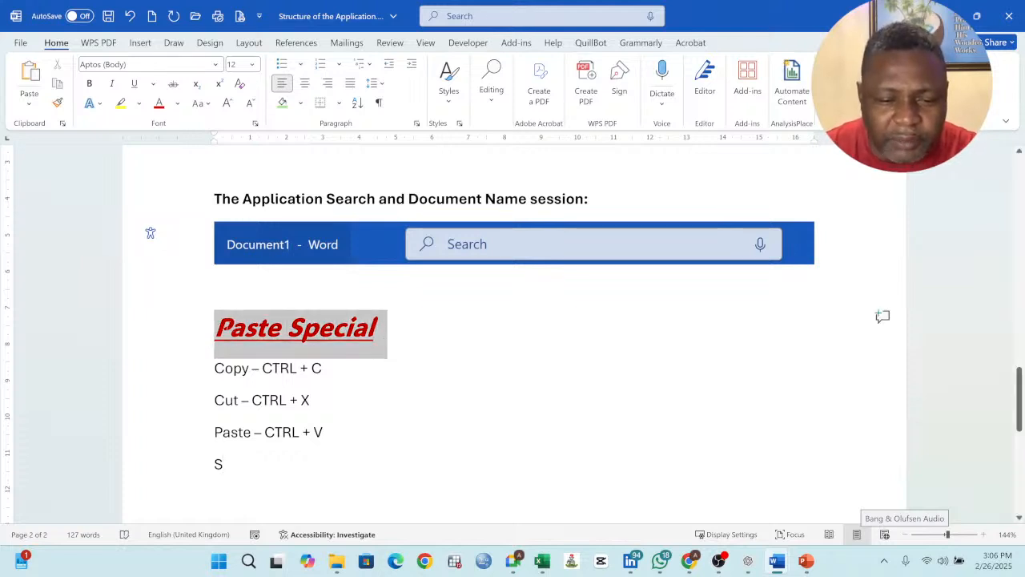
key(Delete)
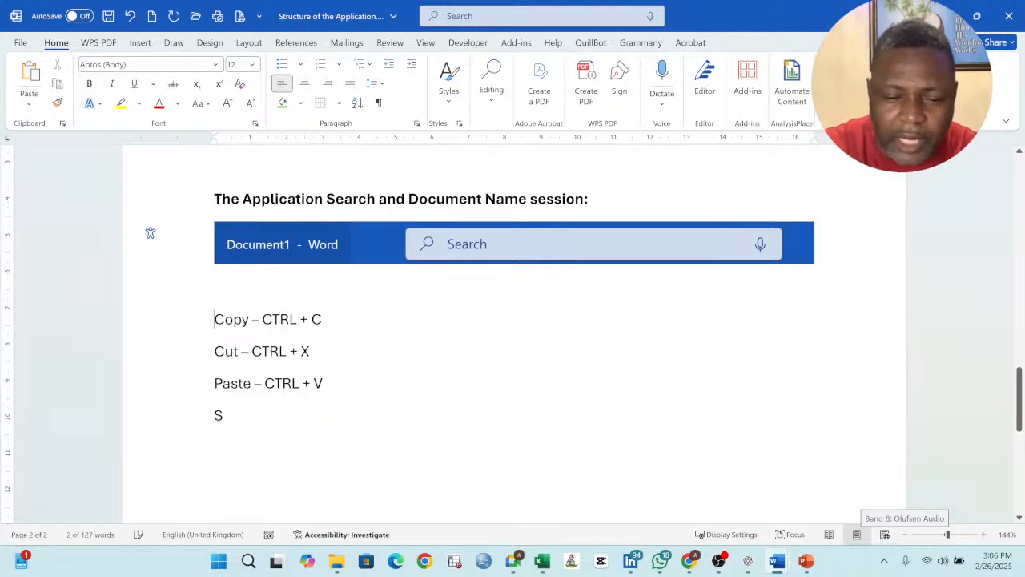
Step: Replace the "S" on the last line with "Format Painting – ALT + CTRL + C" and start a new line below it
click(224, 415)
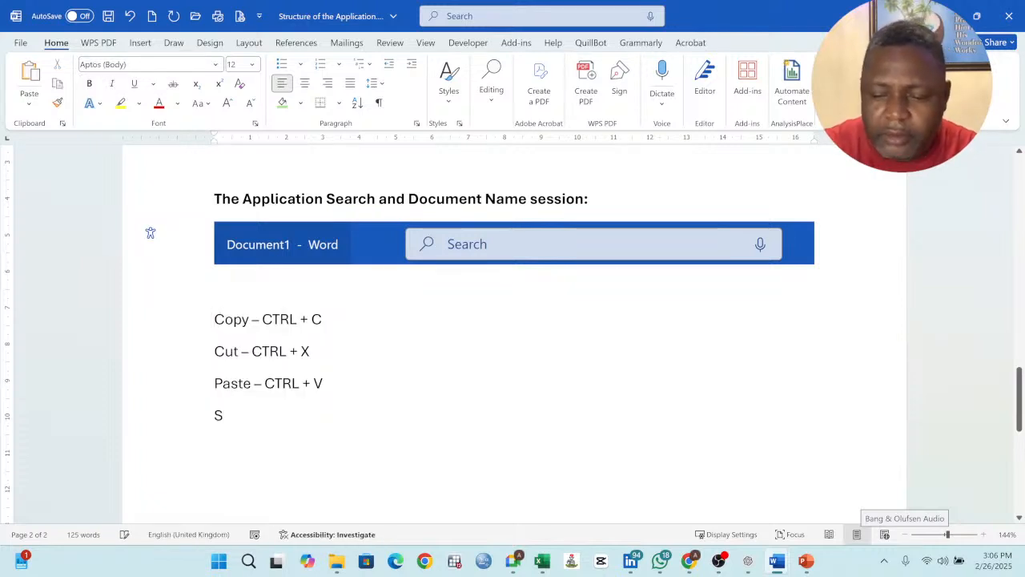
key(BackSpace)
text(Forma)
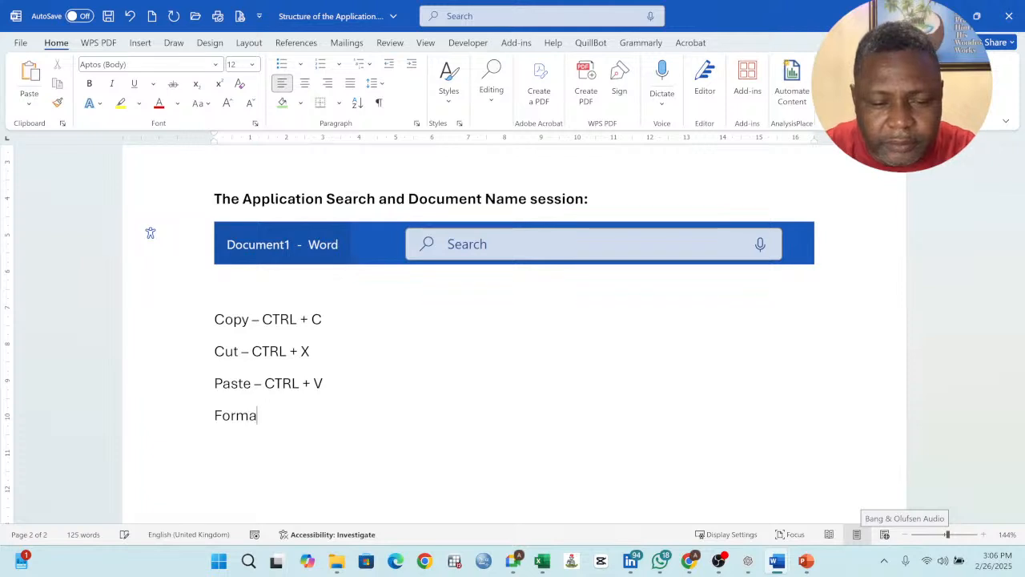
text(t Paint)
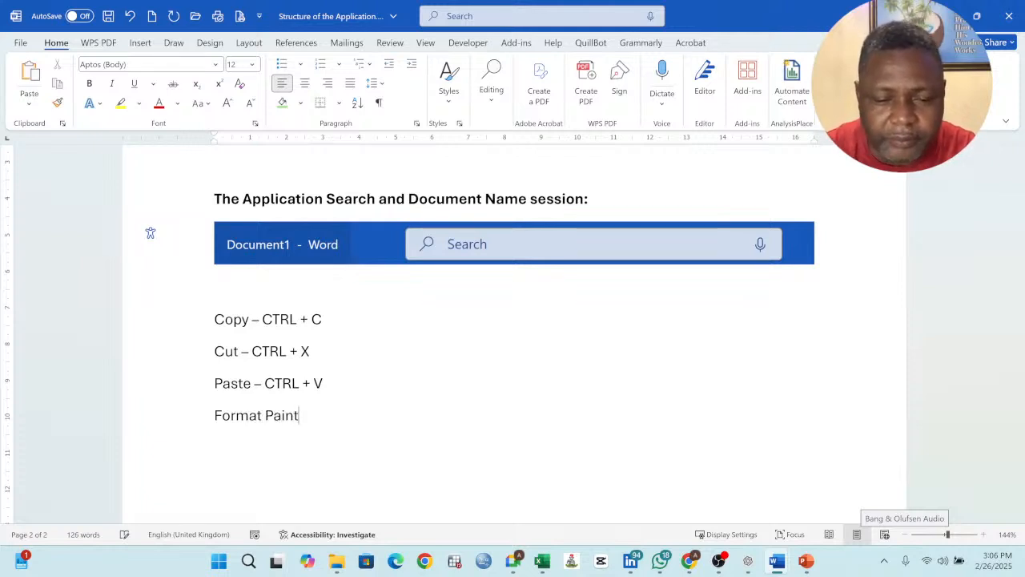
text(ing -)
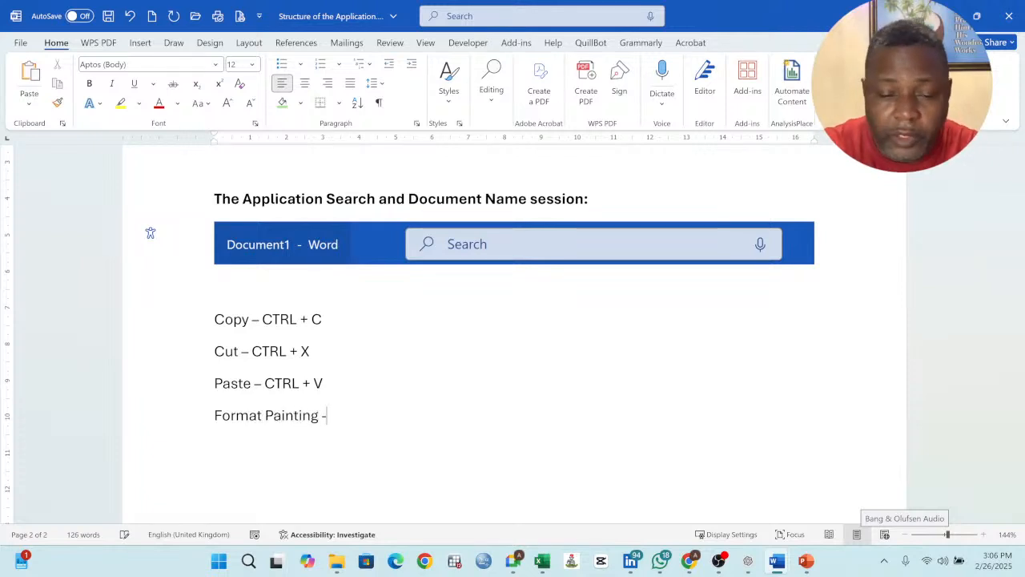
text( AL)
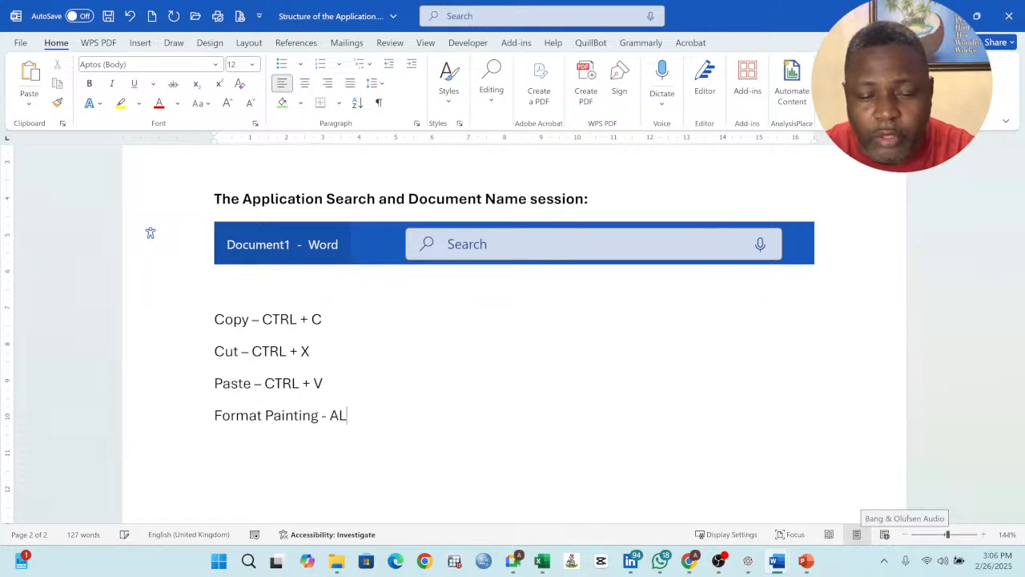
text(T + CTRL )
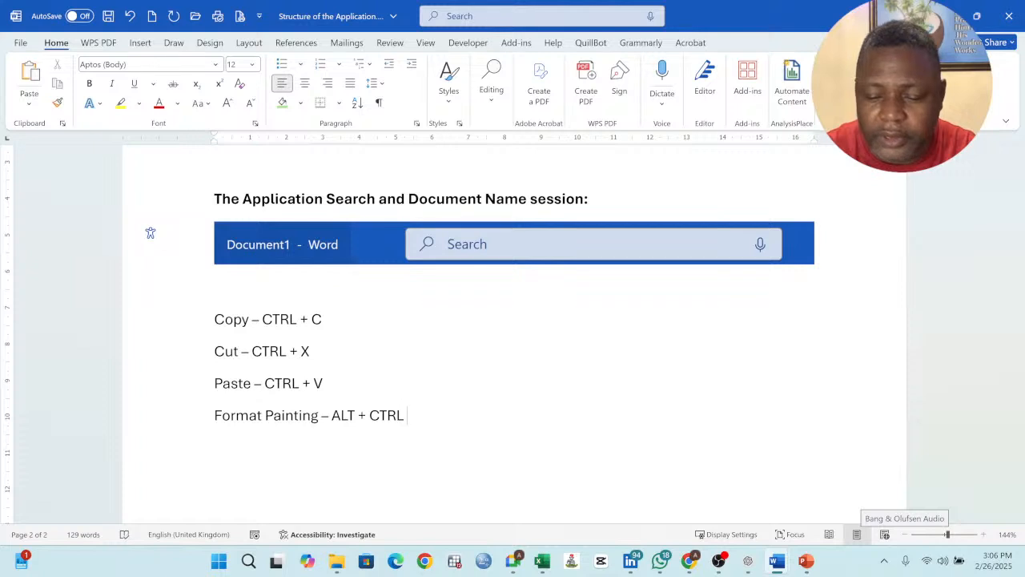
text(+ C)
key(Return)
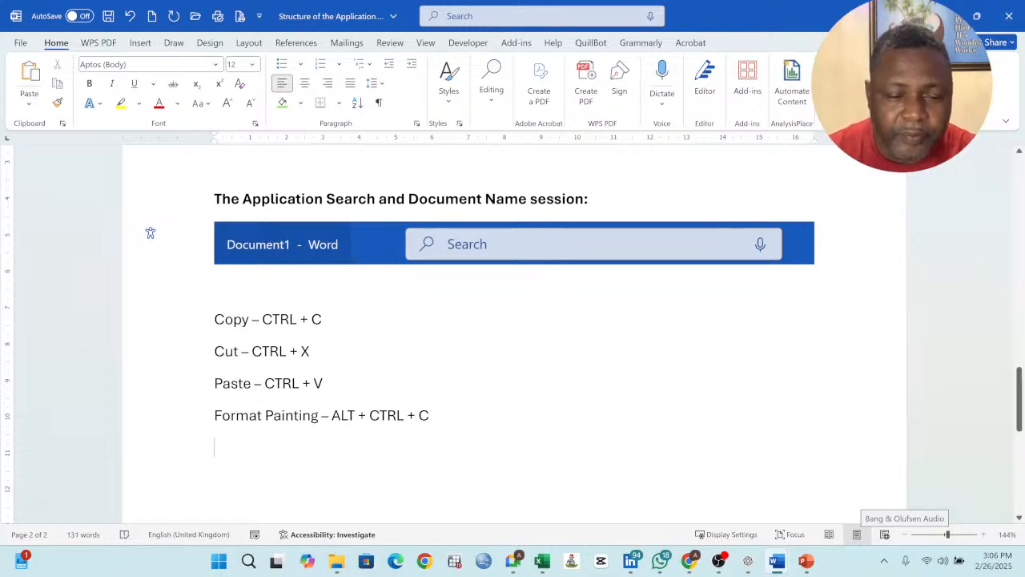
Step: Change "Format Painting" to "Copy Format" in the ALT + CTRL + C line
key(Up)
text(Co)
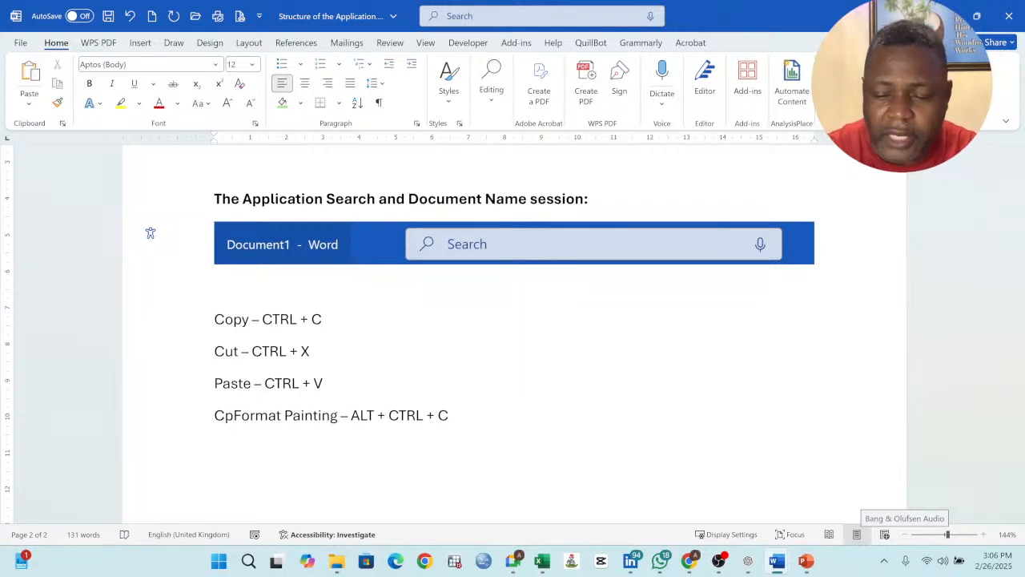
key(BackSpace)
text(opy)
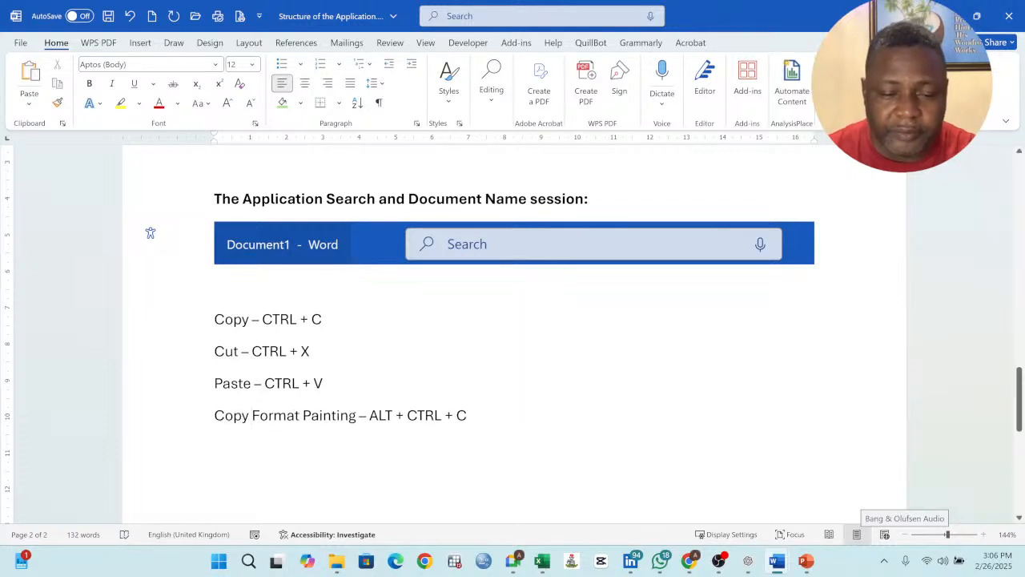
drag(302, 416, 357, 430)
key(BackSpace)
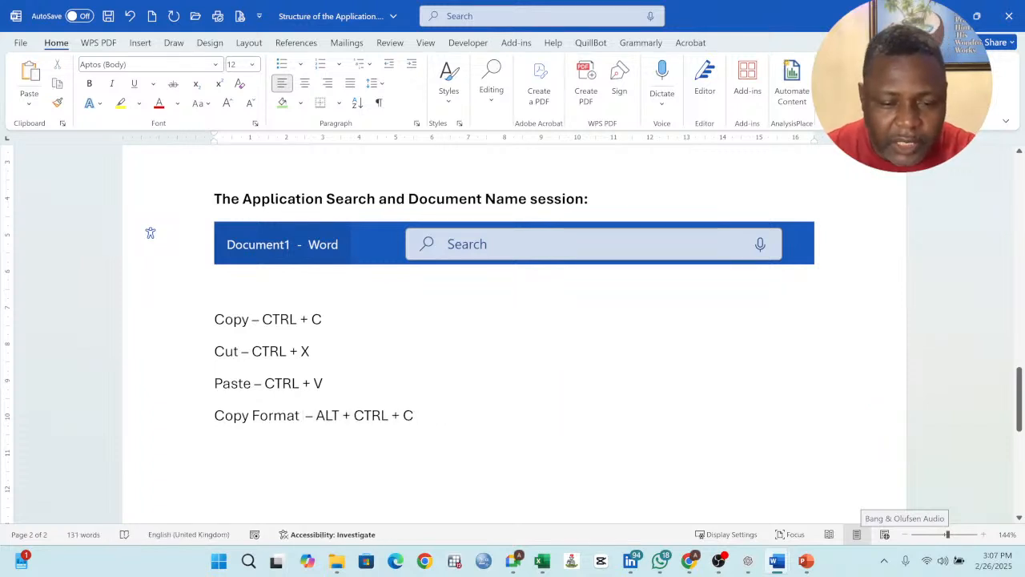
Step: Add the line "Paste Format – ALT + CTRL + V" below the "Copy Format" line
click(251, 439)
text(Past)
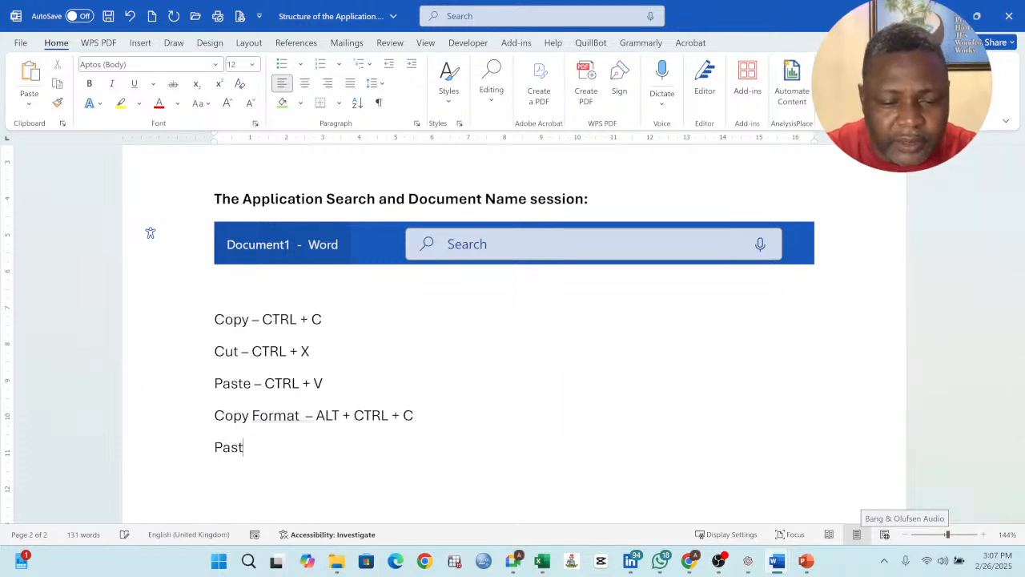
text(e Format )
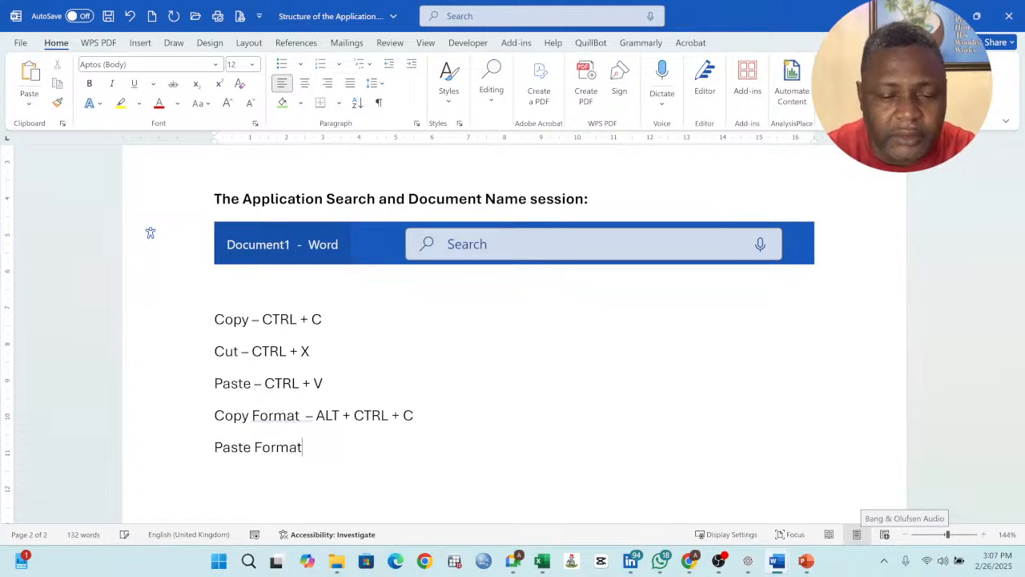
text(- ALT )
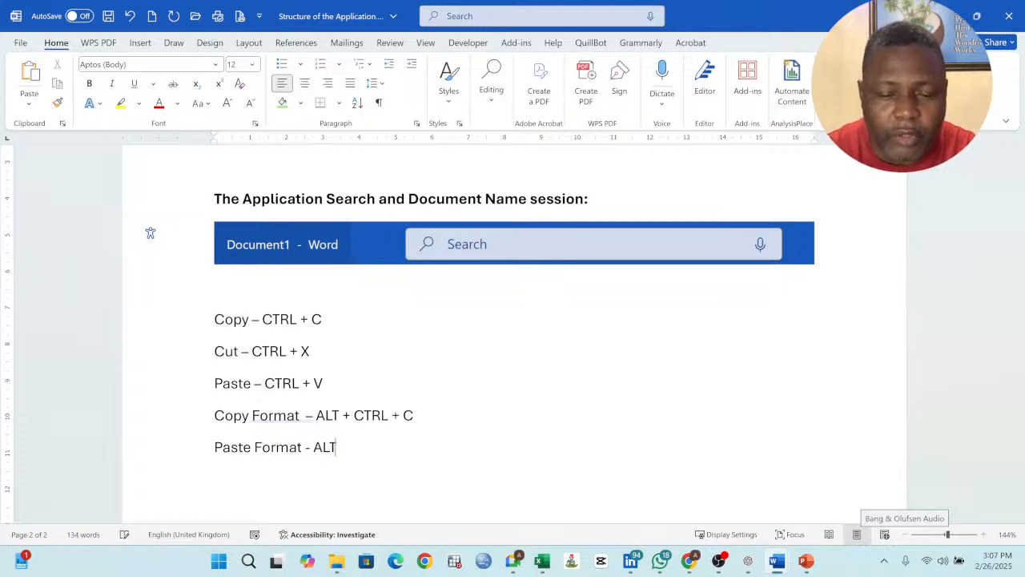
text(+ CT)
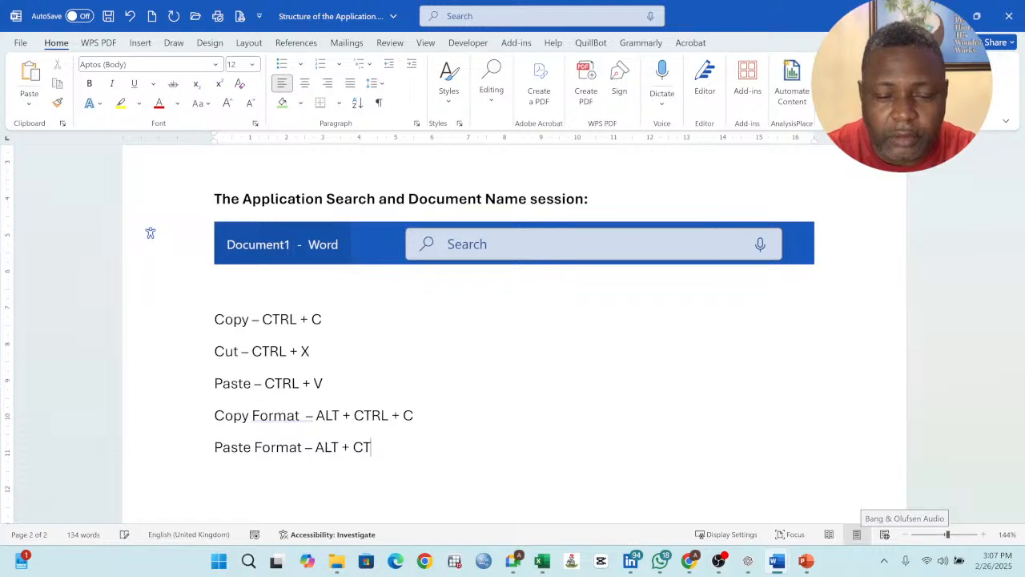
text(RL + V)
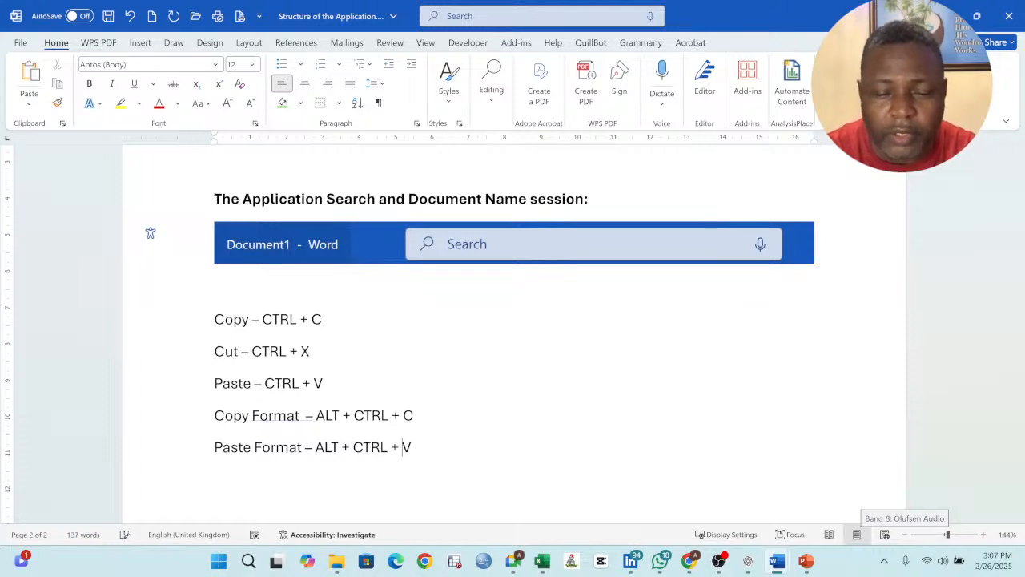
Step: Review the Copy, Cut and Paste shortcut lines, highlighting each one in turn
click(451, 422)
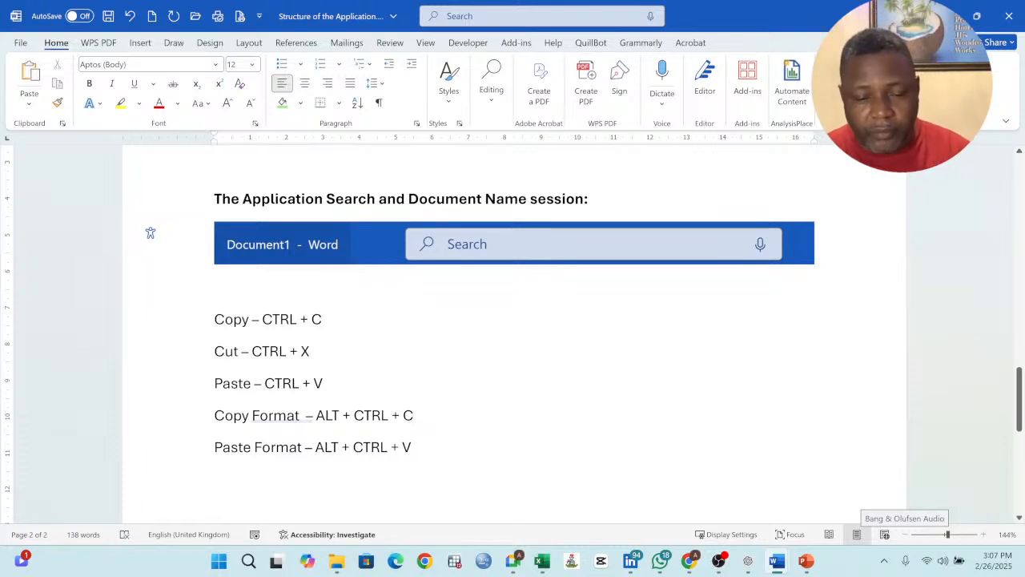
drag(412, 447, 214, 319)
click(270, 319)
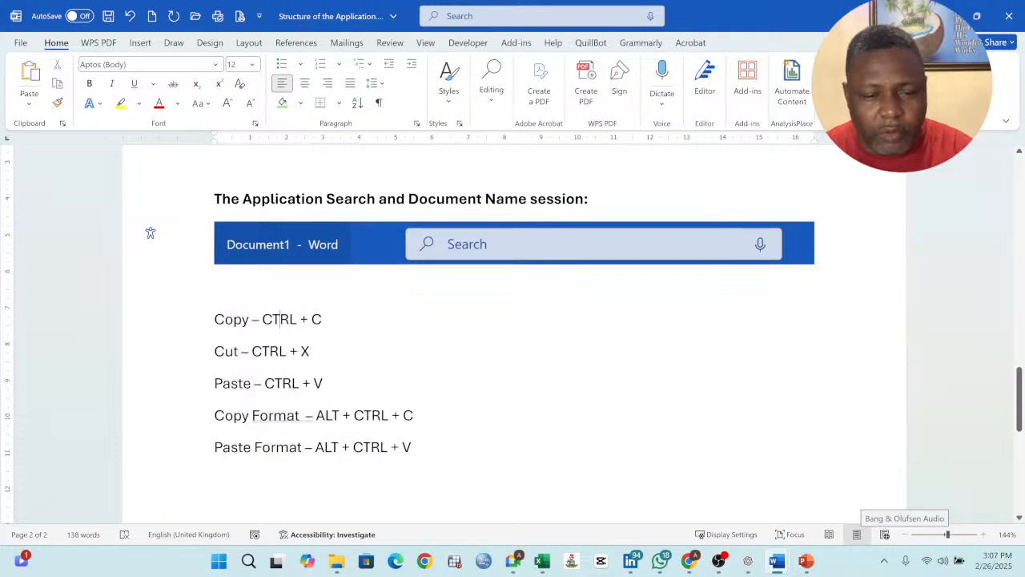
triple_click(270, 319)
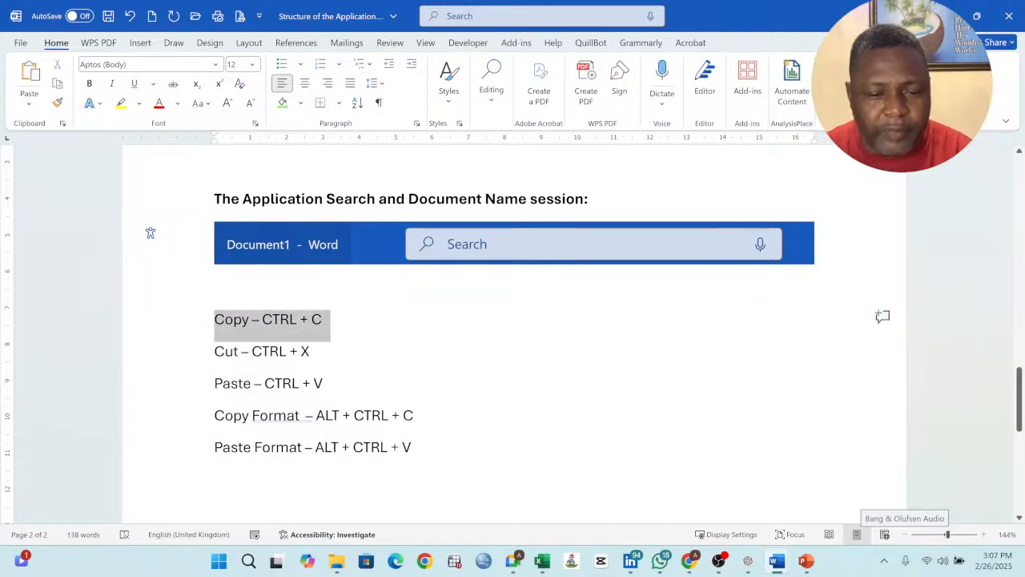
triple_click(309, 351)
triple_click(322, 383)
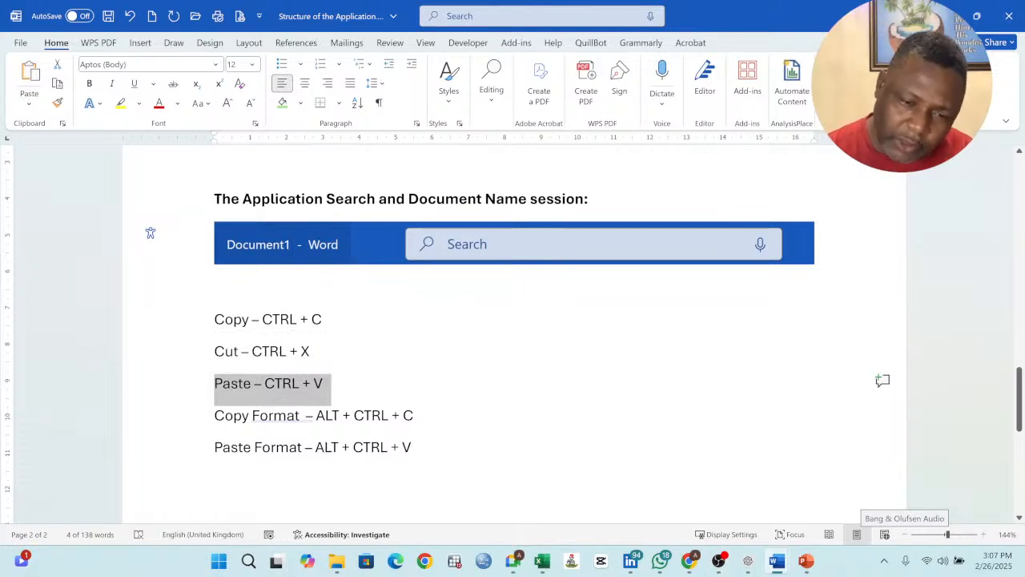
drag(324, 320, 214, 319)
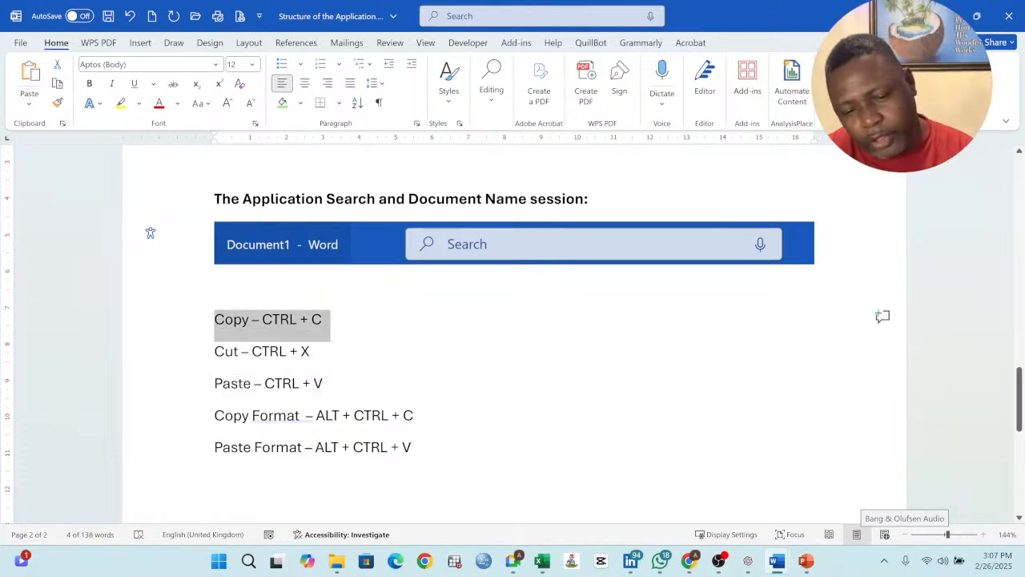
drag(312, 351, 215, 352)
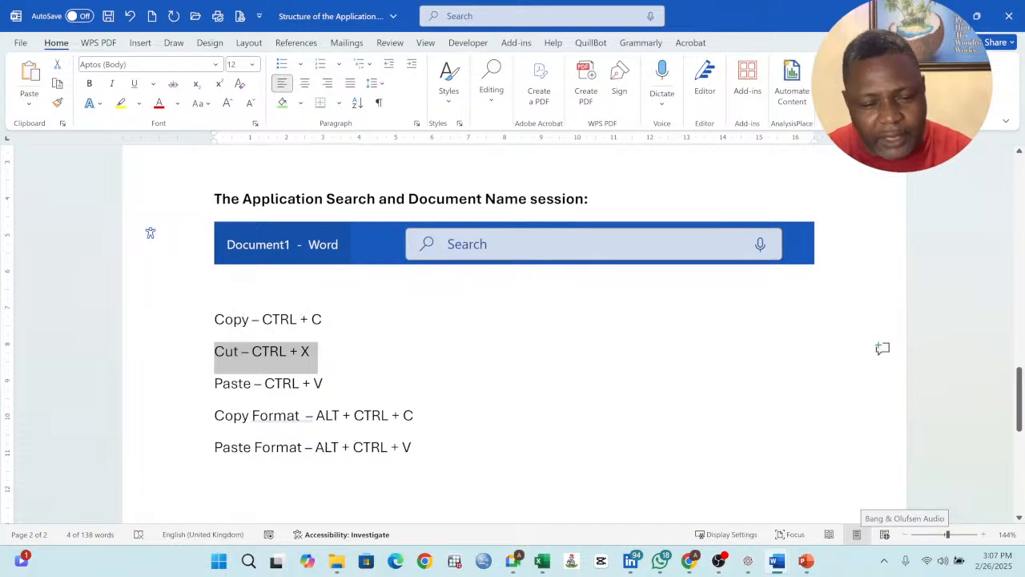
drag(324, 384, 215, 384)
click(233, 320)
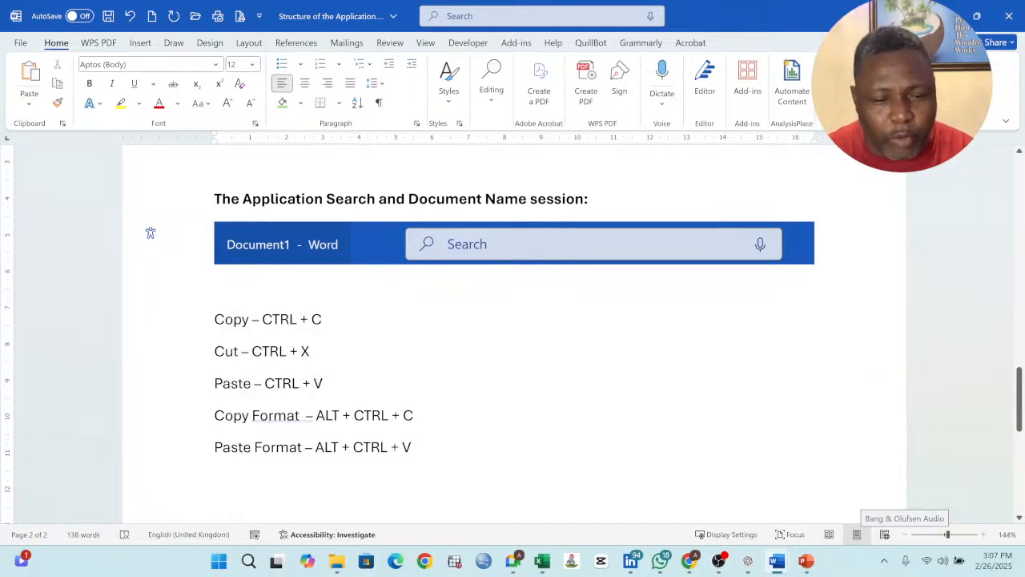
drag(309, 351, 182, 357)
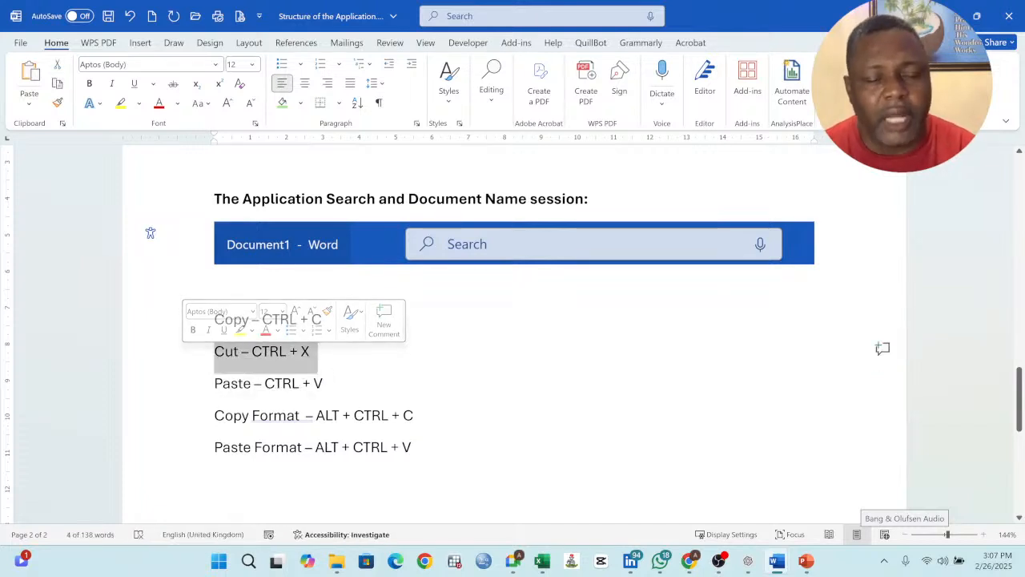
Step: Accept the grammar suggestion that removes the extra space after "Format" in the "Copy Format" line, and place the cursor in "Paste Format"
click(281, 415)
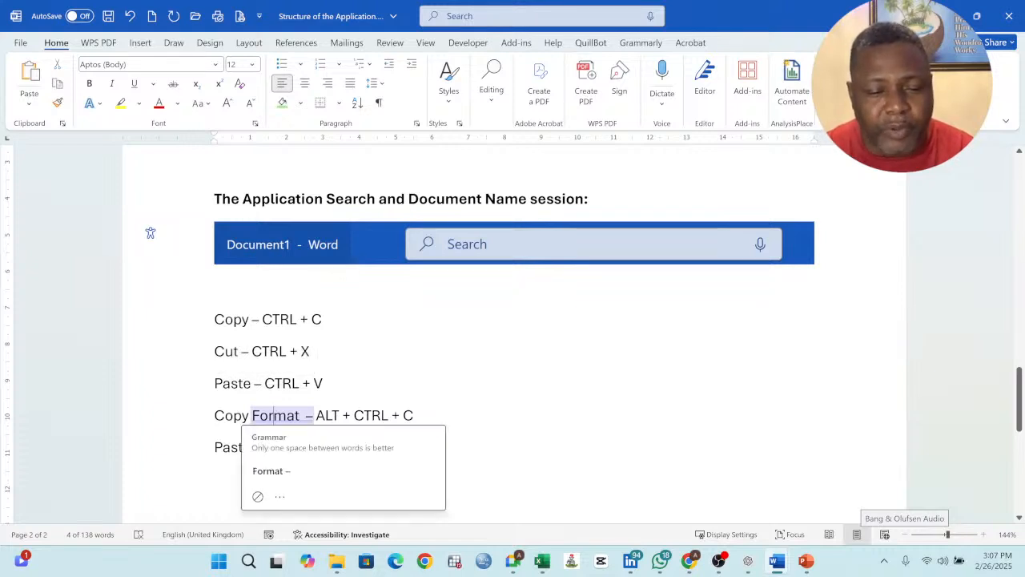
click(288, 472)
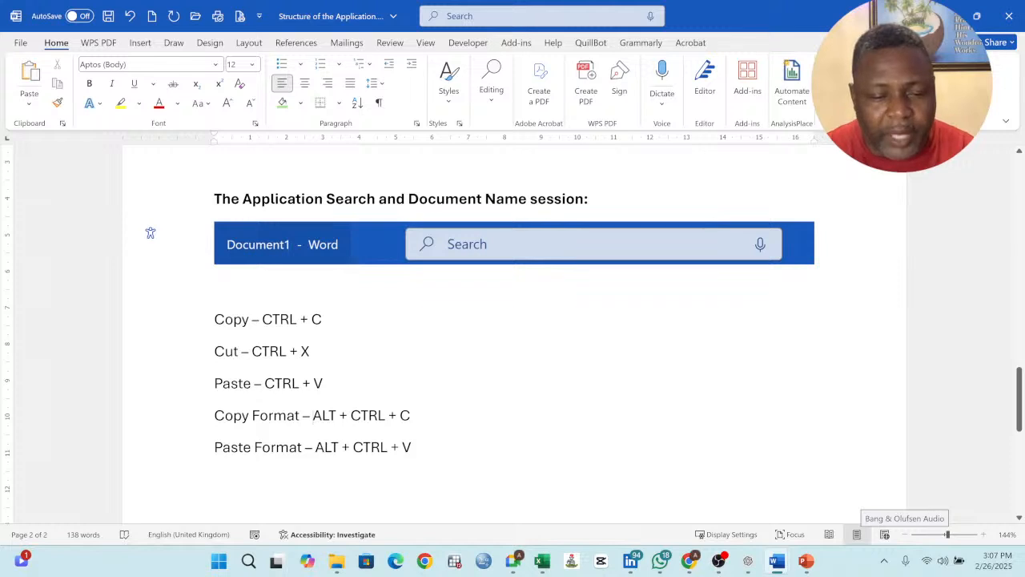
click(231, 447)
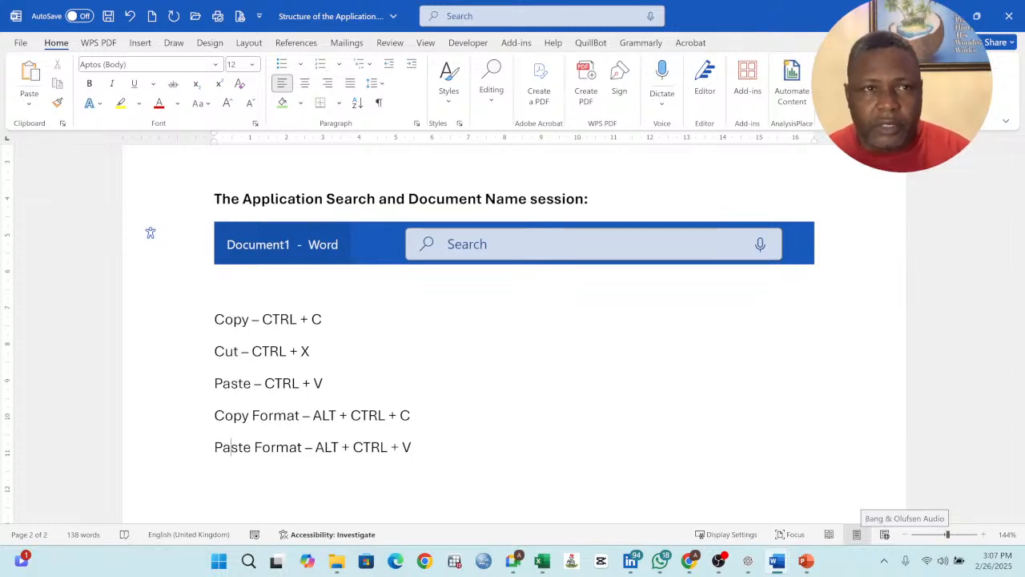
Step: Preview the paste options, open the Paste Special dialog and move it away from the shortcut list
key(alt+Tab)
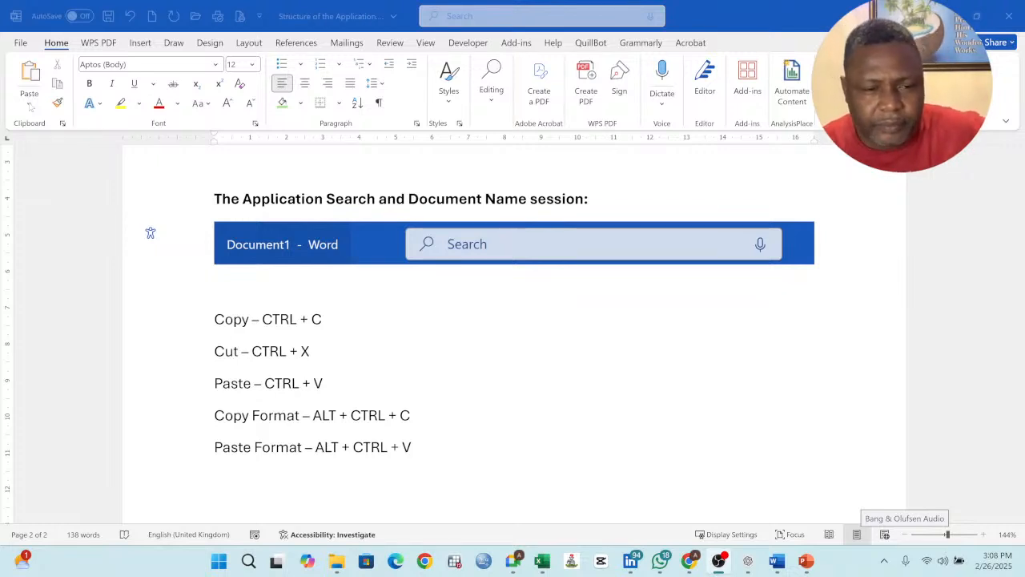
click(29, 103)
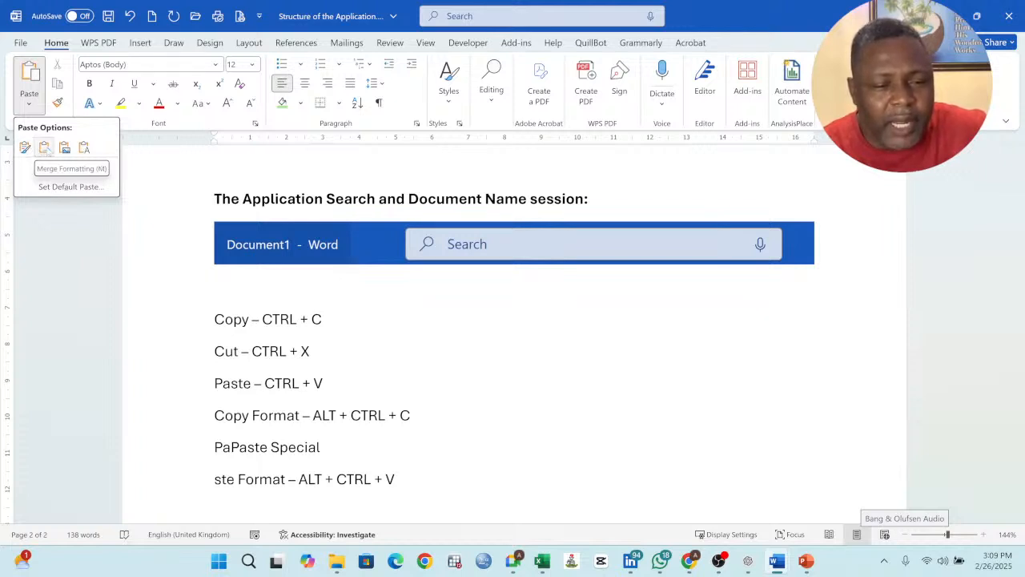
key(Return)
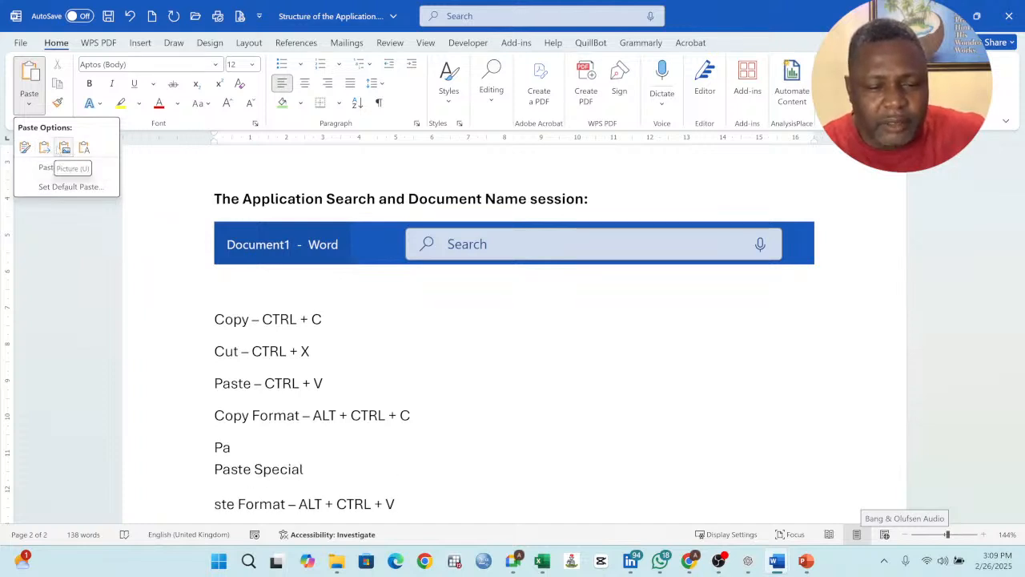
click(44, 168)
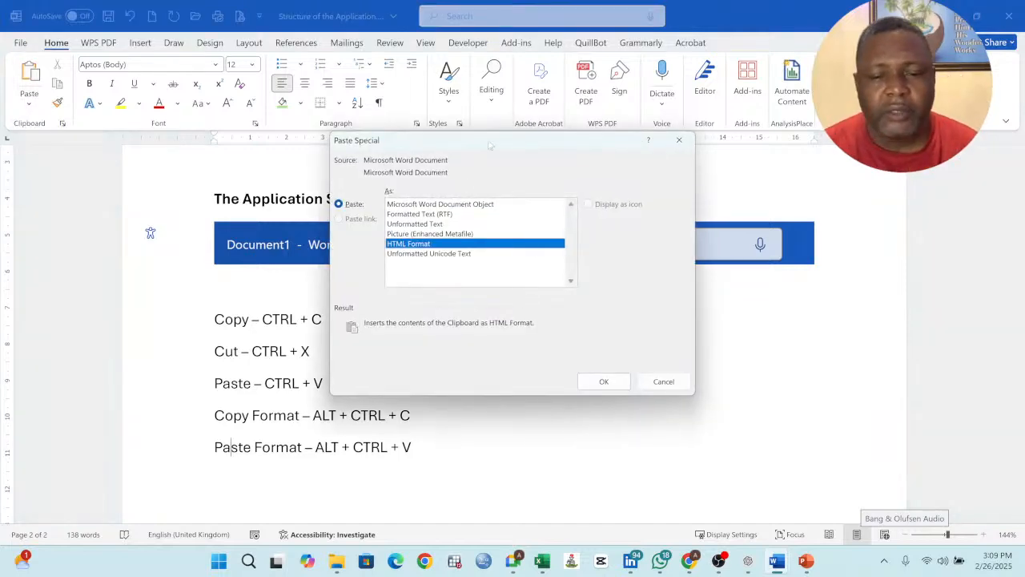
drag(490, 144, 537, 121)
drag(713, 124, 649, 122)
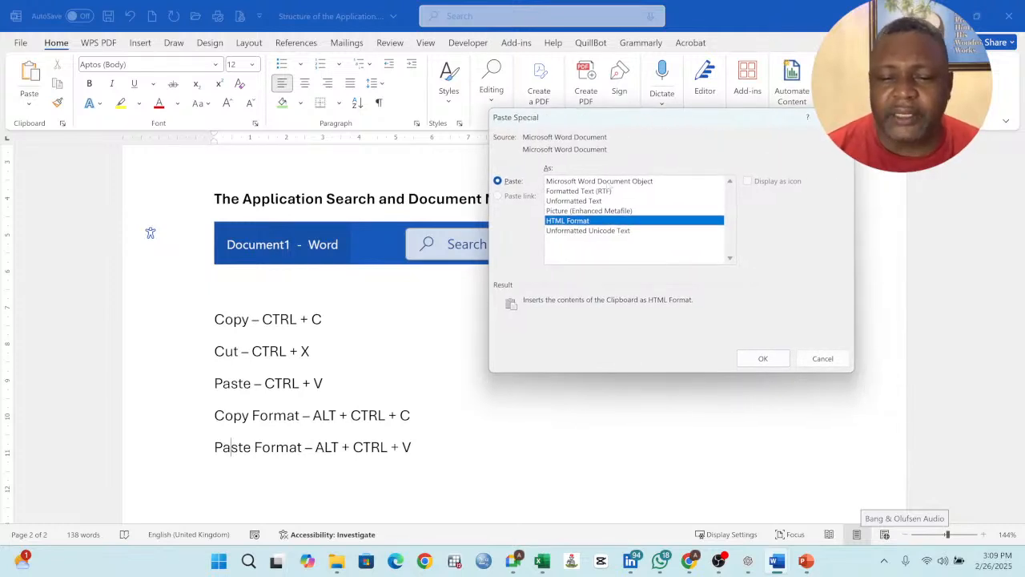
Step: Examine the descriptions of the Paste Special formats, from Microsoft Word Document Object to Unformatted Unicode Text, and close the dialog without pasting
click(609, 182)
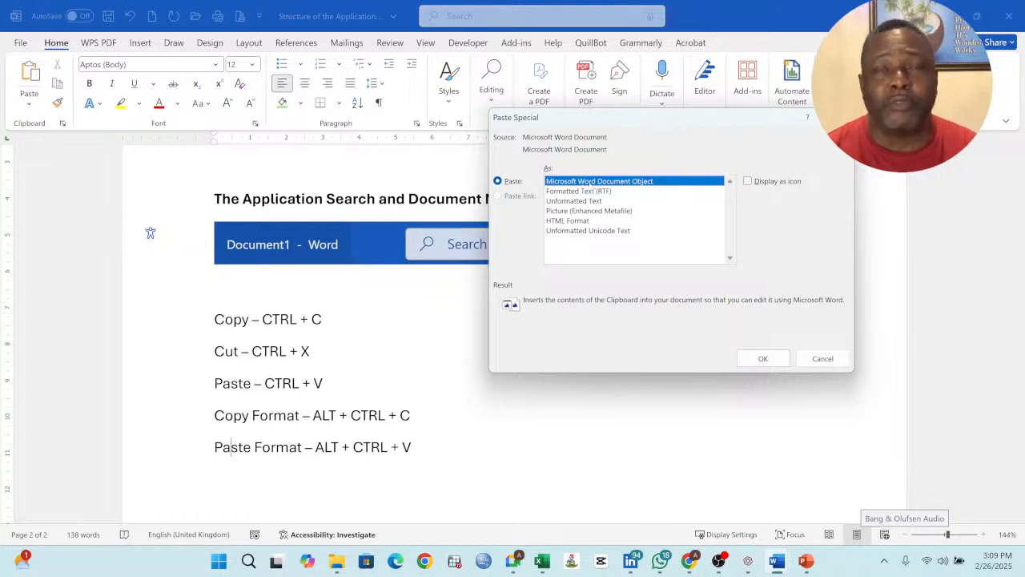
click(613, 191)
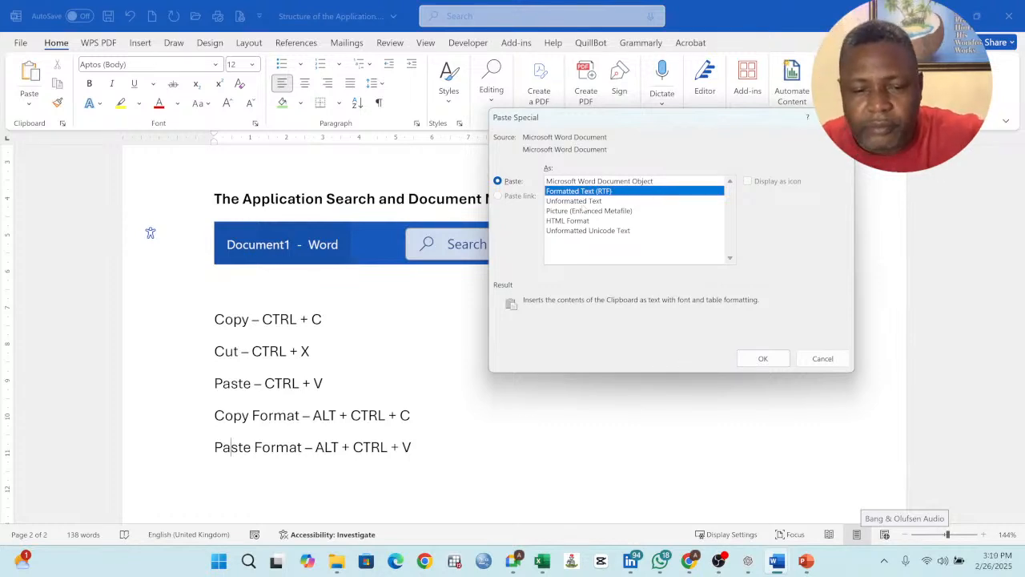
click(583, 203)
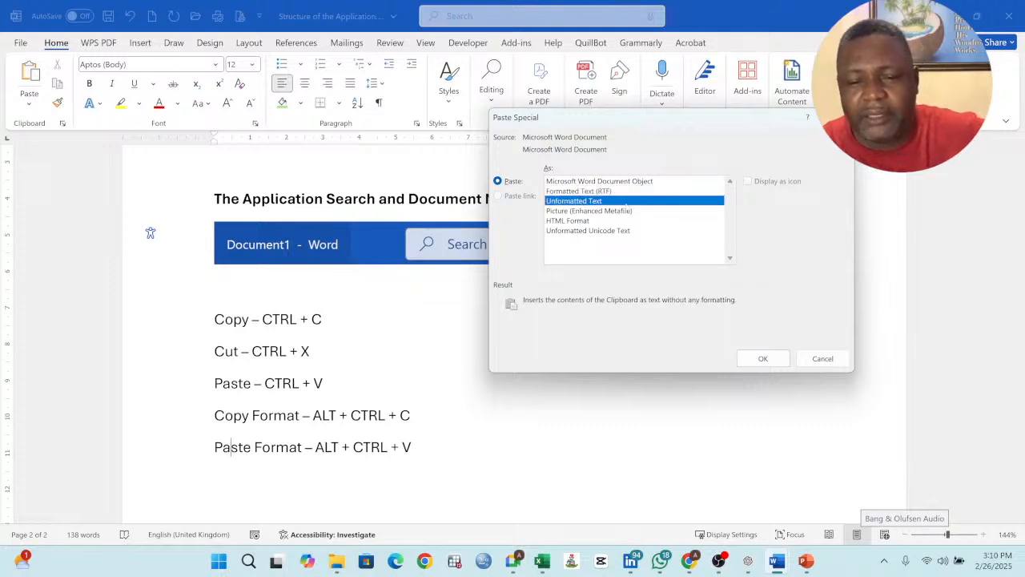
click(591, 213)
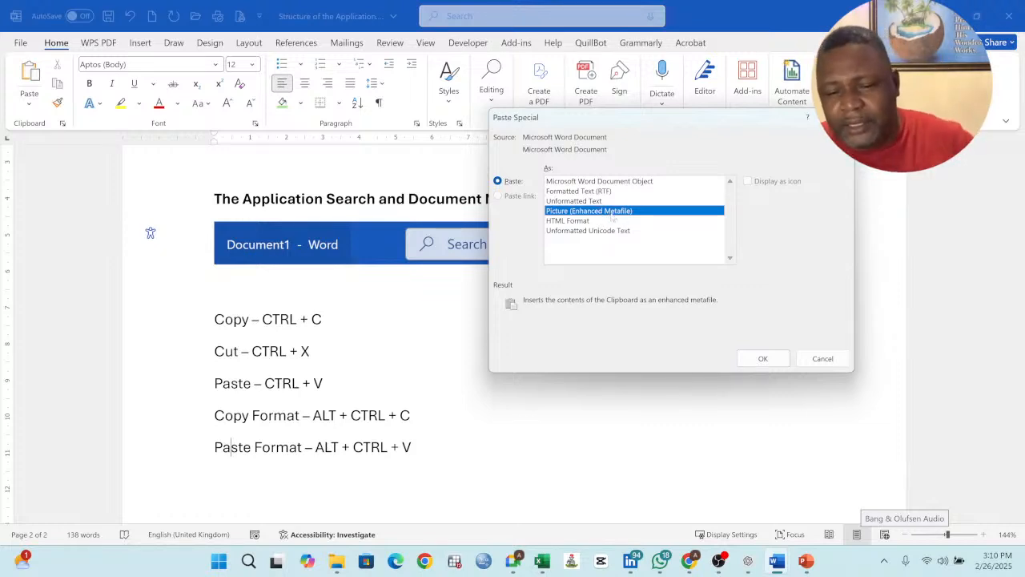
click(577, 221)
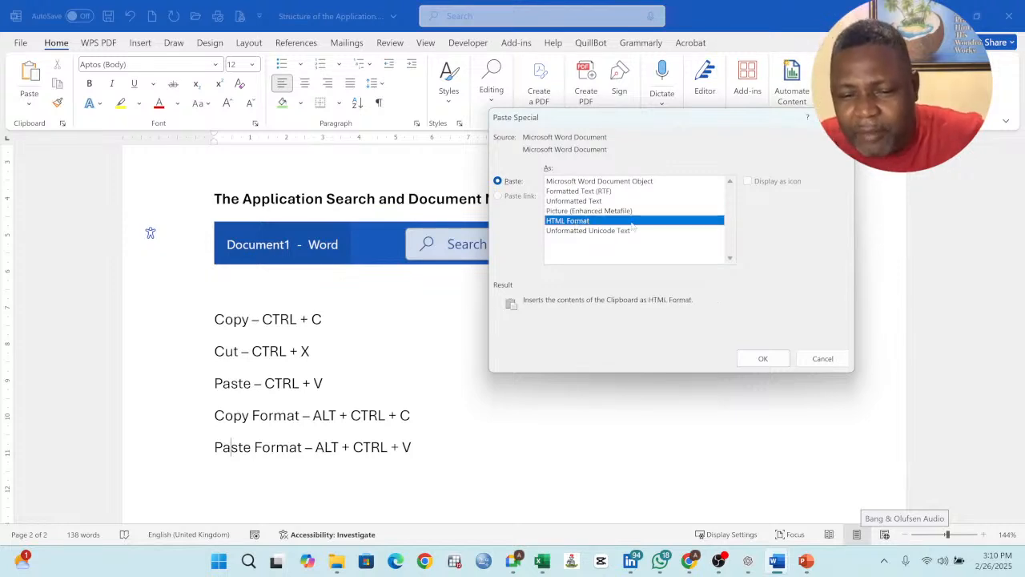
click(629, 232)
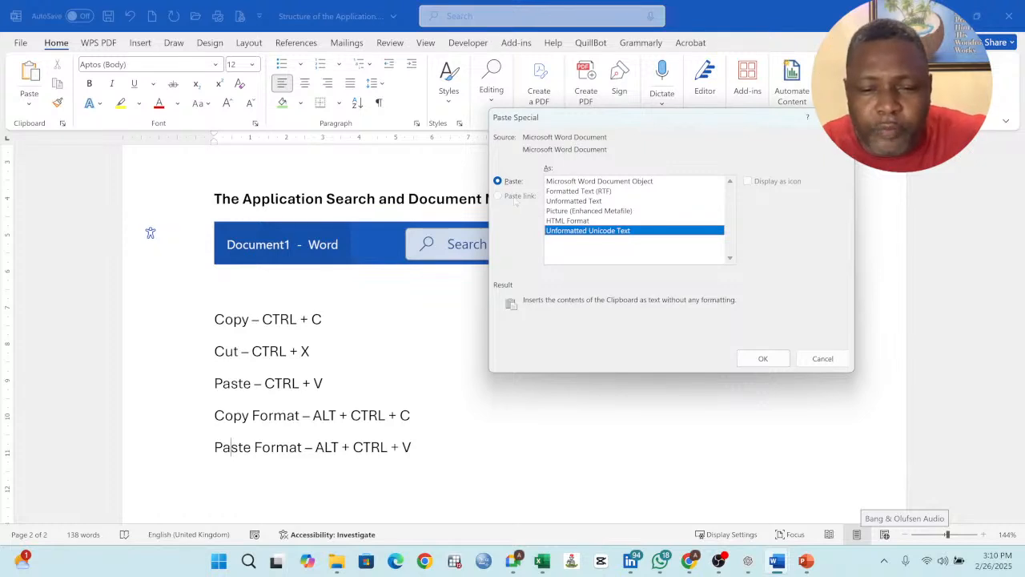
click(603, 192)
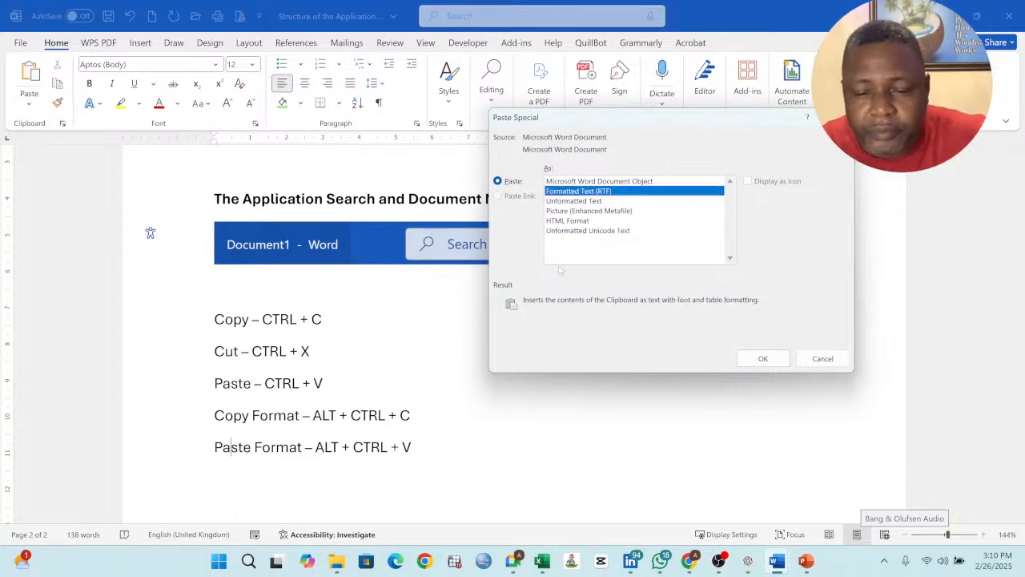
click(560, 182)
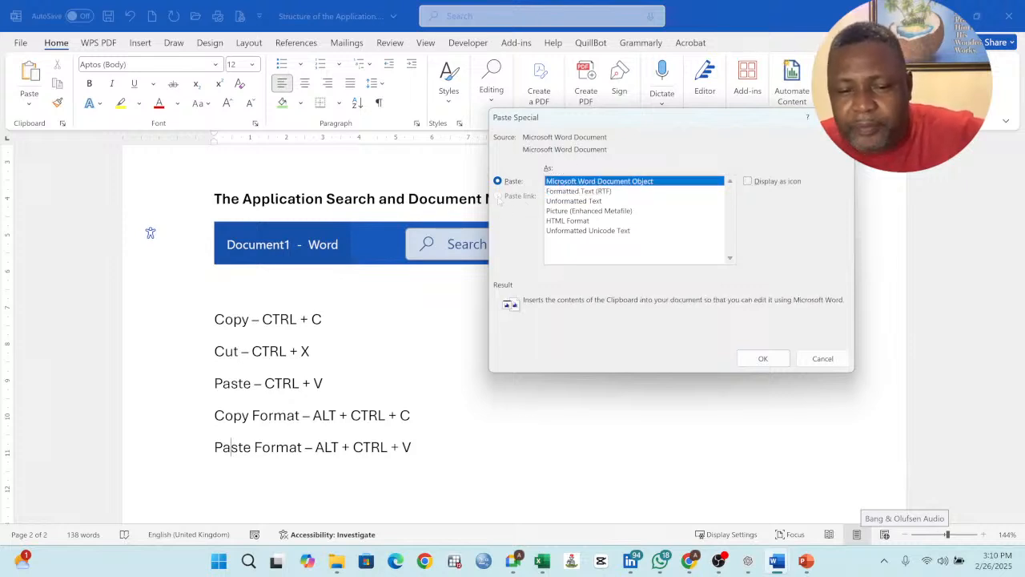
click(828, 361)
Step: Copy the "Copy – CTRL + C" line, view its Paste Special formats and close the dialog without pasting
click(192, 322)
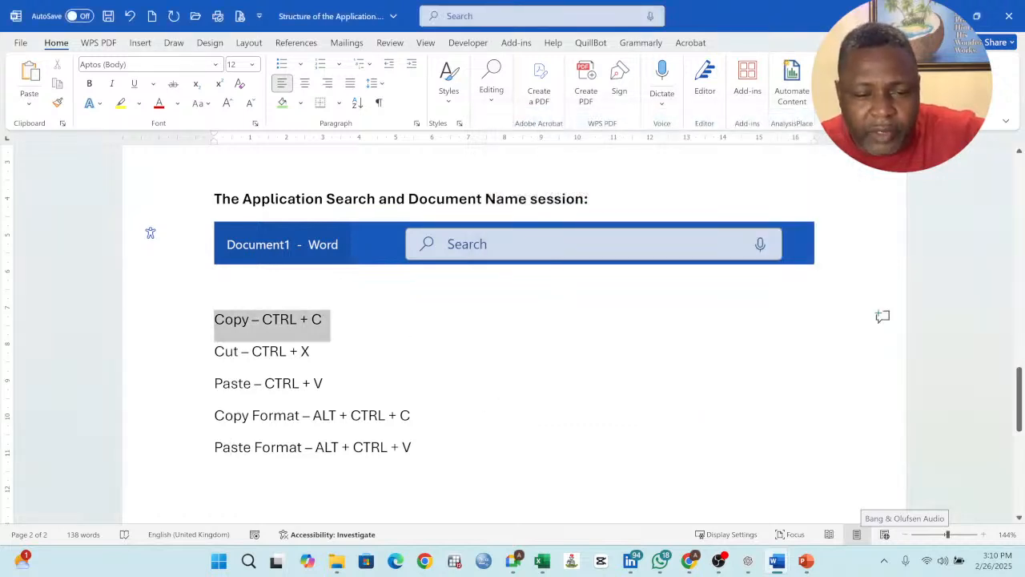
click(58, 85)
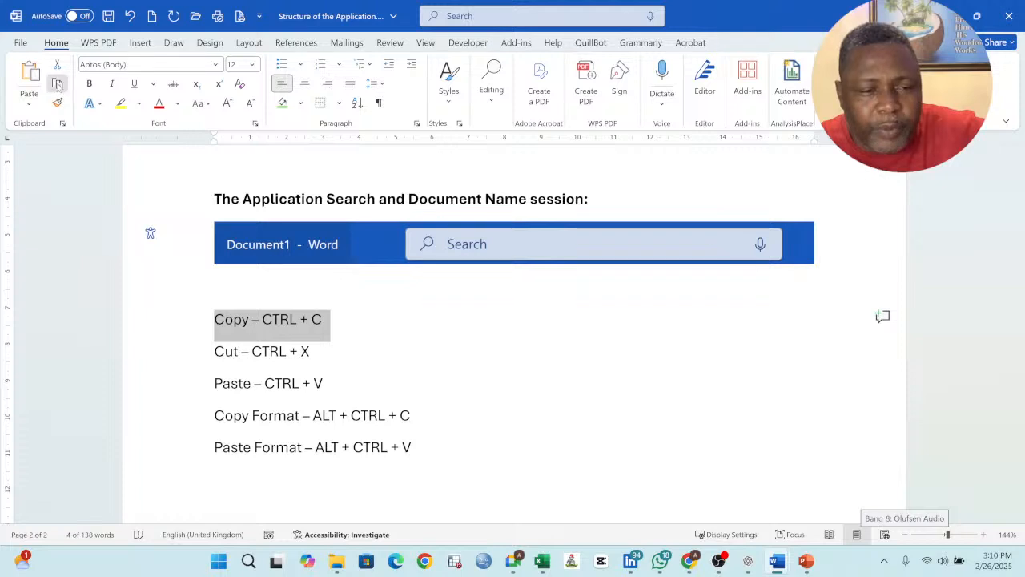
click(29, 102)
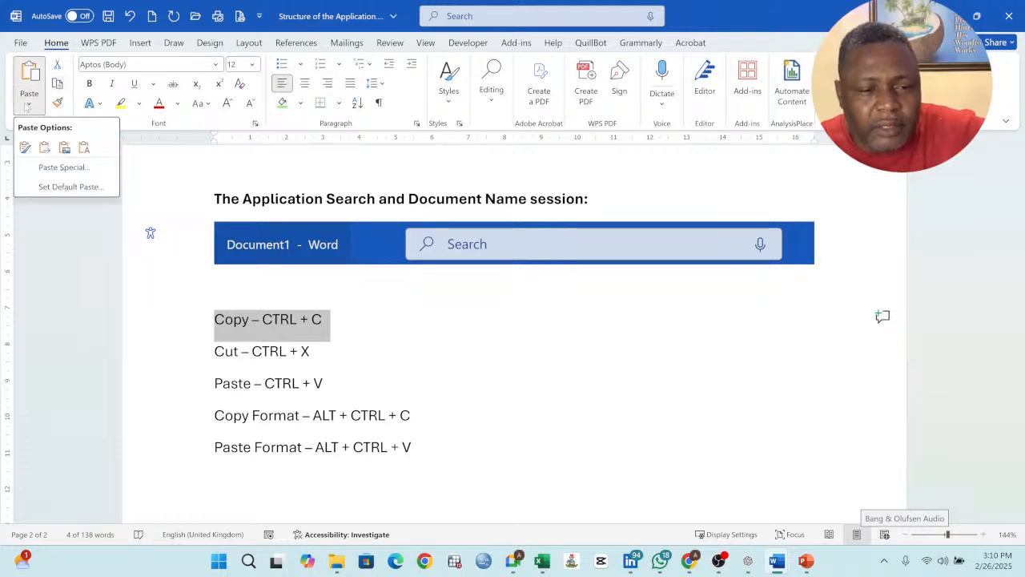
click(64, 168)
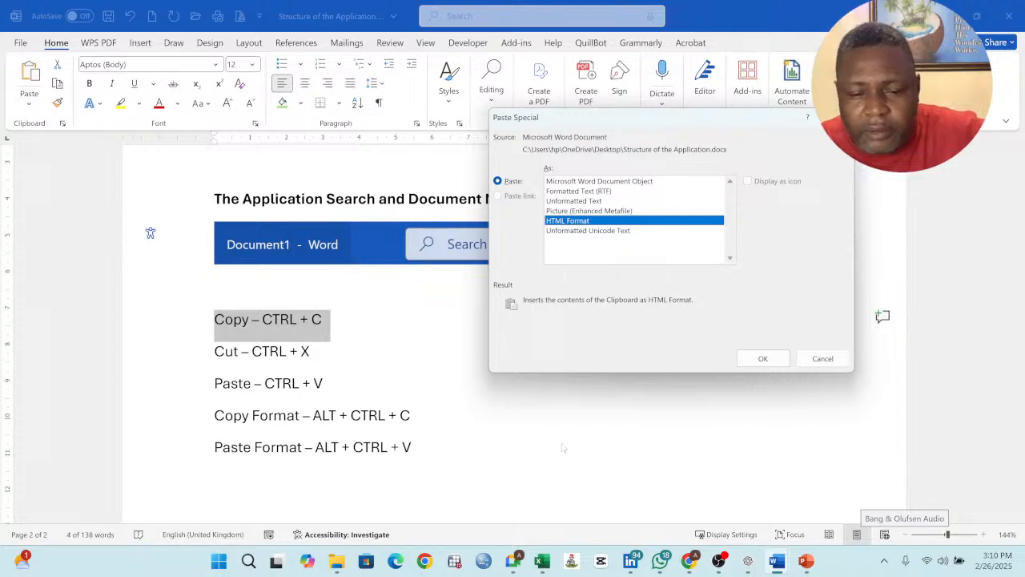
click(823, 358)
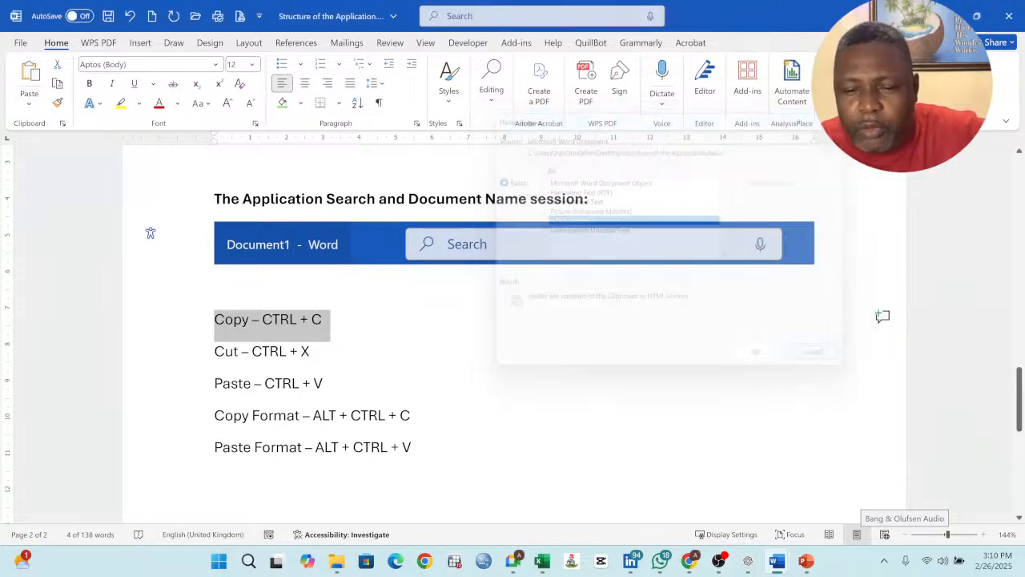
Step: Paste the copied line as Formatted Text (RTF) on a new line below the "Paste Format" line, and delete the pasted line
click(410, 415)
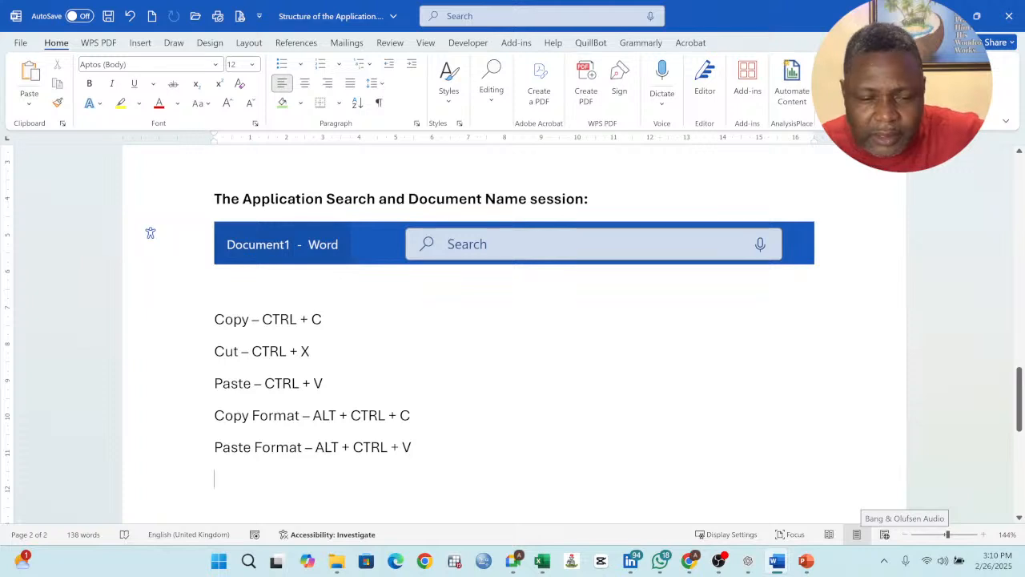
click(35, 107)
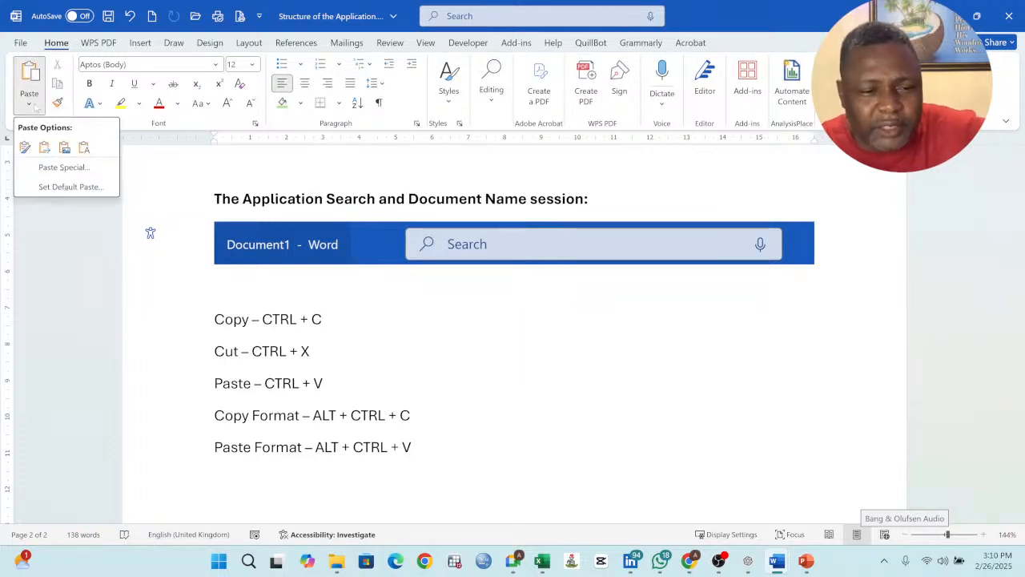
click(64, 169)
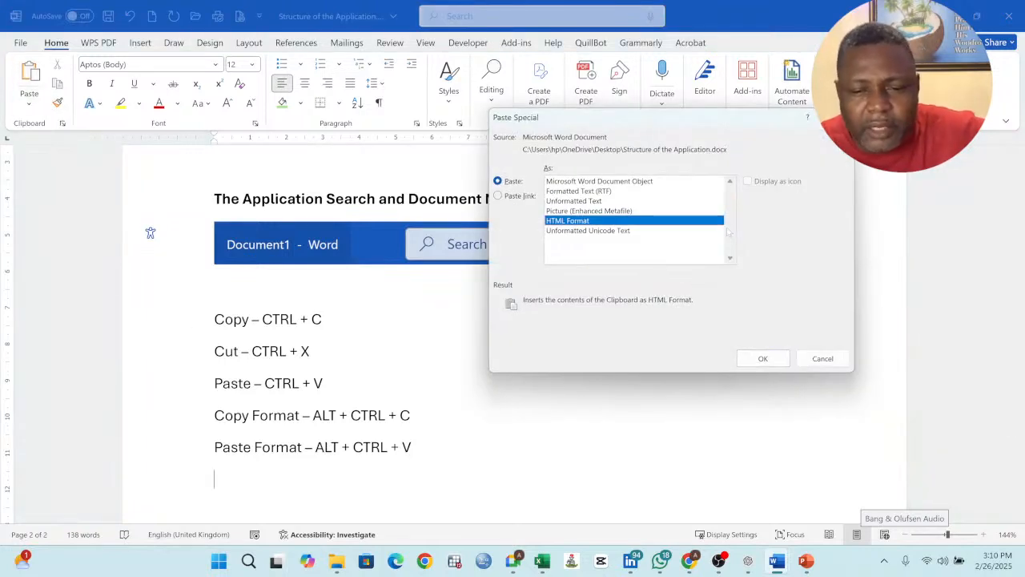
click(563, 192)
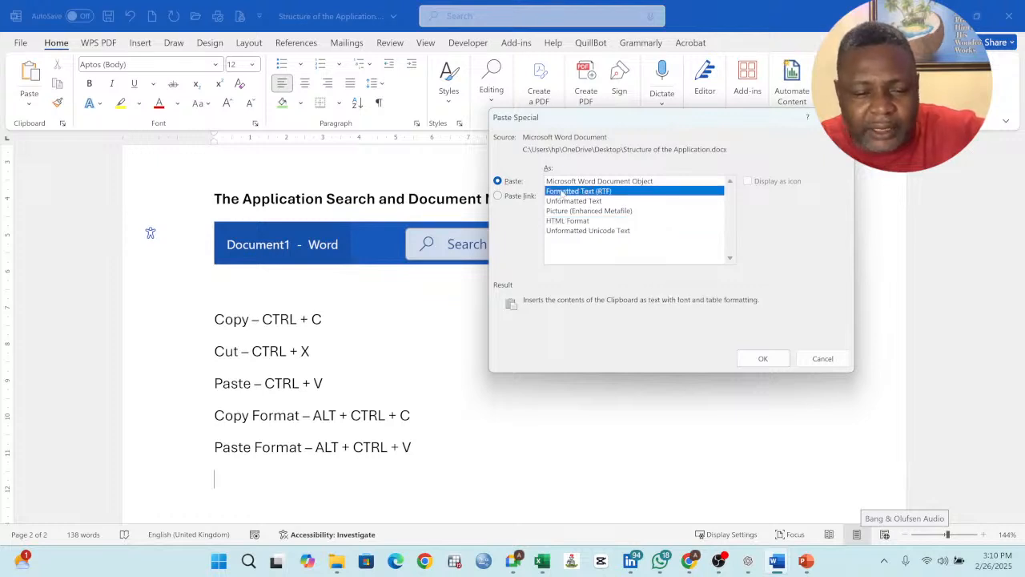
click(763, 358)
drag(326, 480, 218, 481)
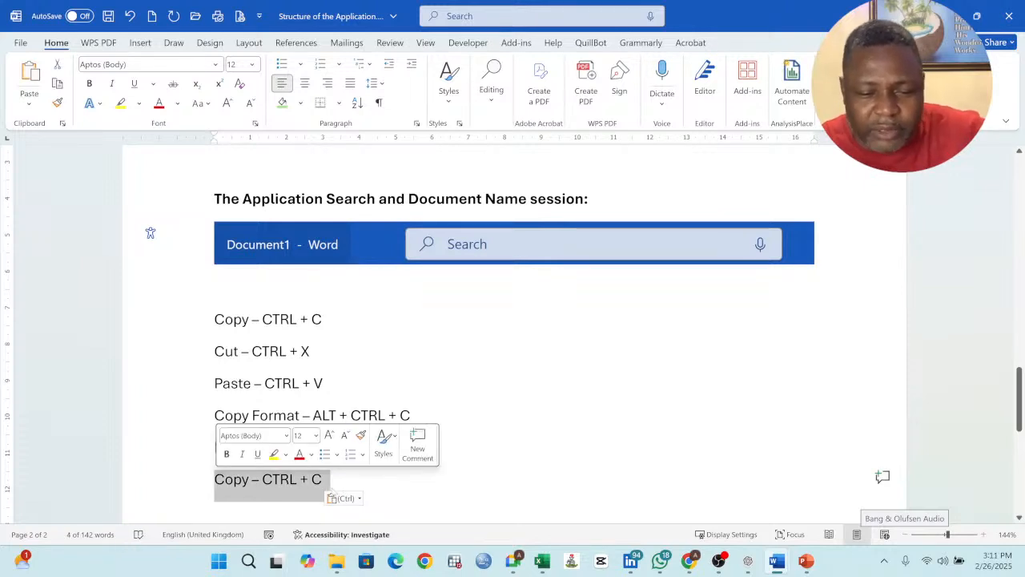
key(Delete)
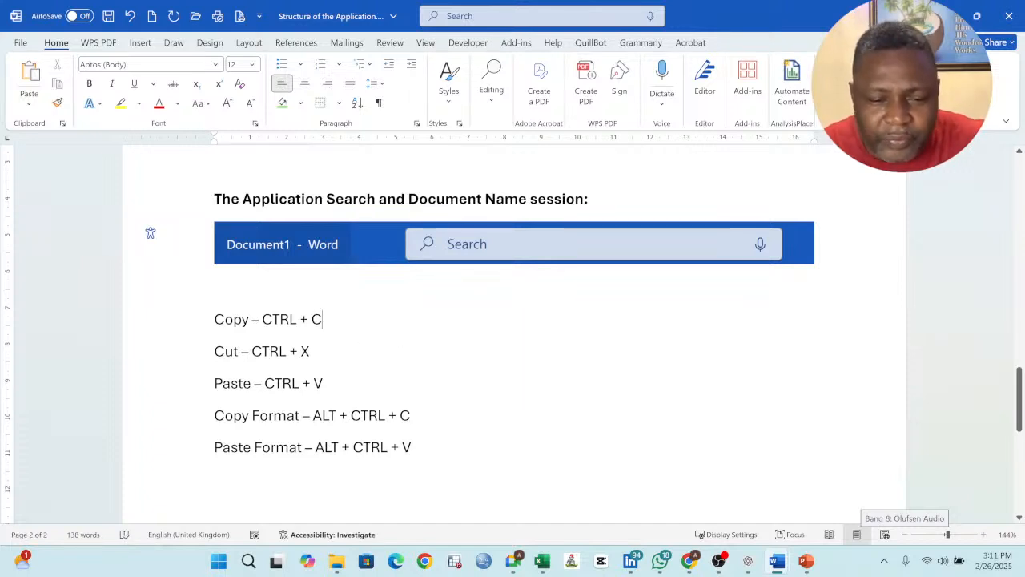
drag(416, 456, 214, 319)
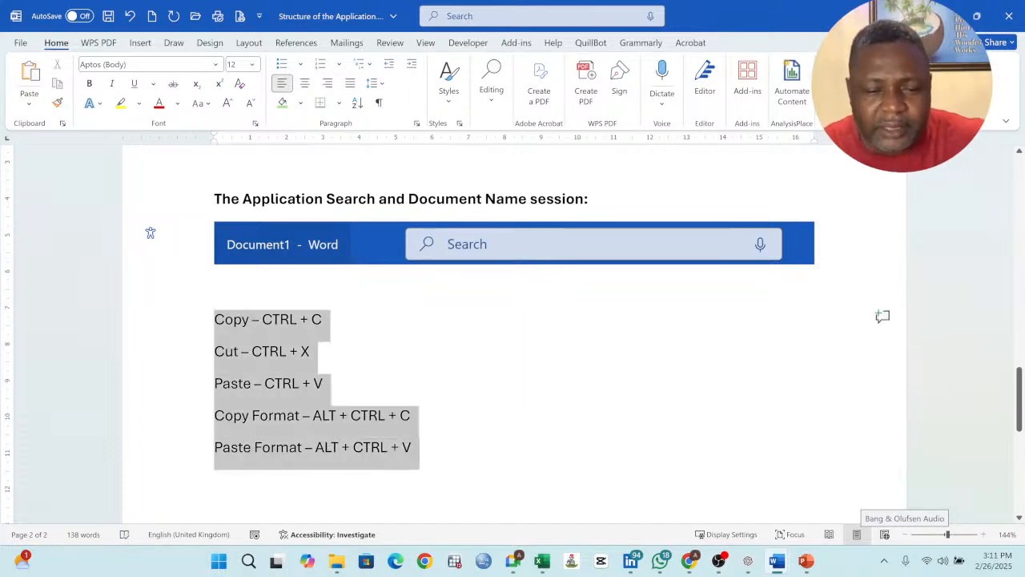
click(441, 353)
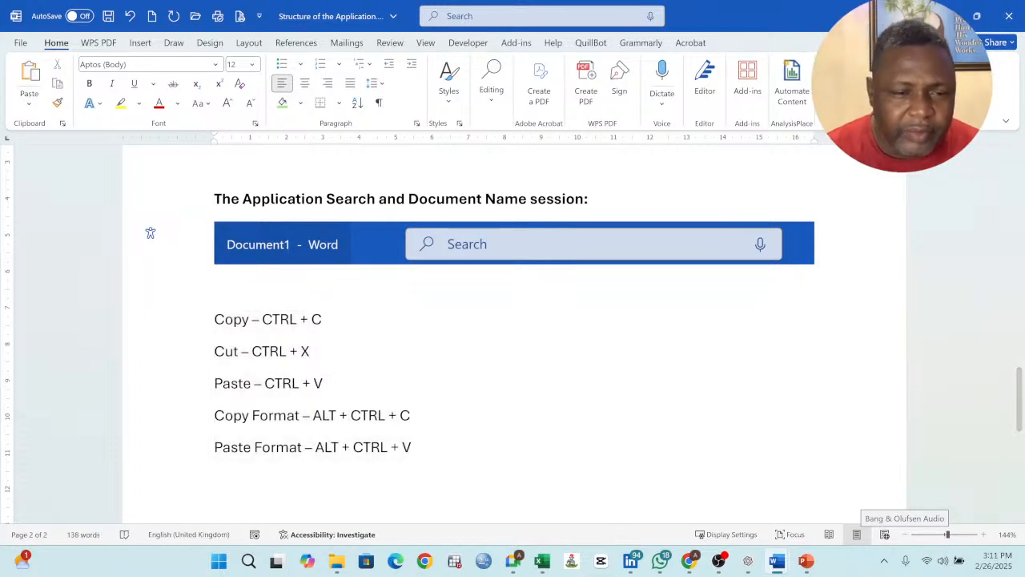
click(27, 103)
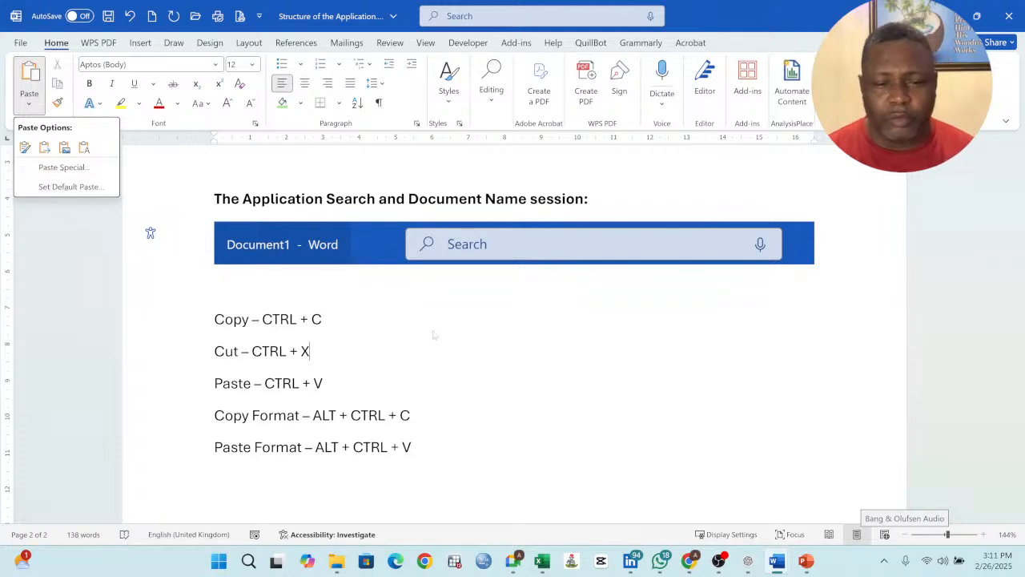
click(440, 374)
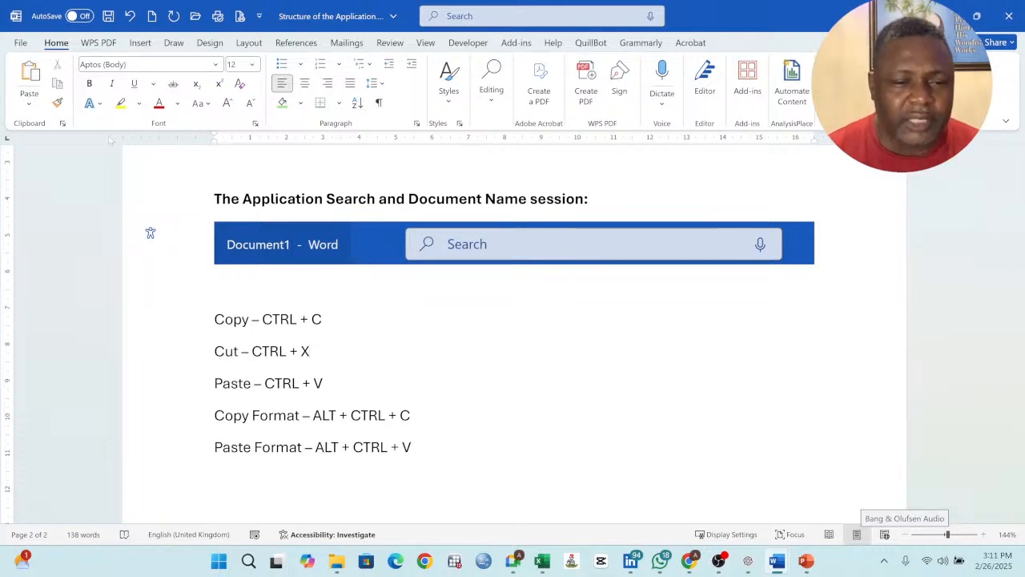
Step: Make the "Copy – CTRL + C" line bold, italic and underlined, and apply a blue text effect to it
triple_click(265, 319)
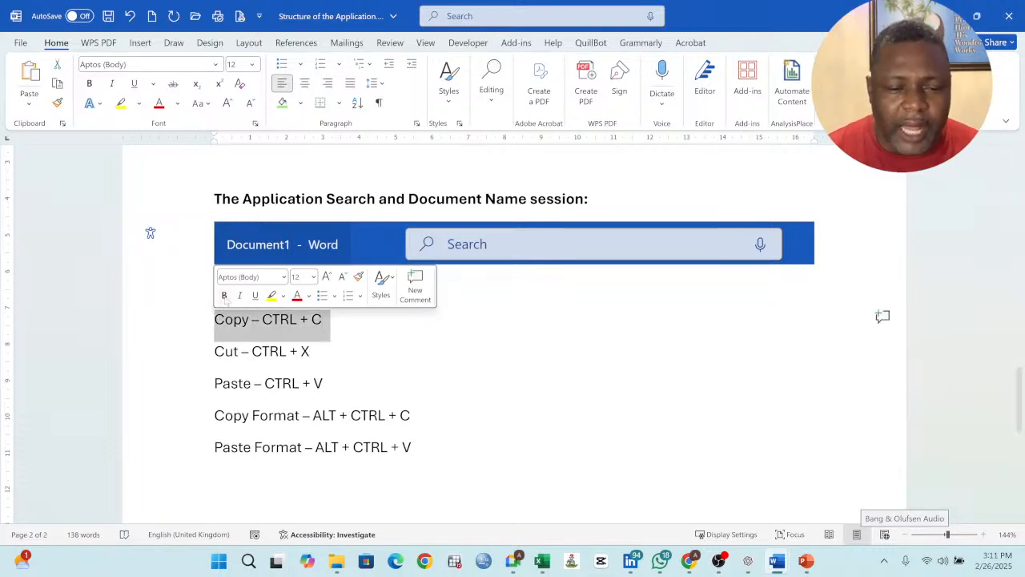
click(224, 296)
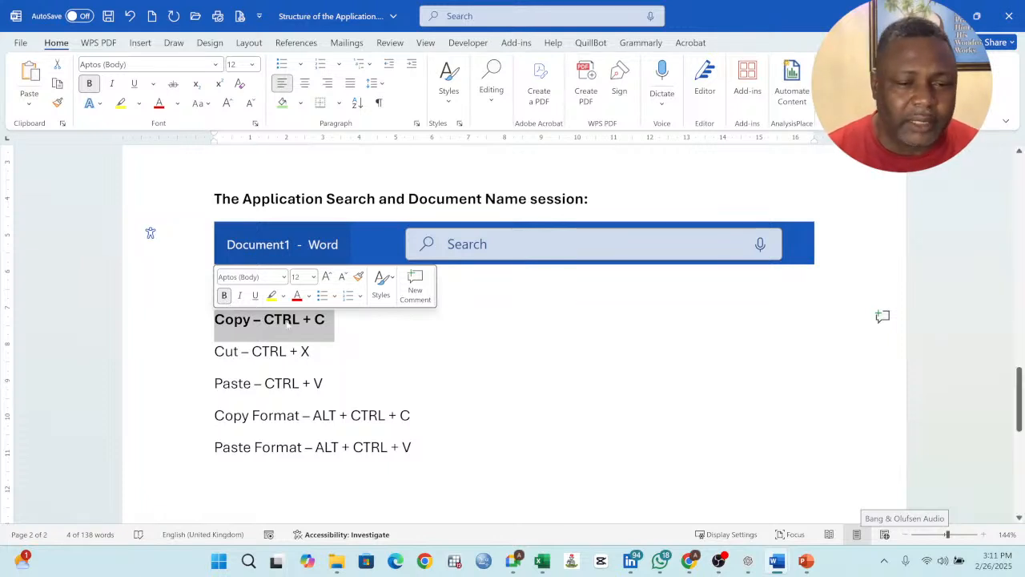
click(111, 84)
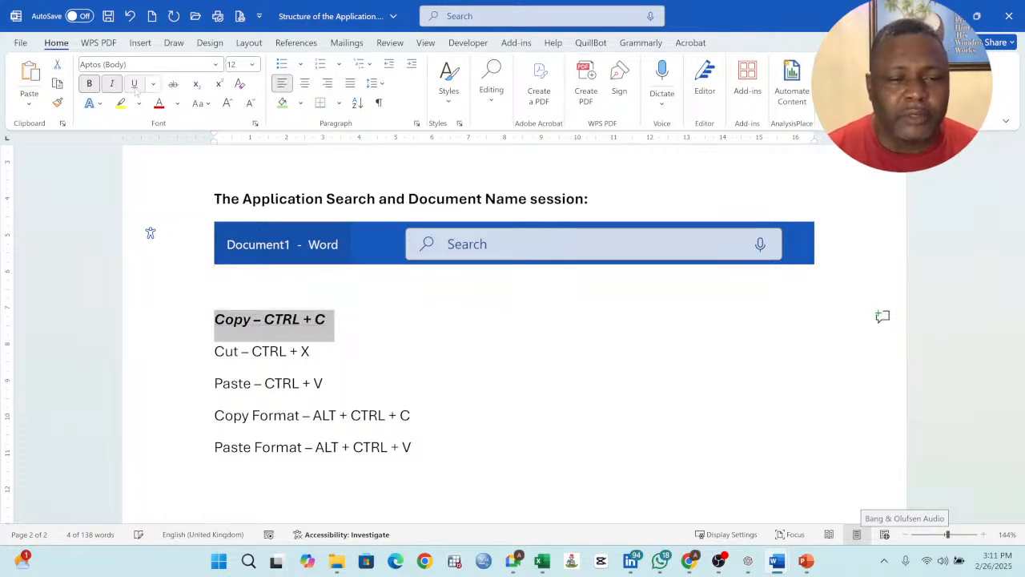
click(91, 104)
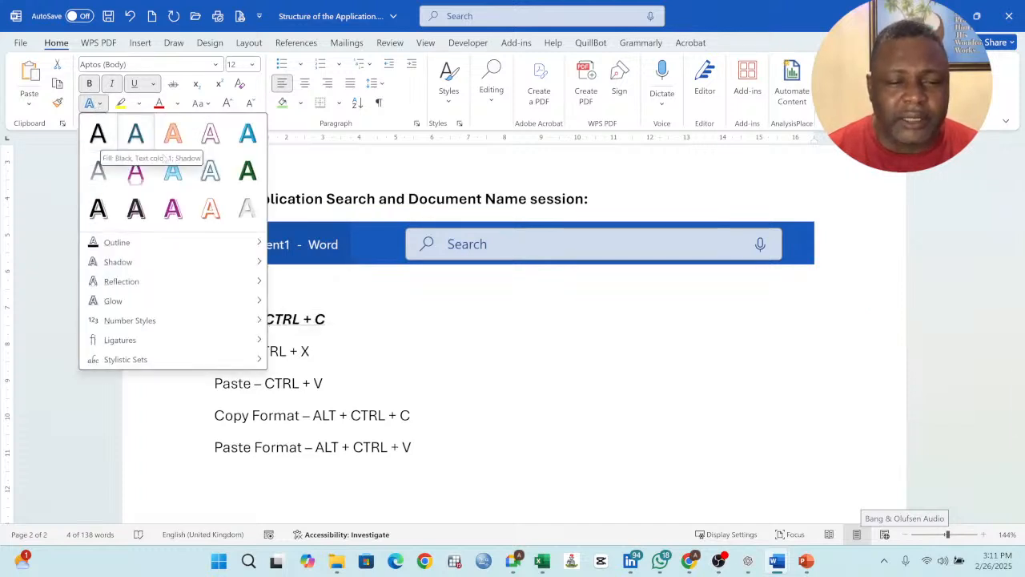
click(248, 134)
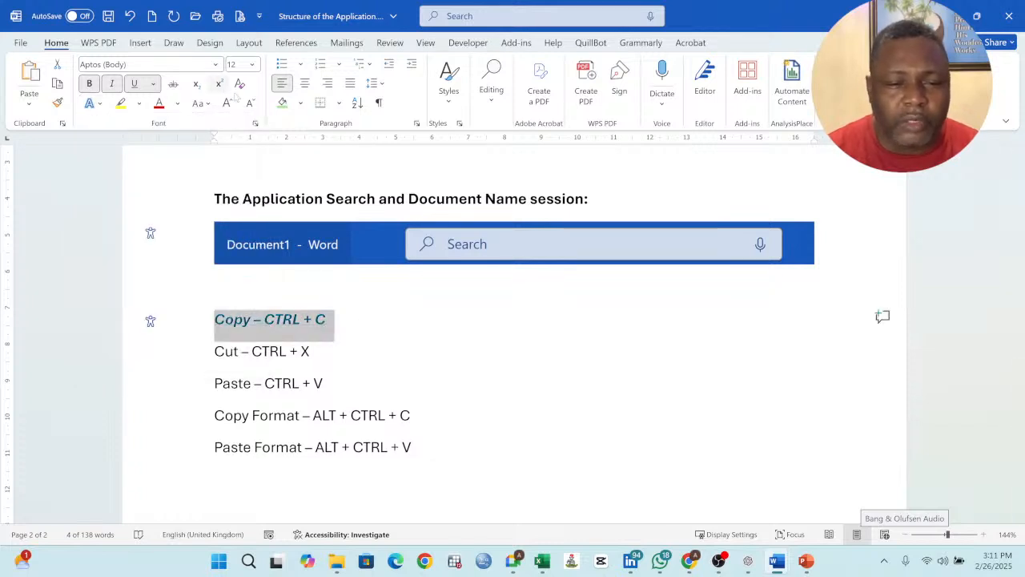
Step: Set the "Copy – CTRL + C" line to font size 24 and give it the plum text effect with a shadow
click(251, 64)
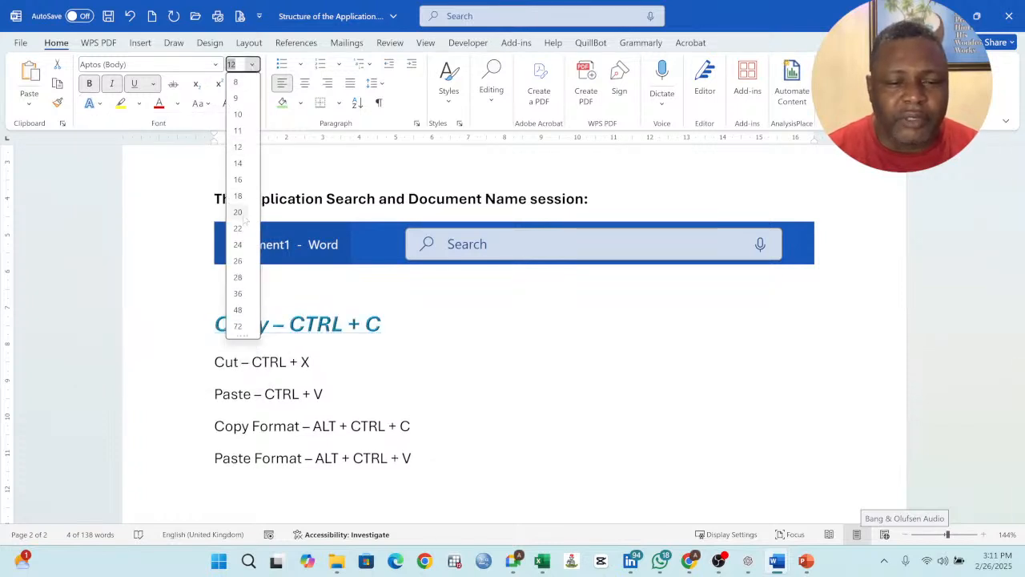
click(239, 244)
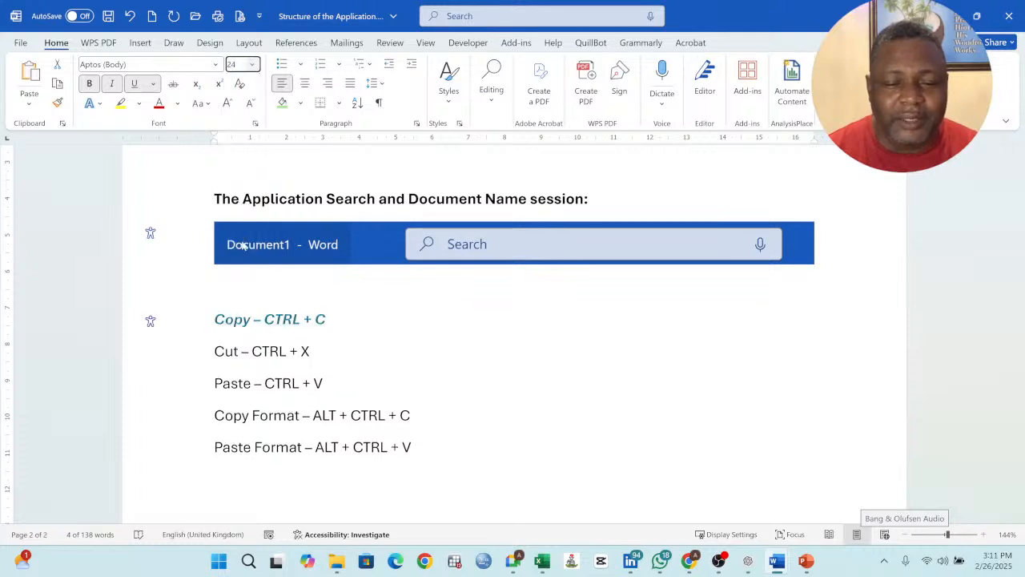
click(100, 105)
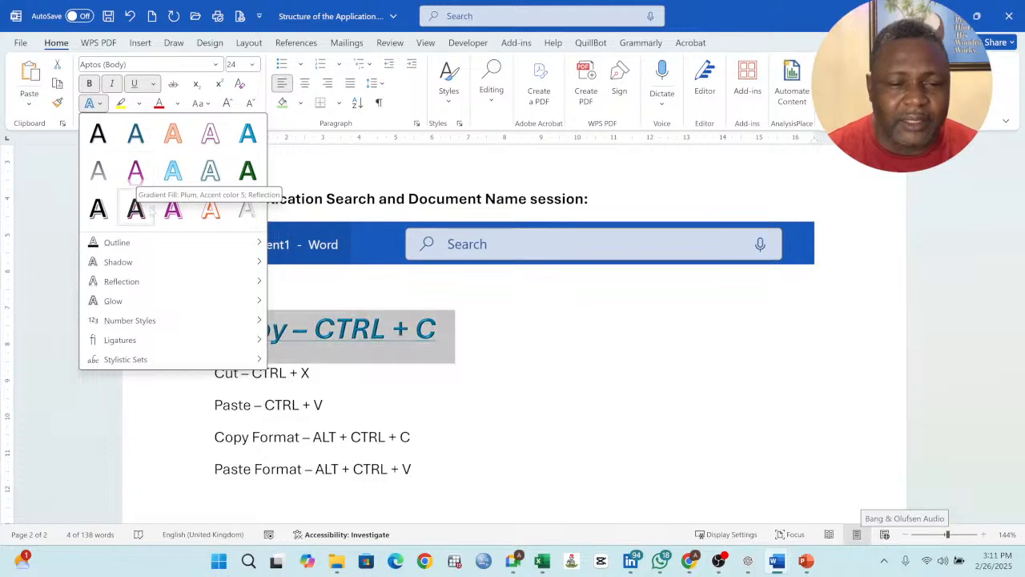
click(173, 208)
click(491, 340)
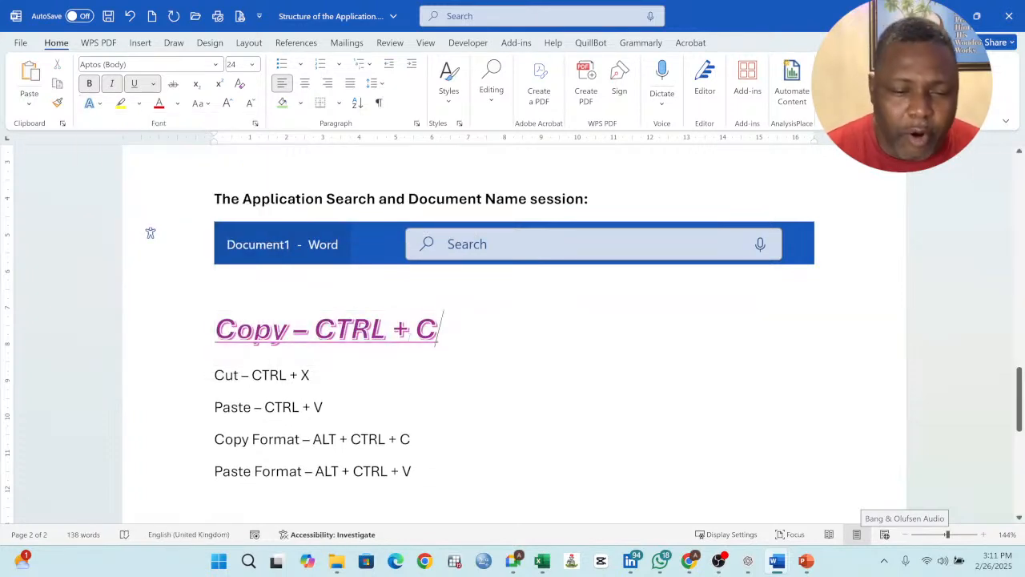
Step: Remove the underline from the "Copy – CTRL + C" line, and view the available underline styles without choosing one
triple_click(259, 330)
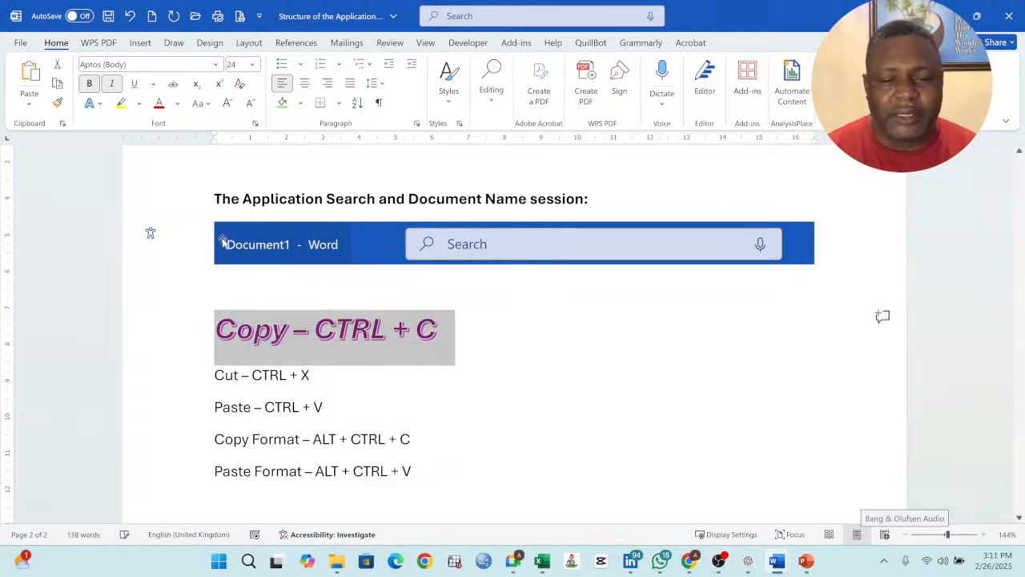
click(446, 330)
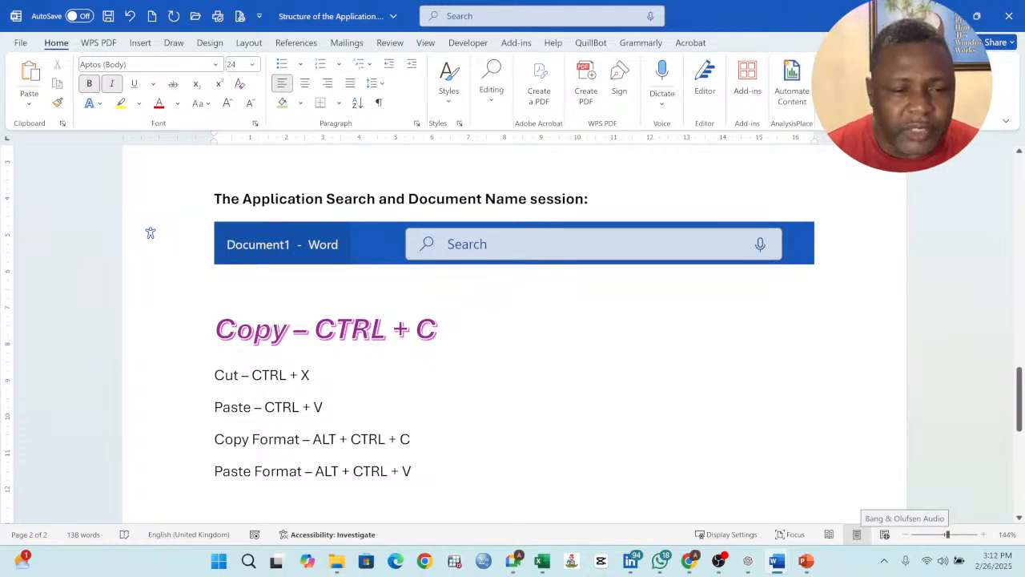
click(153, 84)
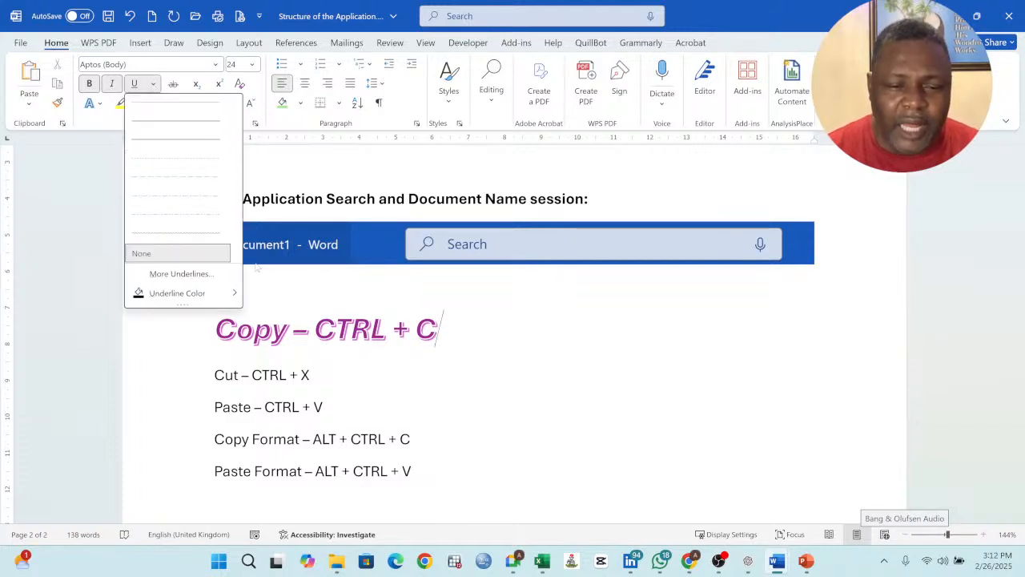
key(Escape)
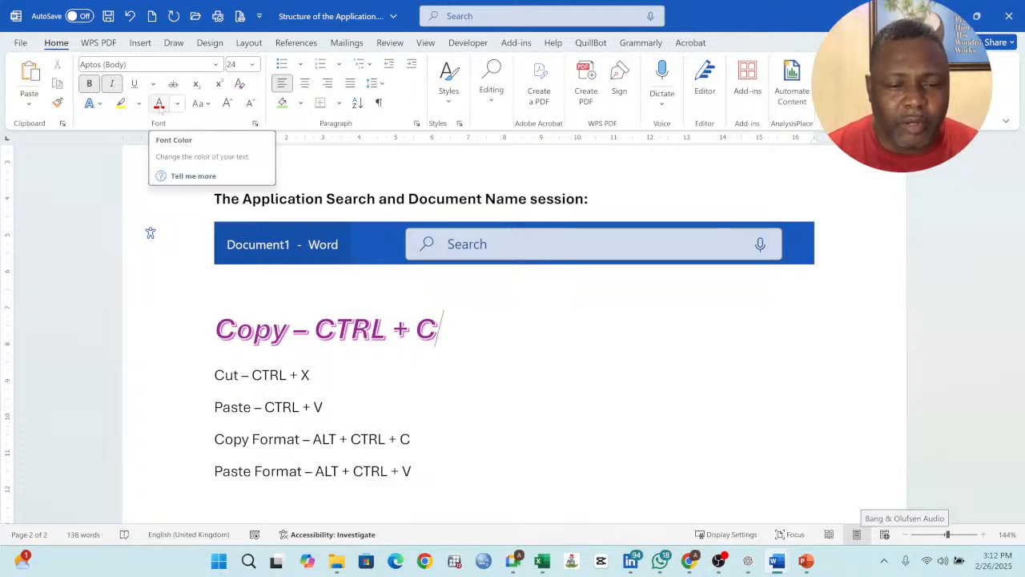
Step: Colour the text of the four lines from "Cut" to "Paste Format" red, and change it to light green
drag(416, 472, 214, 375)
click(160, 104)
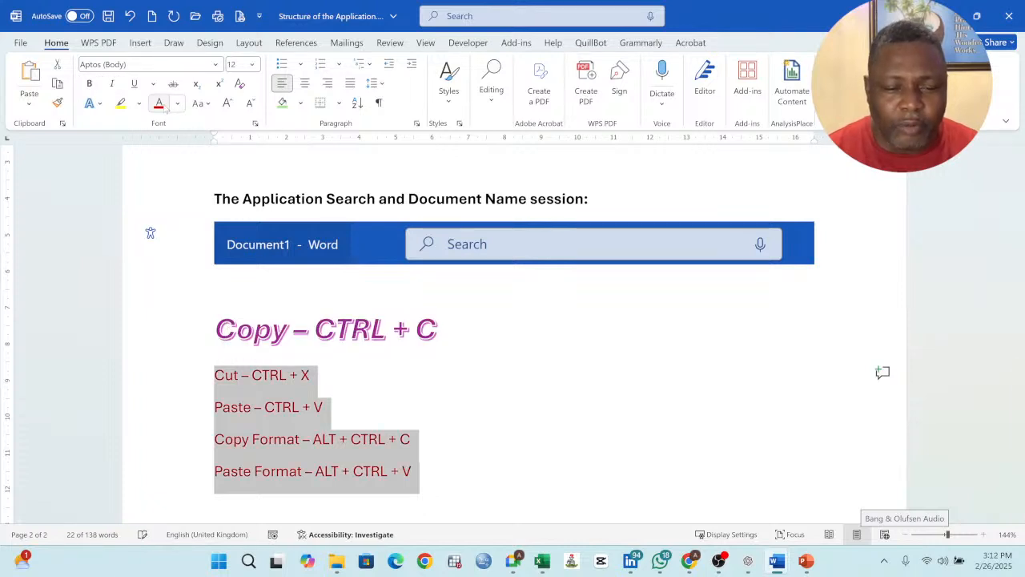
click(177, 103)
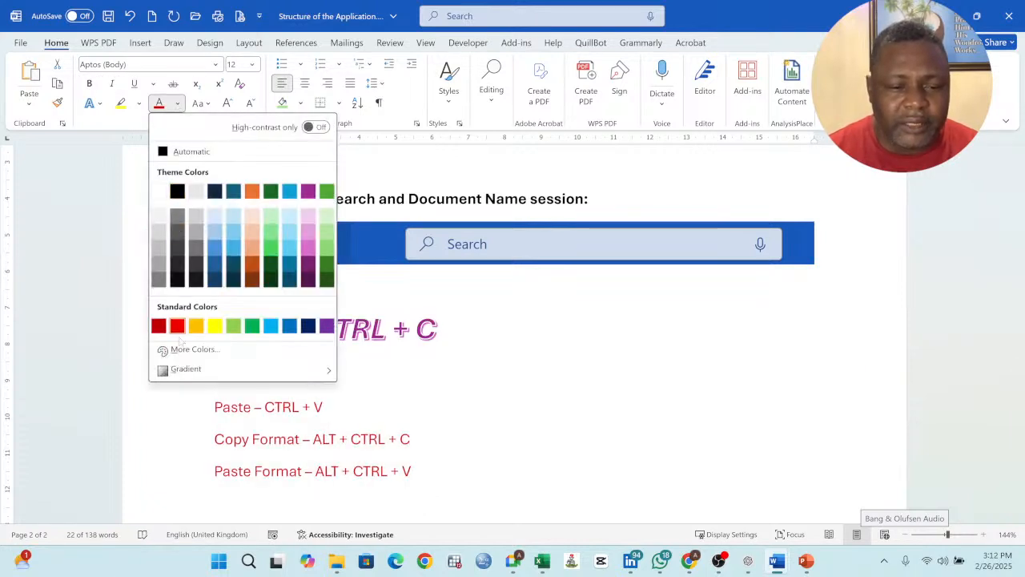
click(328, 255)
click(389, 329)
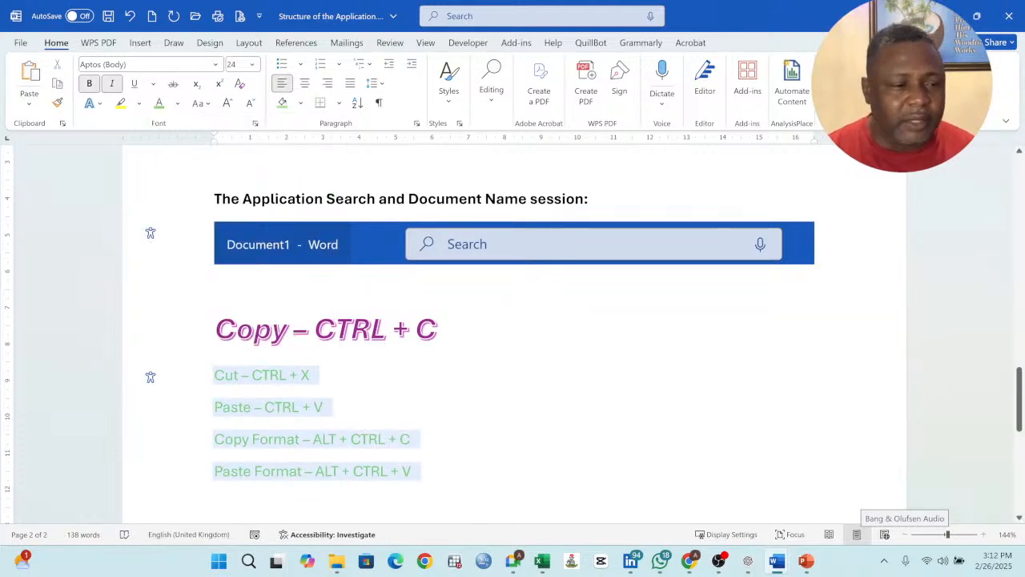
Step: Set the font colour of the four lines from "Cut" to "Paste Format" to black
drag(336, 439, 196, 375)
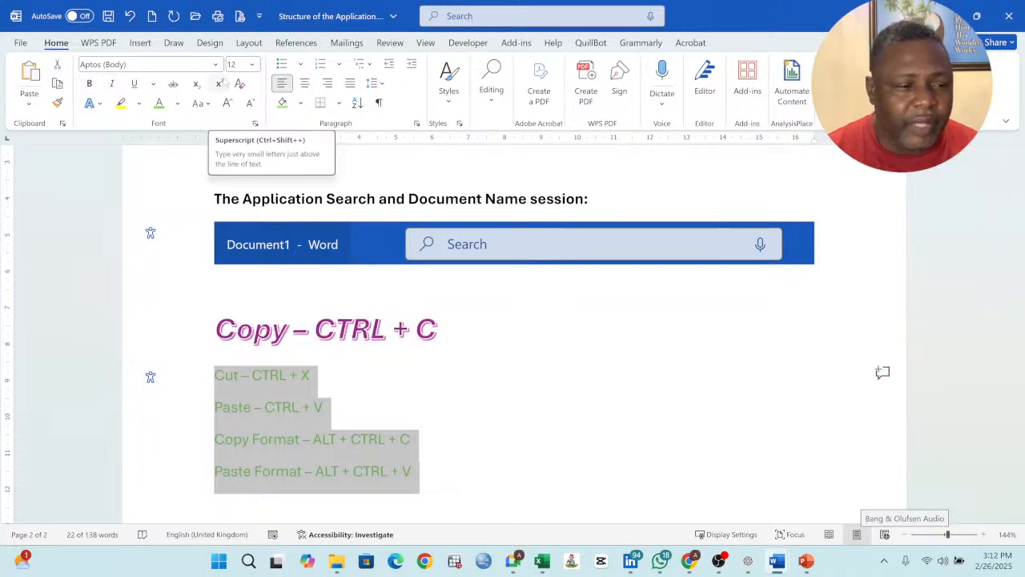
click(177, 104)
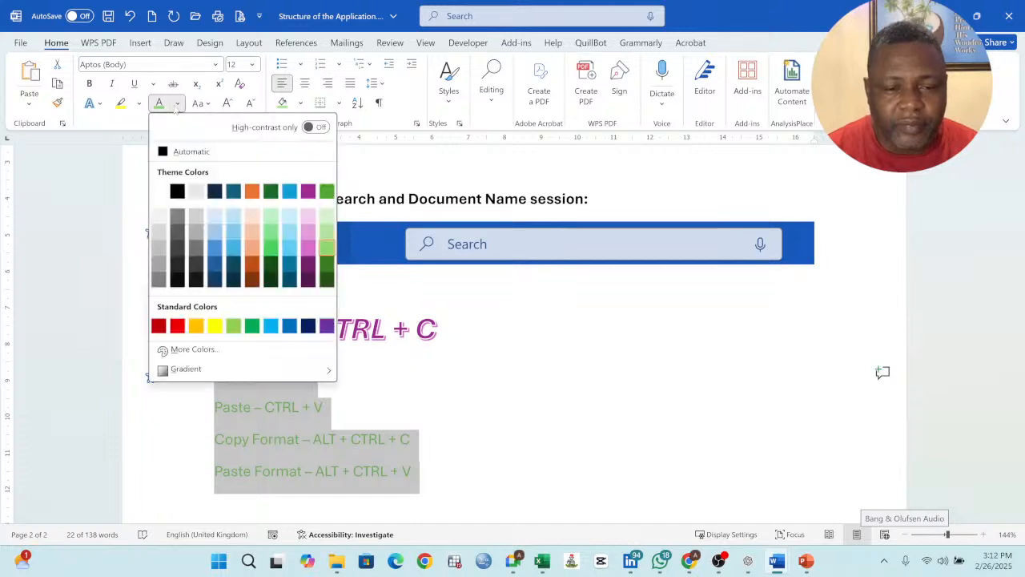
click(177, 190)
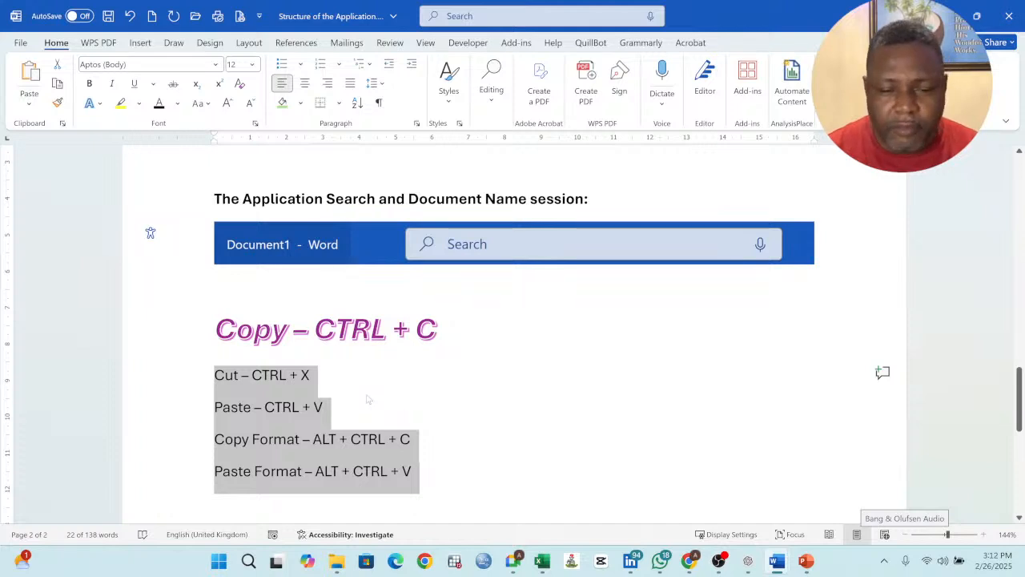
click(368, 394)
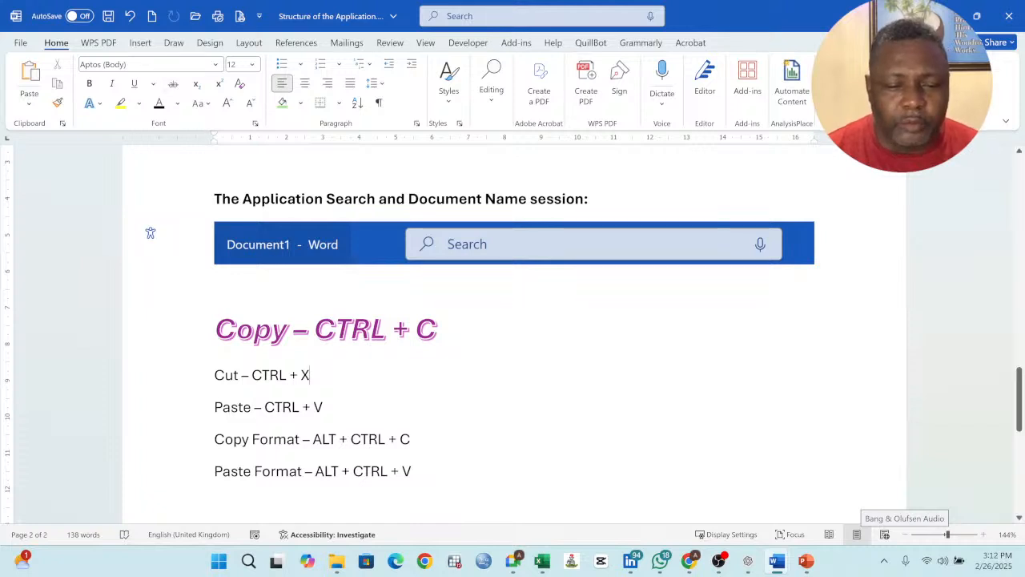
Step: Apply strikethrough to the "Cut – CTRL + X" line and the "Paste – CTRL + V" line
triple_click(257, 375)
click(173, 84)
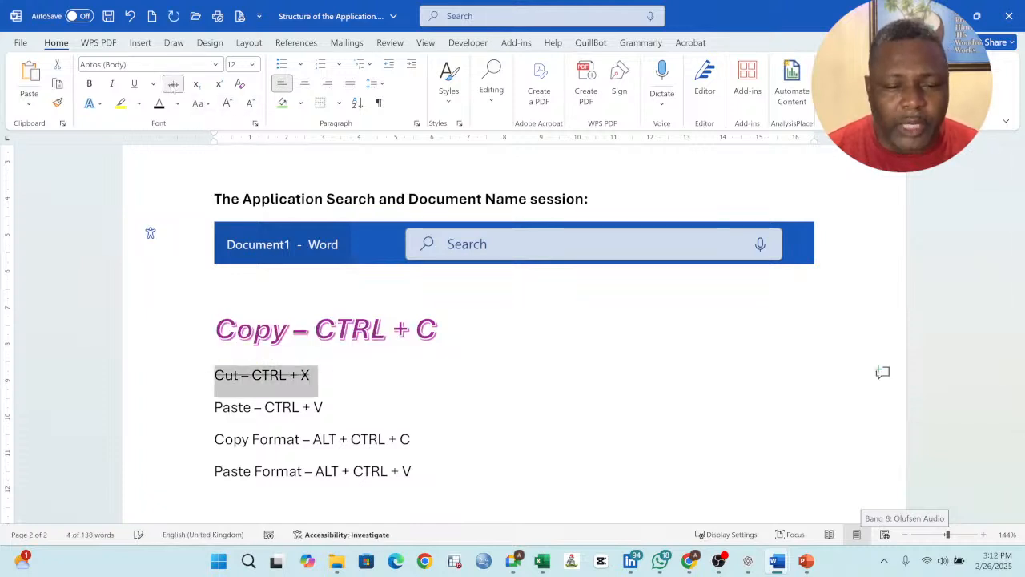
triple_click(268, 407)
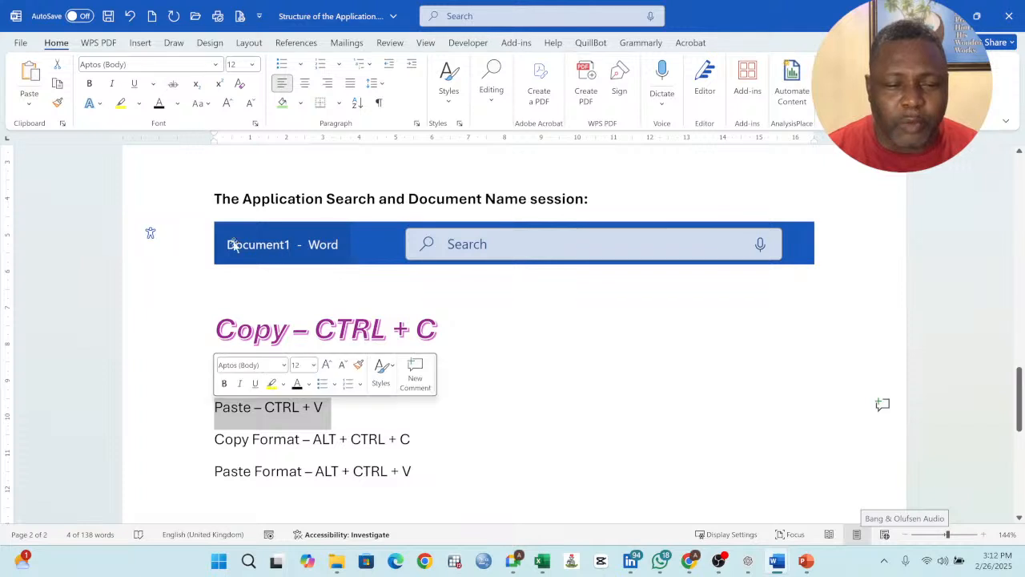
click(173, 84)
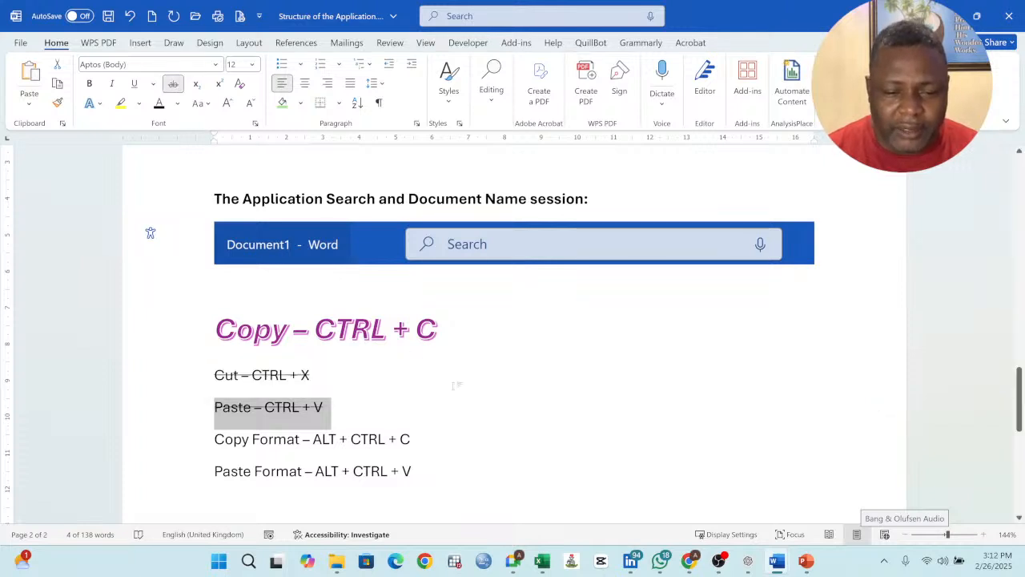
click(321, 375)
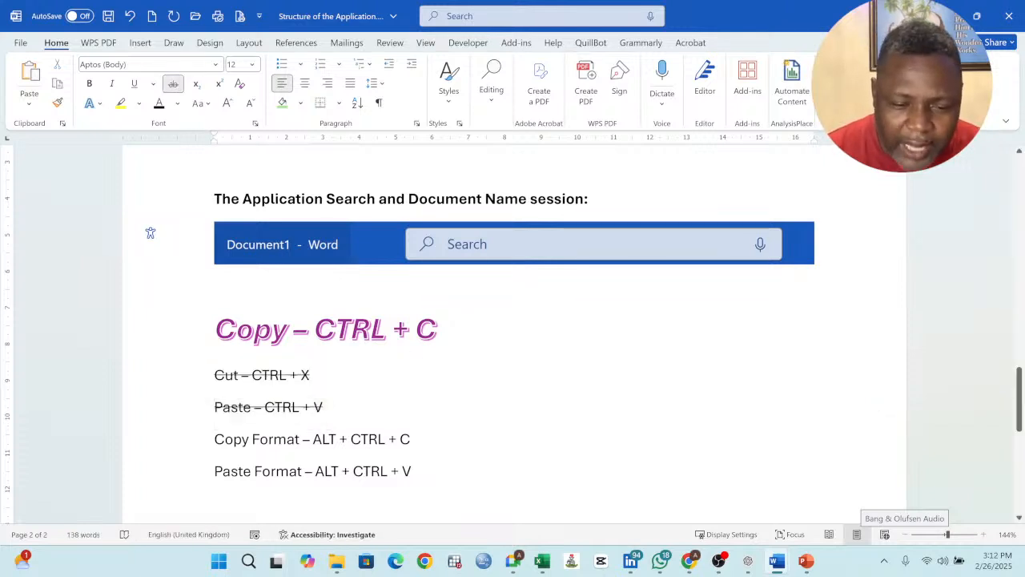
Step: Remove the strikethrough from both the "Cut – CTRL + X" and "Paste – CTRL + V" lines
drag(324, 407, 217, 375)
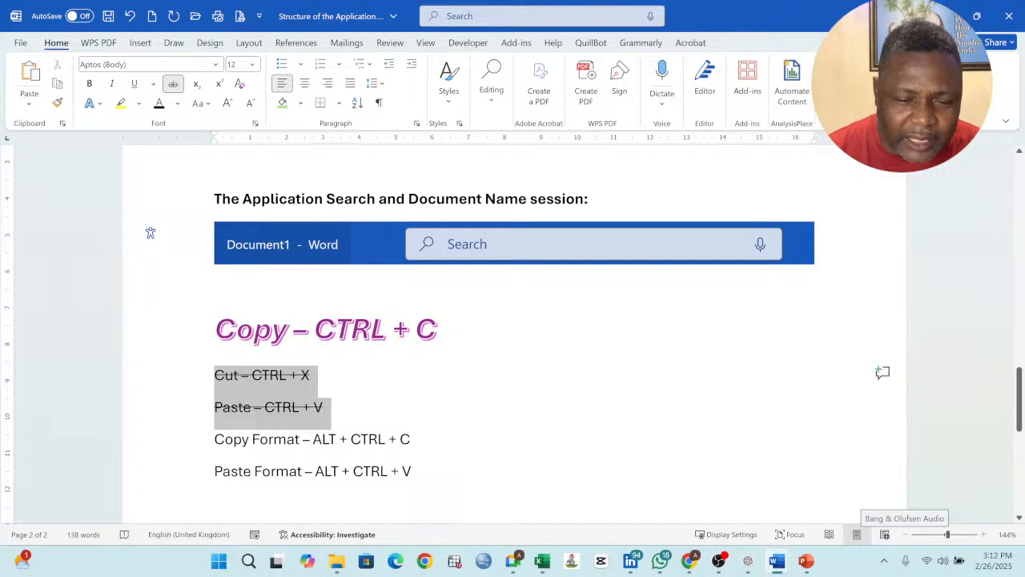
click(173, 83)
click(350, 410)
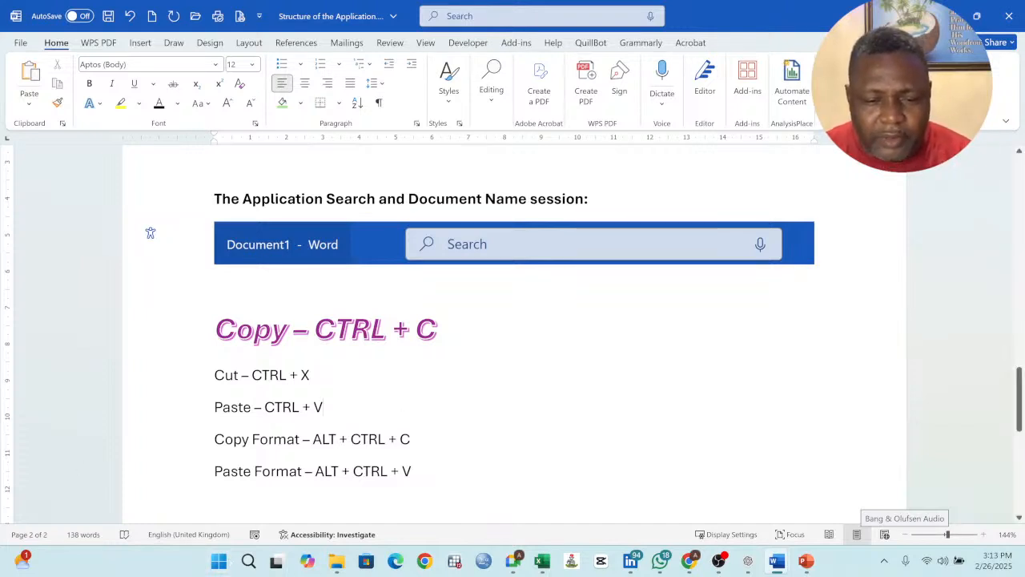
Step: Strike through only the "Cut – CTRL + X" line and remove the strikethrough again
drag(318, 375, 214, 375)
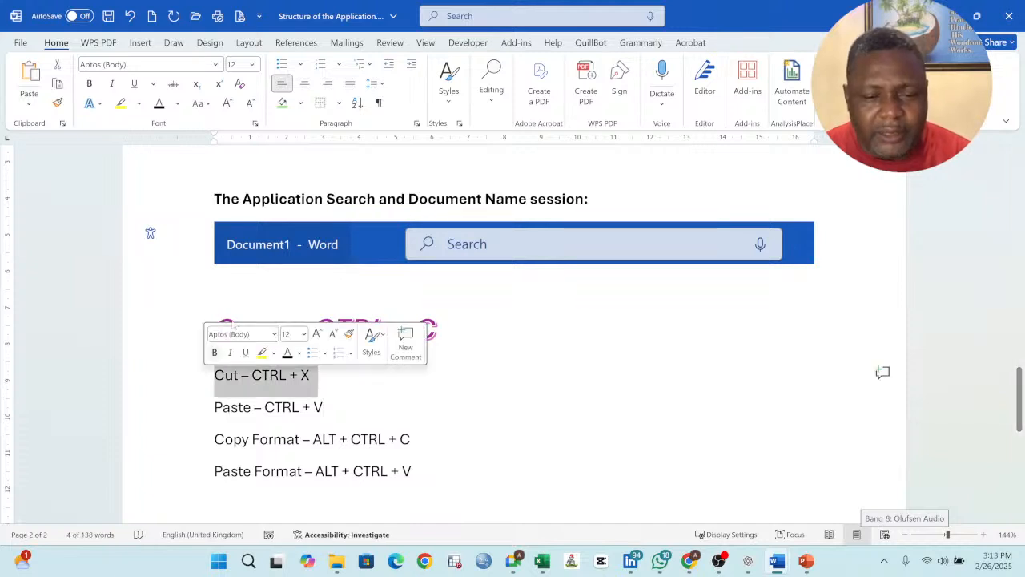
click(172, 84)
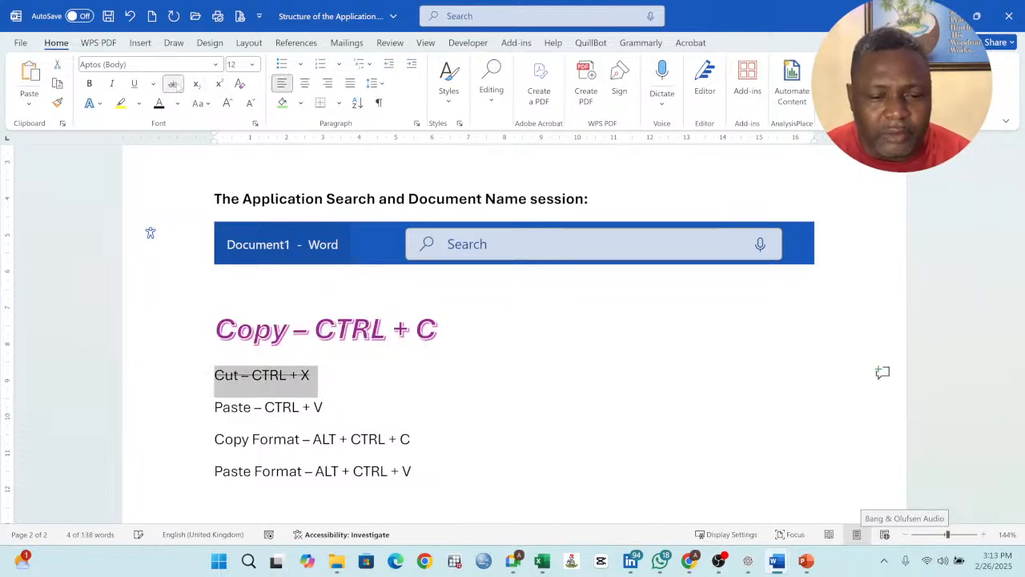
click(362, 390)
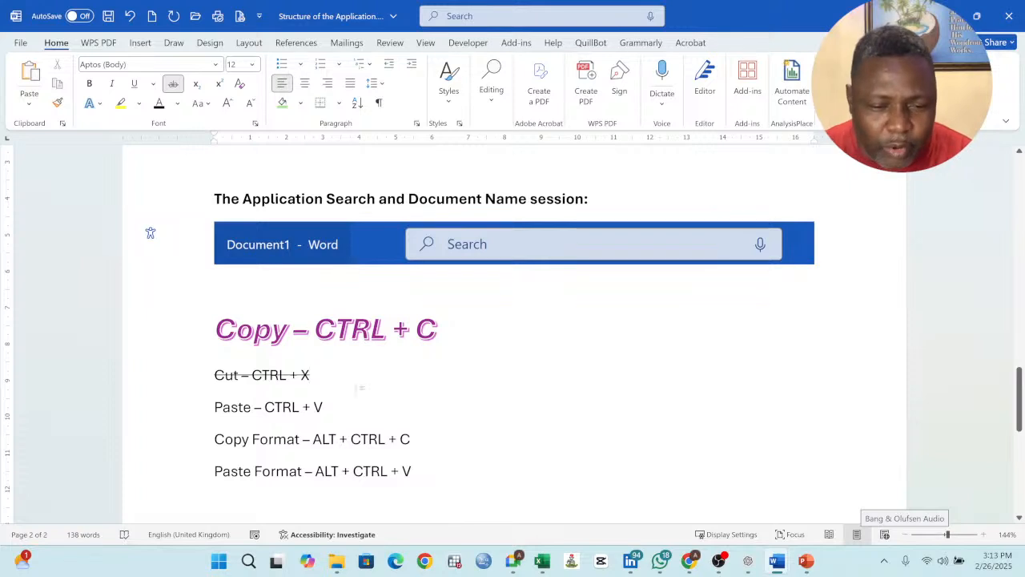
drag(352, 385, 208, 378)
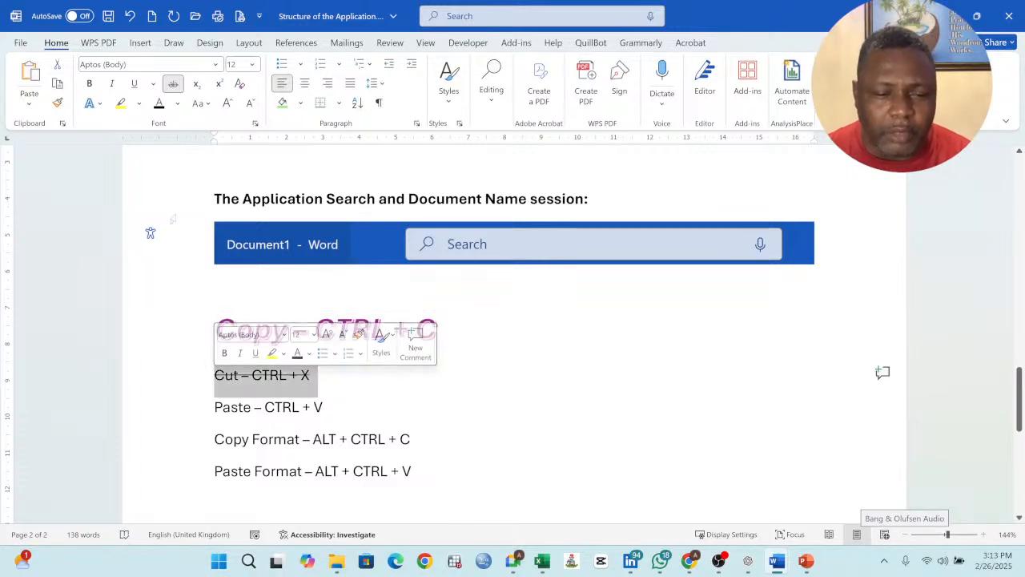
click(173, 83)
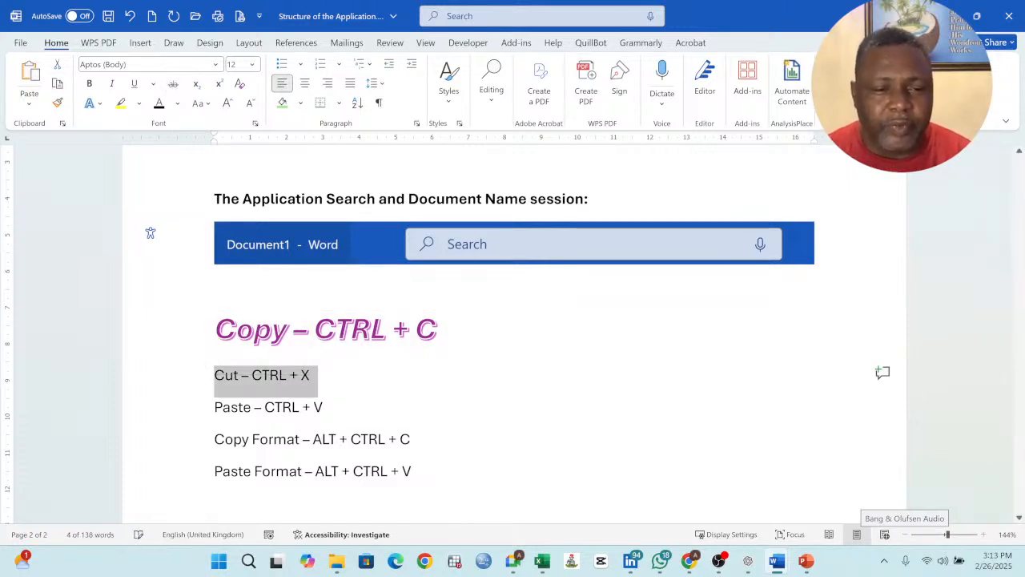
Step: Change the "Cut – CTRL + X" line and the heading "The Application Search and Document Name session:" to UPPERCASE
click(209, 104)
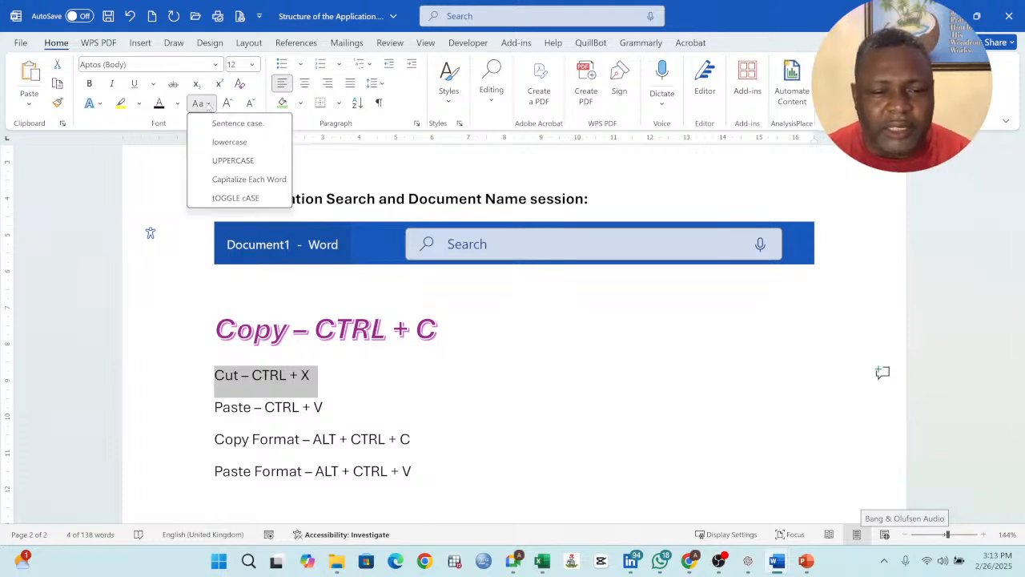
click(233, 160)
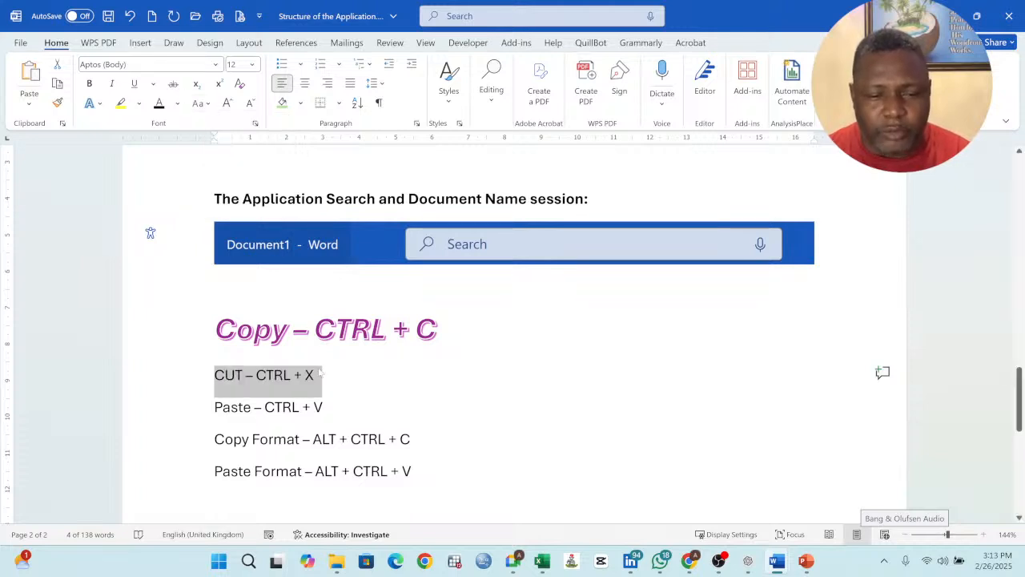
drag(594, 199, 218, 199)
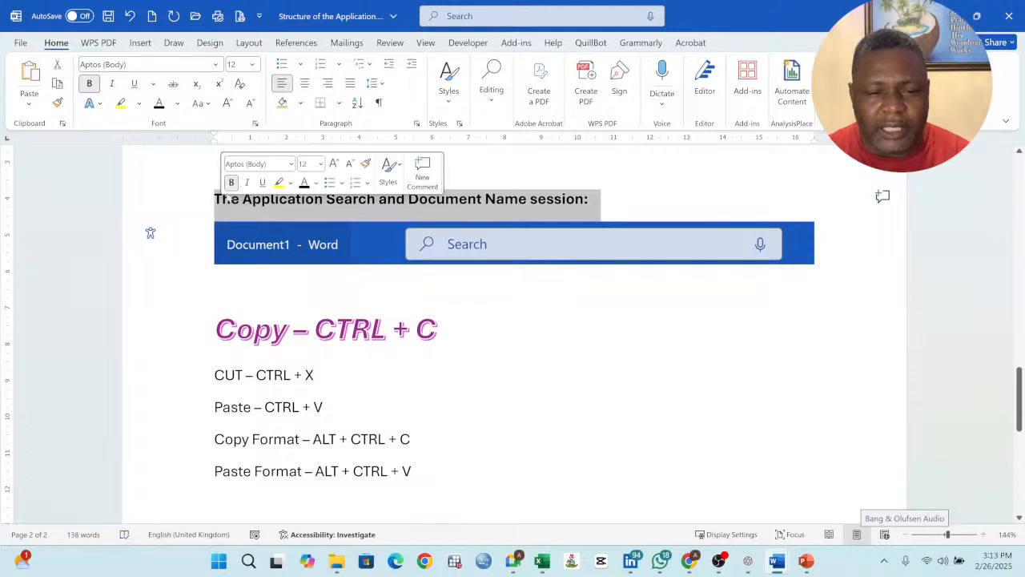
click(198, 103)
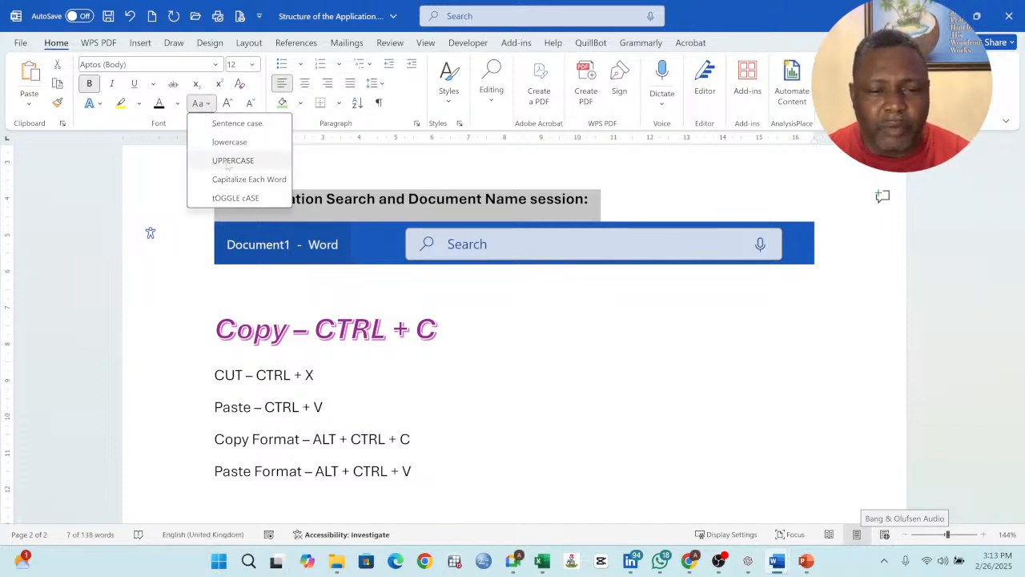
click(229, 162)
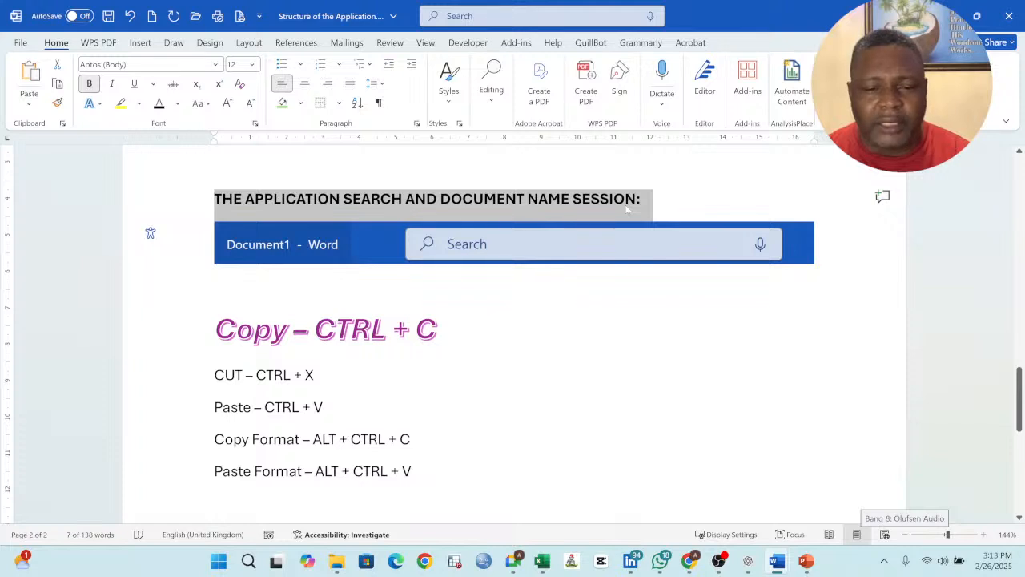
Step: Convert the heading above the search bar image to lowercase, followed by Sentence case
click(201, 103)
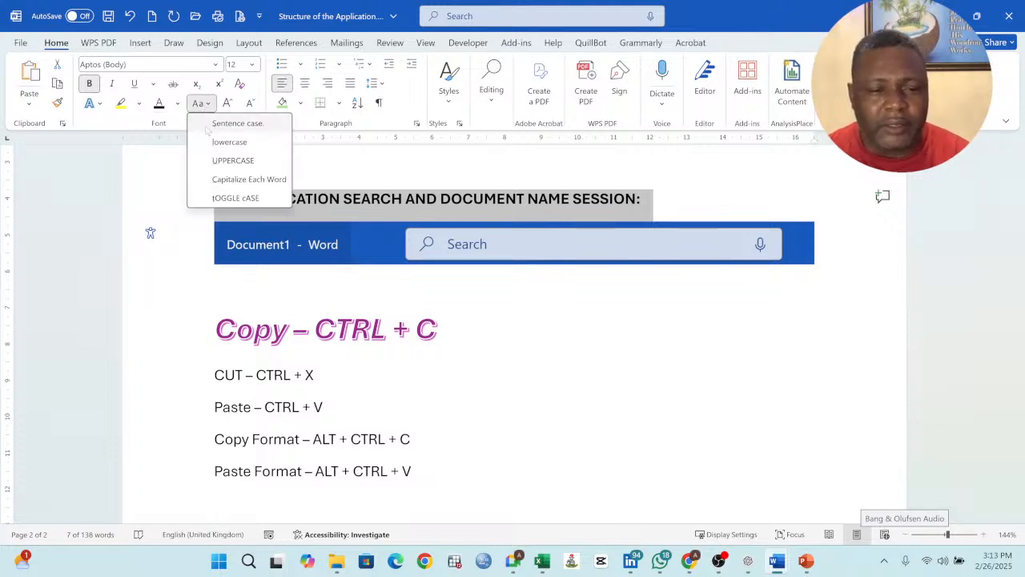
click(230, 142)
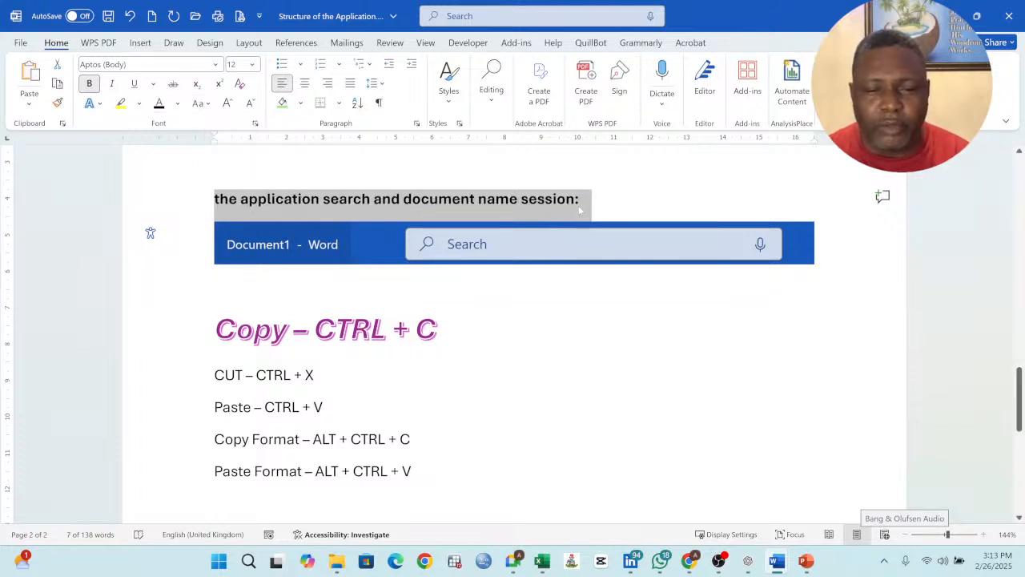
scroll(577, 214, up, 1)
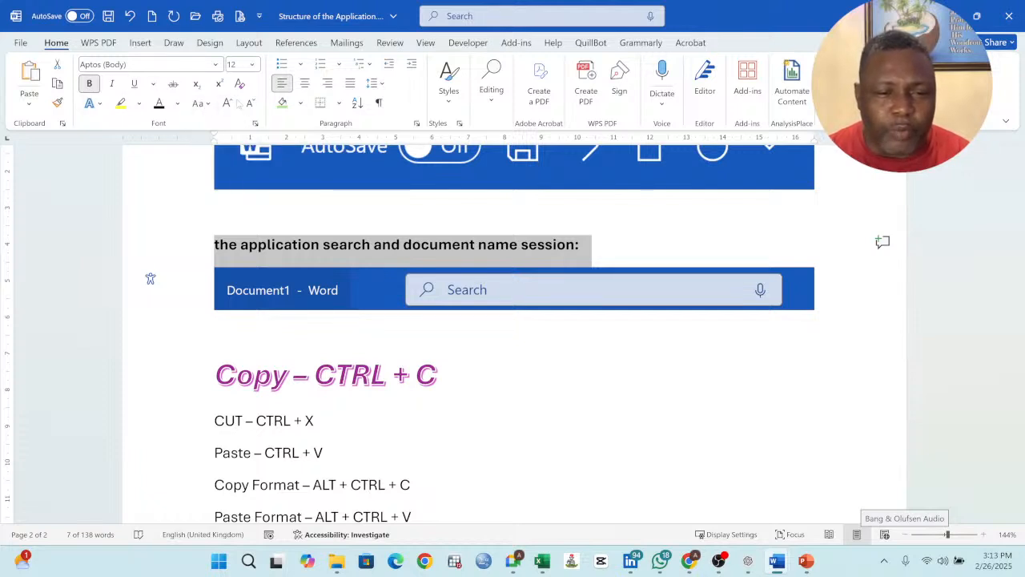
click(207, 104)
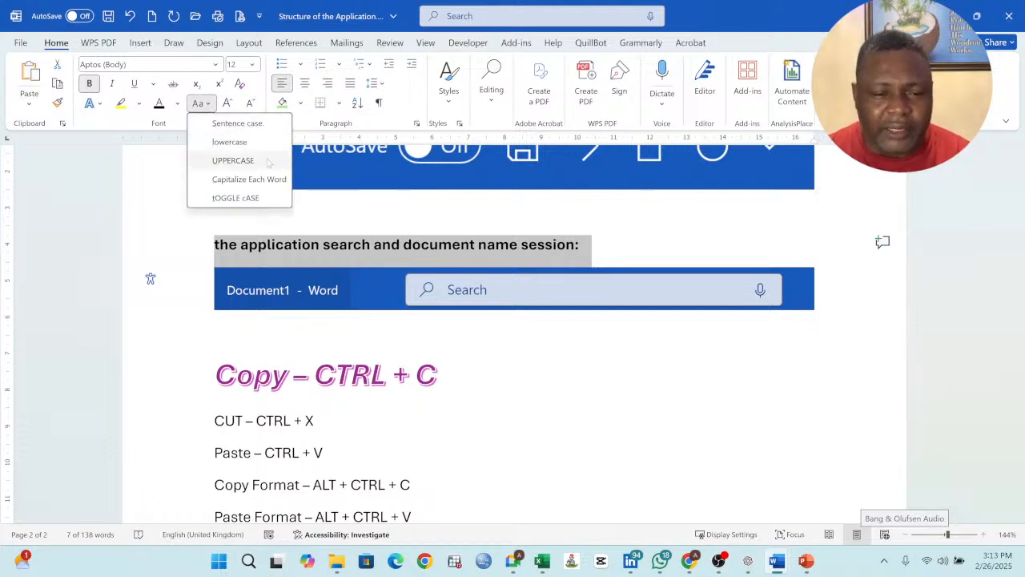
click(227, 124)
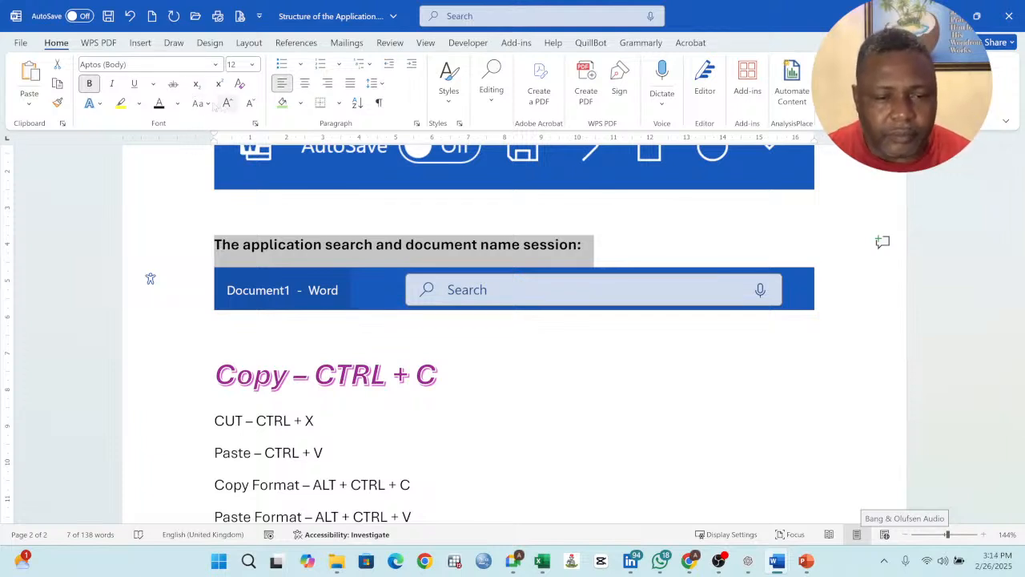
Step: Apply Capitalize Each Word to the application search heading and change its word "And" to "and"
click(206, 103)
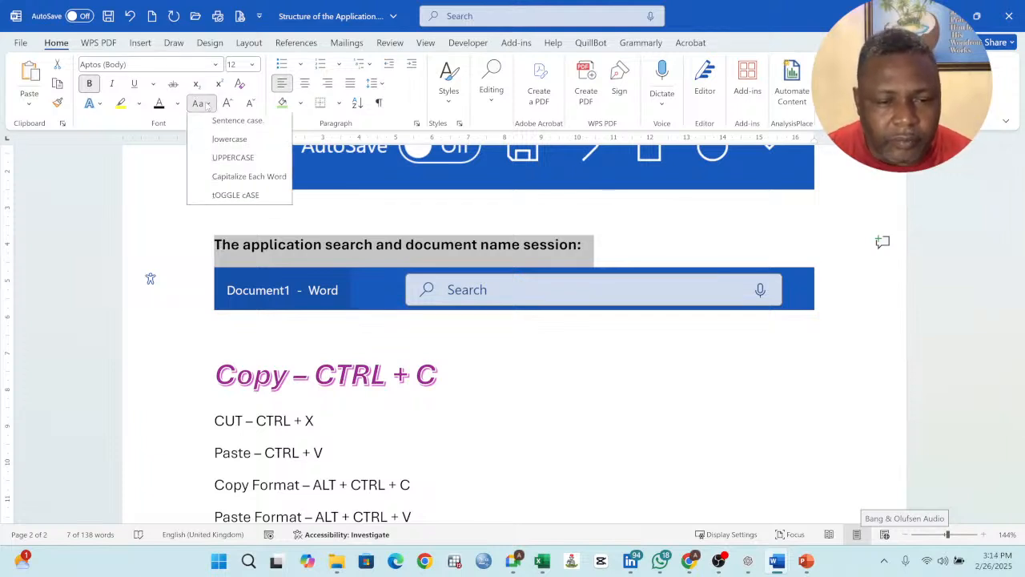
click(239, 179)
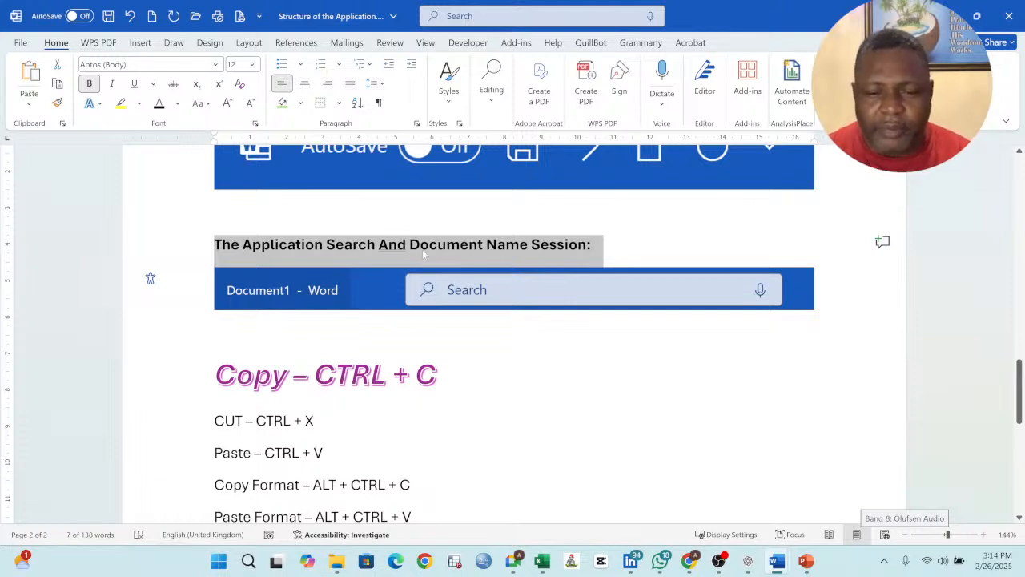
double_click(394, 245)
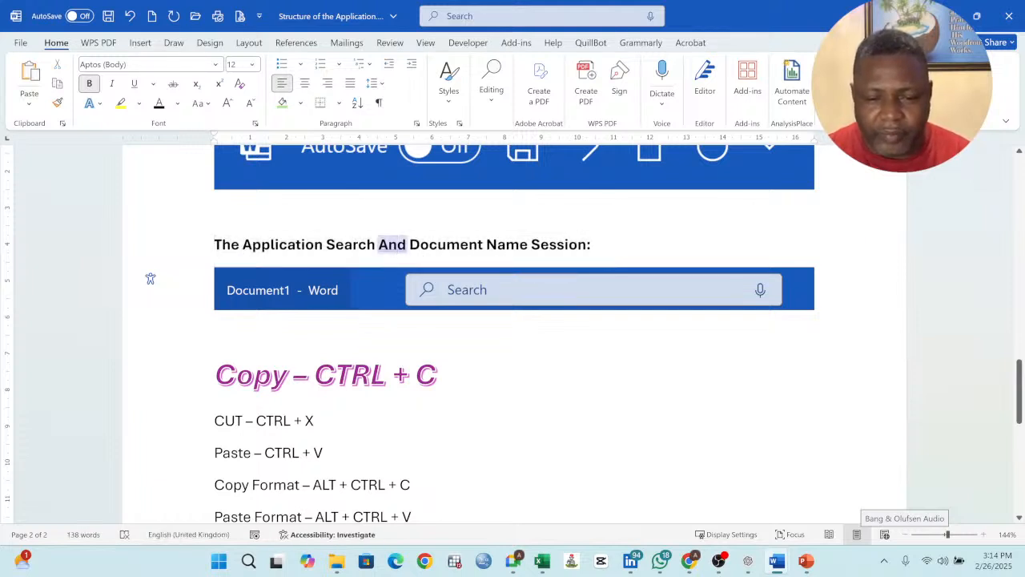
click(399, 301)
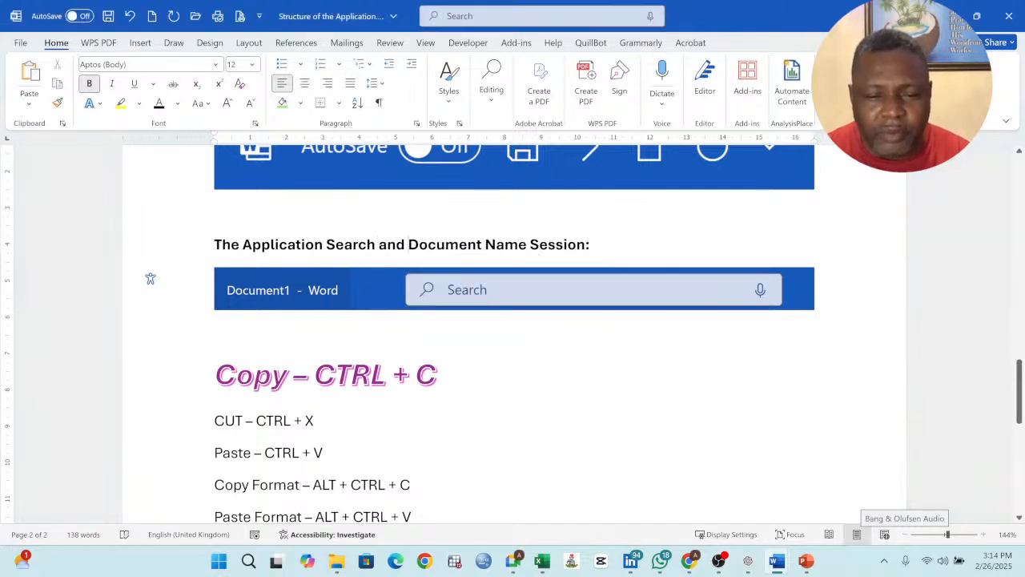
double_click(384, 244)
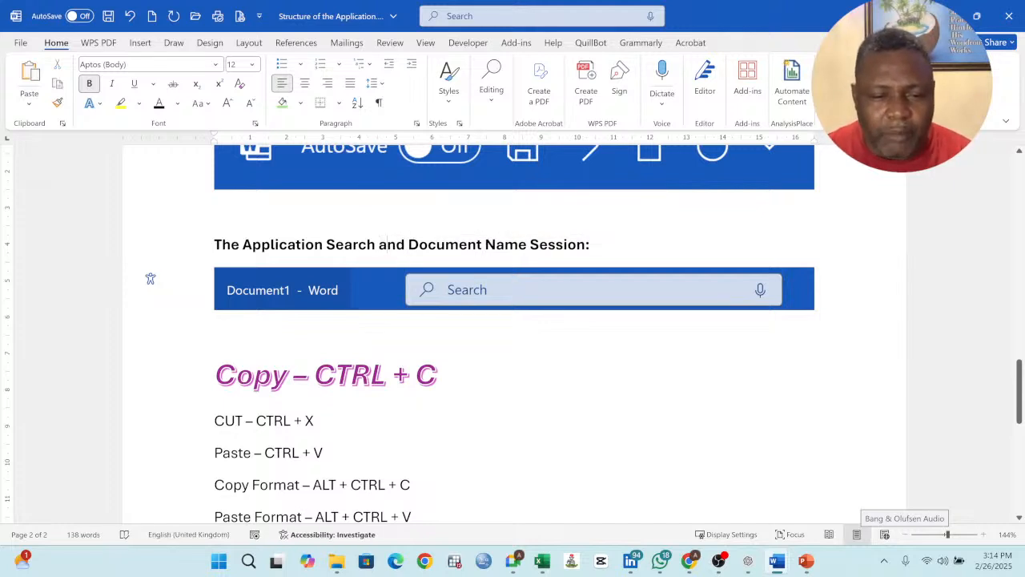
triple_click(384, 244)
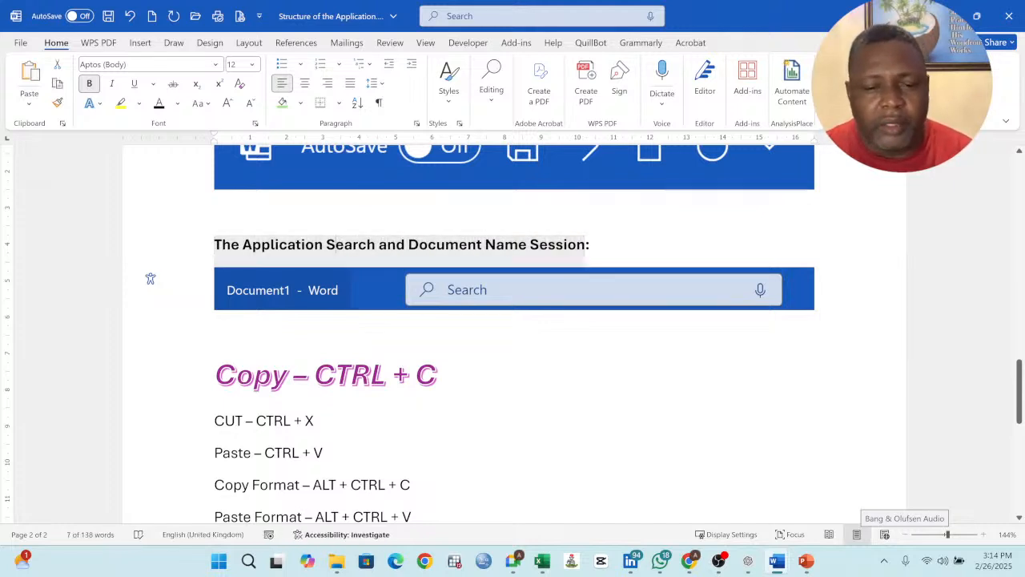
click(336, 244)
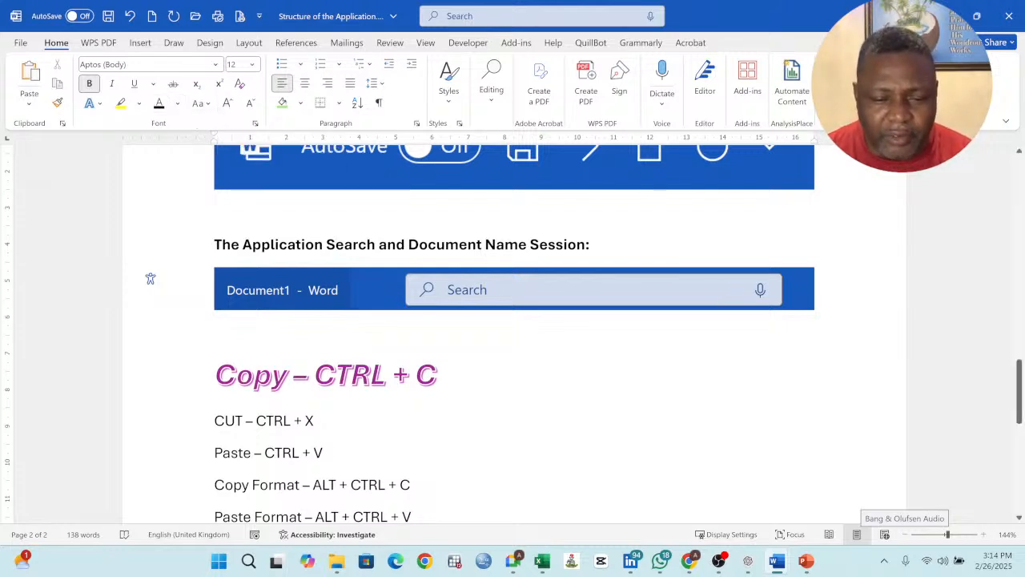
Step: Increase the font size of the "CUT – CTRL + X" line stepwise to 110 with Increase Font Size
drag(316, 421, 215, 422)
click(229, 104)
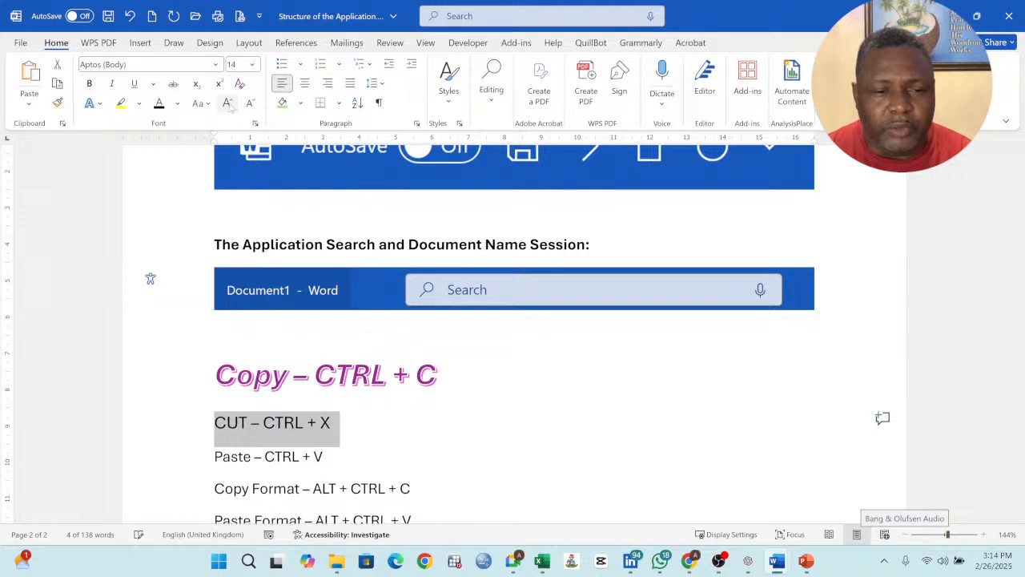
click(229, 104)
click(230, 104)
click(229, 104)
click(229, 105)
click(229, 104)
click(229, 104)
click(229, 104)
click(229, 104)
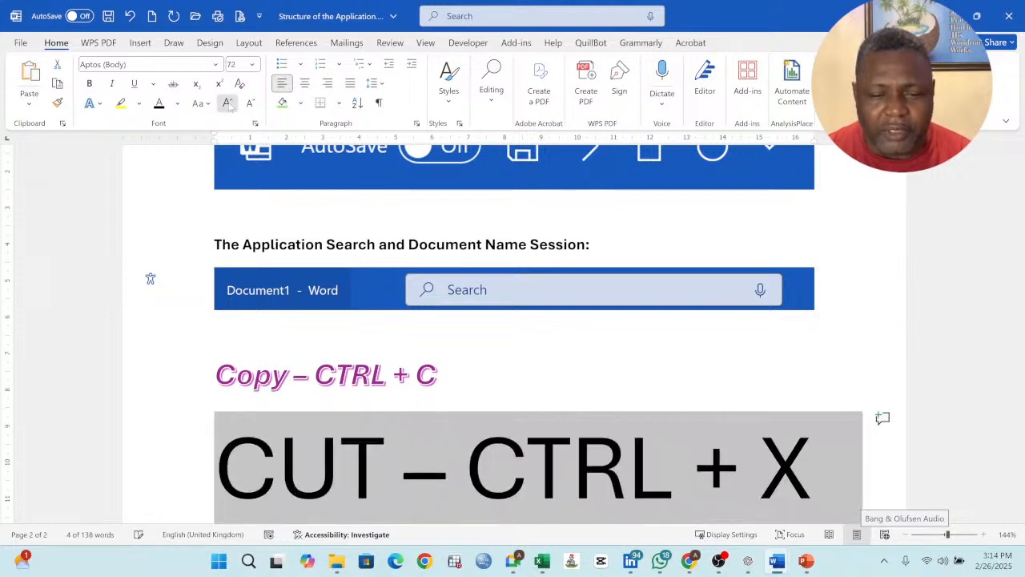
click(229, 104)
click(230, 104)
click(229, 104)
click(229, 104)
scroll(353, 346, down, 1)
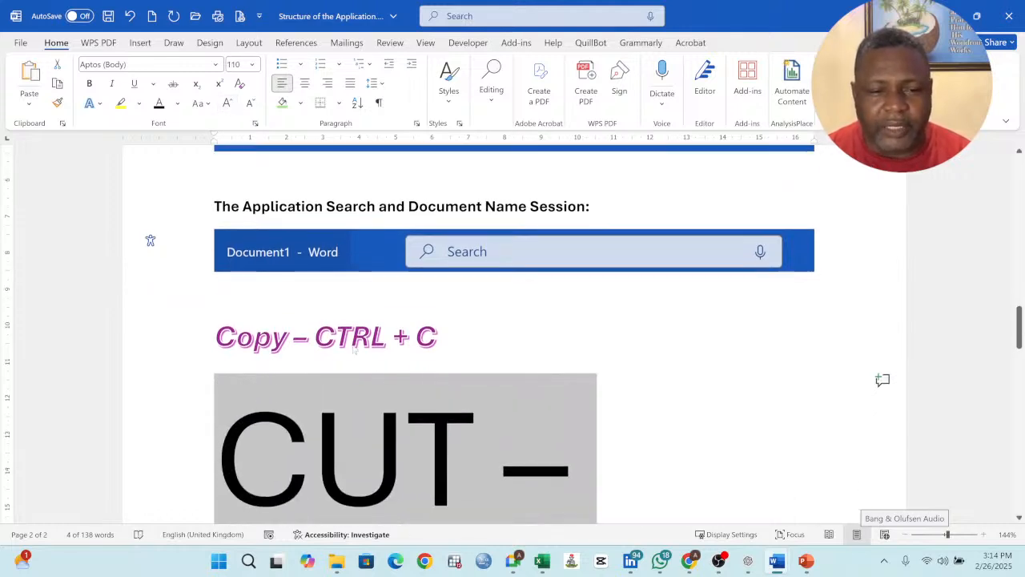
scroll(354, 348, down, 3)
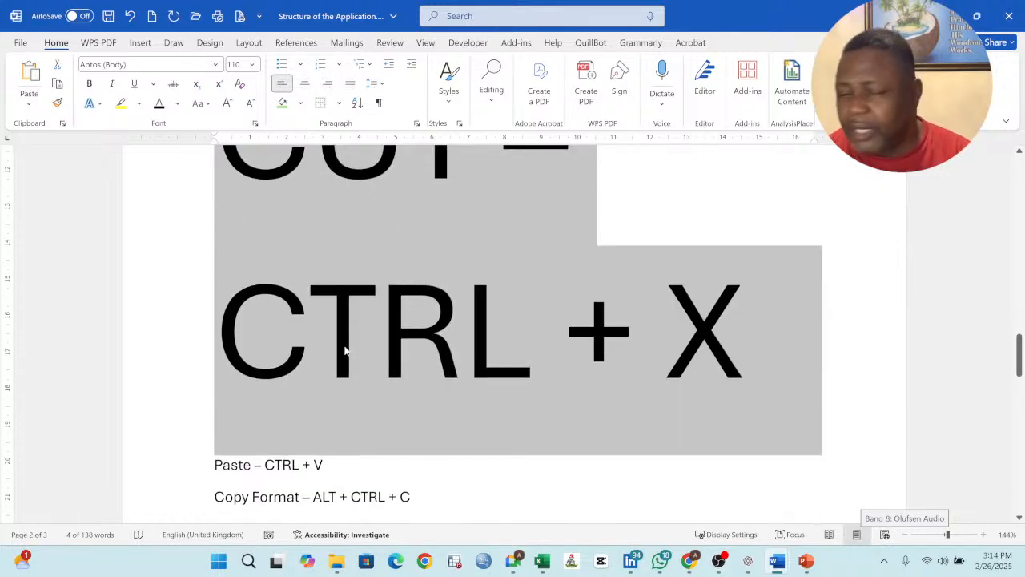
Step: Reduce the font size of the "CUT – CTRL + X" line stepwise to 12 with Decrease Font Size
scroll(346, 350, up, 4)
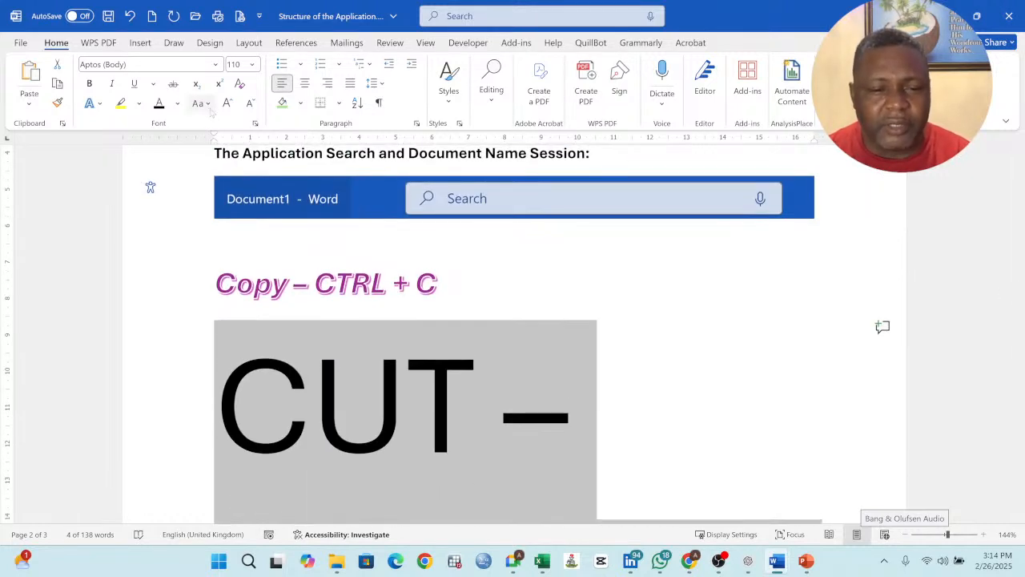
click(250, 102)
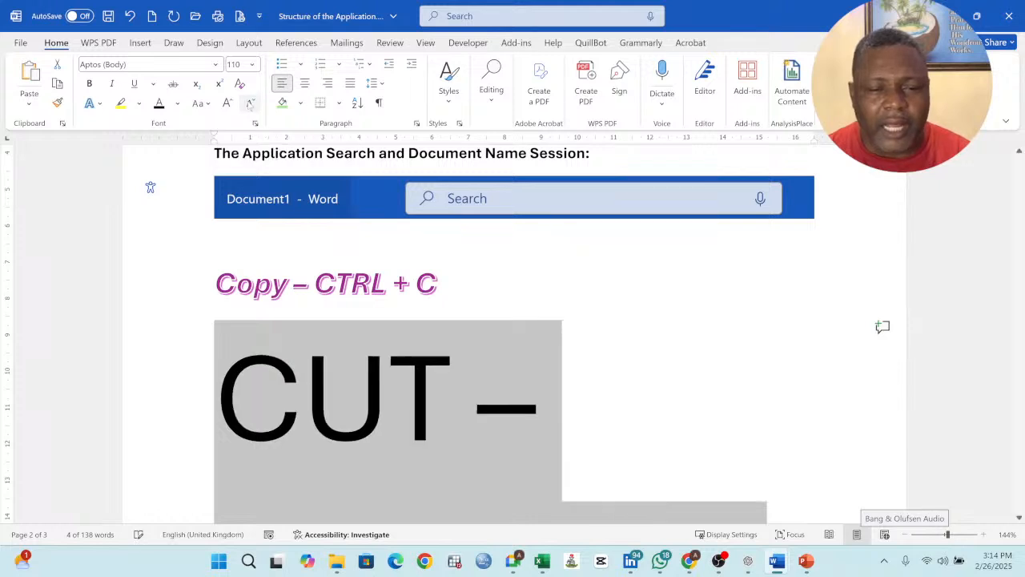
click(250, 102)
click(250, 103)
click(250, 103)
click(250, 102)
click(250, 103)
click(250, 102)
click(250, 102)
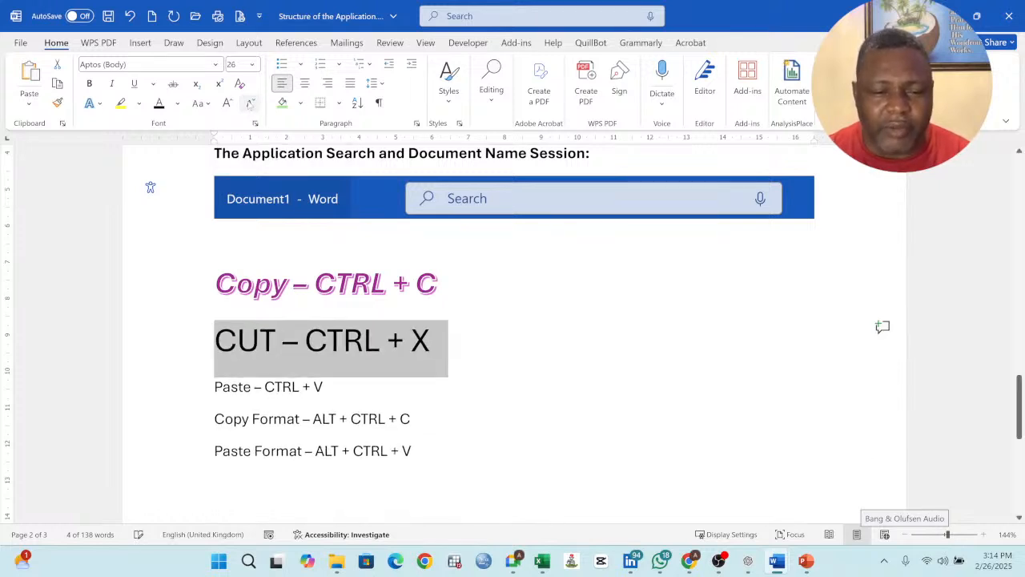
click(250, 102)
click(250, 102)
click(250, 103)
click(250, 102)
click(250, 102)
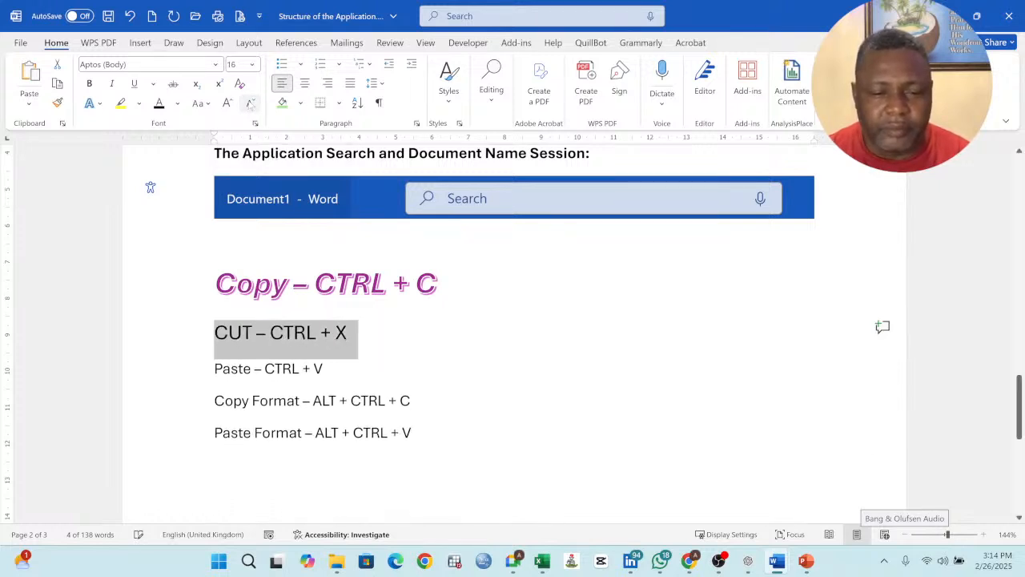
click(250, 103)
click(250, 103)
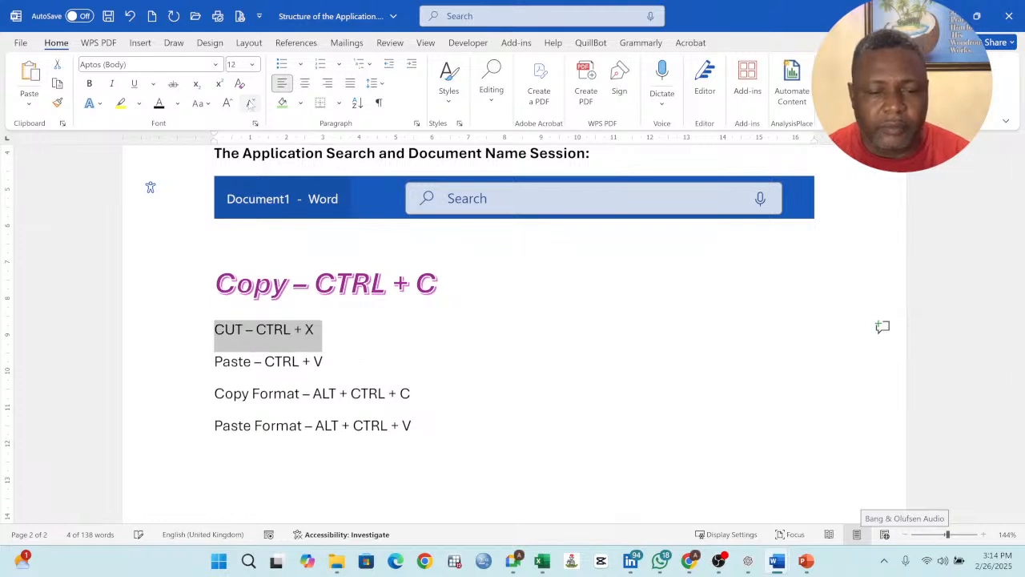
Step: Add the line "Increase FONT – CTRL + SHIFT + >" below the Paste Format shortcut line
click(310, 362)
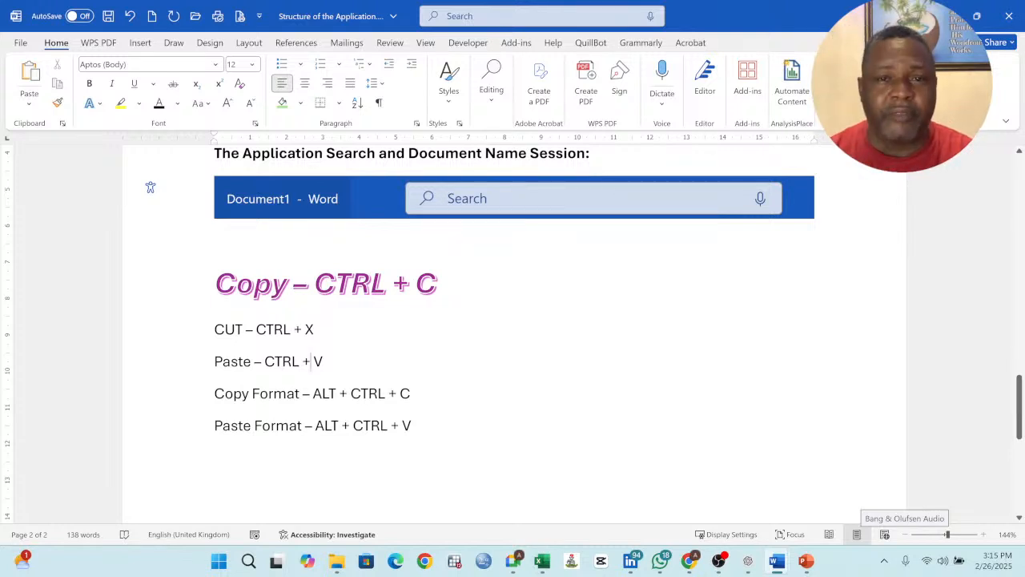
click(412, 425)
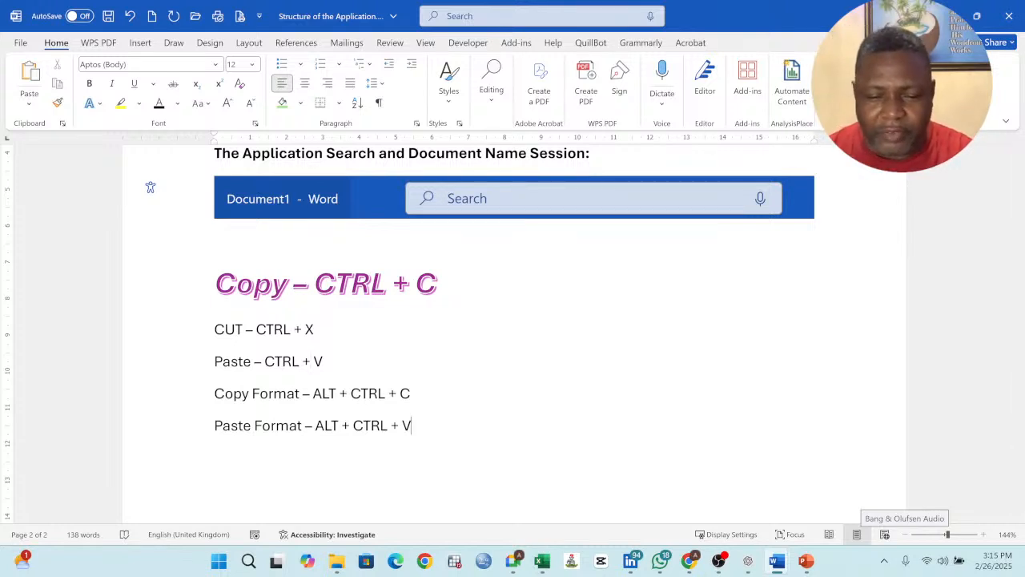
key(Return)
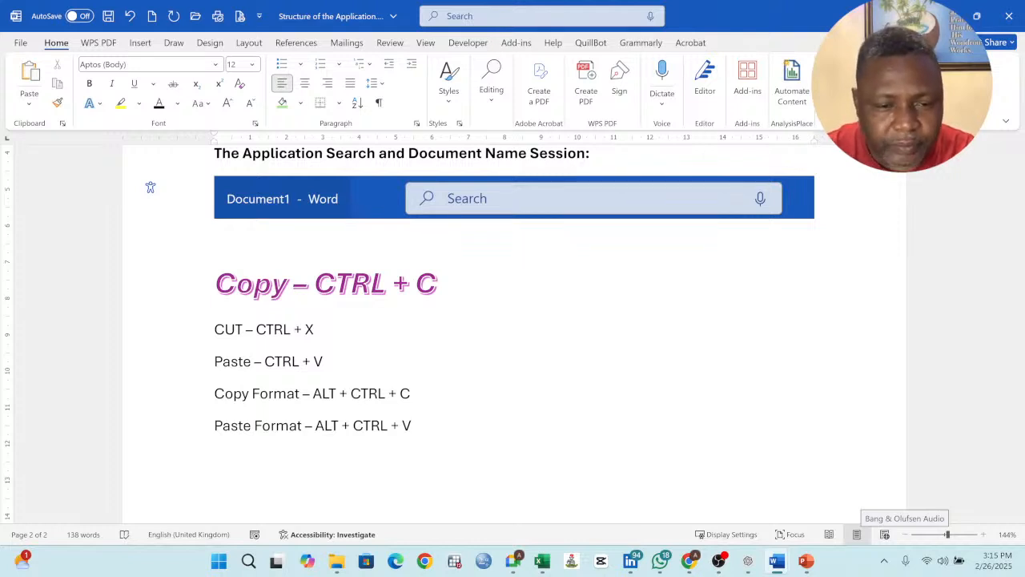
text(Increate)
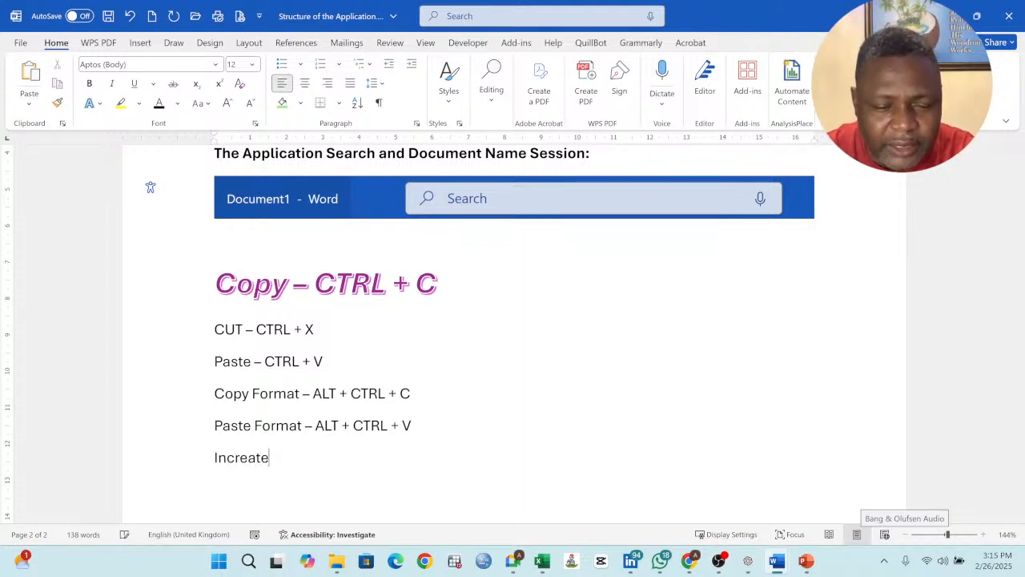
key(BackSpace)
key(BackSpace)
text(se FO)
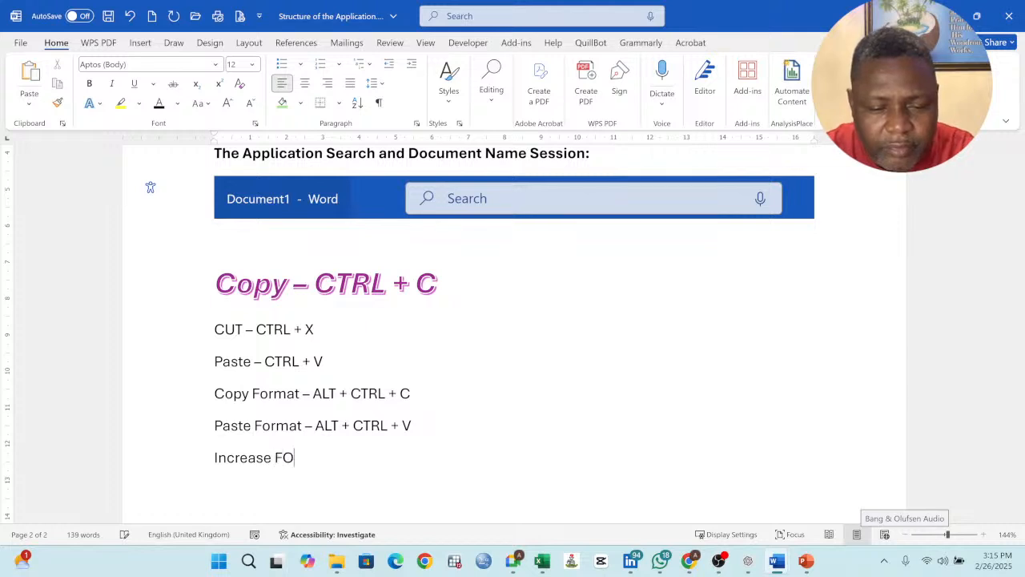
text(NT - )
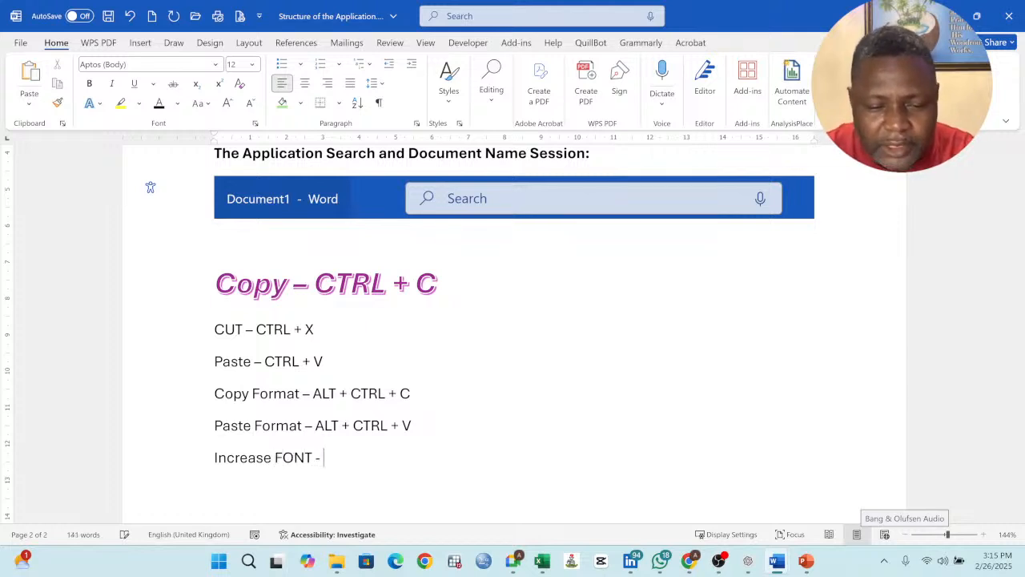
text(CTRL )
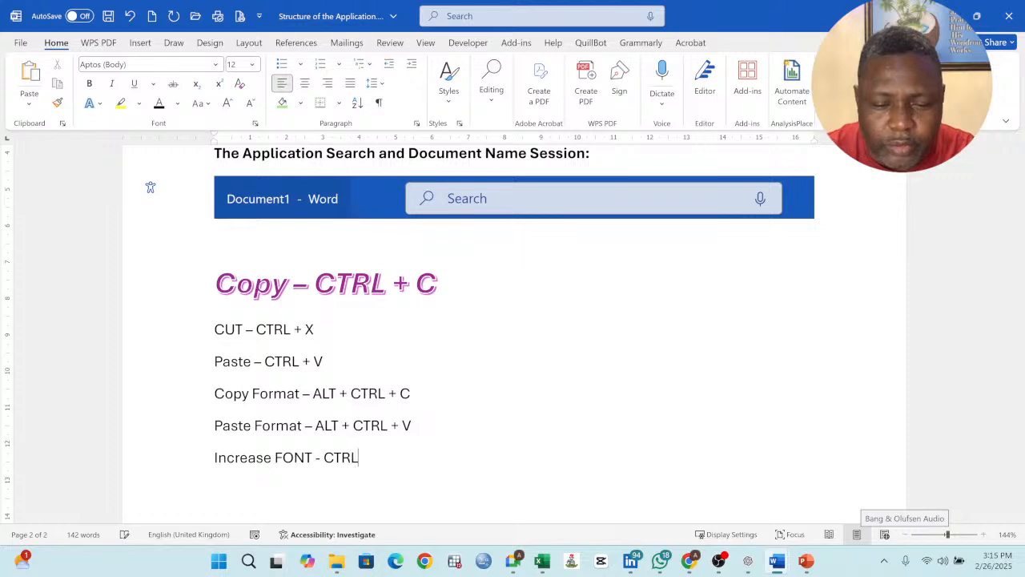
text(+ SHI)
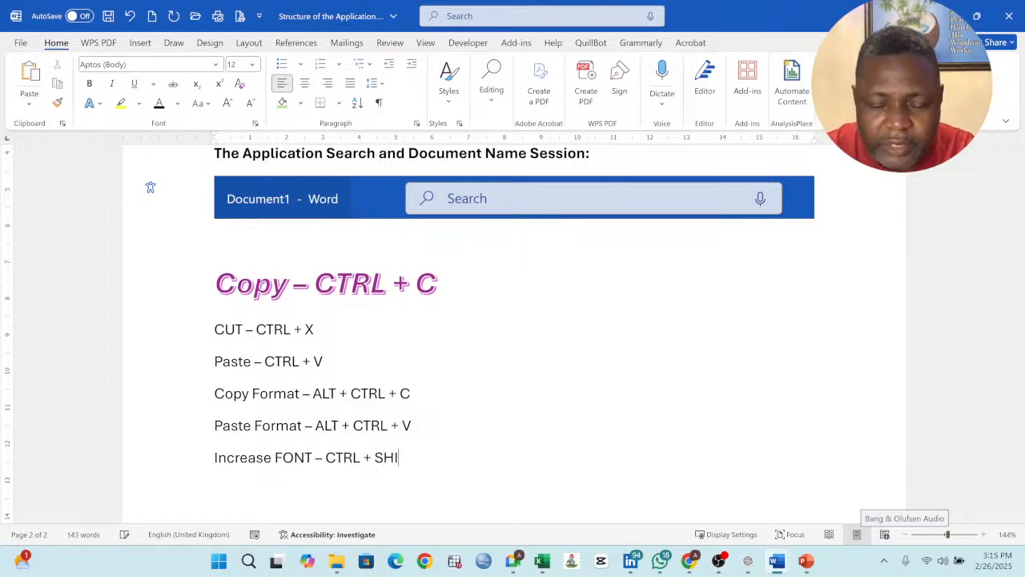
text(FT + )
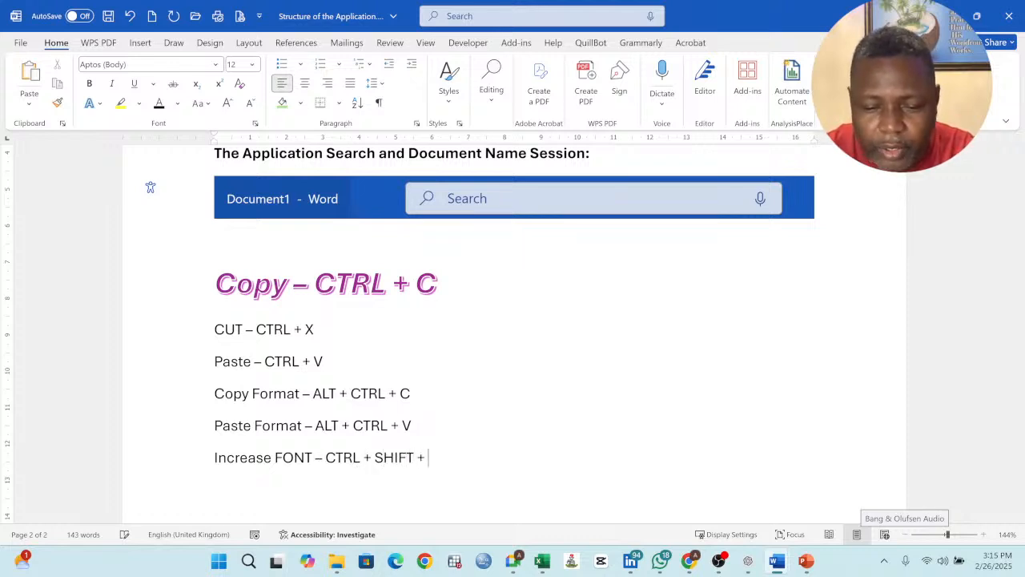
text(>)
key(Return)
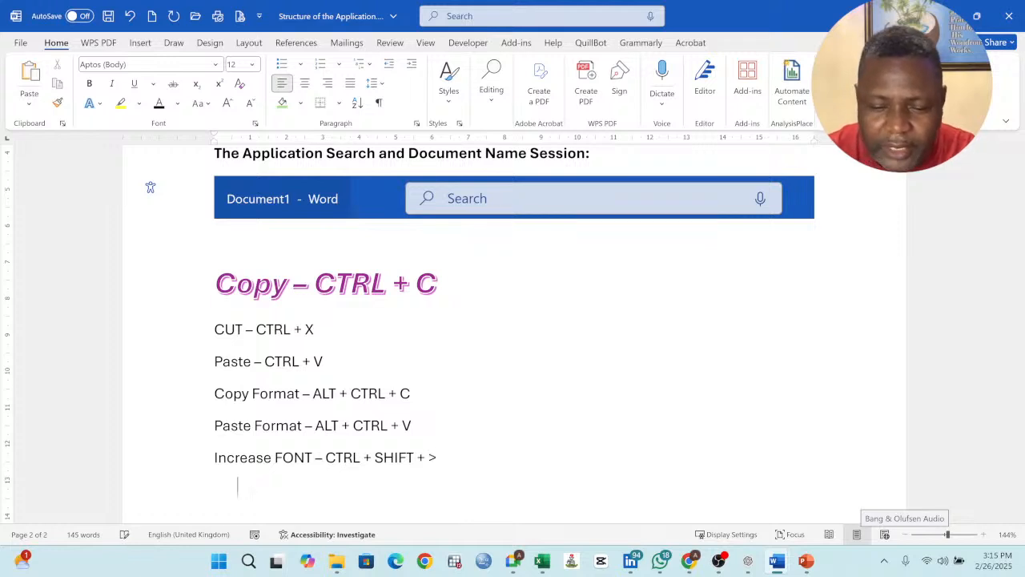
Step: Add the line "Decrease FONT size – CTRL + SHIFT + <" and insert "size" after "Increase FONT" in the line above
text(Dw)
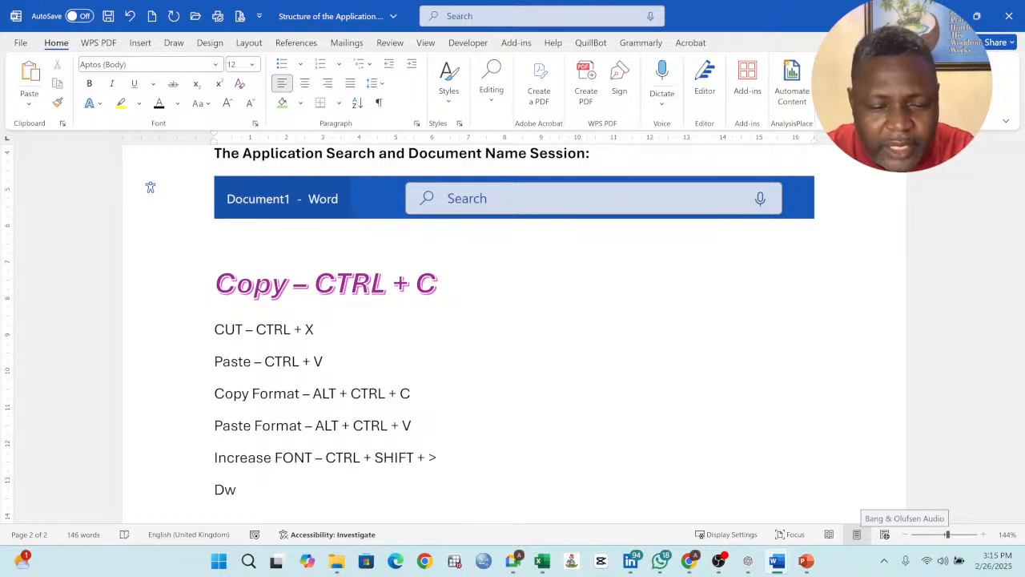
key(BackSpace)
text(ecrea)
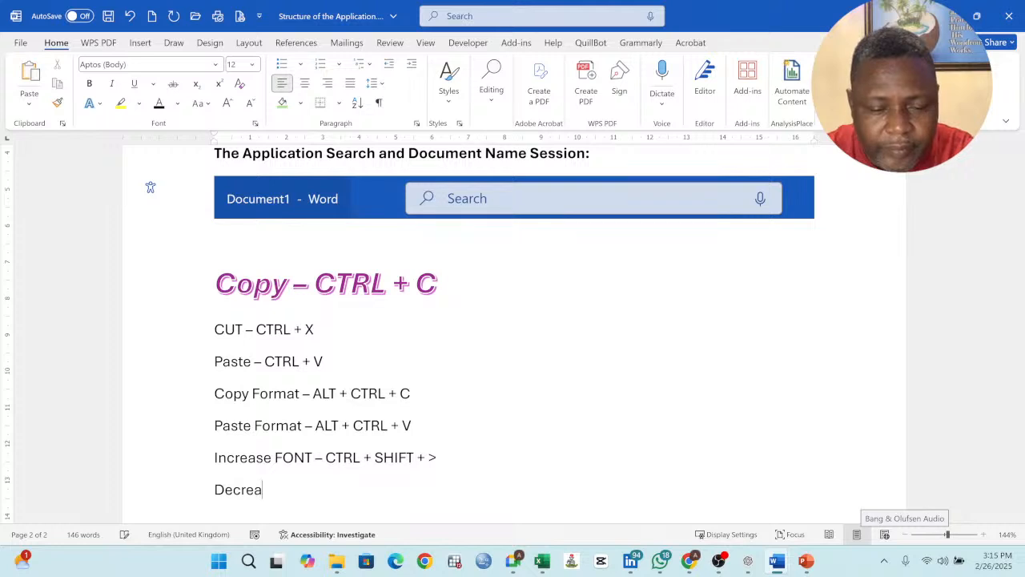
text(se FONT)
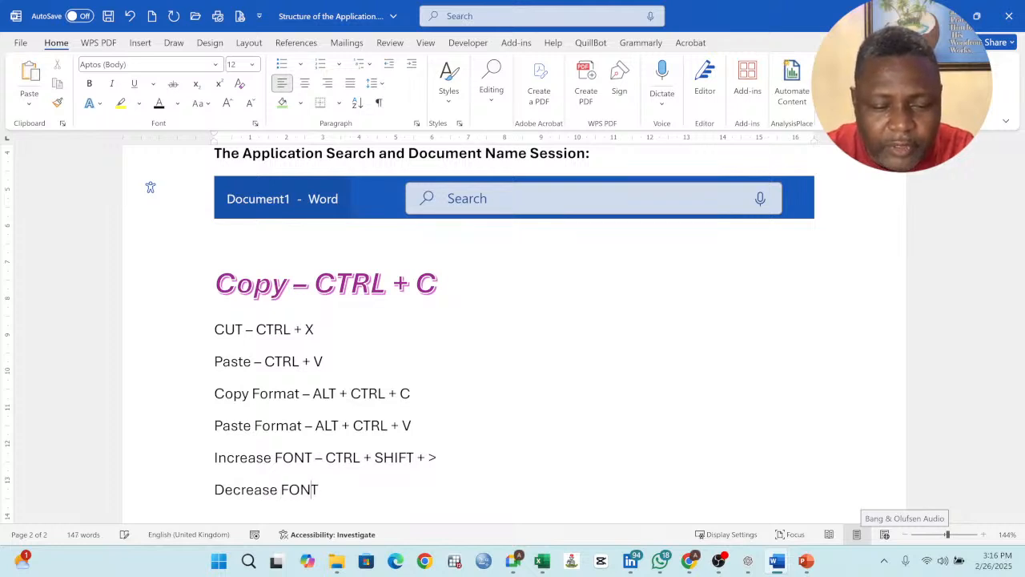
text( size)
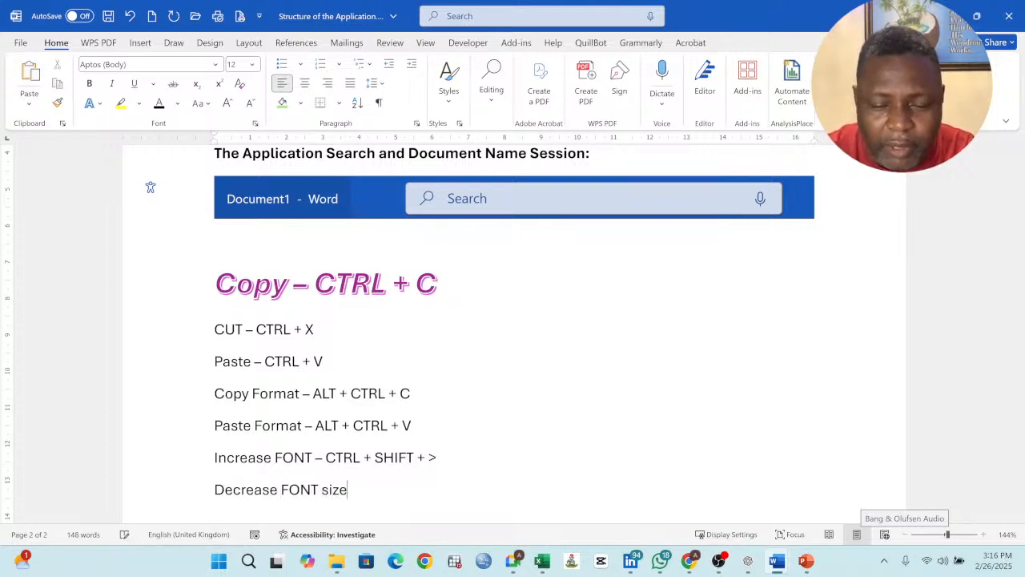
text( - C)
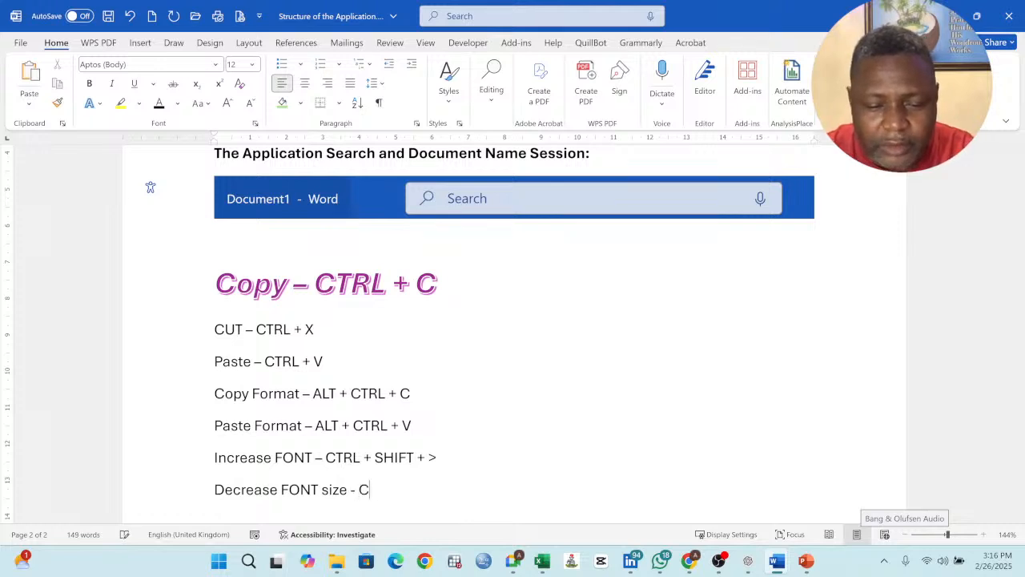
text(TRL +)
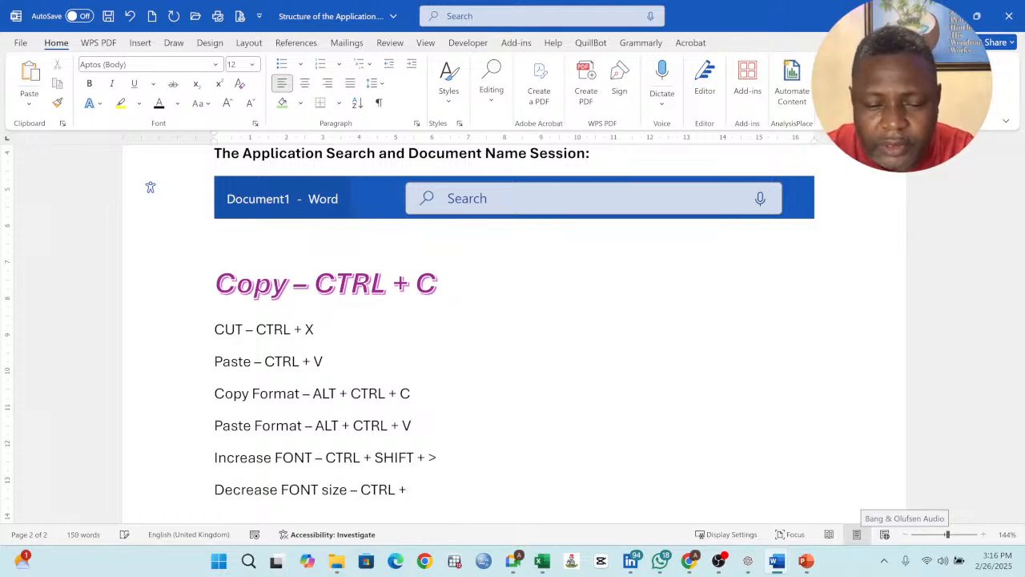
text( SHIFT )
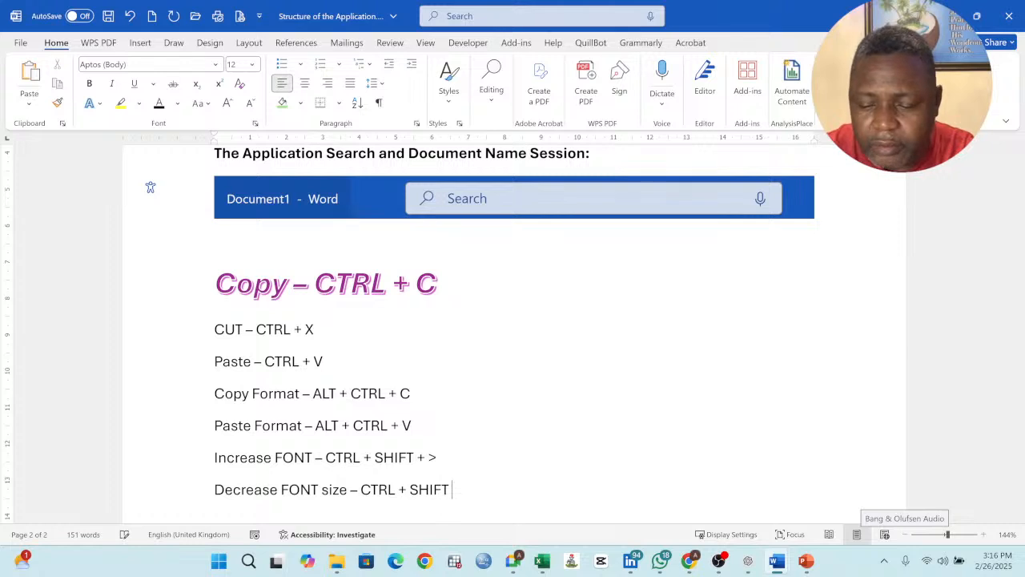
text(+ <)
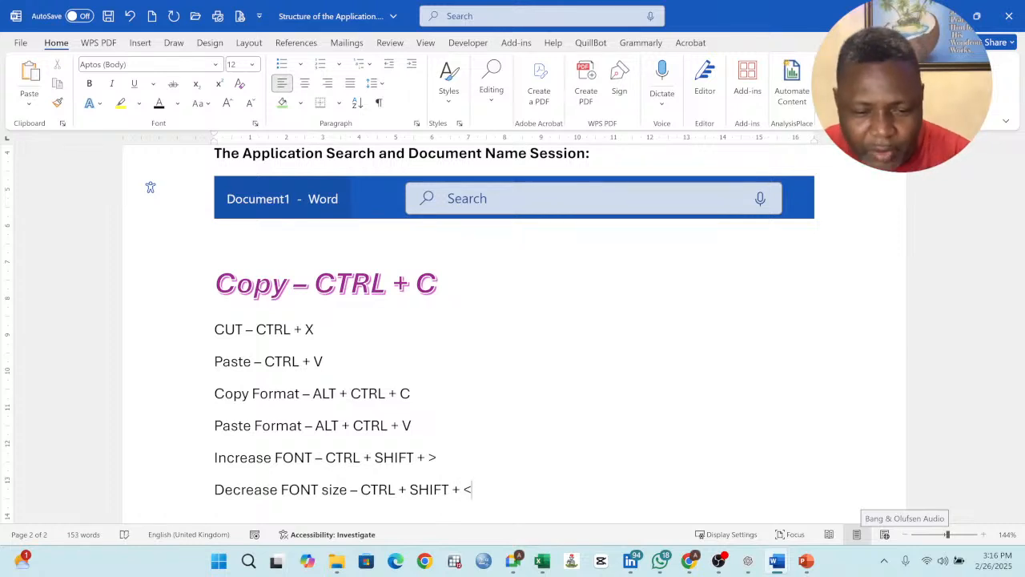
click(315, 458)
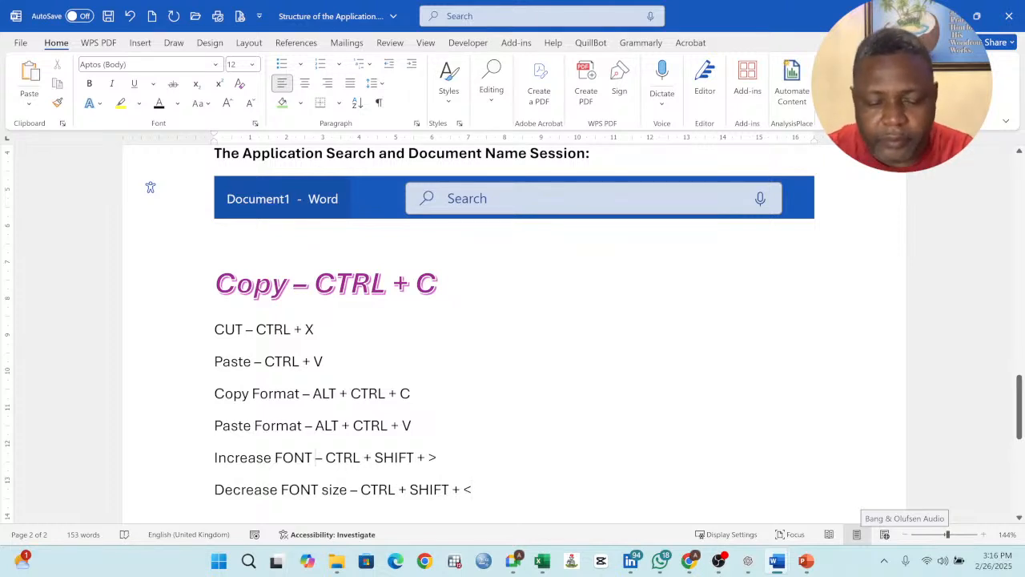
text(size)
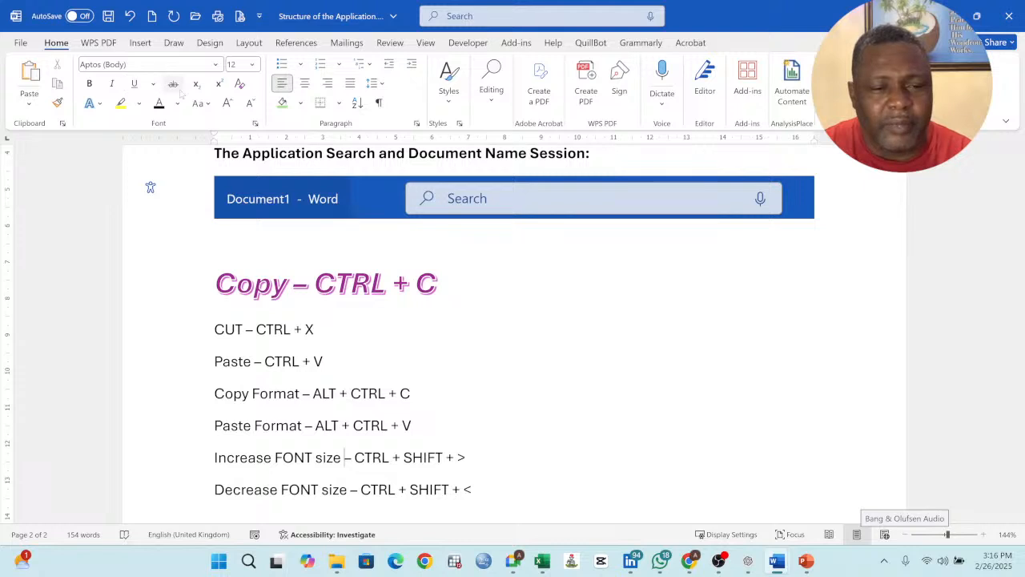
Step: Apply the Bahnschrift SemiBold SemiConden font to the six lines from CUT through Decrease FONT size, and undo the font change
click(214, 64)
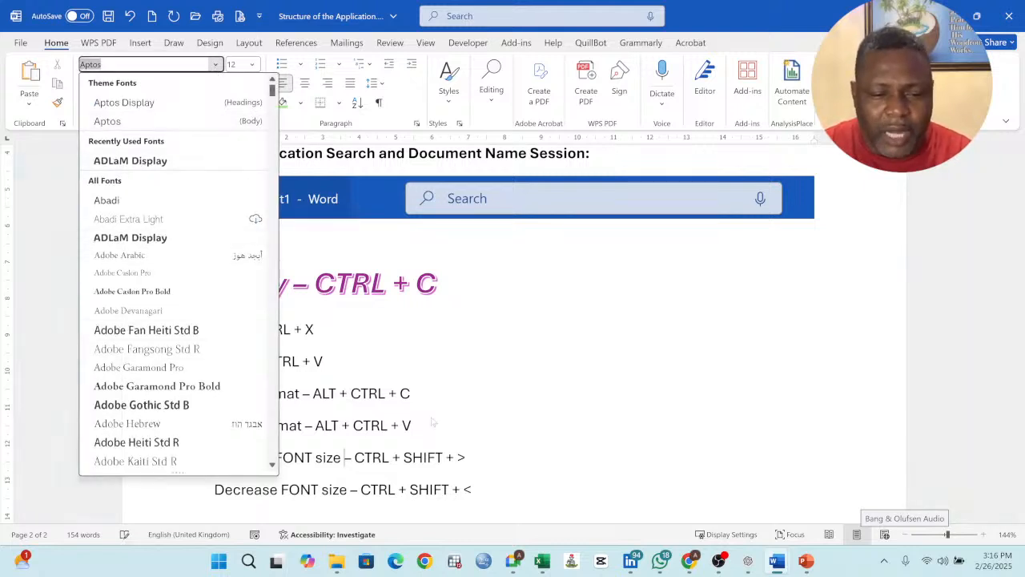
click(435, 422)
scroll(150, 187, down, 2)
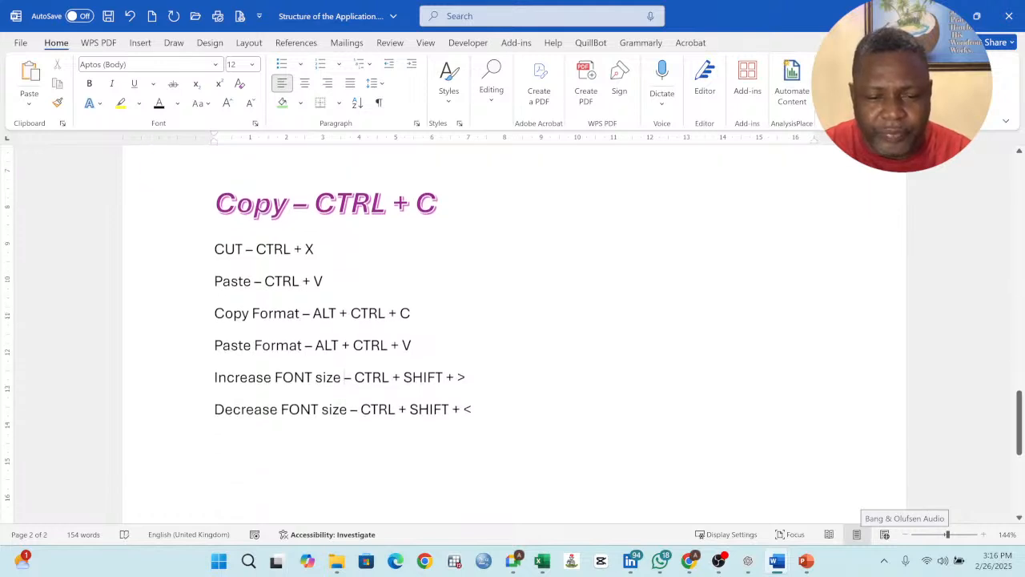
mouse_move(479, 401)
mouse_down()
mouse_move(345, 366)
mouse_move(215, 270)
mouse_move(214, 238)
mouse_up()
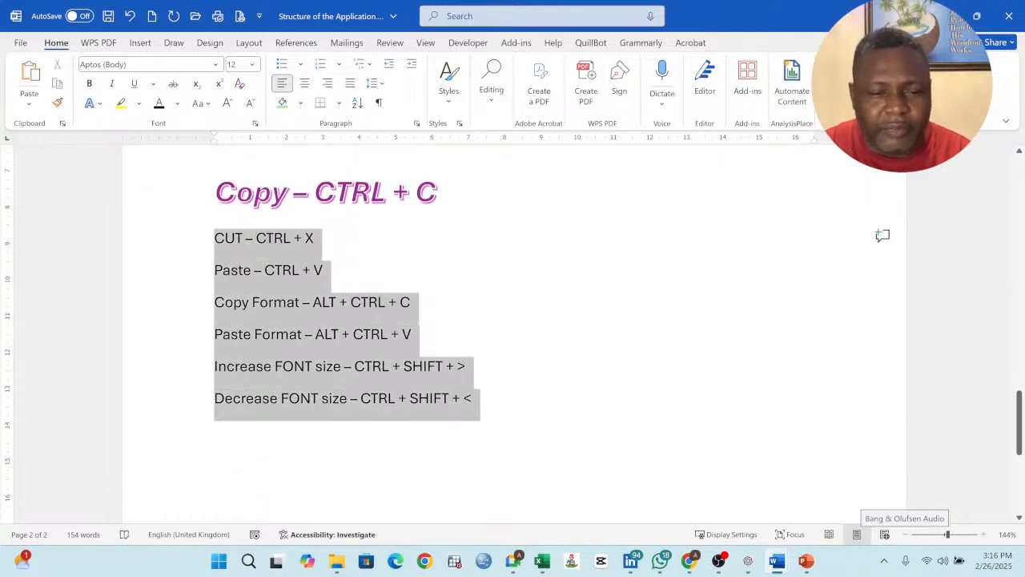
click(216, 65)
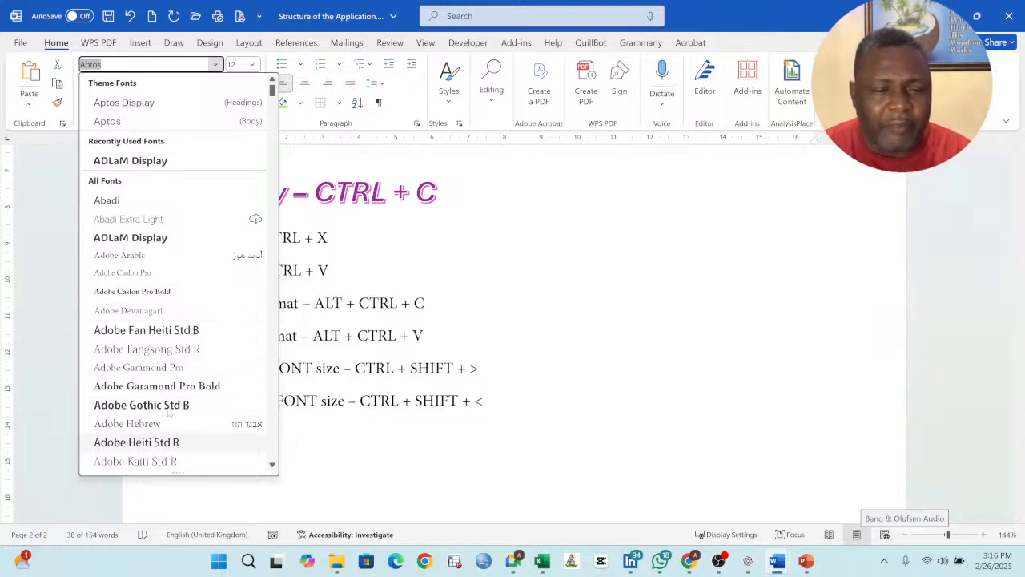
scroll(180, 370, down, 2)
scroll(179, 396, down, 2)
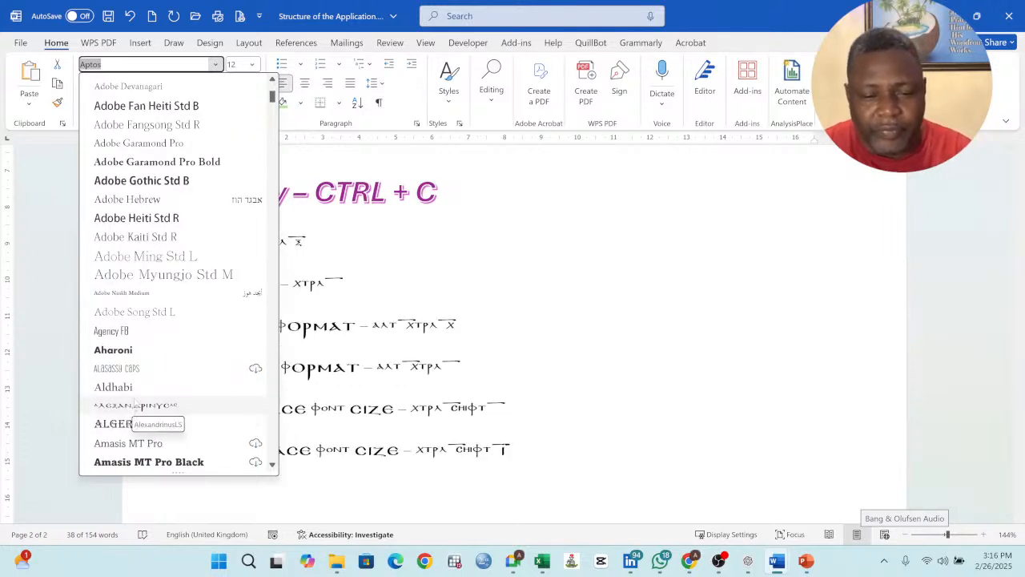
scroll(133, 406, down, 2)
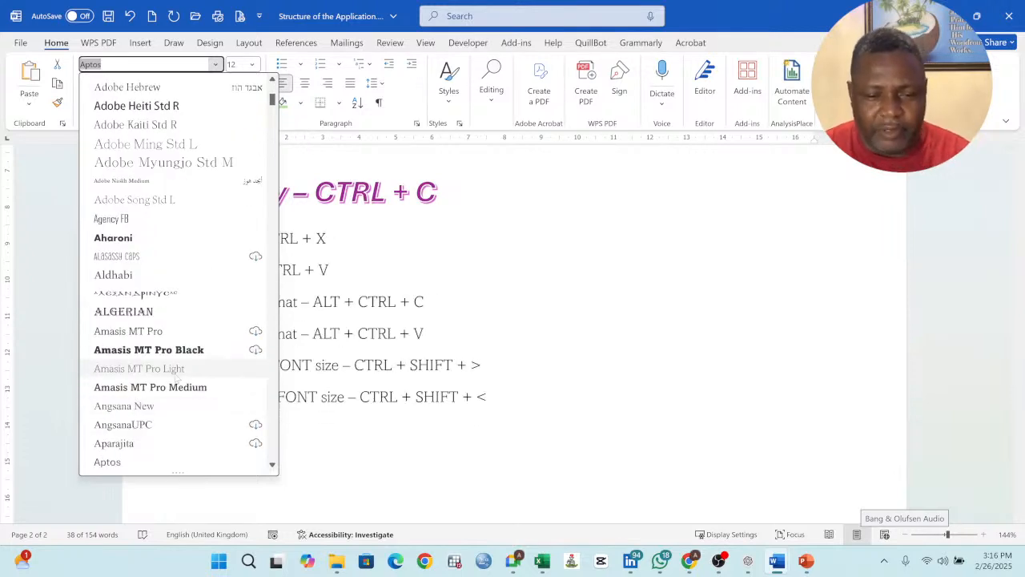
scroll(177, 376, down, 2)
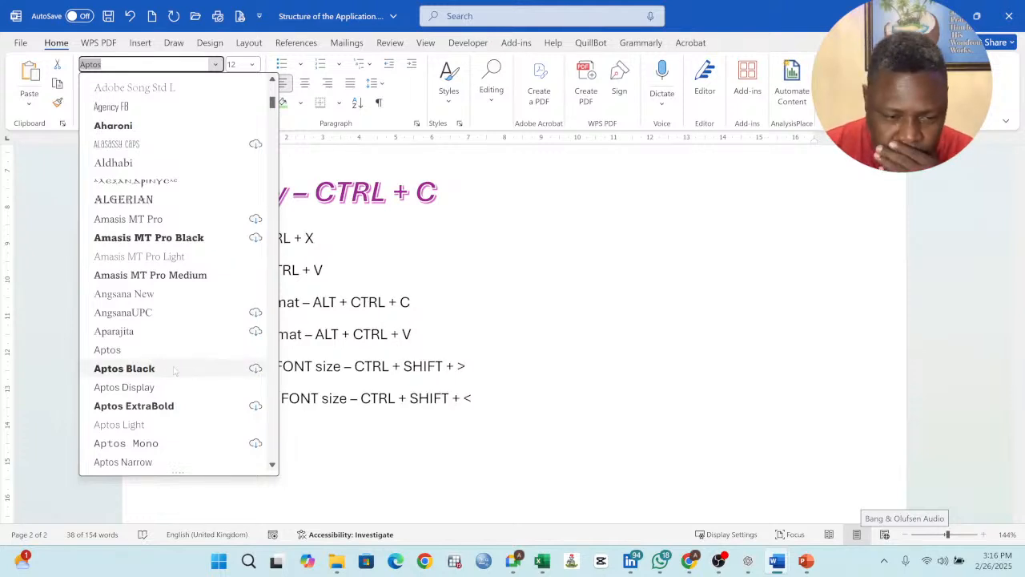
scroll(175, 370, down, 3)
scroll(174, 370, down, 2)
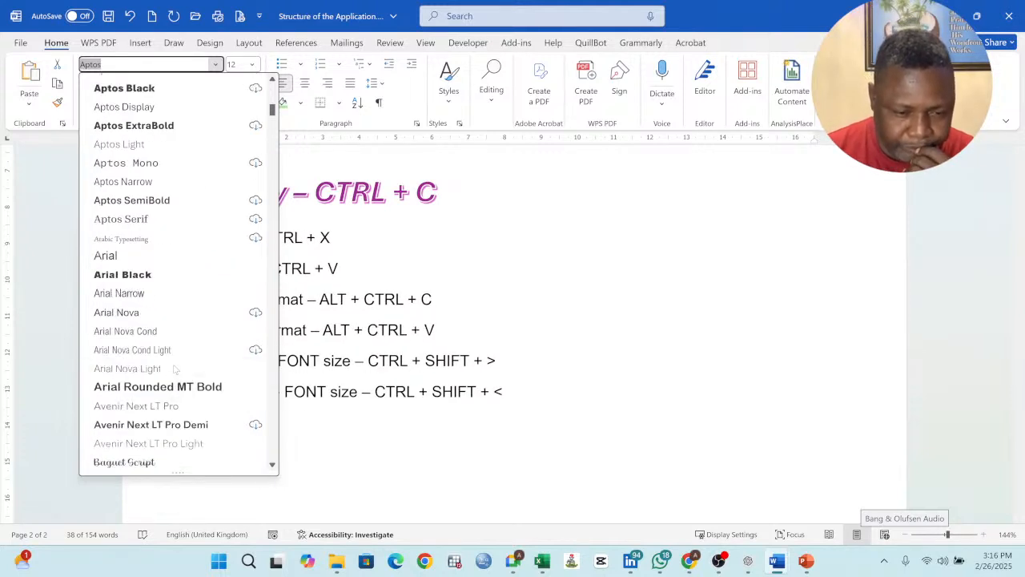
scroll(175, 369, down, 2)
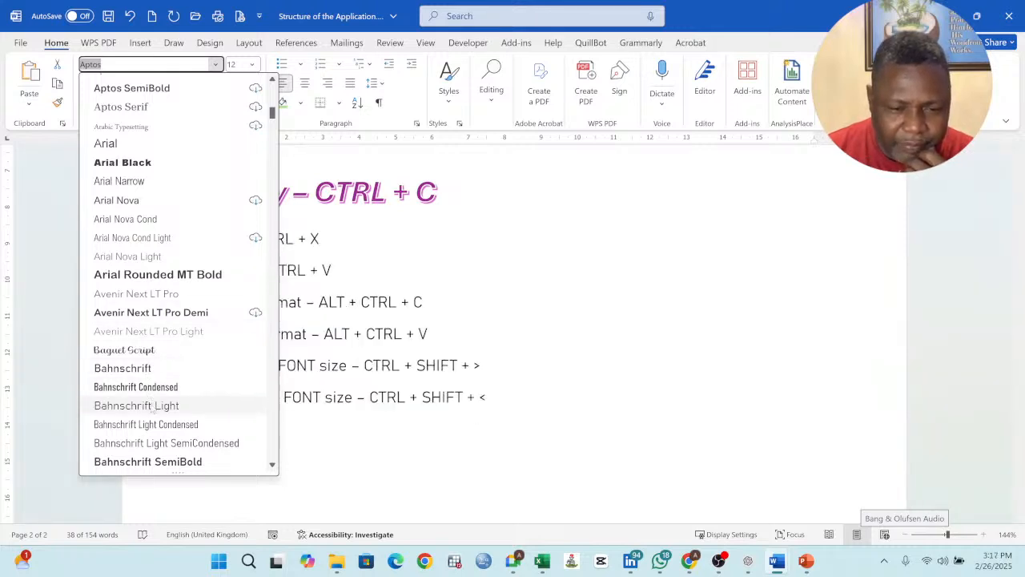
scroll(156, 410, down, 2)
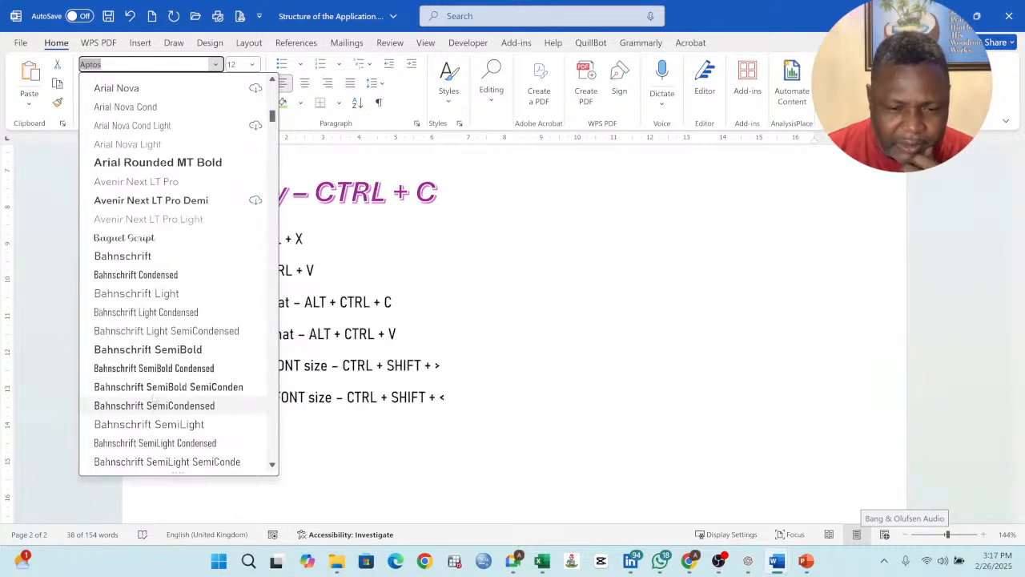
click(167, 389)
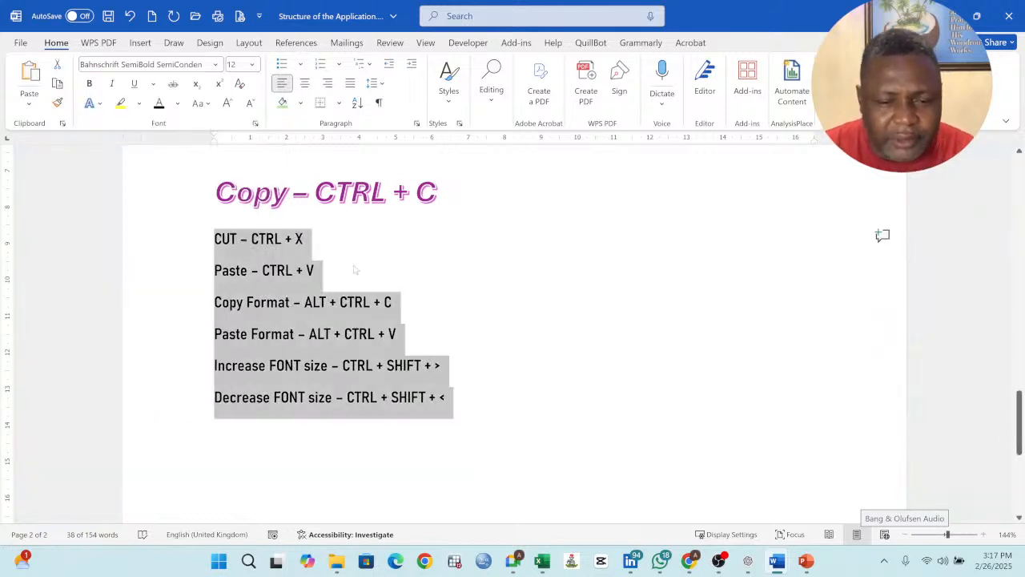
click(421, 342)
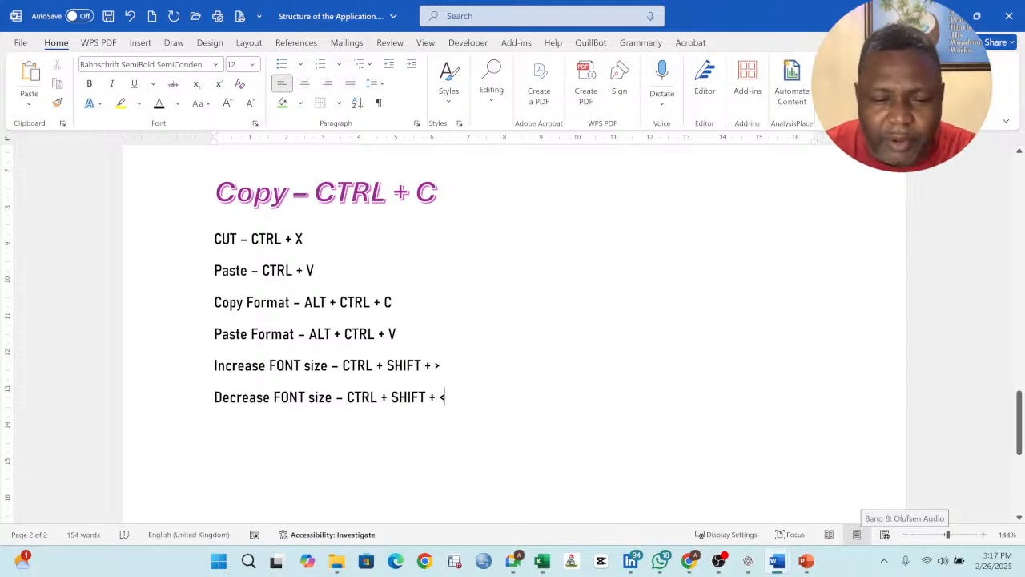
key(ctrl+z)
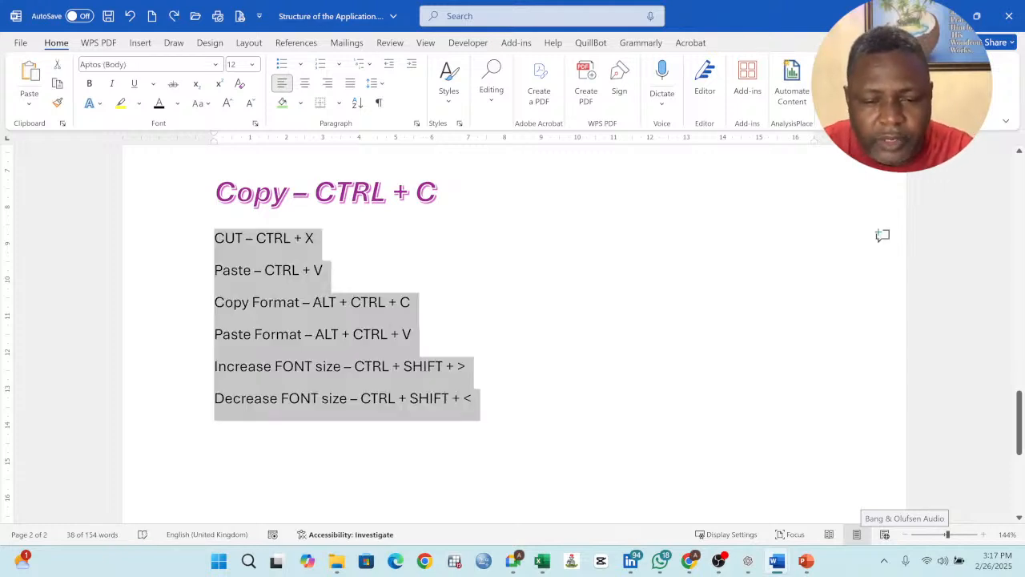
Step: Enter 1002 on two lines below the font size shortcut lines, leaving a blank line between them
click(261, 459)
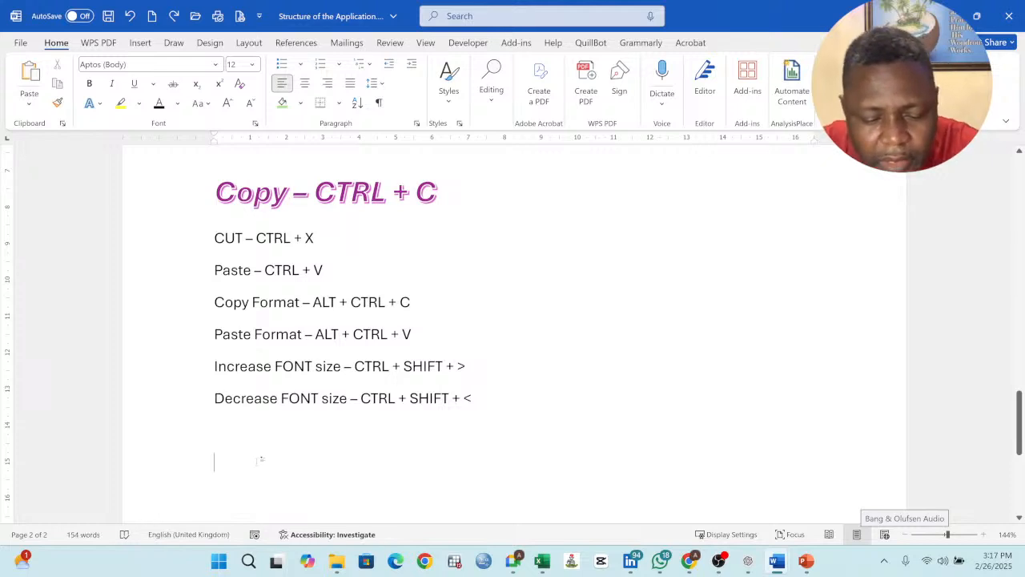
text(100)
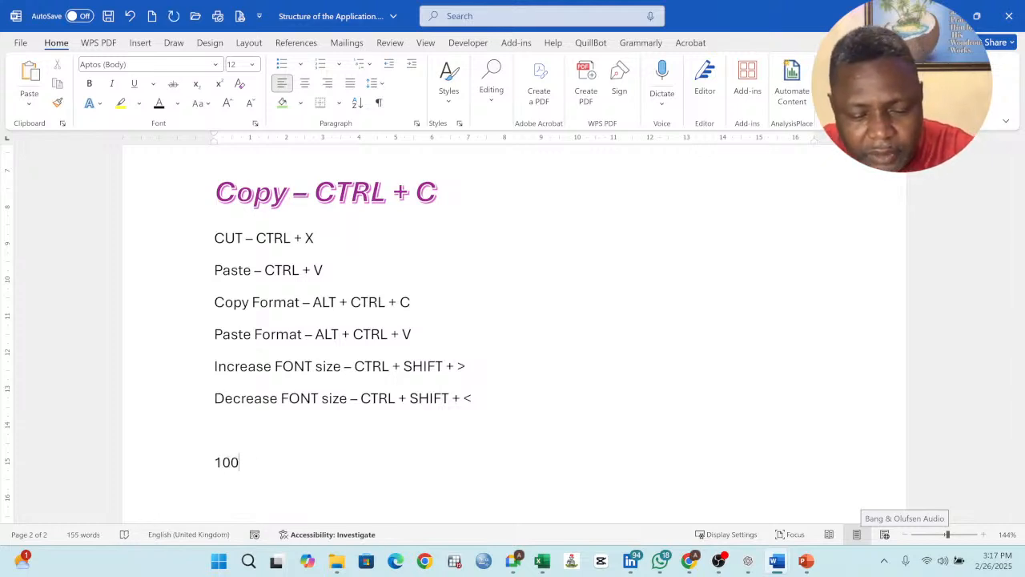
text(2)
key(Return)
key(Return)
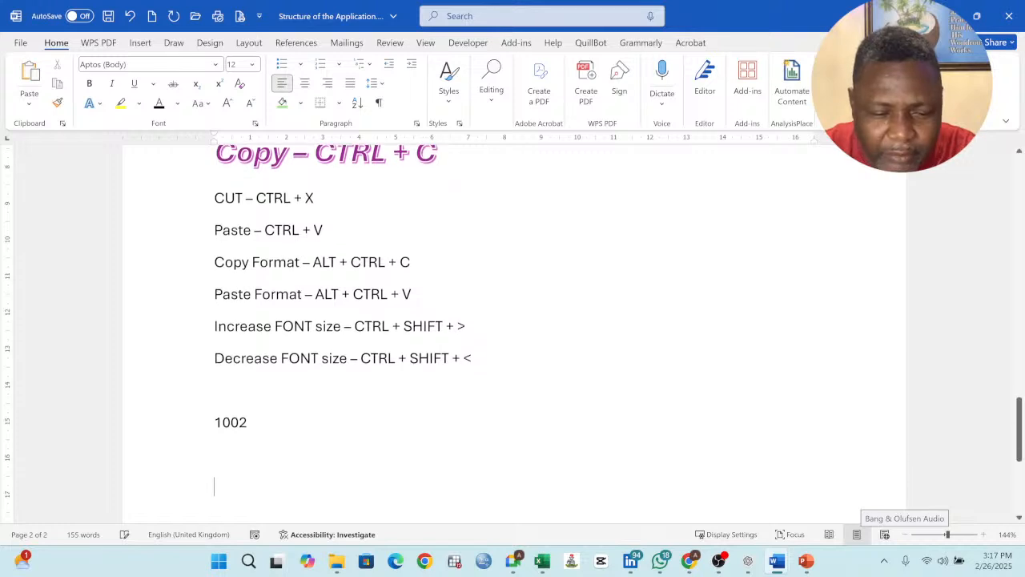
text(1002)
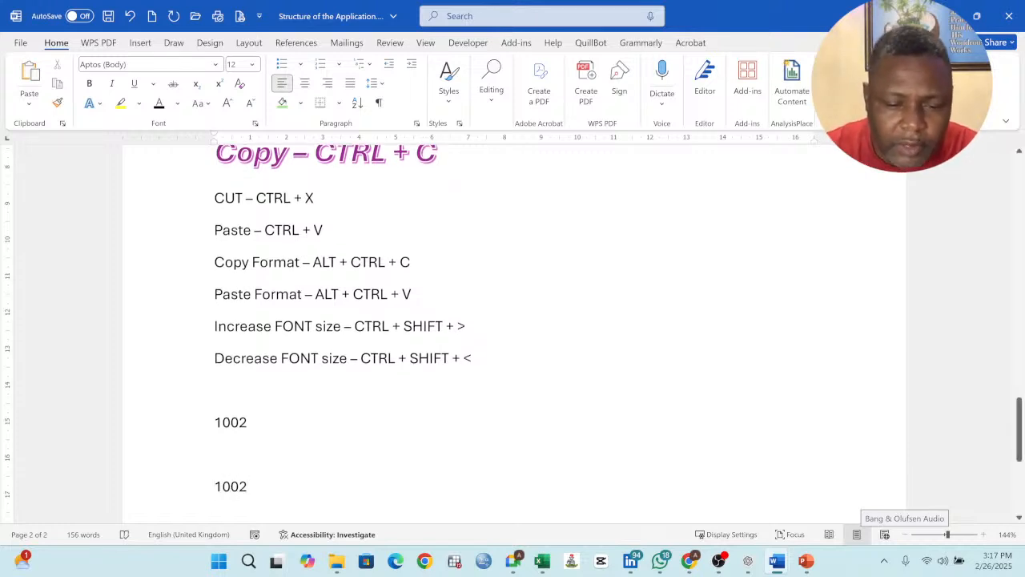
Step: Set the font size of both 1002 lines to 24 and close up the blank line between them
drag(284, 488, 216, 425)
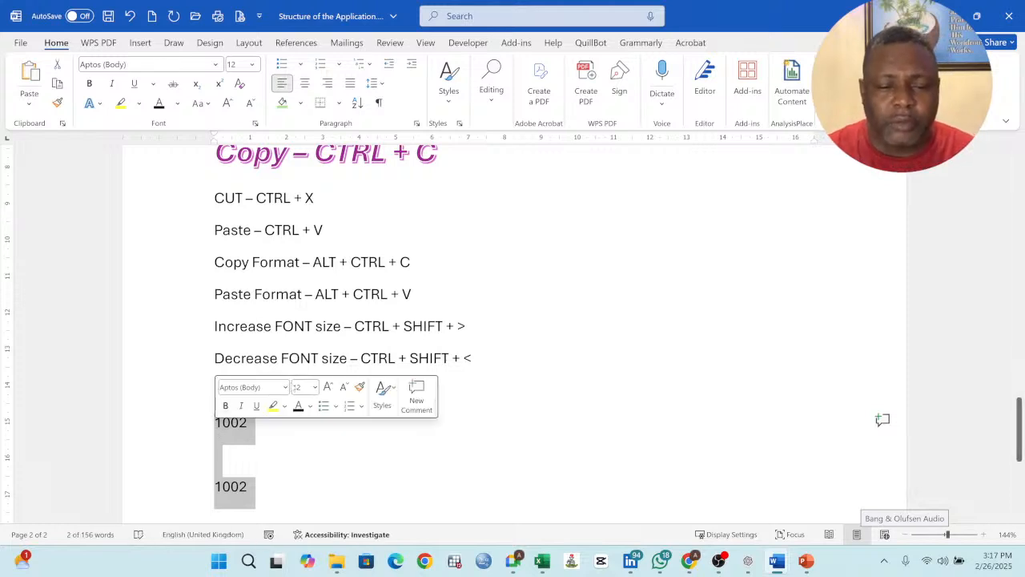
click(315, 388)
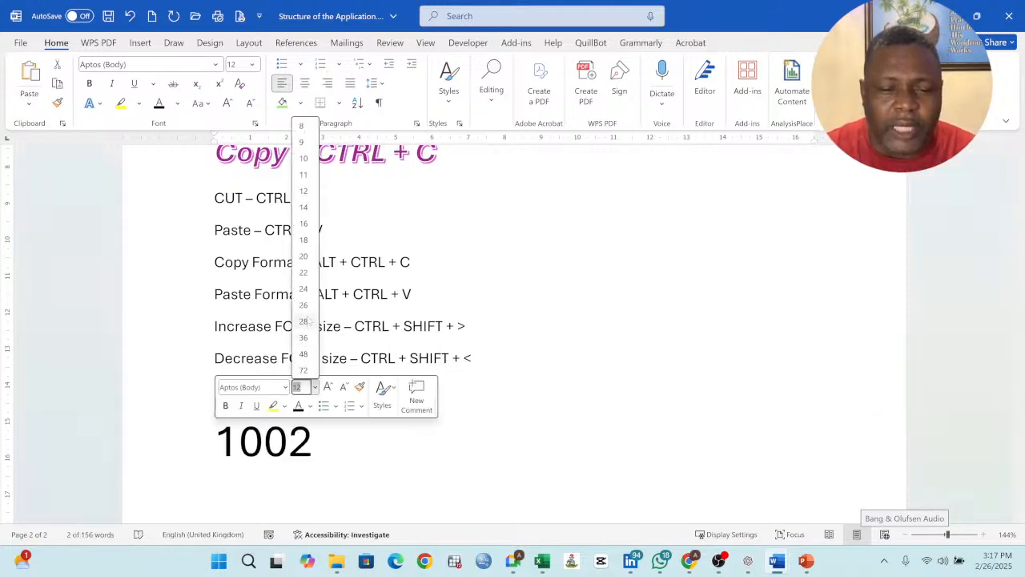
click(303, 288)
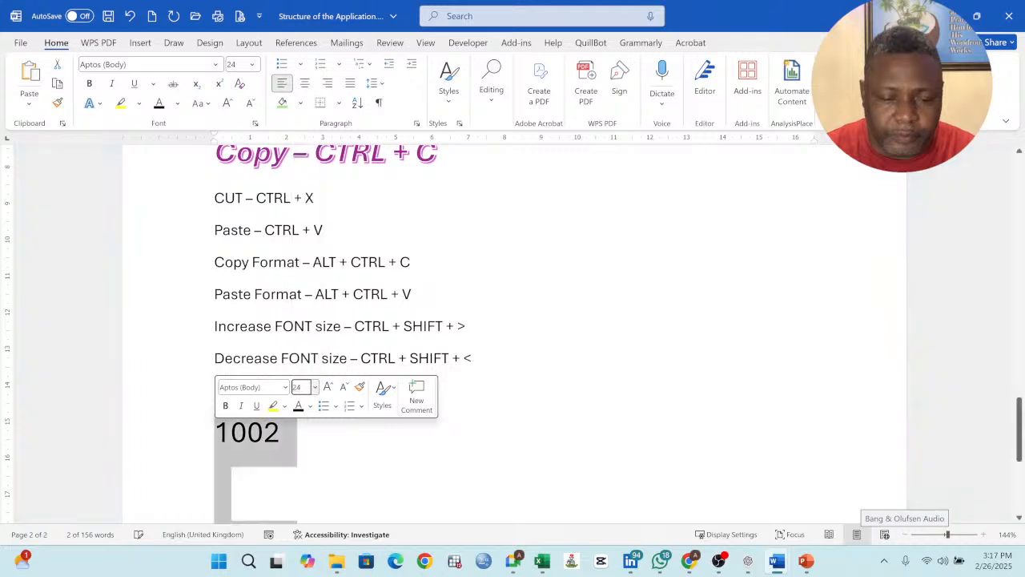
click(264, 433)
click(214, 485)
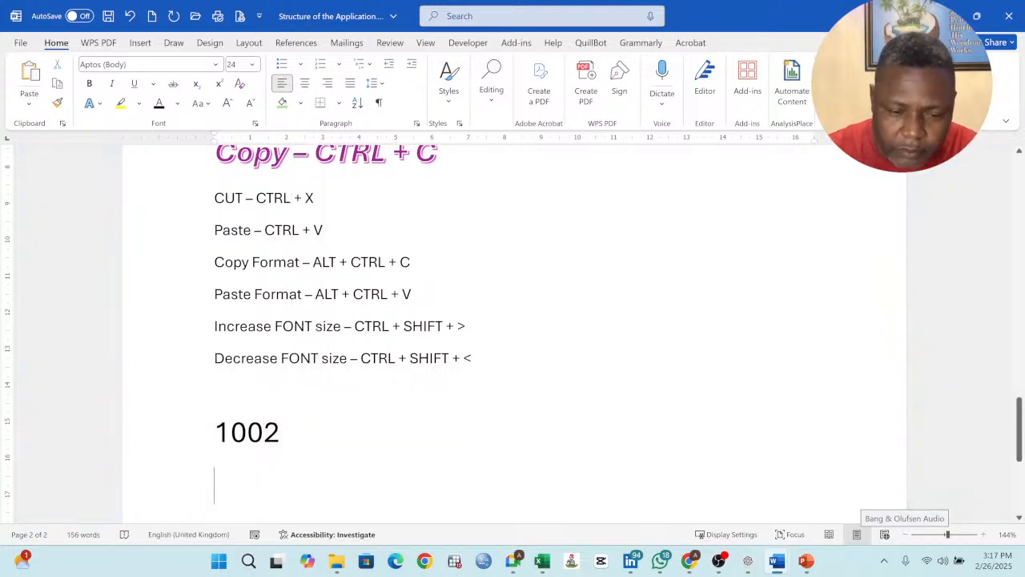
text(1002)
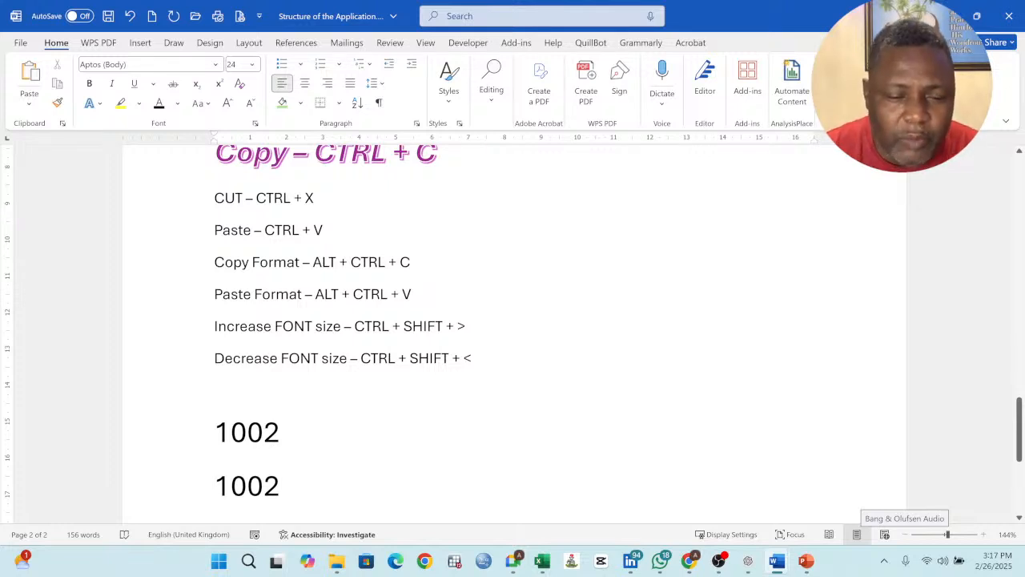
Step: Format the final 2 of the first 1002 line as superscript
drag(280, 434, 265, 434)
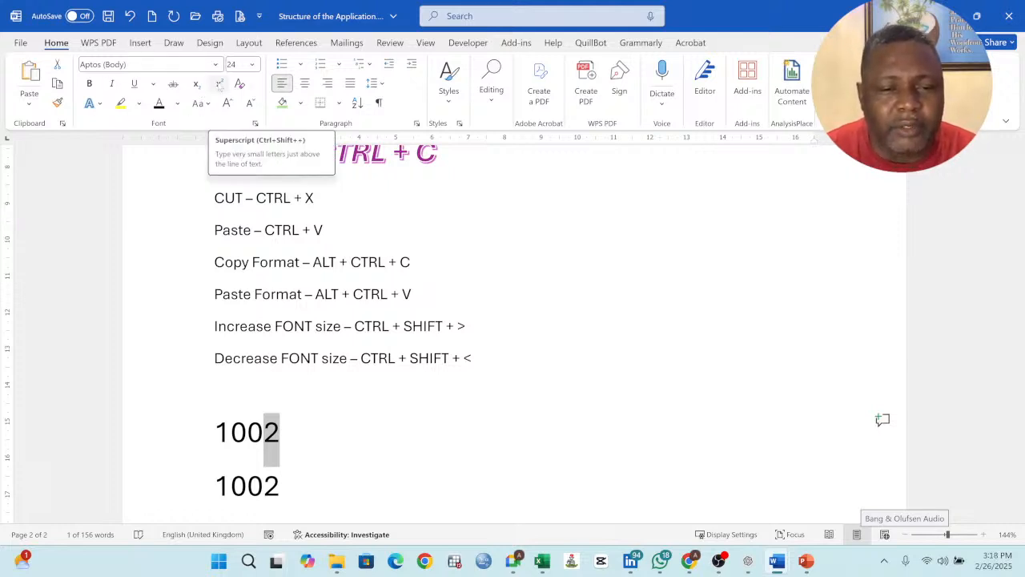
click(219, 84)
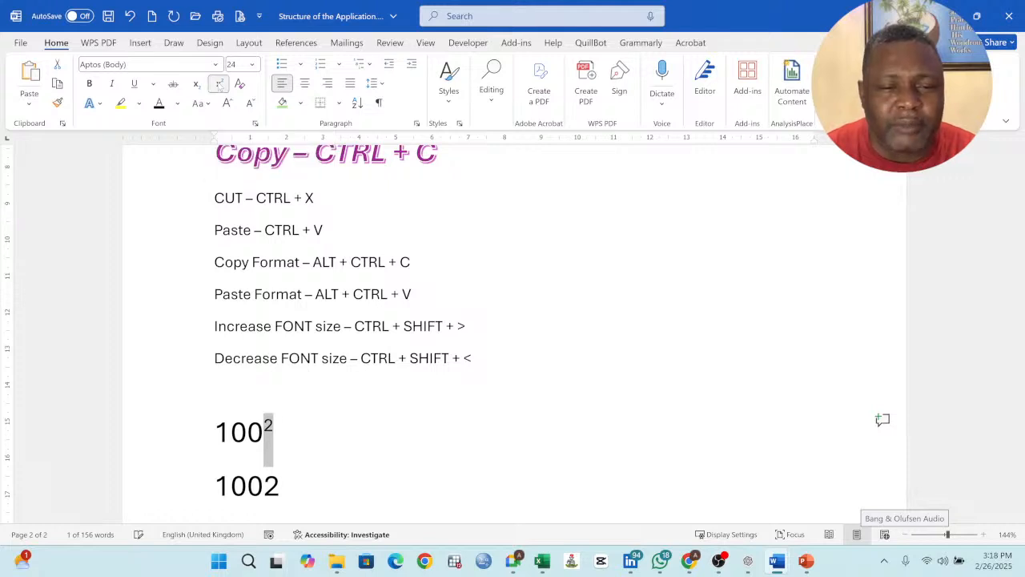
key(Right)
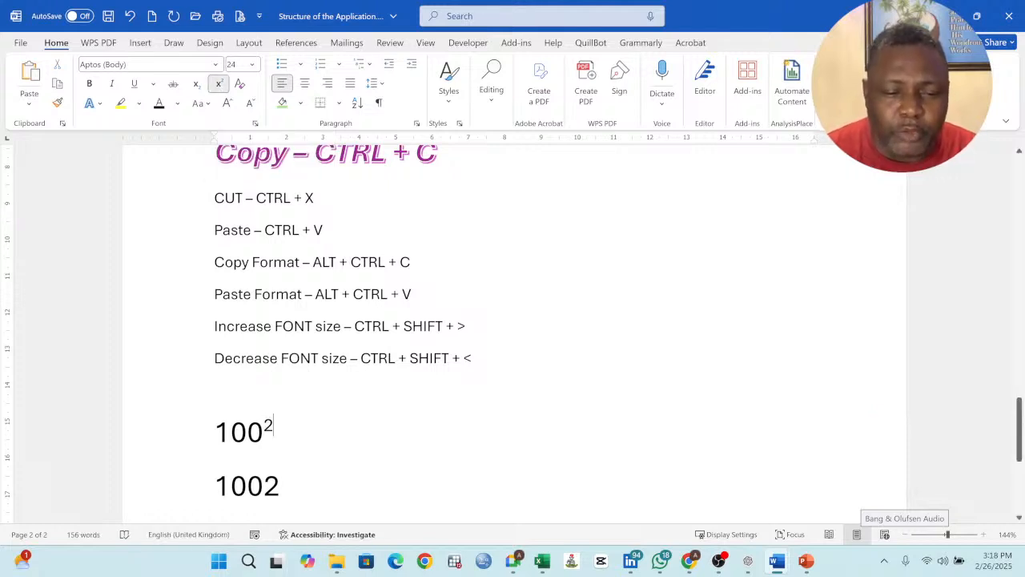
drag(275, 433, 264, 441)
click(313, 435)
Step: Format the final 2 of the second 1002 line as subscript
scroll(313, 435, down, 1)
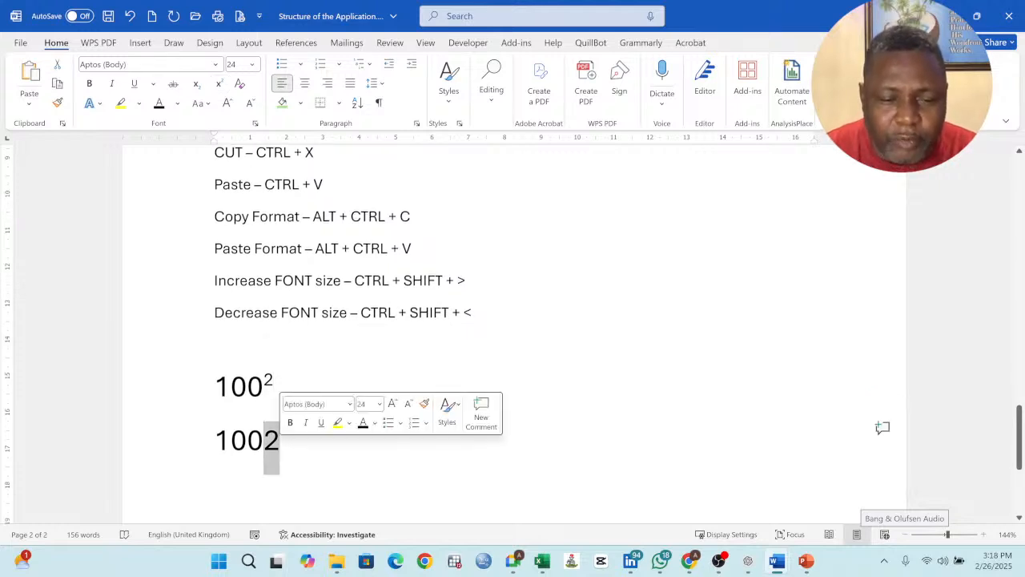
click(266, 444)
drag(264, 441, 280, 441)
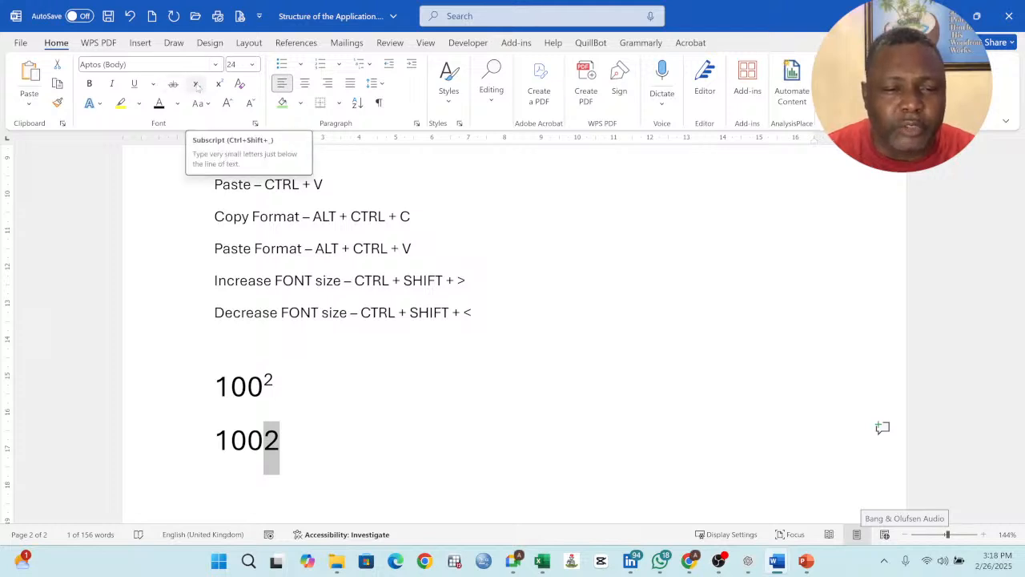
click(197, 85)
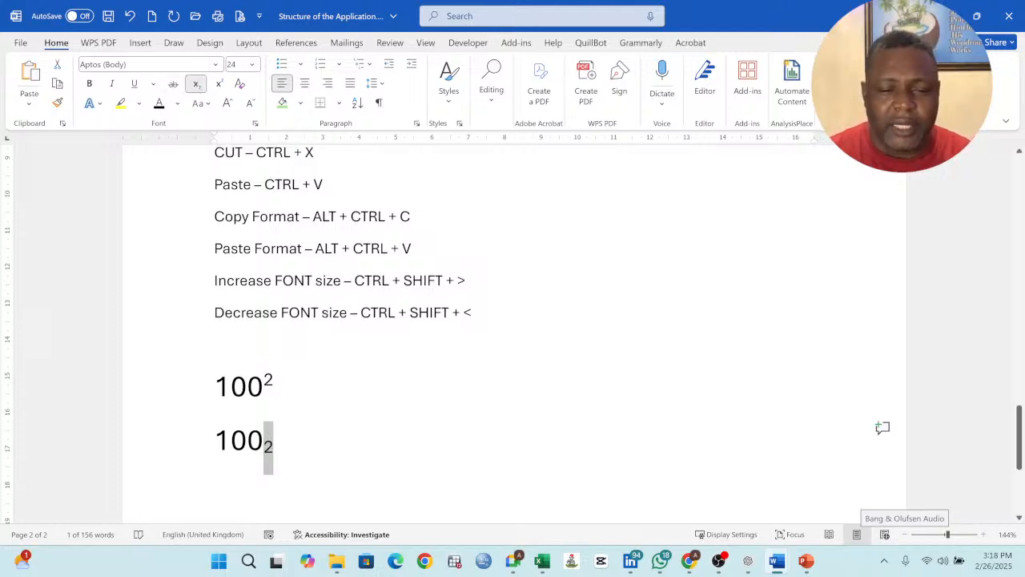
key(Right)
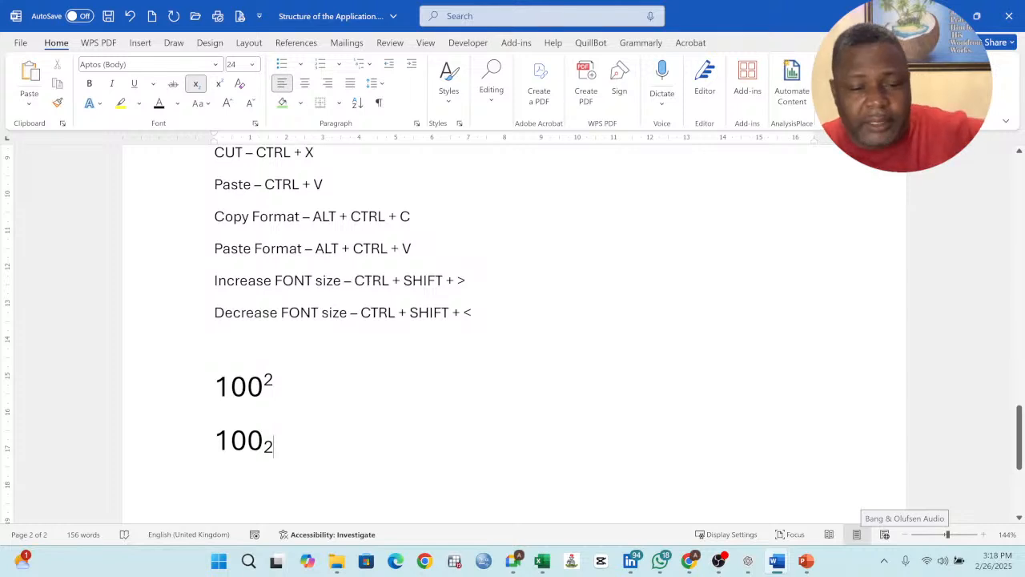
Step: Add the line "LIST of FRUITS" below the subscript example
scroll(150, 307, up, 6)
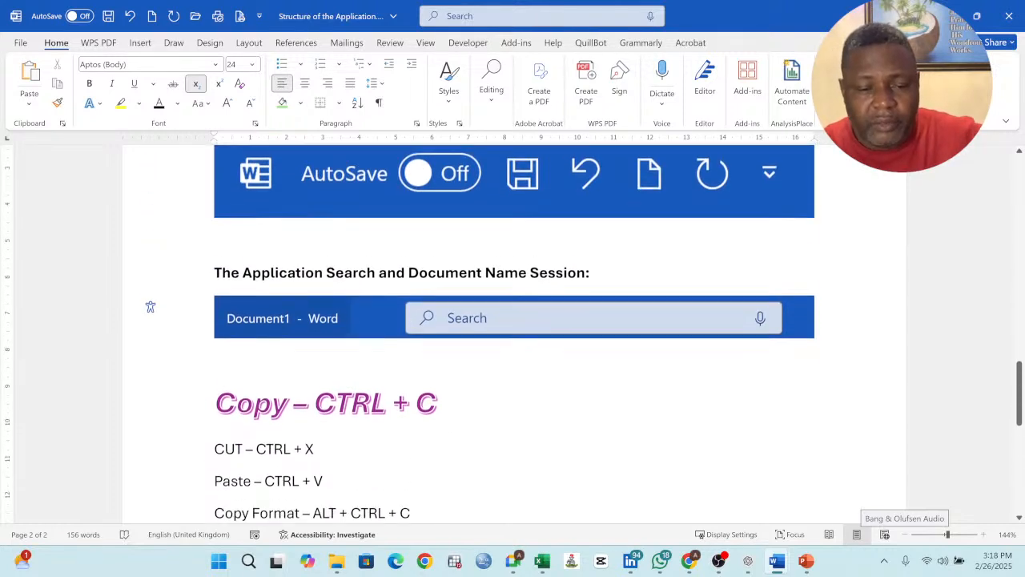
scroll(149, 306, down, 4)
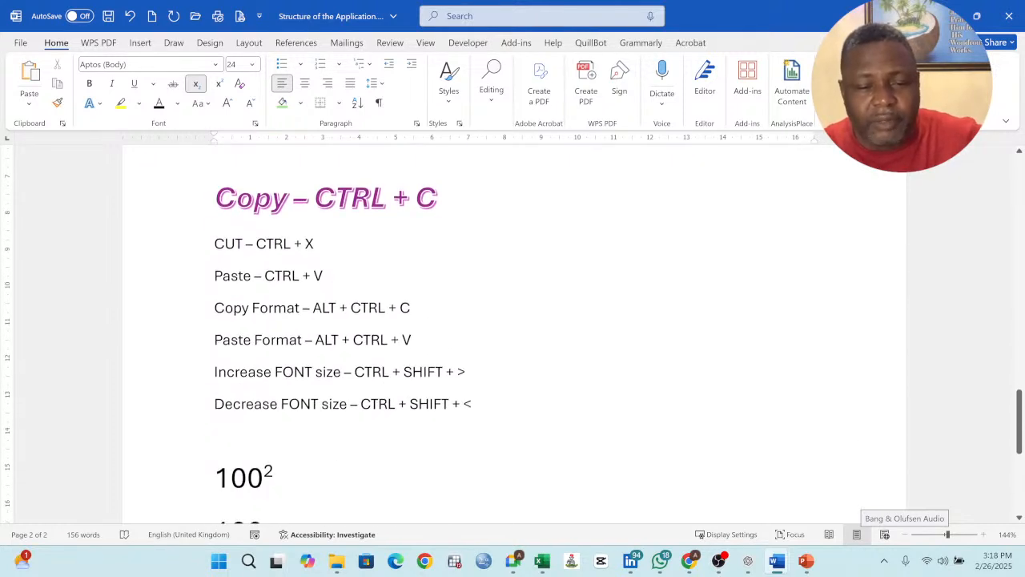
scroll(513, 332, down, 1)
scroll(513, 332, down, 3)
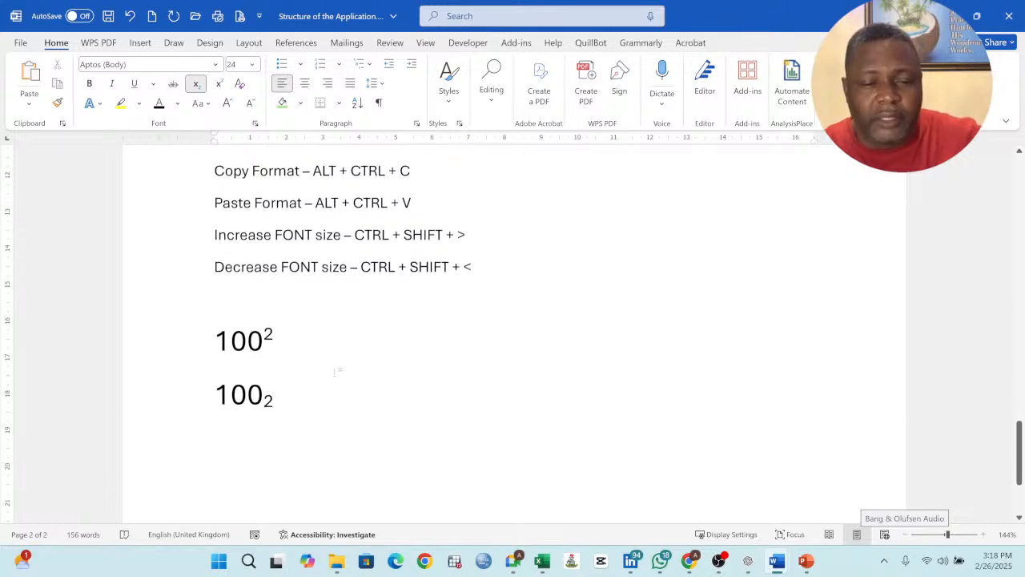
scroll(513, 333, down, 3)
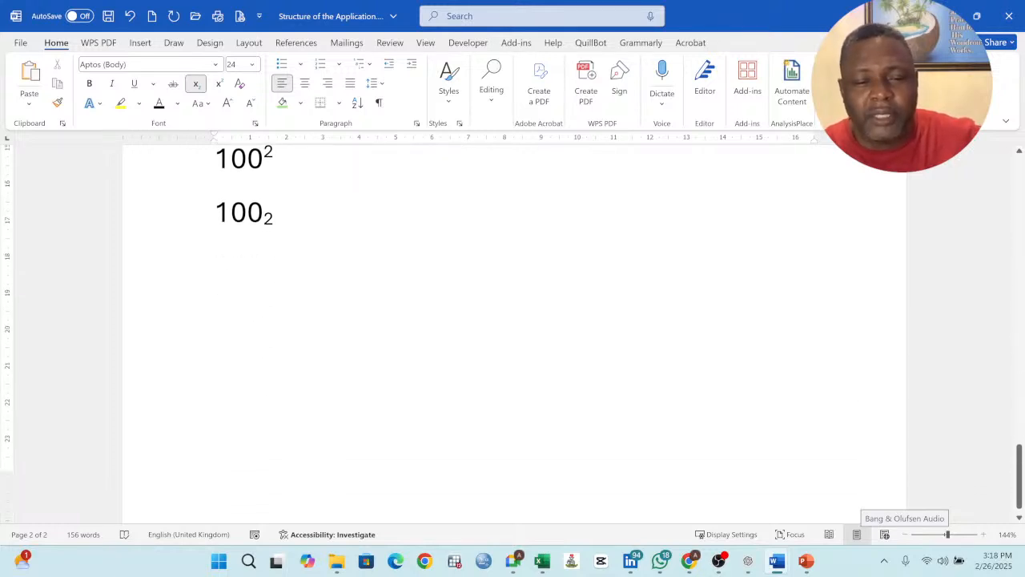
scroll(513, 333, up, 2)
click(214, 347)
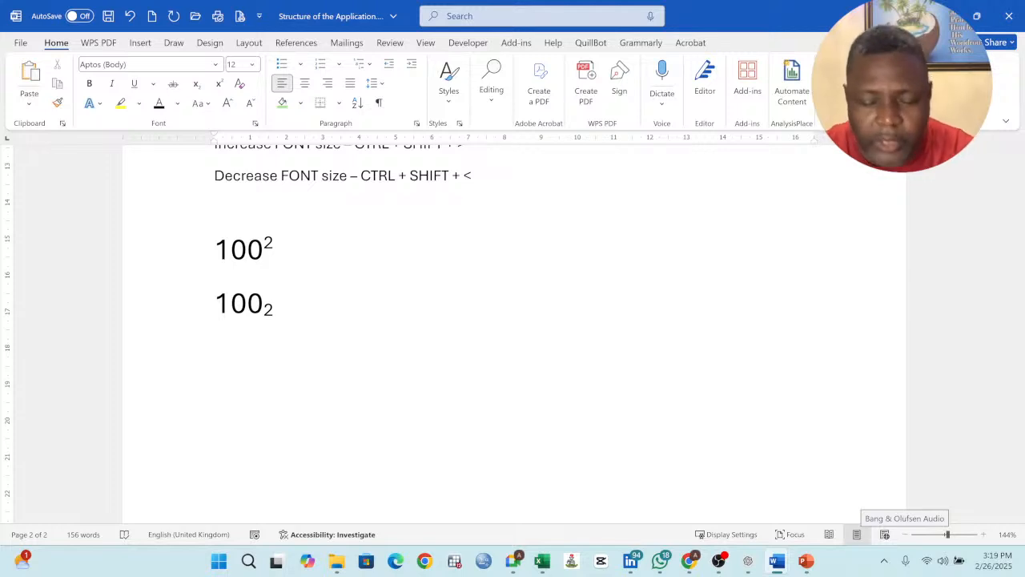
text(LIST)
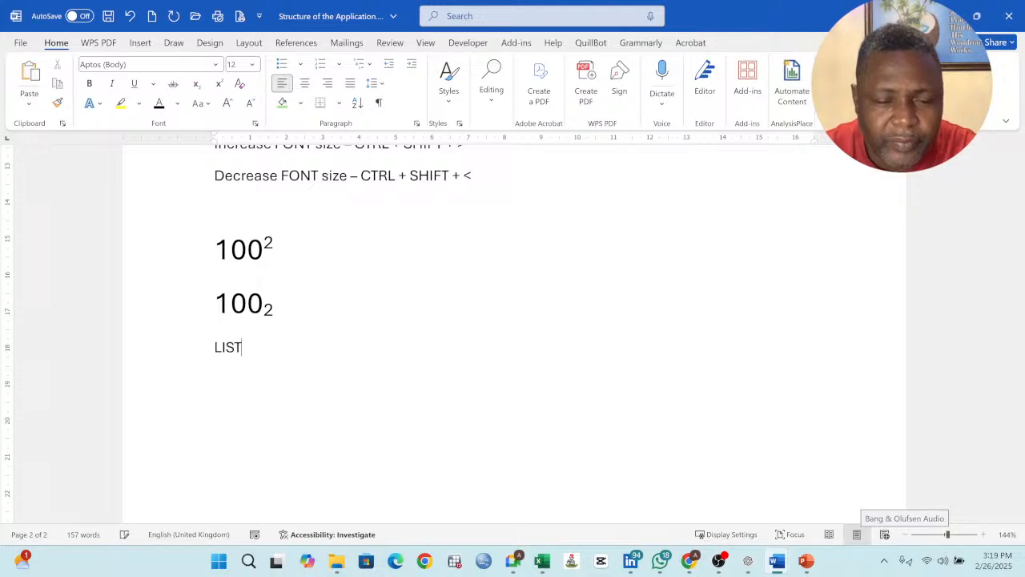
text( o)
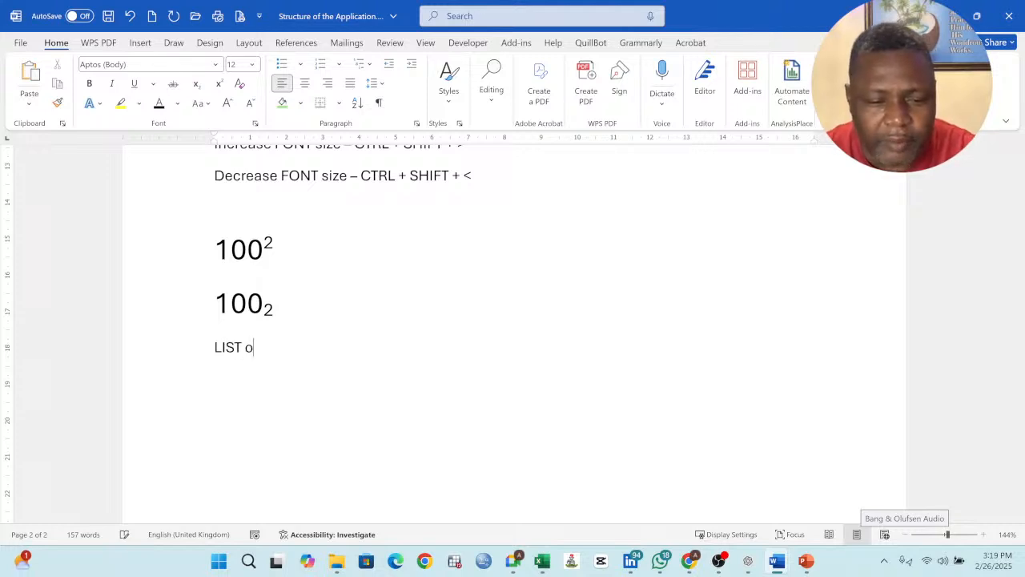
text(f P)
key(BackSpace)
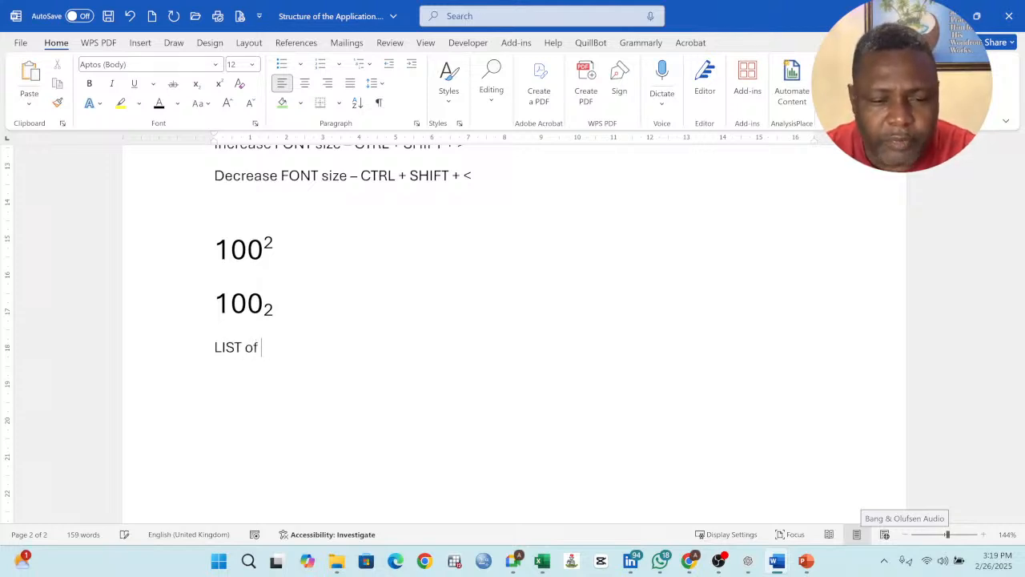
text(FRUITS)
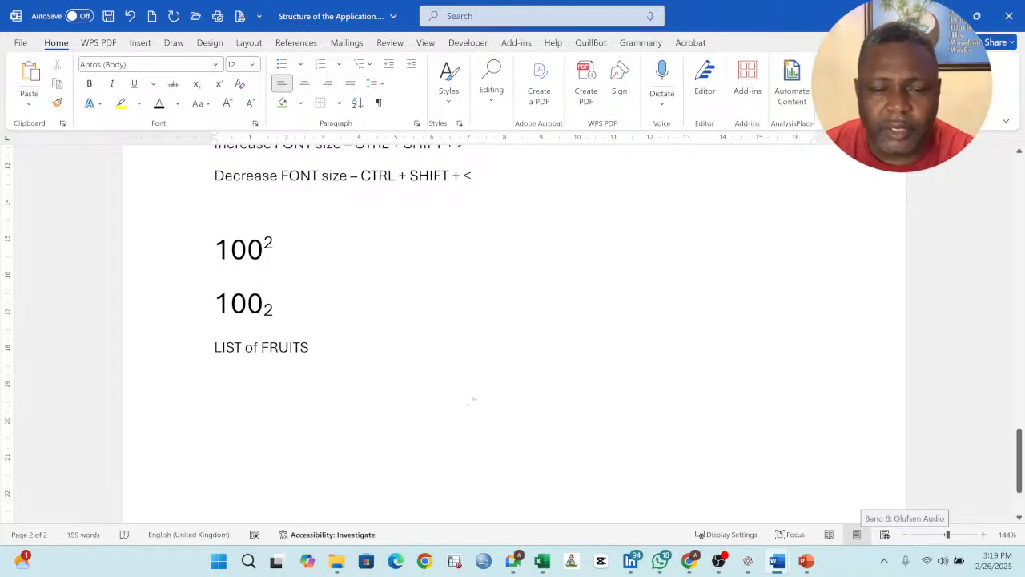
Step: Add the lines "Two Types of List", "Ordered List" and "Unordered List" below LIST of FRUITS
text(T)
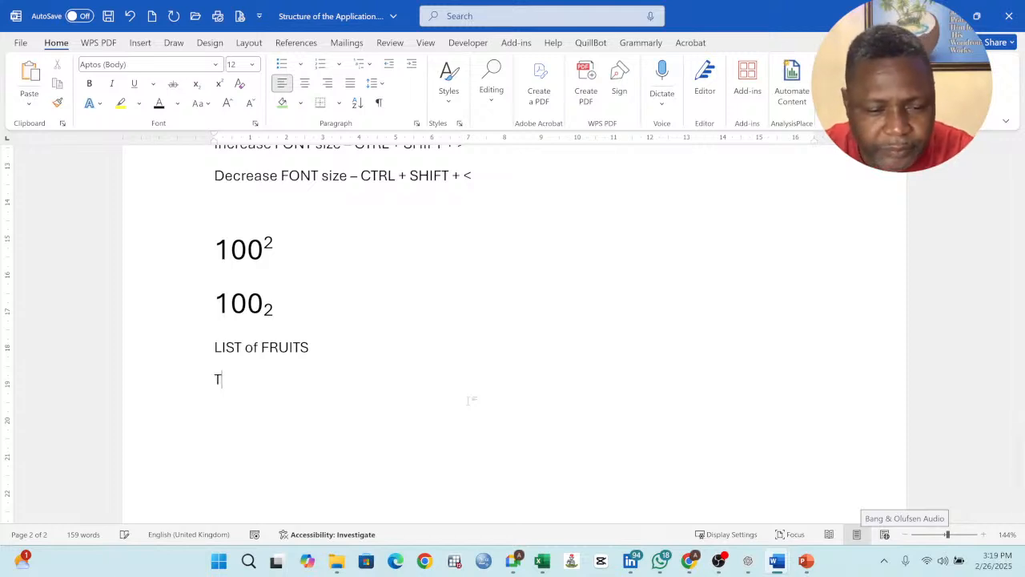
text(wo Types of )
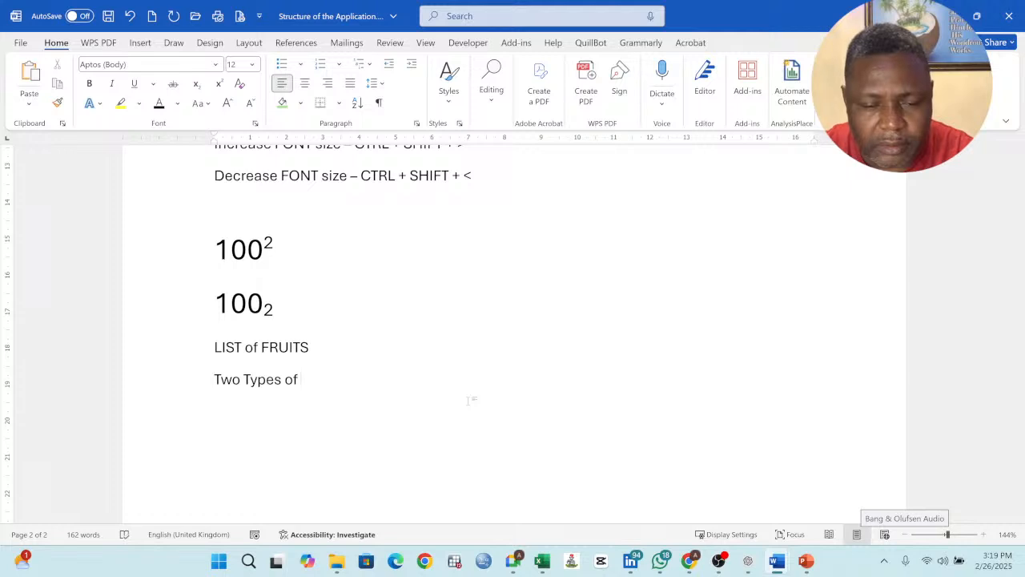
text(List)
key(Return)
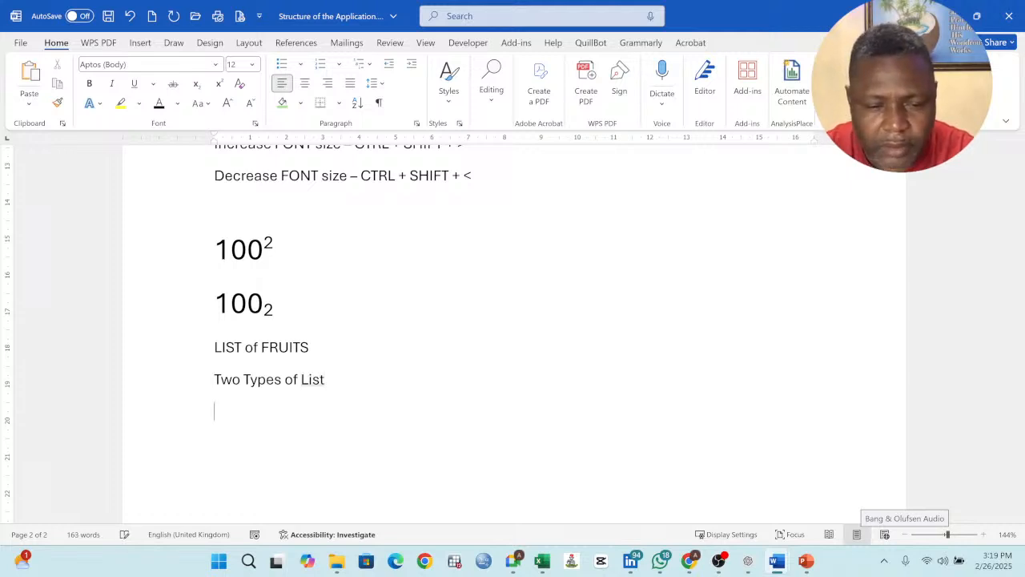
text(Or)
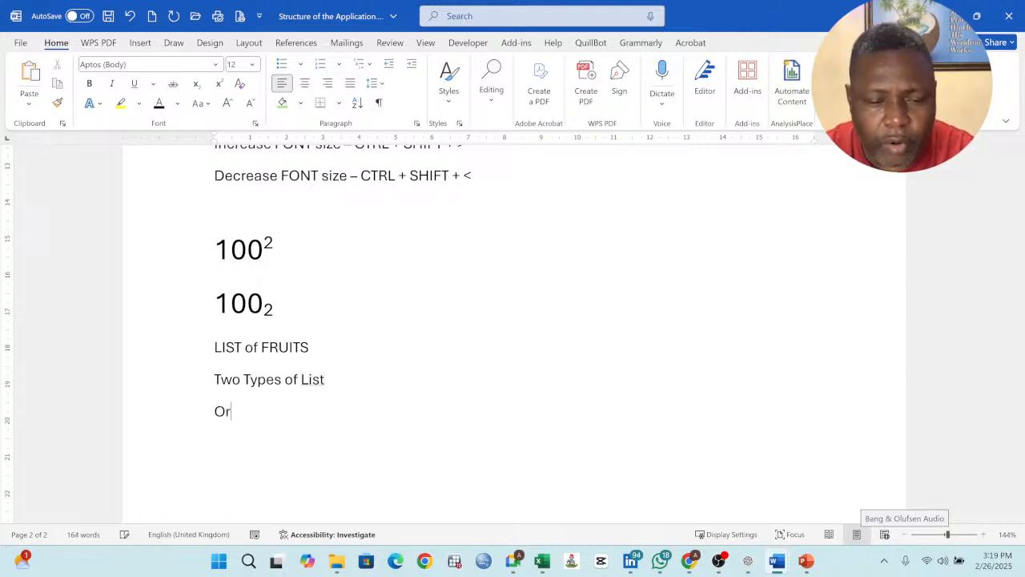
text(dered Lis)
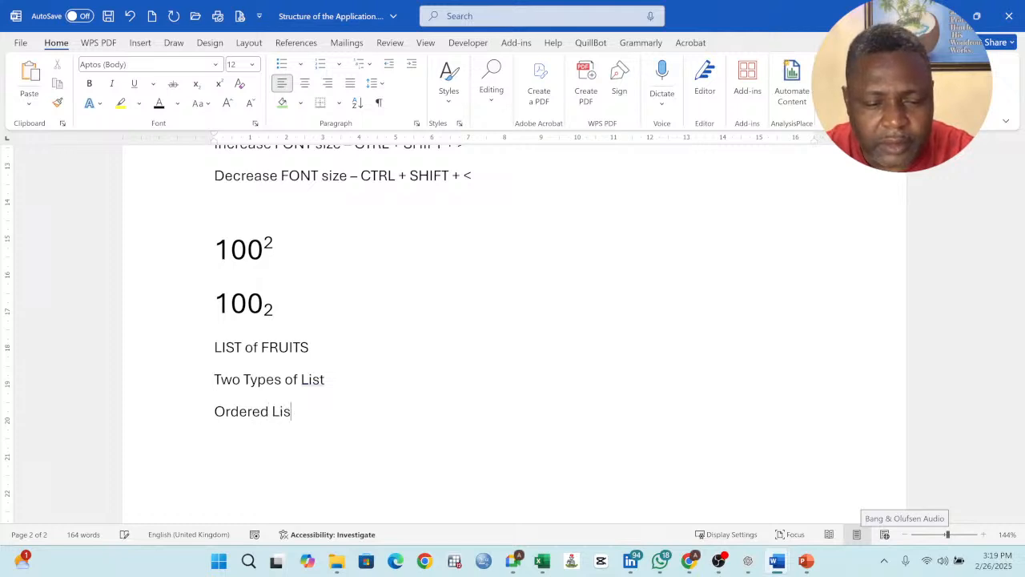
text(t U)
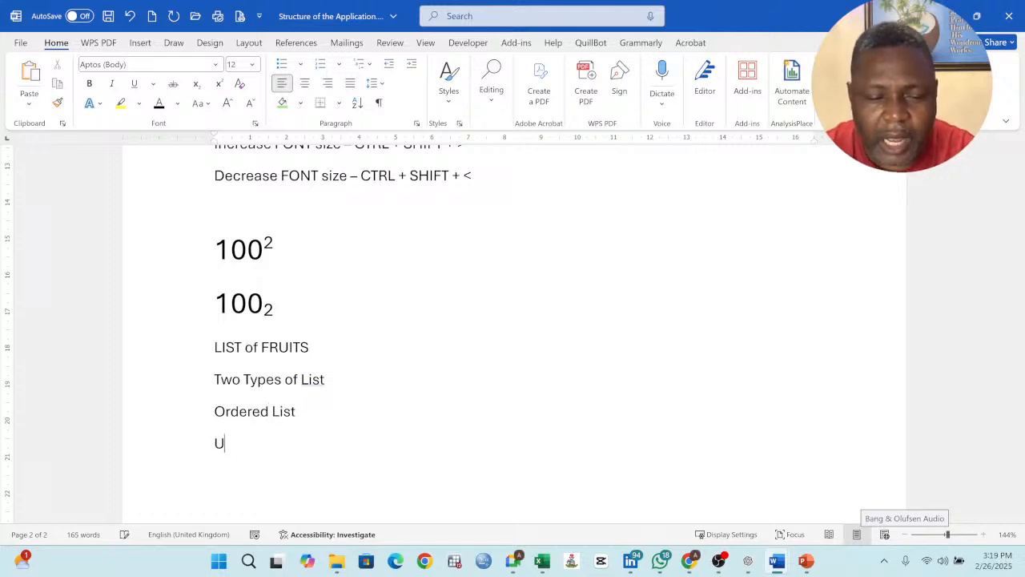
text(norder)
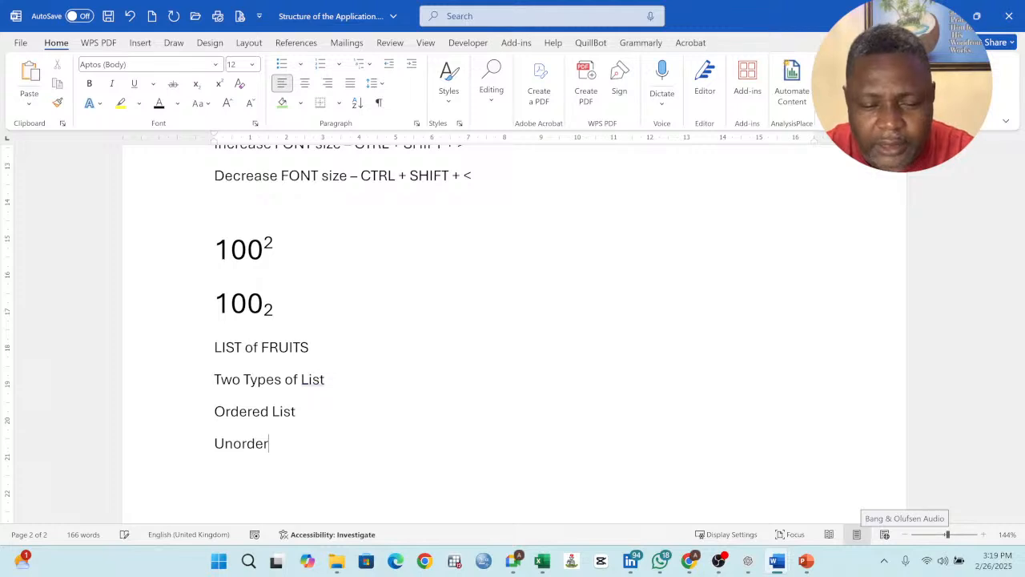
text(ed List)
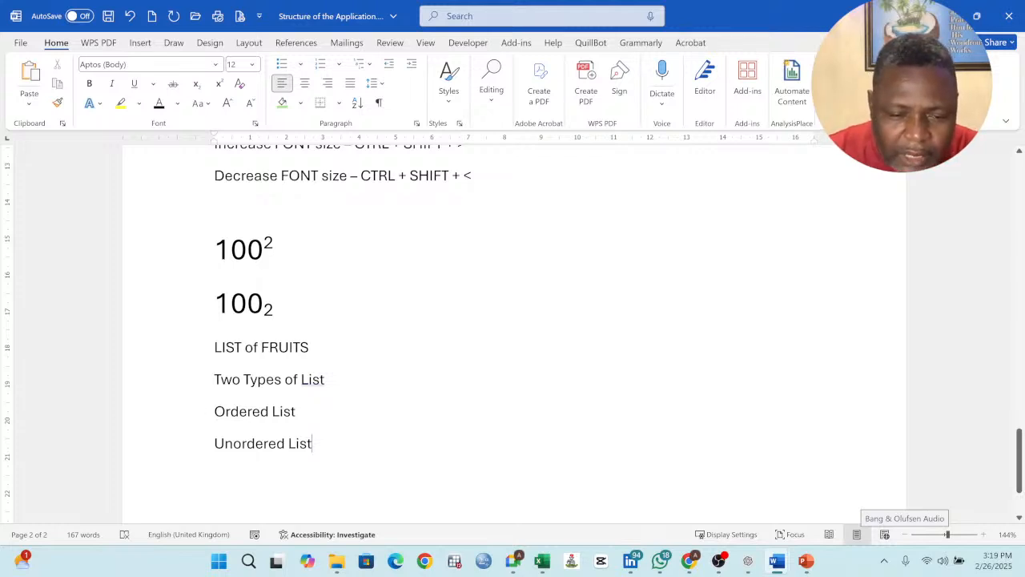
Step: Turn the Ordered List and Unordered List lines into a bulleted list with solid round bullets
click(215, 412)
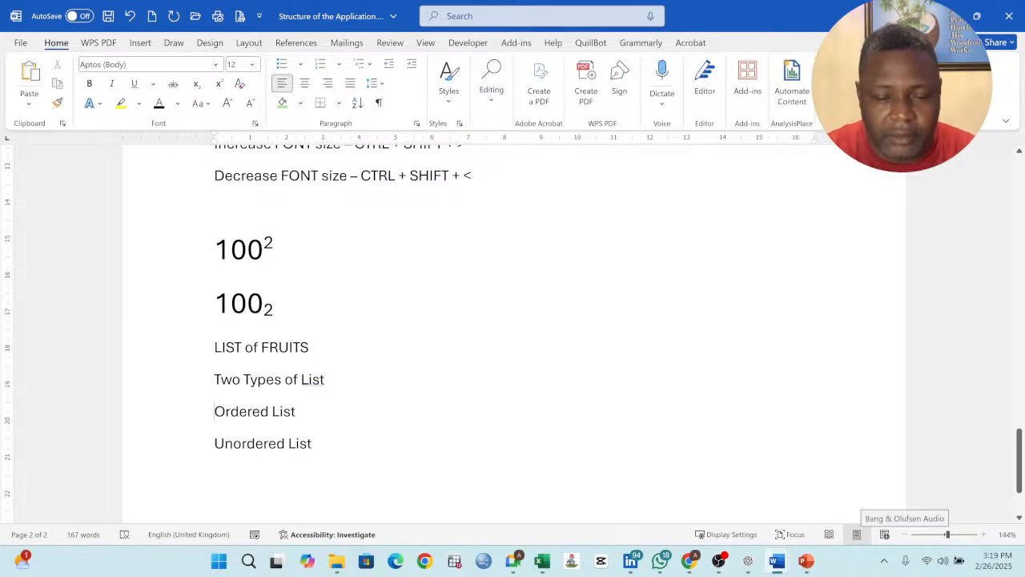
key(shift+Down)
key(shift+Down)
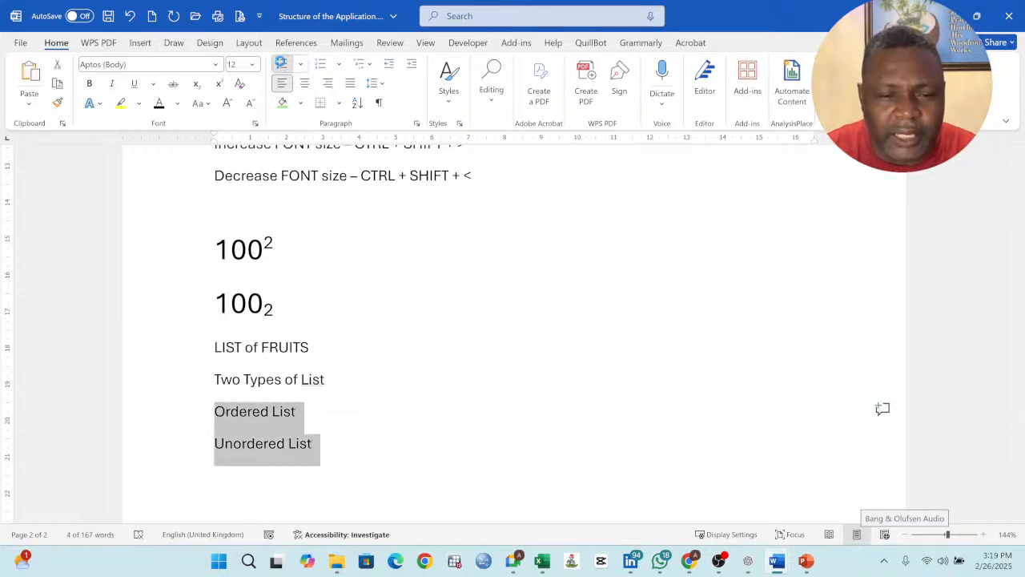
click(281, 63)
click(378, 418)
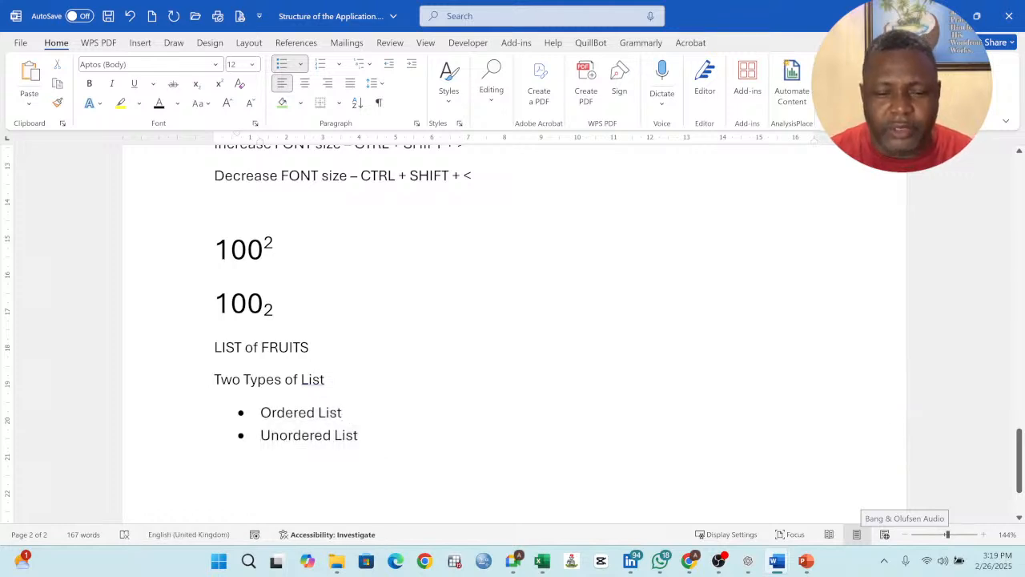
drag(200, 437, 200, 414)
click(370, 437)
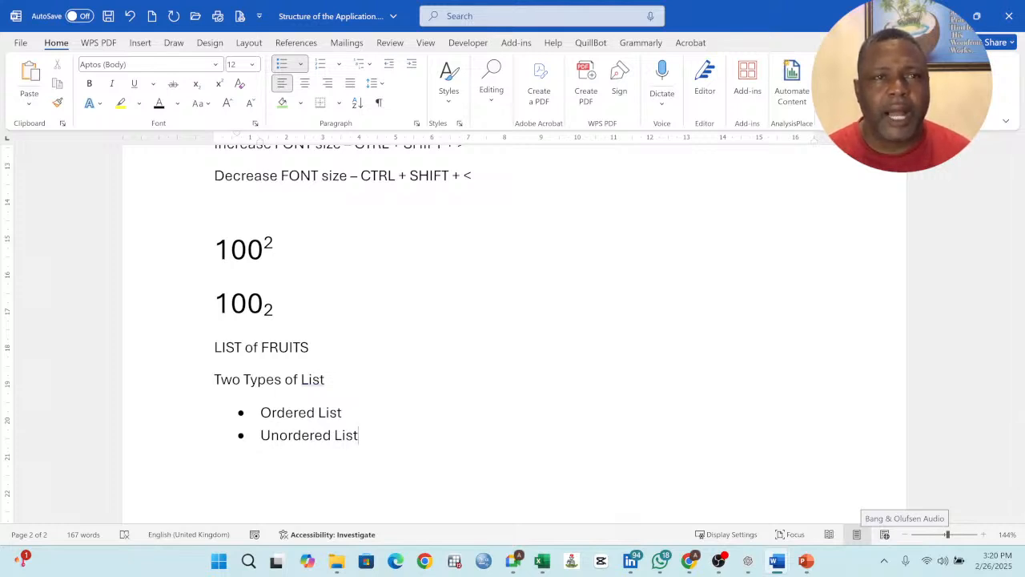
key(alt+Tab)
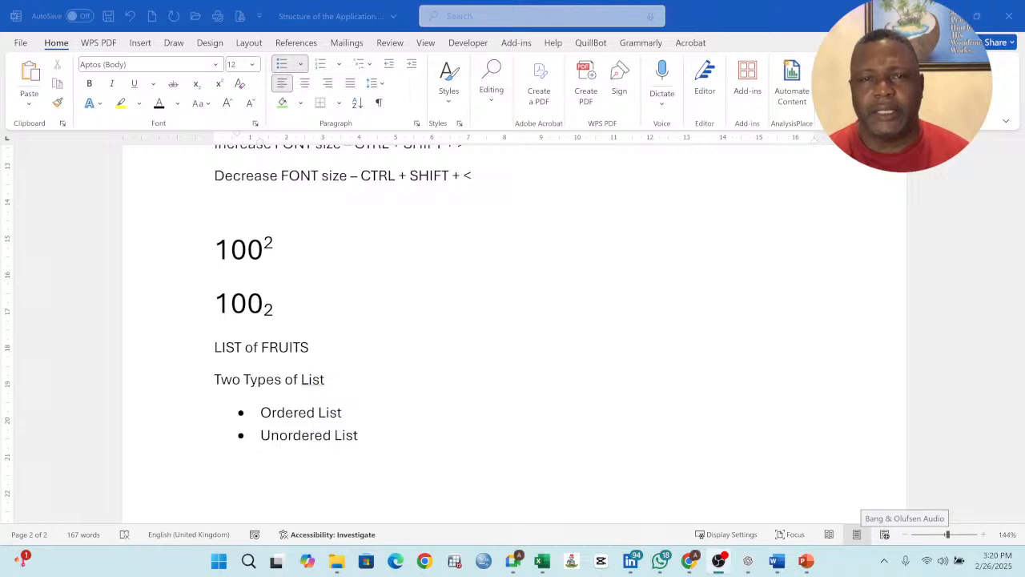
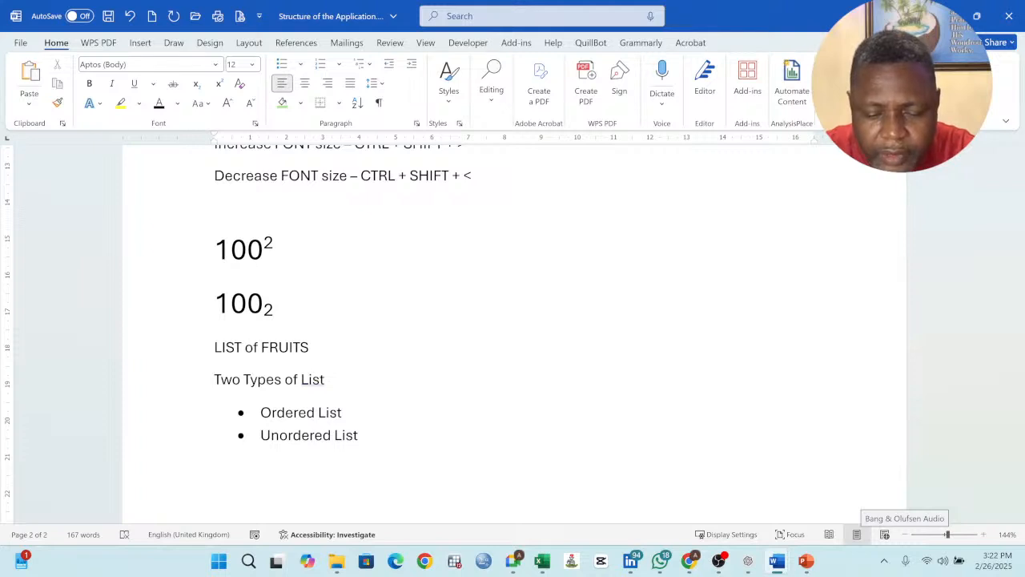
Step: Add the fruit names Banana, Orange, Apple and Mango on separate lines below the bulleted list types
text(Banana)
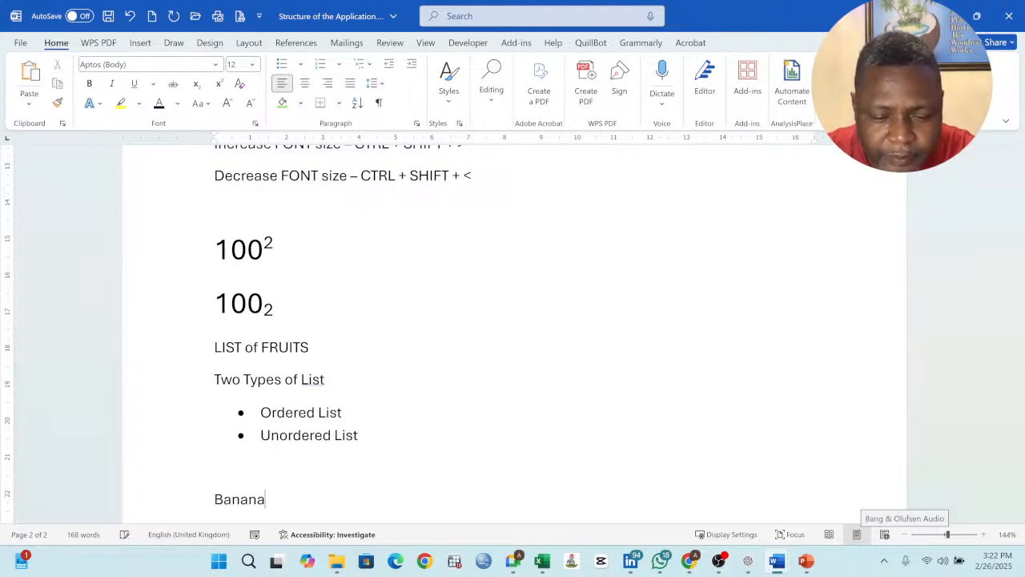
key(Return)
text(Orange)
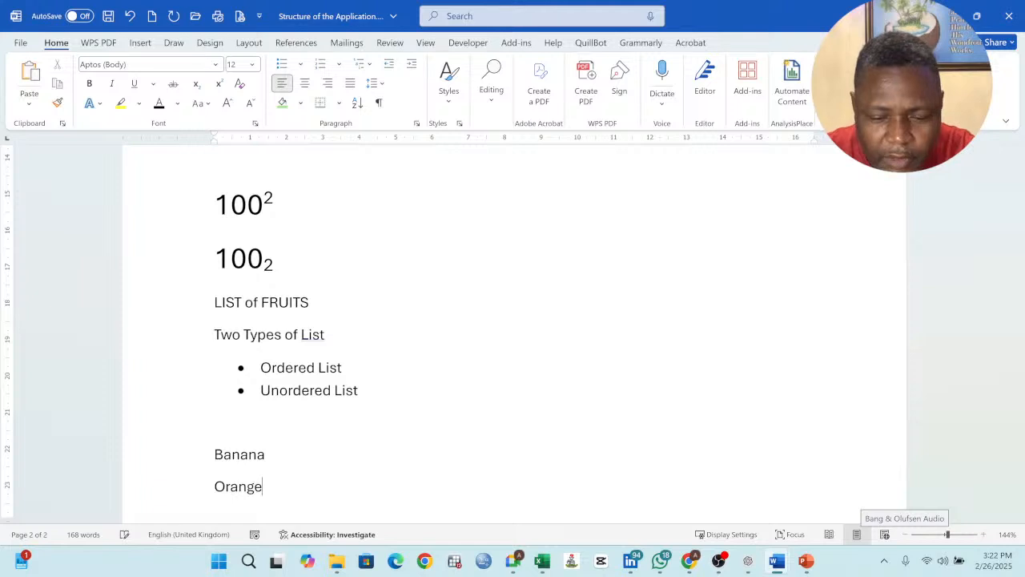
key(ctrl+Return)
text(A)
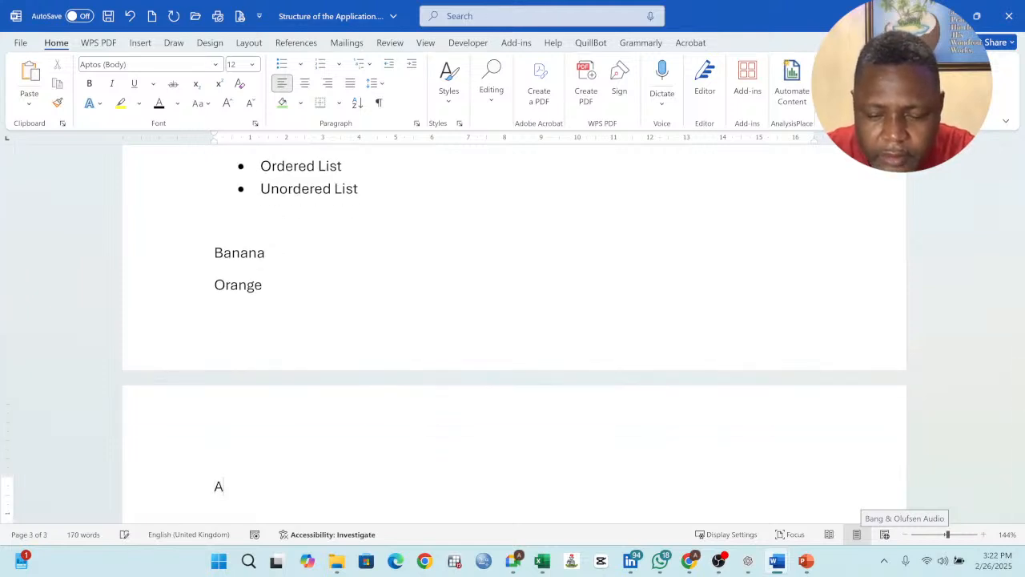
text(pple)
key(Return)
text(Mango)
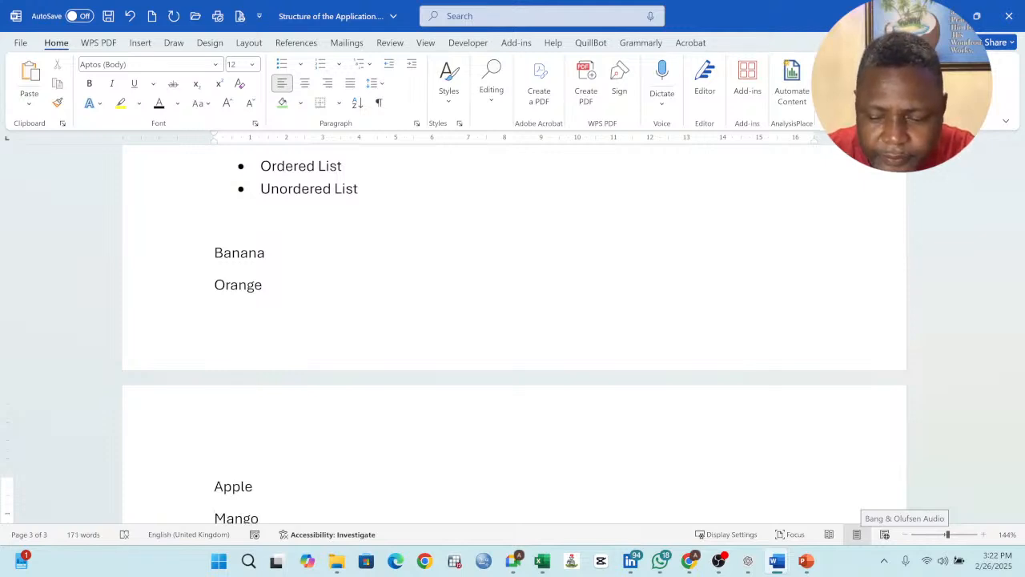
key(Return)
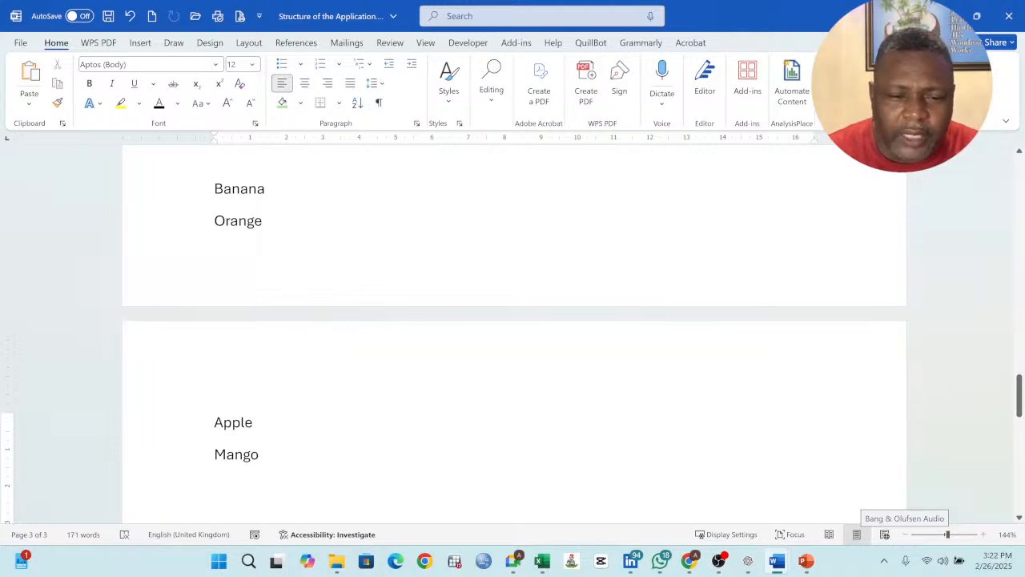
Step: Apply solid round bullets to the Banana, Orange, Apple and Mango lines
scroll(514, 333, up, 2)
scroll(514, 332, down, 1)
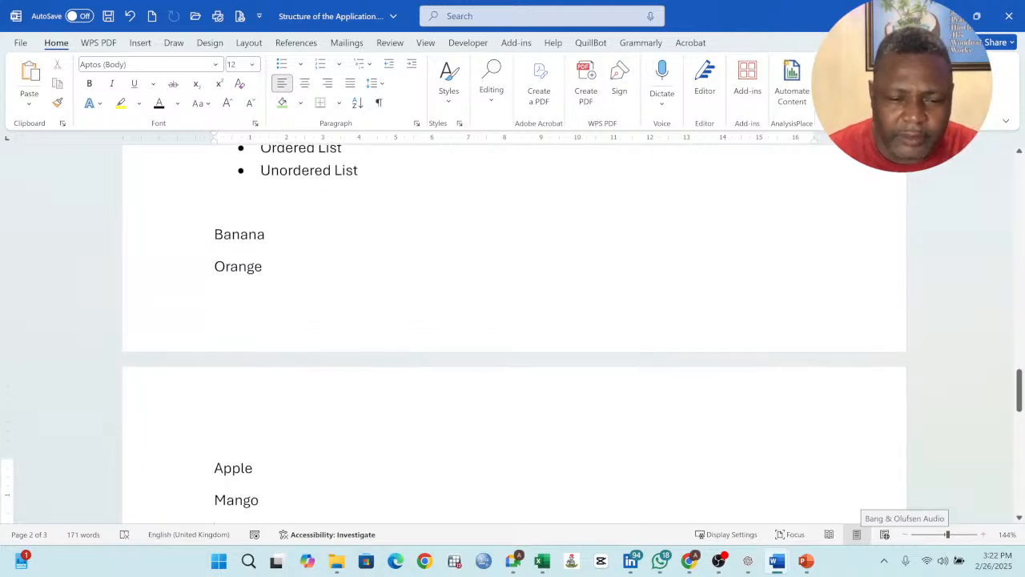
drag(259, 501, 214, 254)
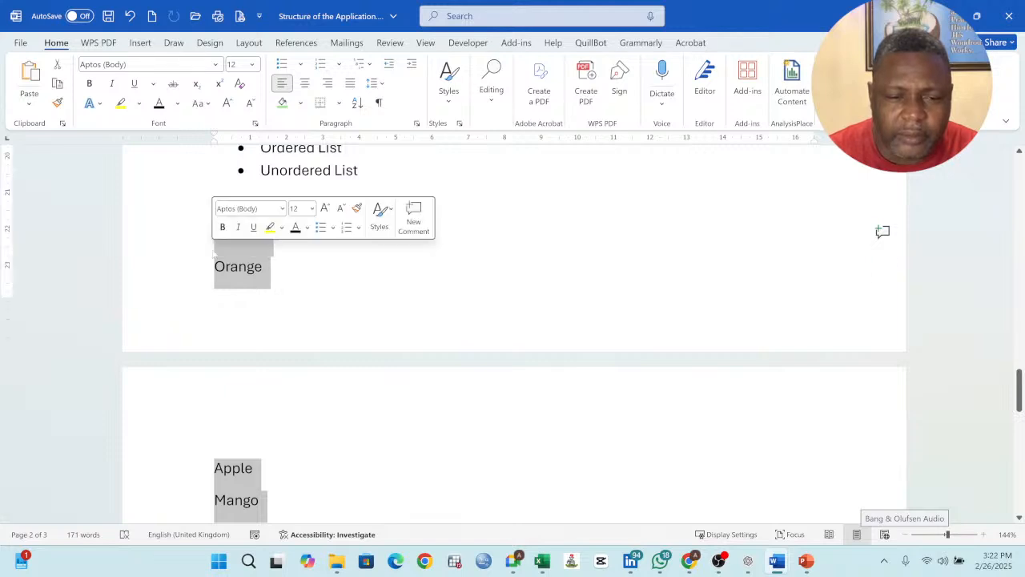
click(282, 64)
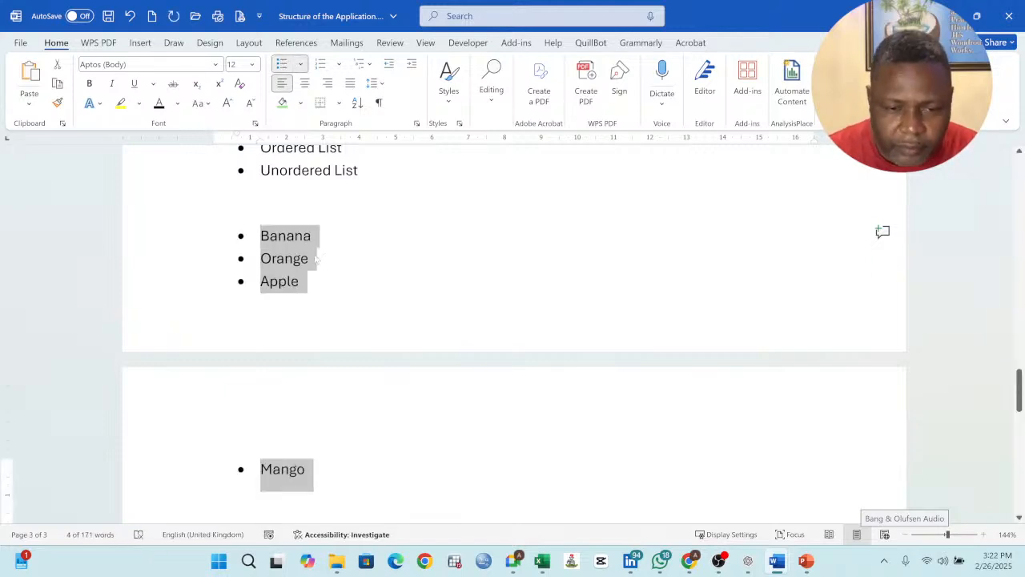
Step: Preview the bullet library and change the fruit list's bullets to check marks
click(300, 65)
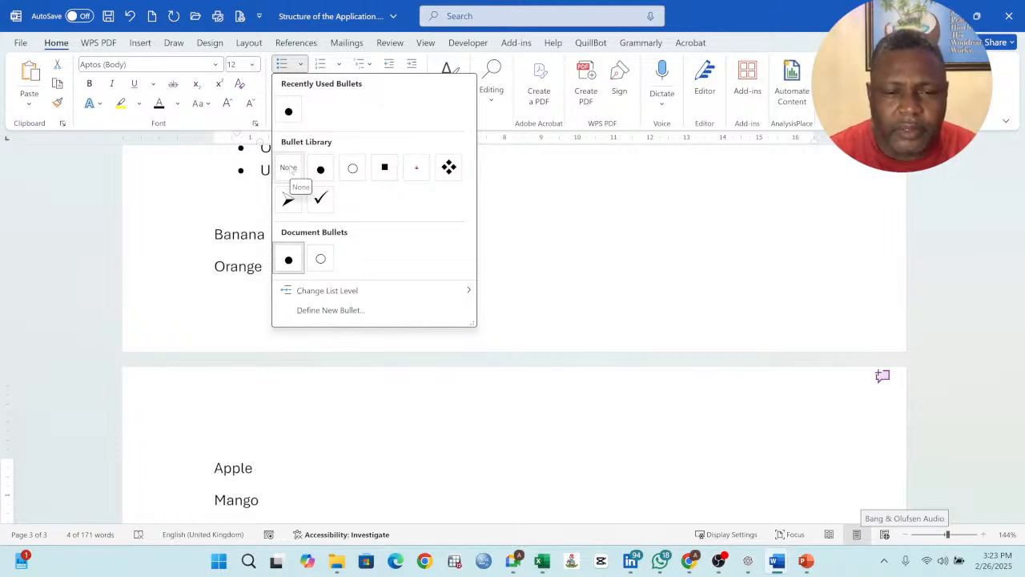
click(301, 64)
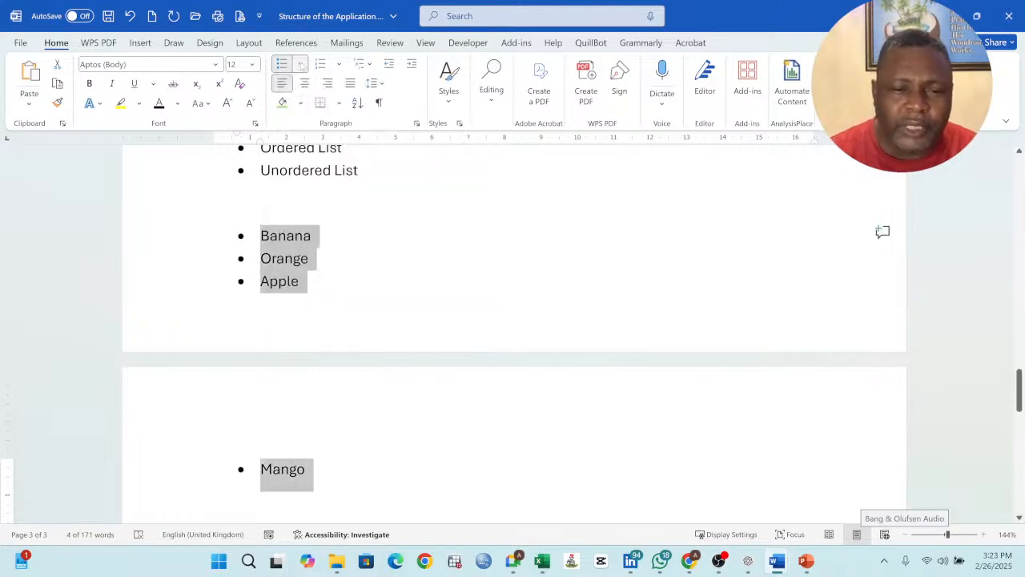
click(301, 65)
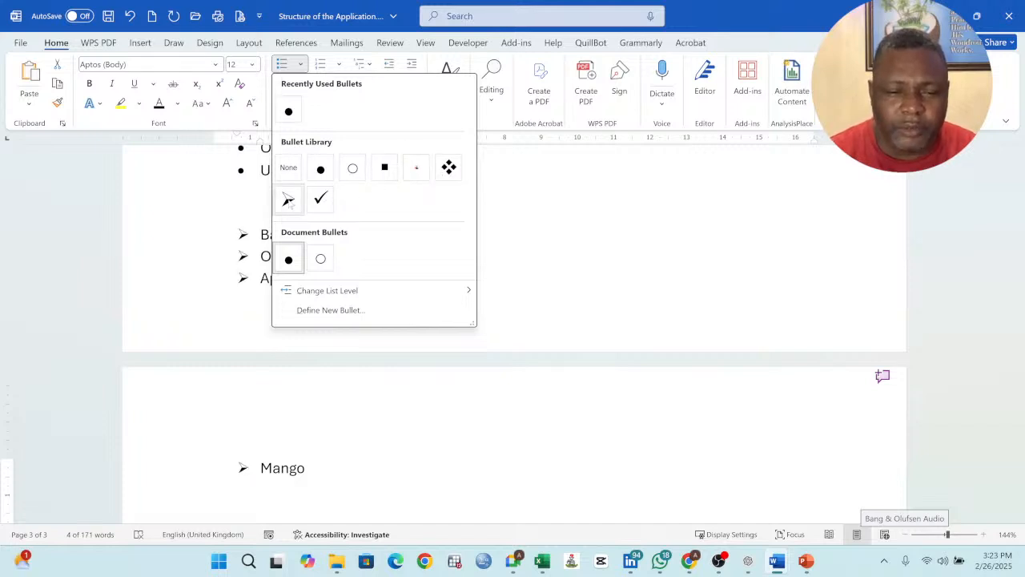
key(Escape)
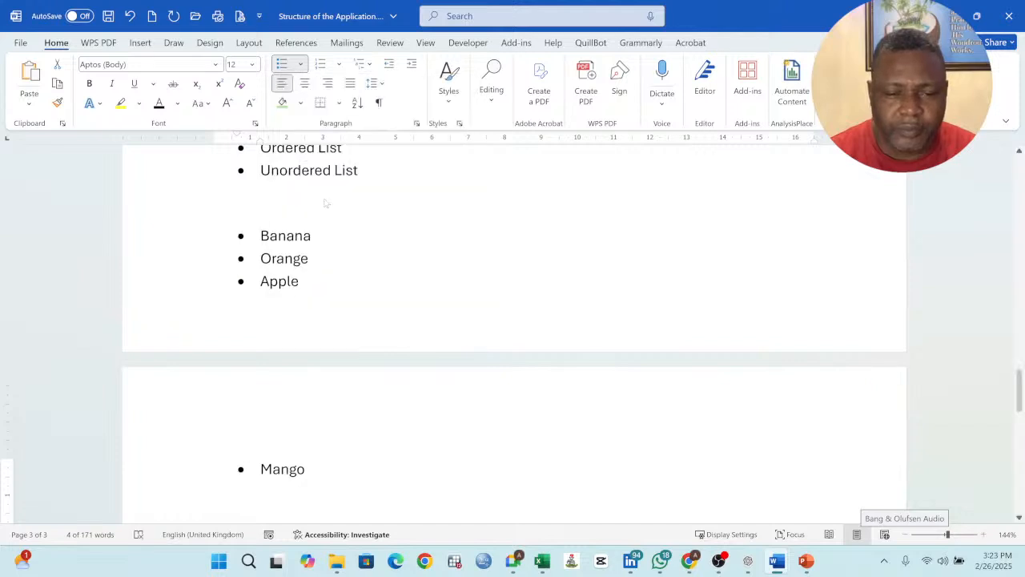
click(318, 238)
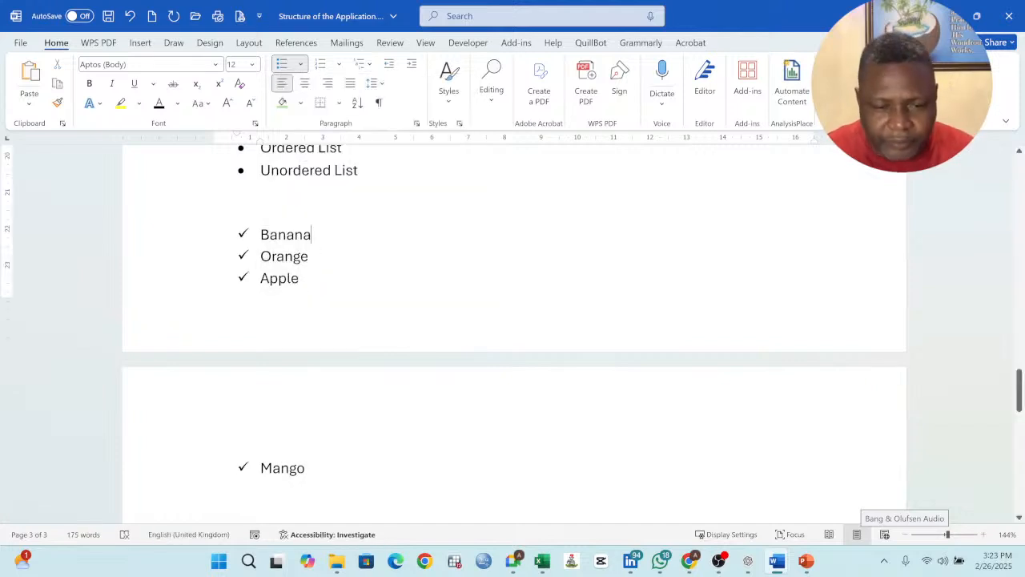
Step: Remove the bullets from the four fruit lines and number them with the 1., 2., 3. format
drag(314, 471, 261, 234)
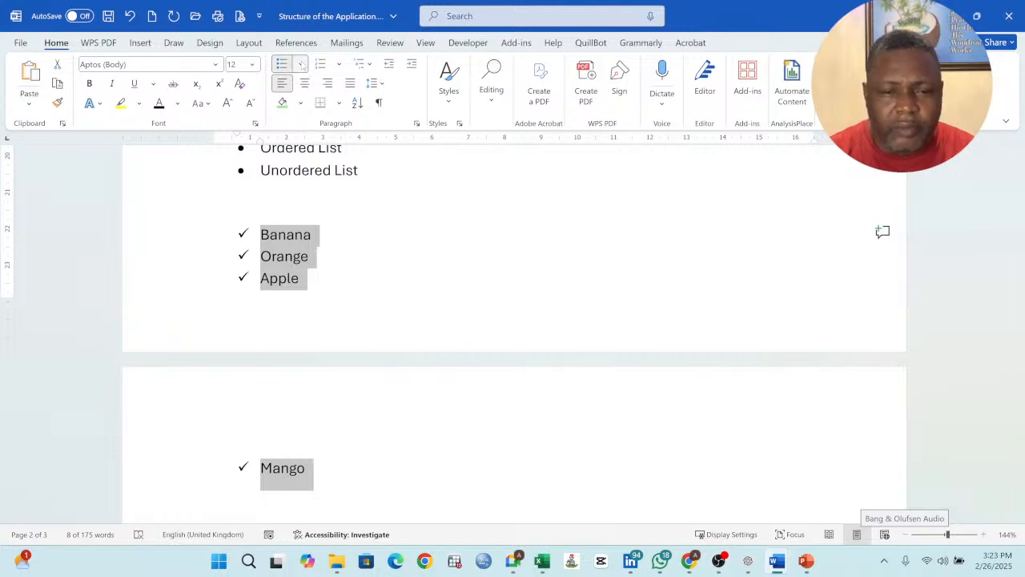
click(301, 64)
click(288, 168)
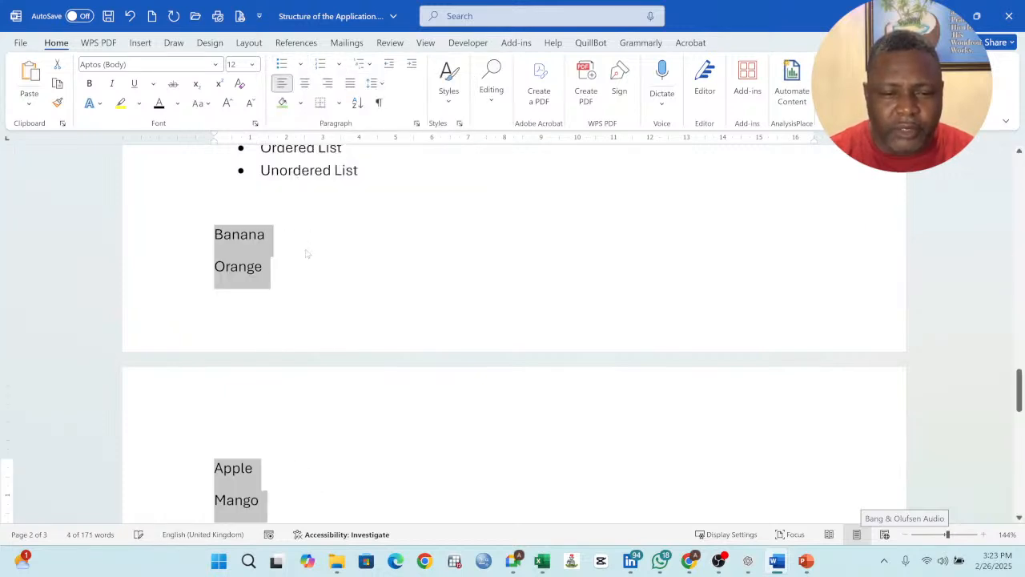
click(339, 64)
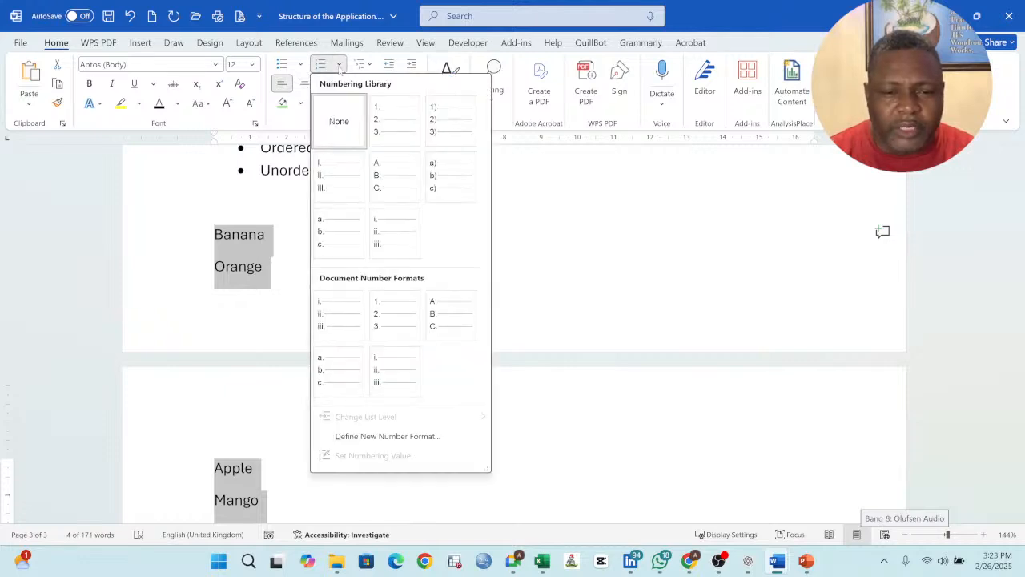
click(389, 121)
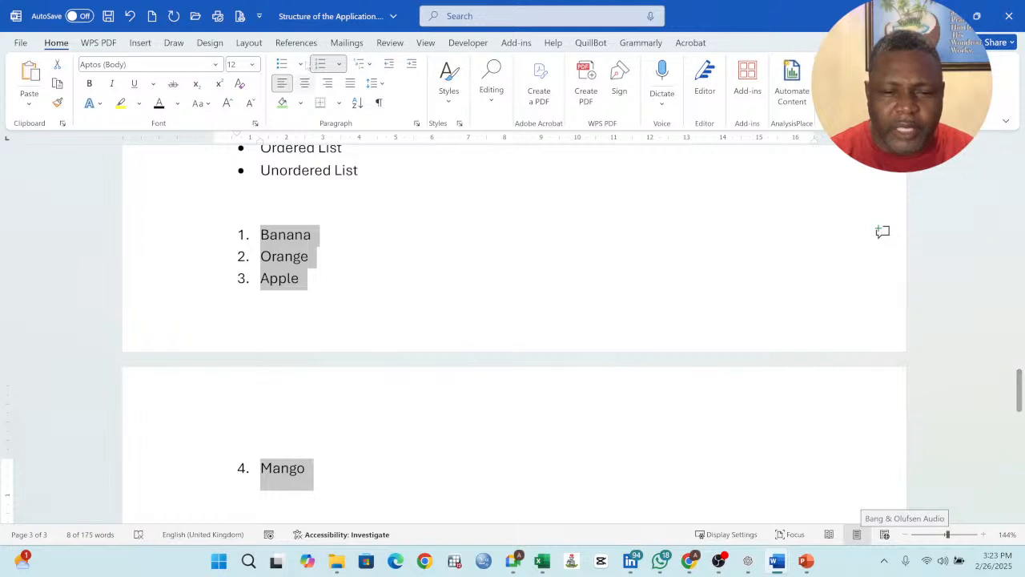
Step: Examine the available number formats and the multilevel list styles for the selected fruit list
click(339, 64)
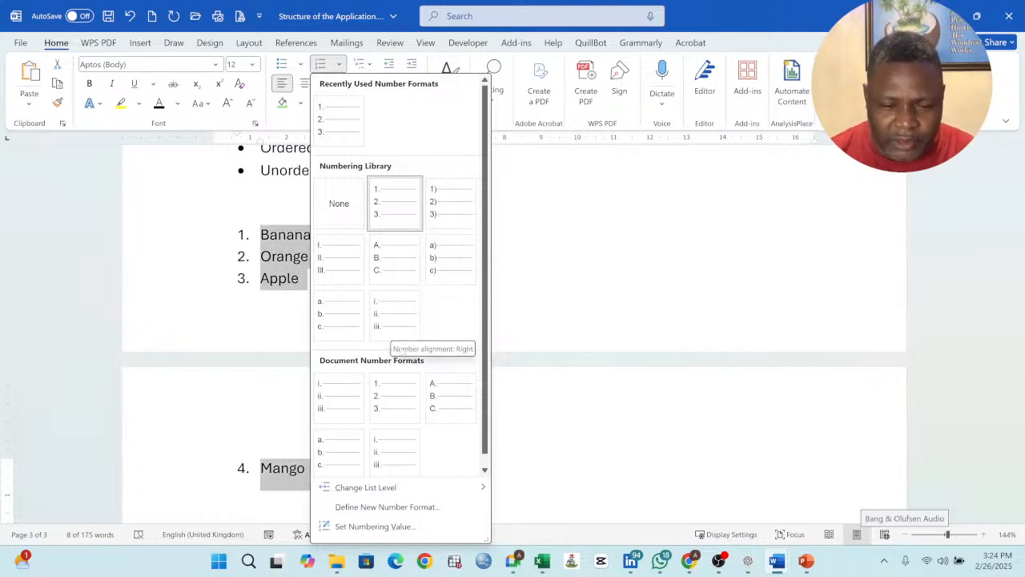
scroll(430, 407, down, 1)
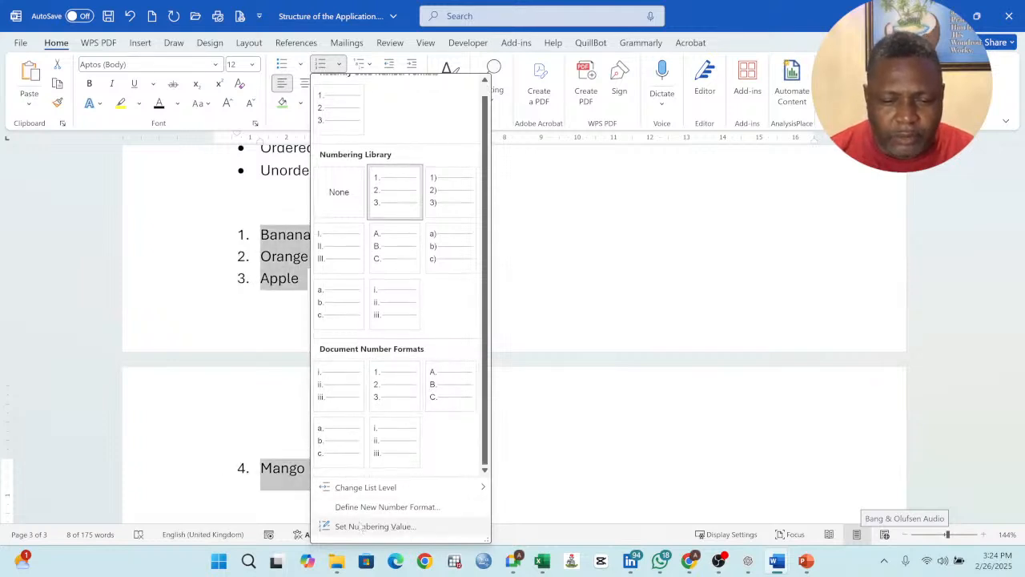
mouse_move(479, 487)
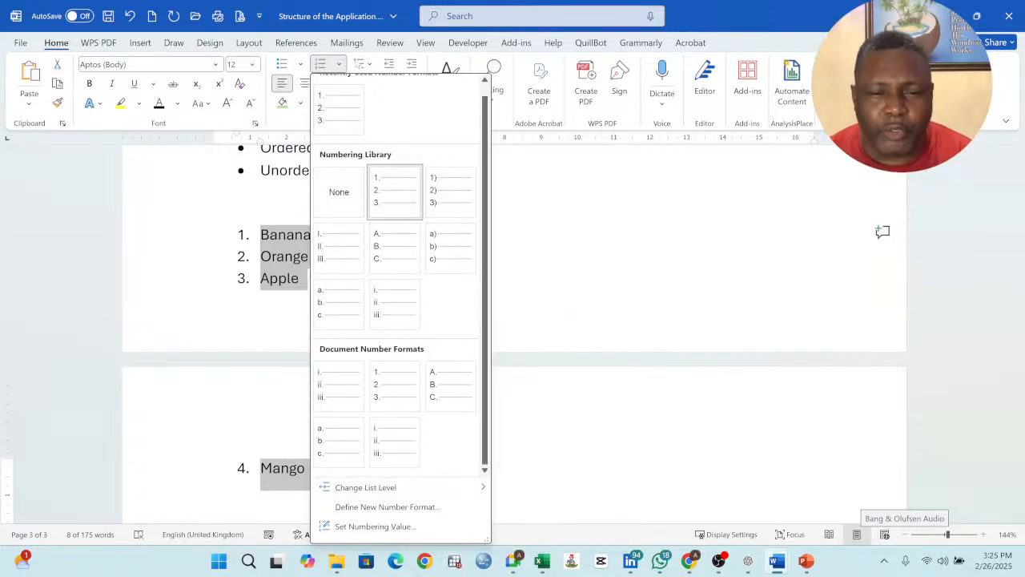
click(339, 64)
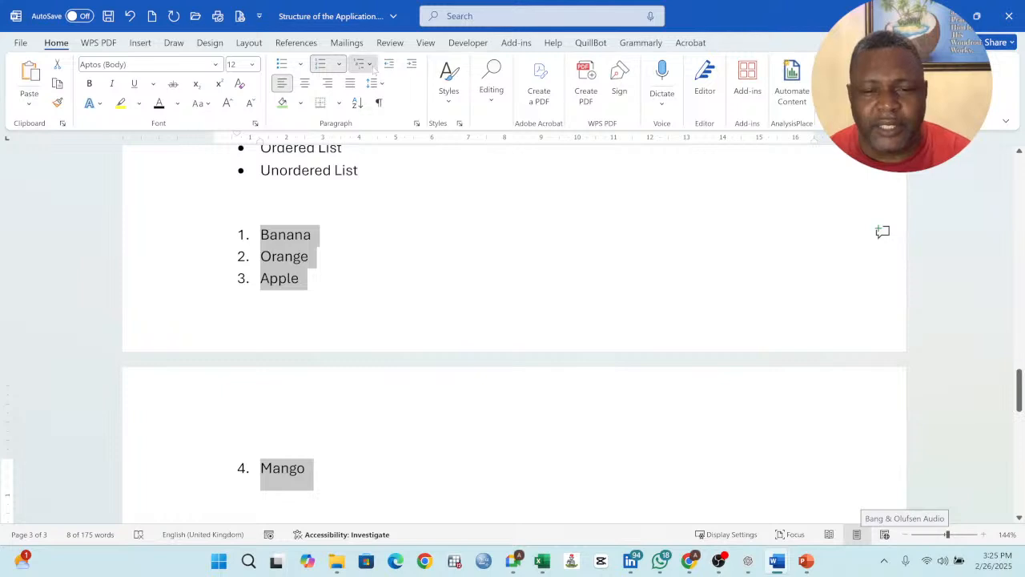
click(370, 64)
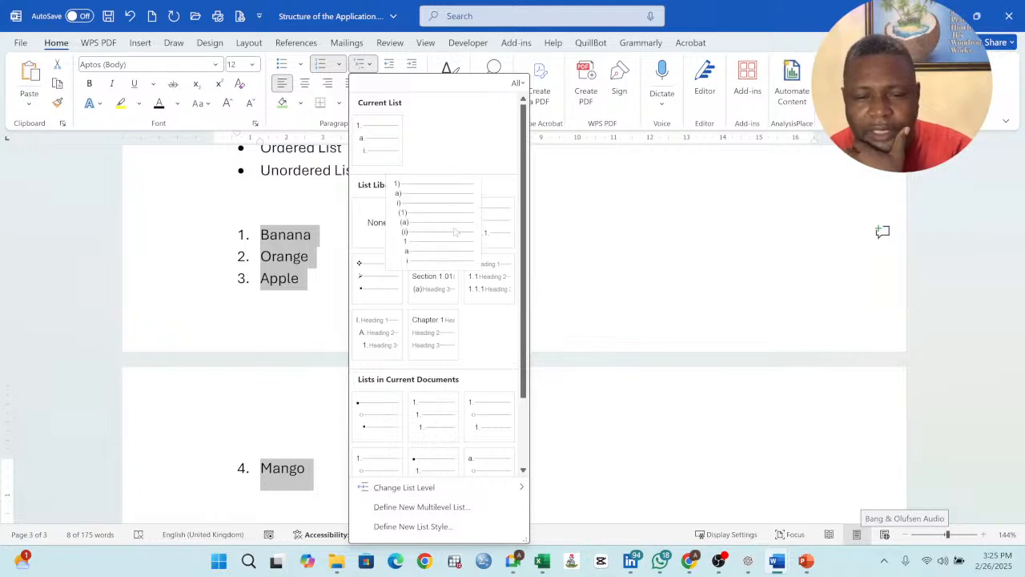
mouse_move(485, 230)
mouse_move(446, 281)
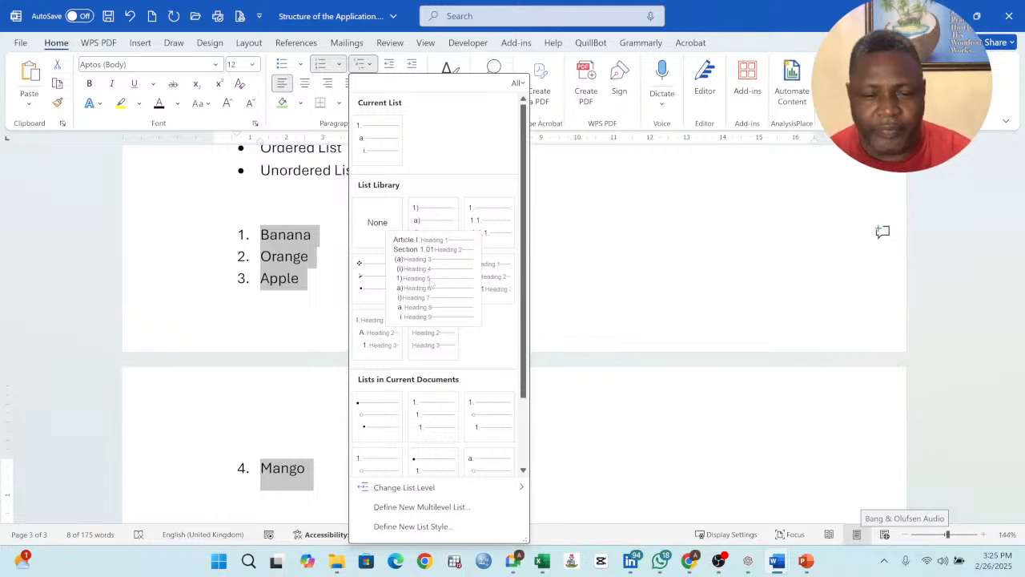
mouse_move(486, 285)
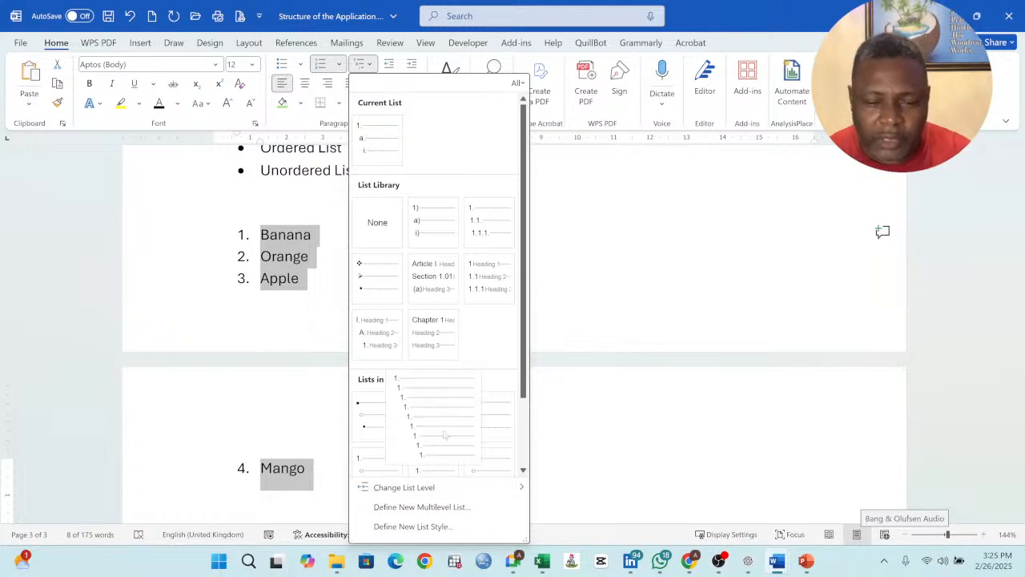
scroll(458, 415, down, 2)
scroll(470, 364, up, 2)
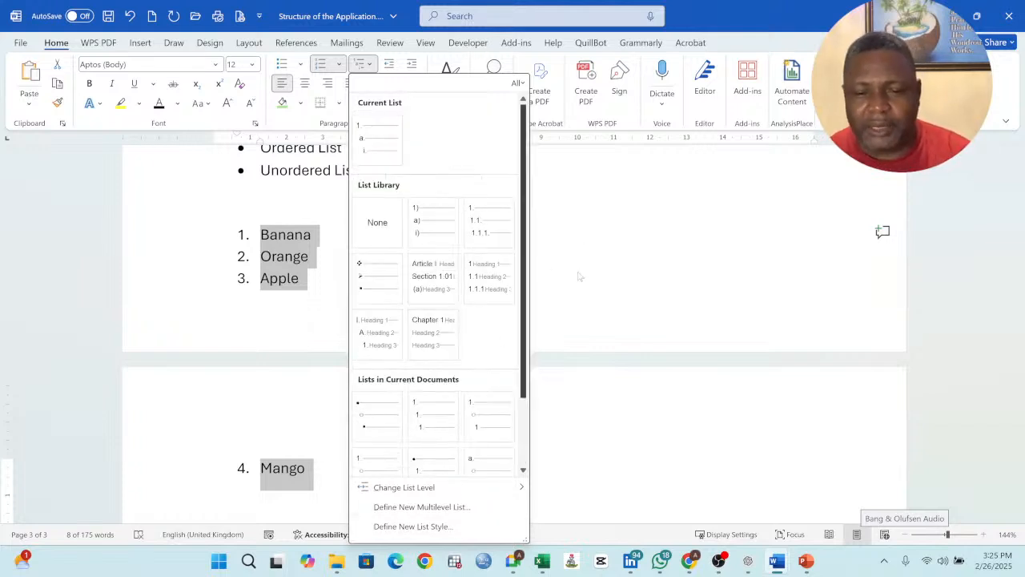
click(304, 260)
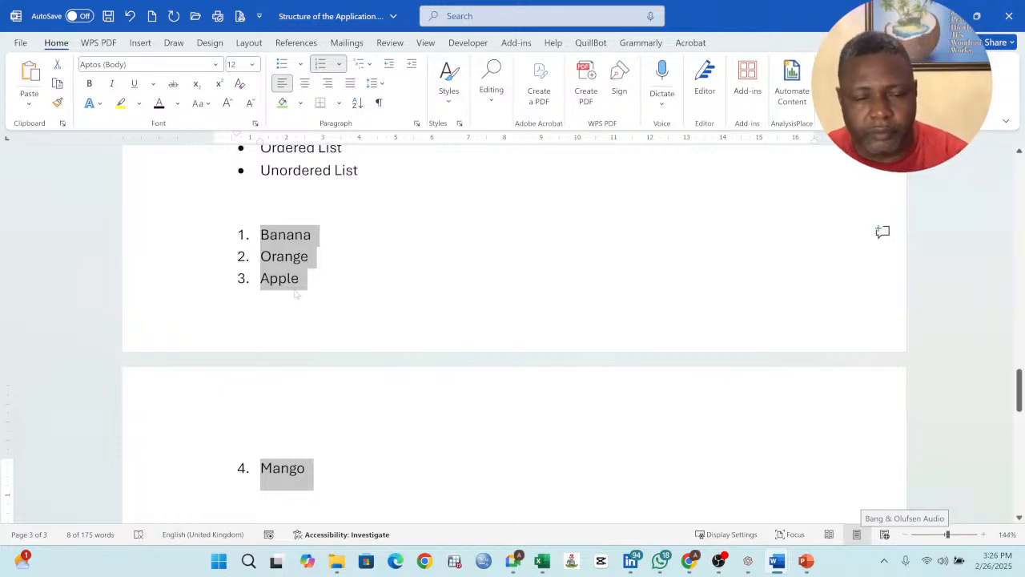
click(327, 246)
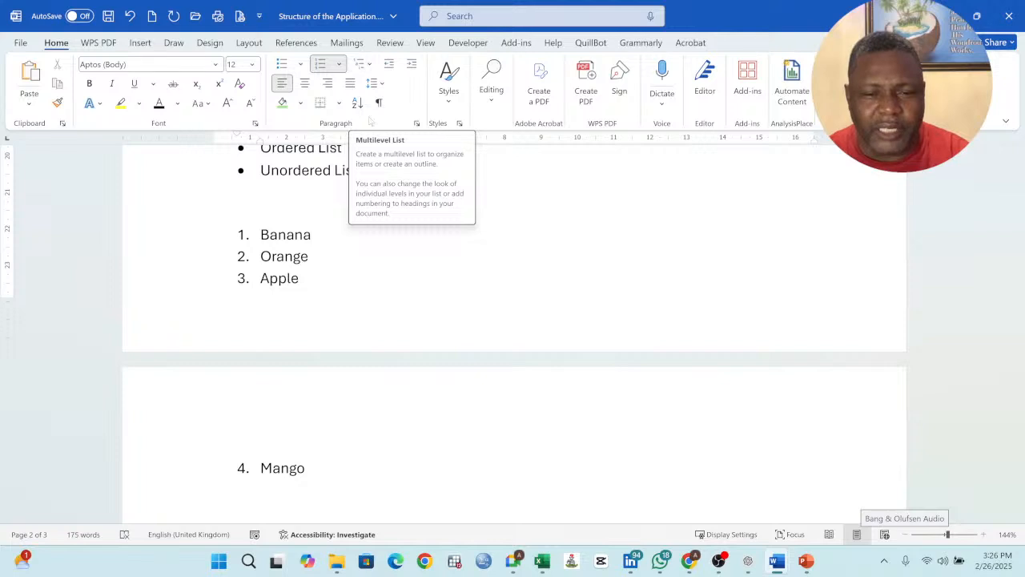
Step: Add a line reading "Paragraph" below the numbered fruit list, after Mango
scroll(513, 329, up, 3)
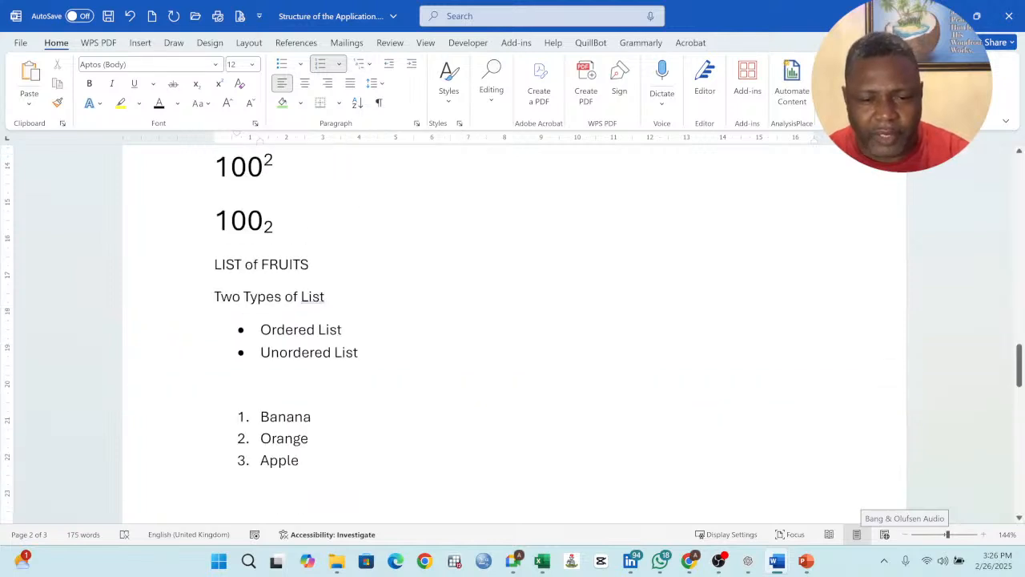
scroll(513, 328, down, 7)
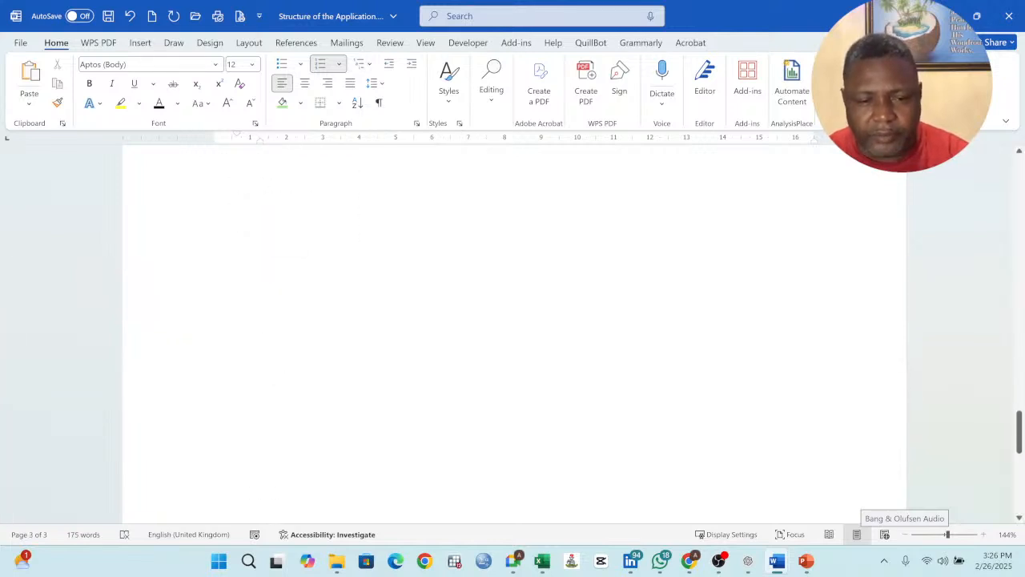
scroll(277, 295, up, 3)
click(277, 295)
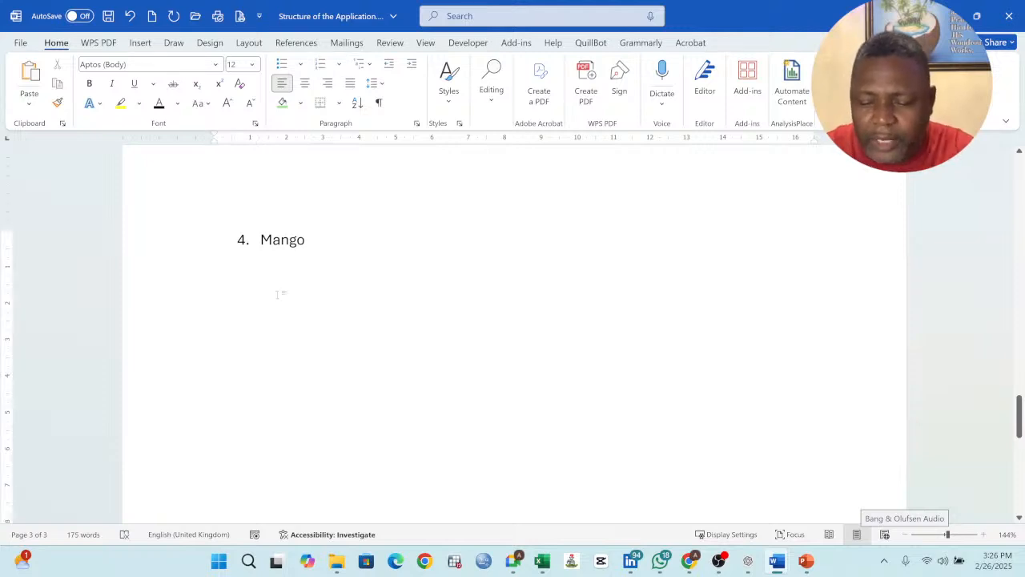
text(Par)
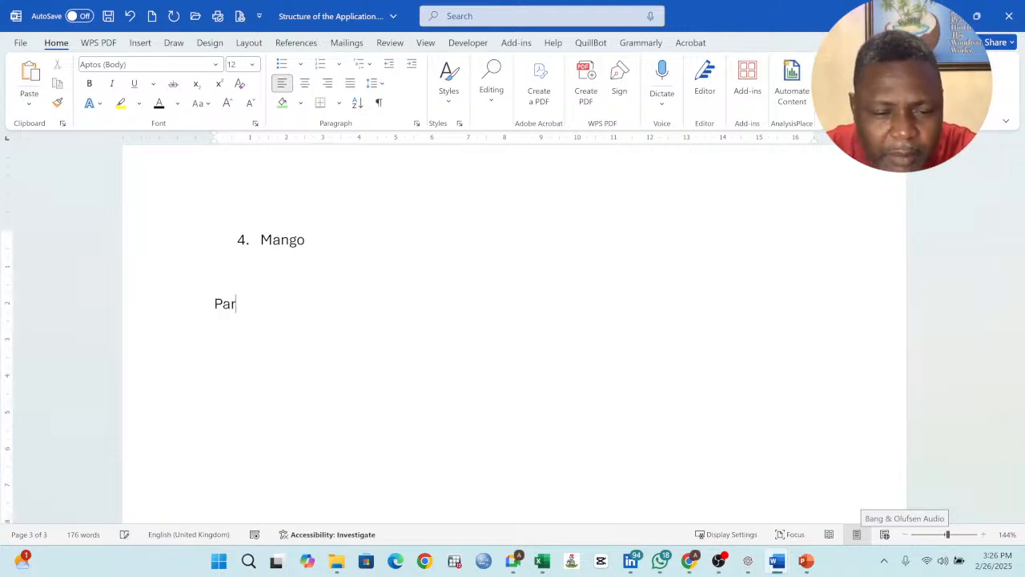
text(agra)
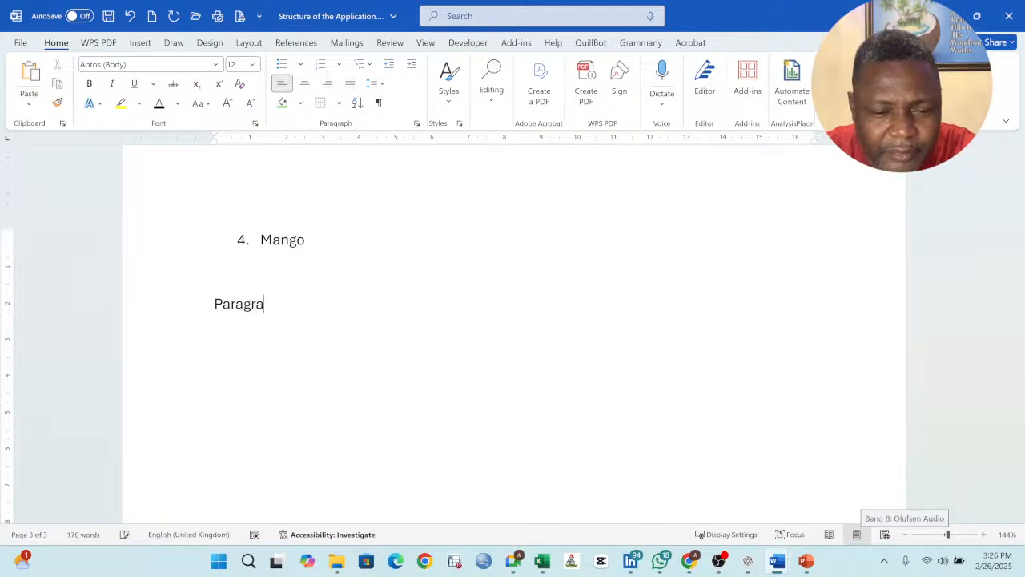
text(ph)
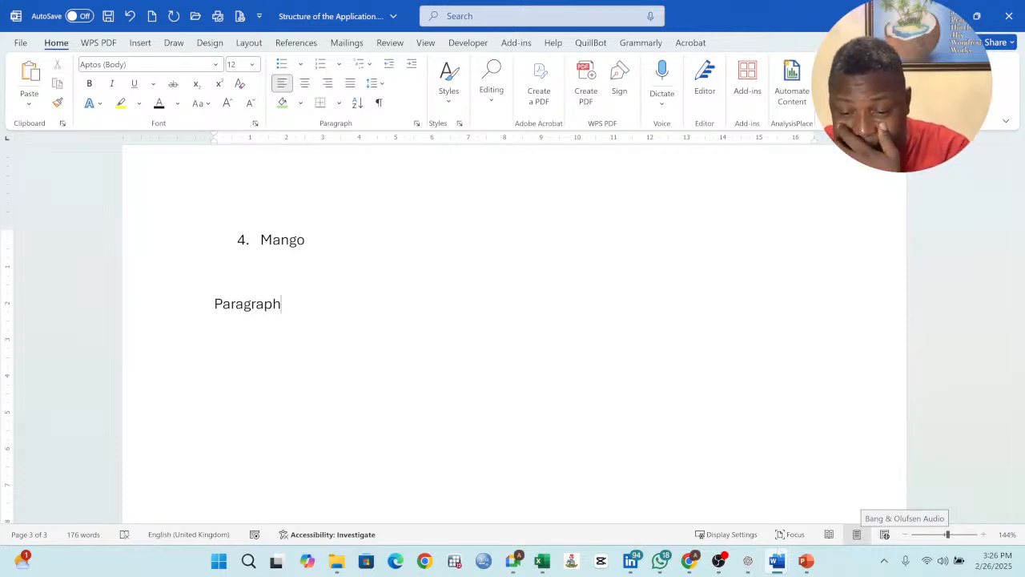
Step: Paste the text from "Welcome to the Enhanced Church Leadership Training." to "Certificate of Attendance." below the "Paragraph" line, leaving a blank line between
mouse_move(779, 559)
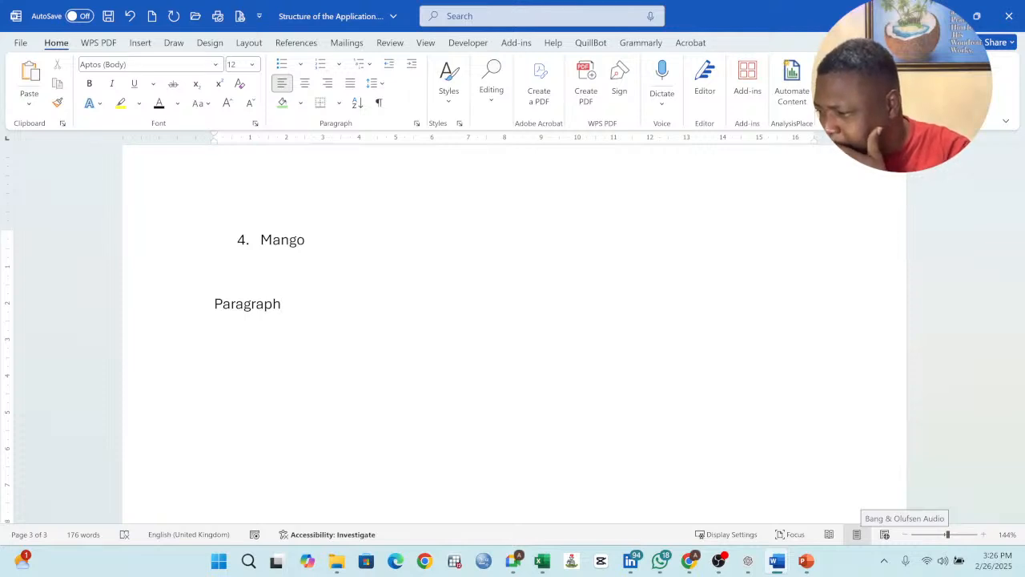
key(alt+Tab)
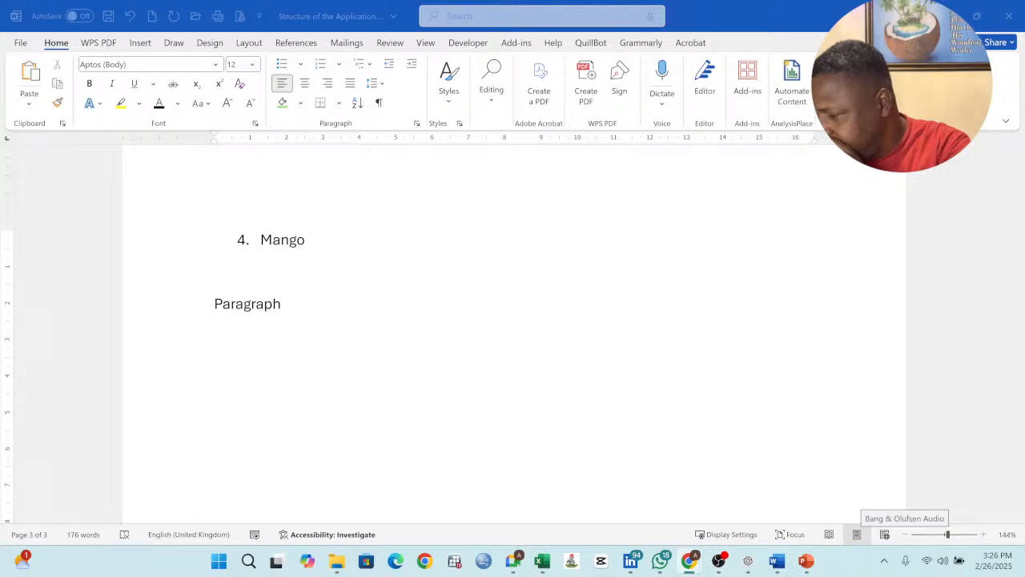
click(227, 340)
key(End)
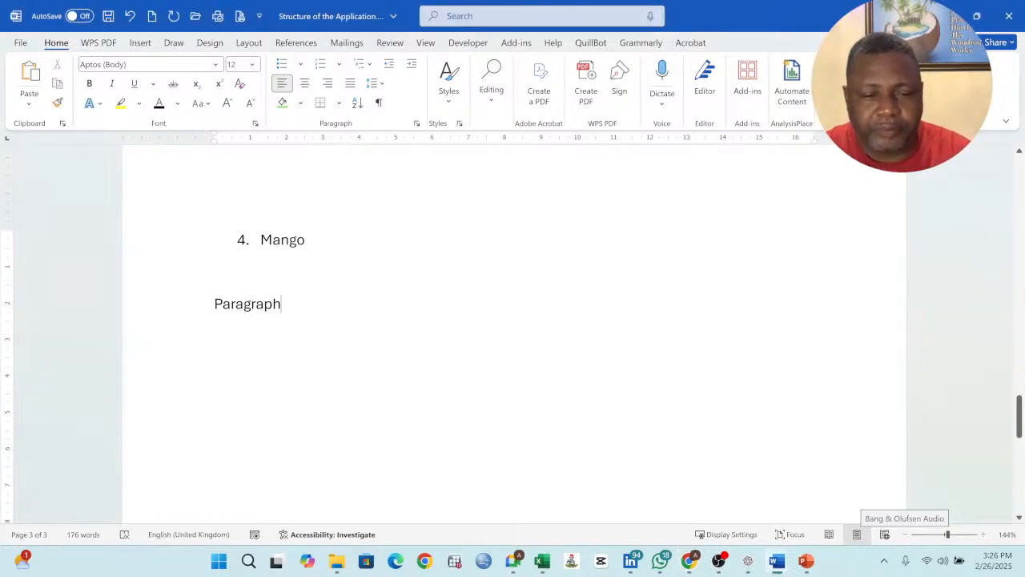
key(Return)
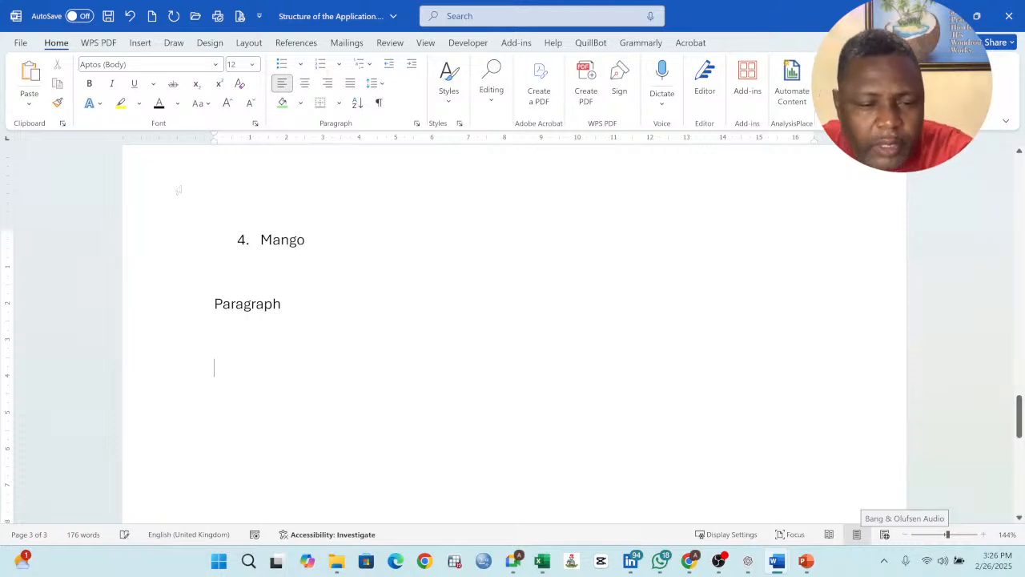
text(Welcome to the Enhanced Church Leadership Training. This is a Certified course, which means everyone who registered and attended this course through our direct platform is issued a Certificate of Attendance.)
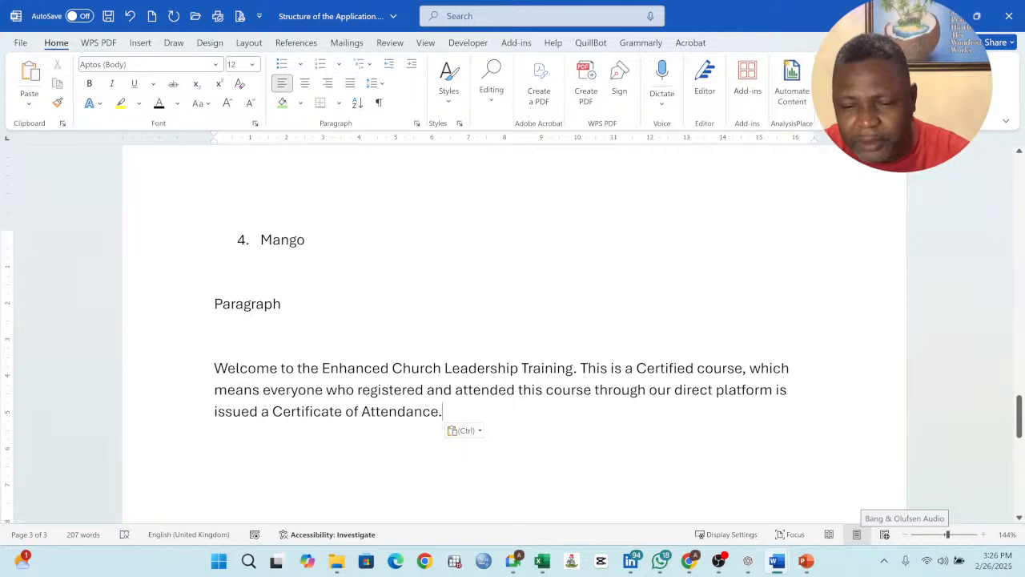
Step: Indent the first line of the welcome paragraph by one tab stop
drag(444, 412, 214, 369)
click(556, 388)
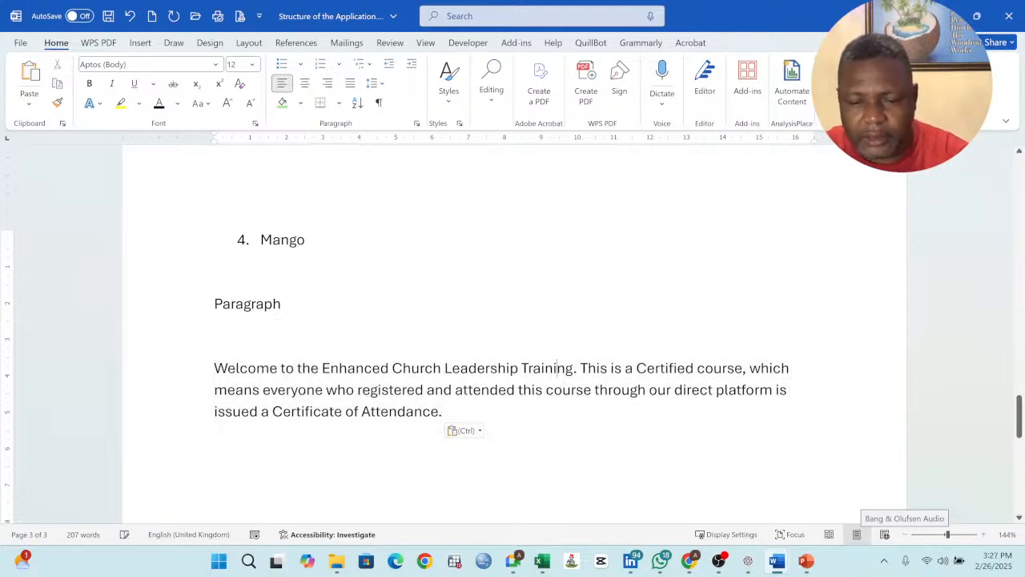
drag(444, 412, 214, 368)
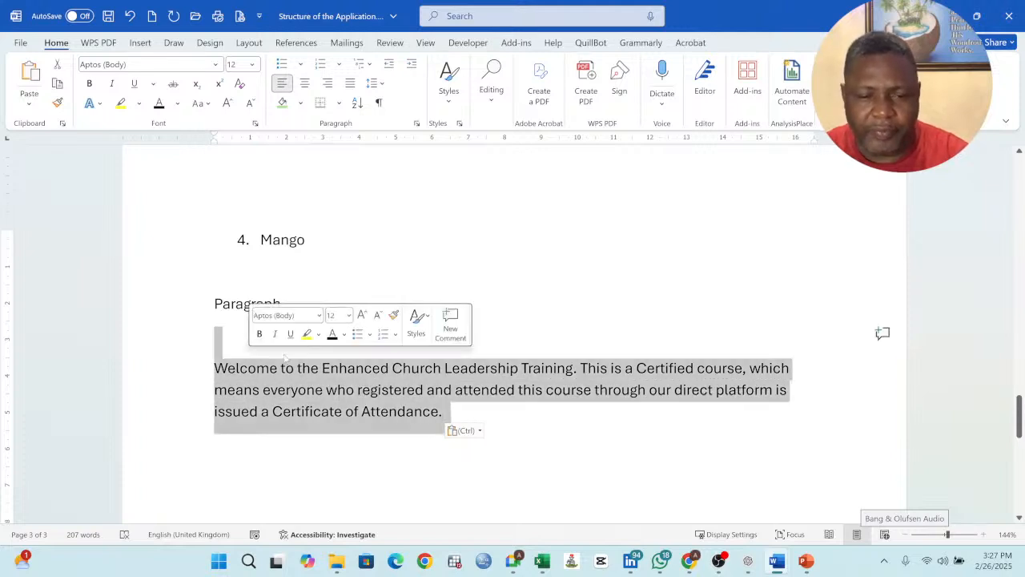
click(239, 368)
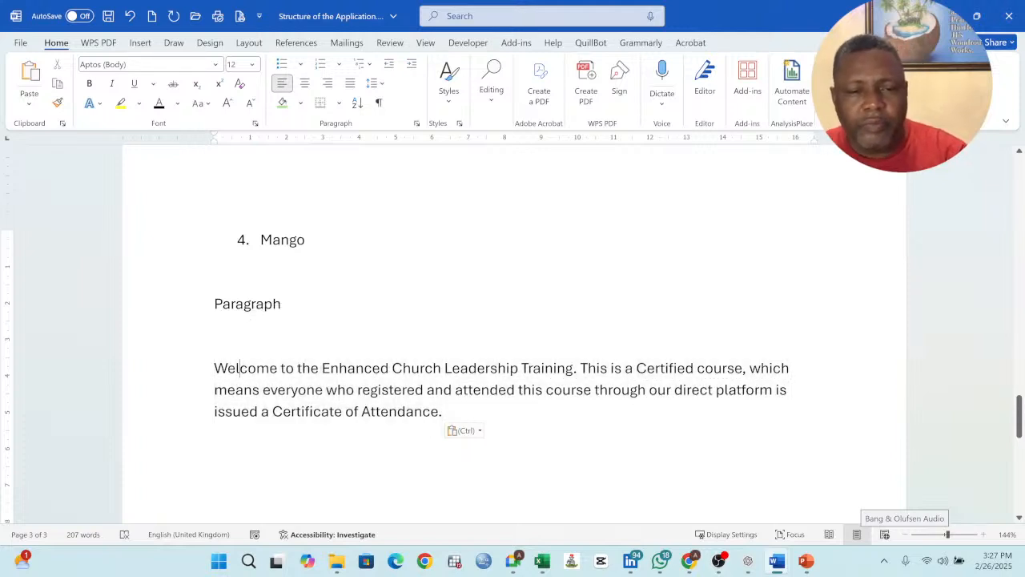
click(215, 369)
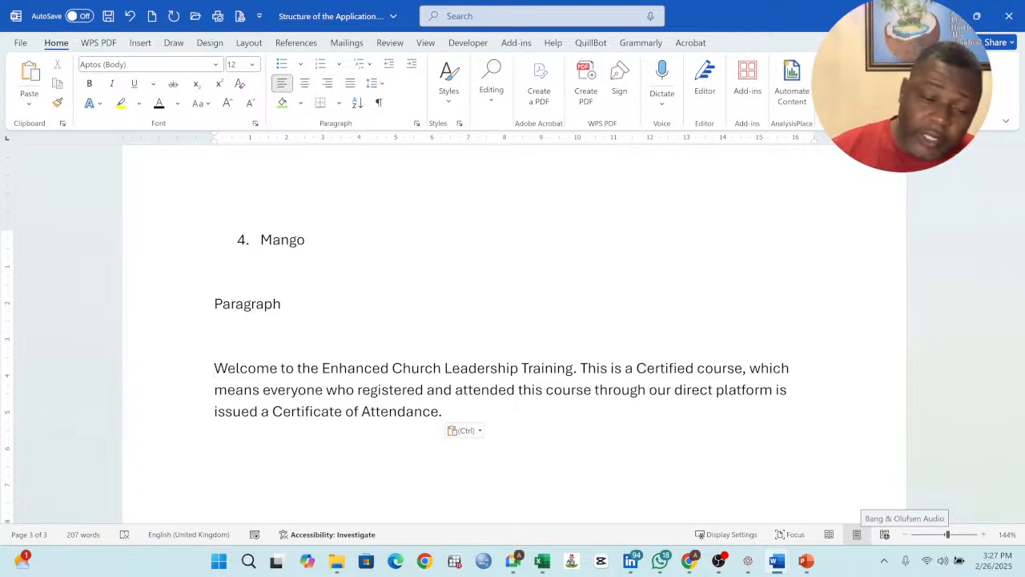
key(Tab)
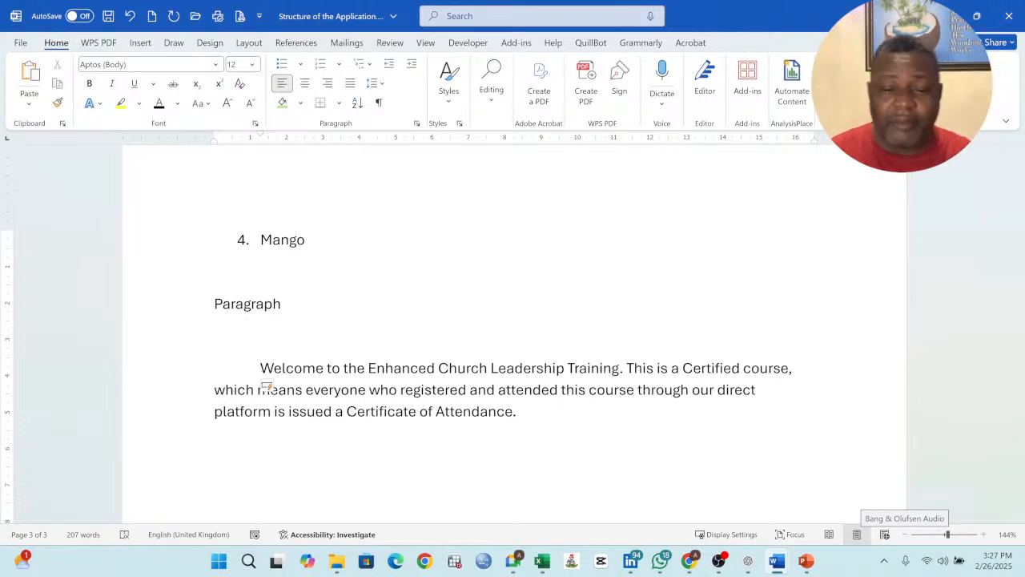
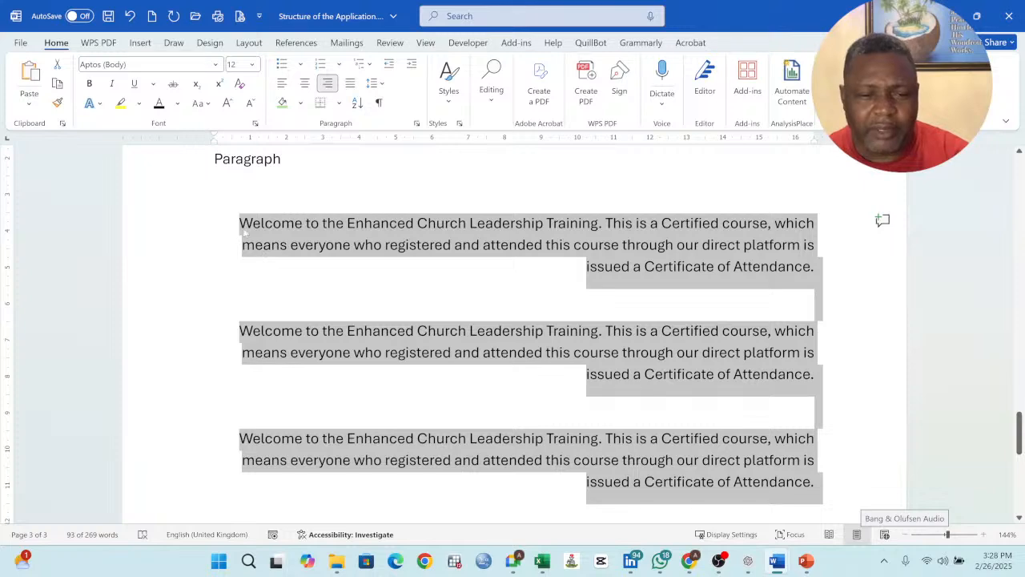
Step: Centre-align the three welcome paragraphs under the "Paragraph" line
click(258, 265)
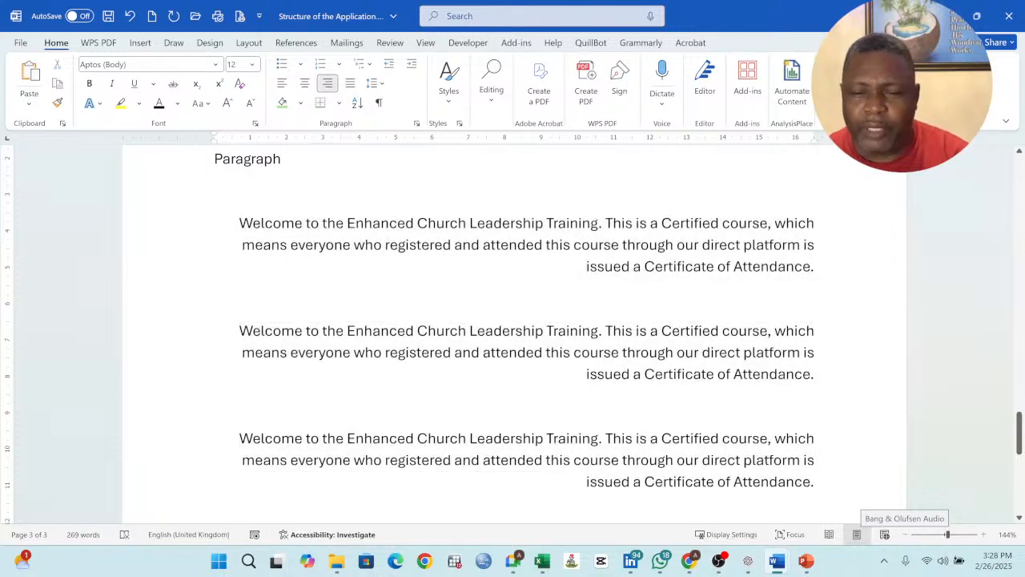
drag(240, 223, 820, 482)
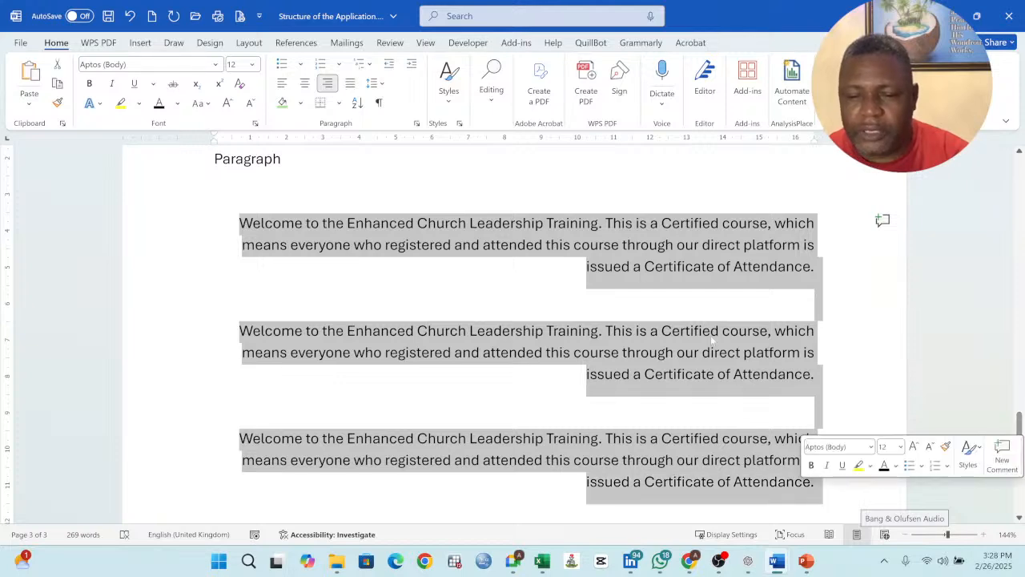
click(305, 83)
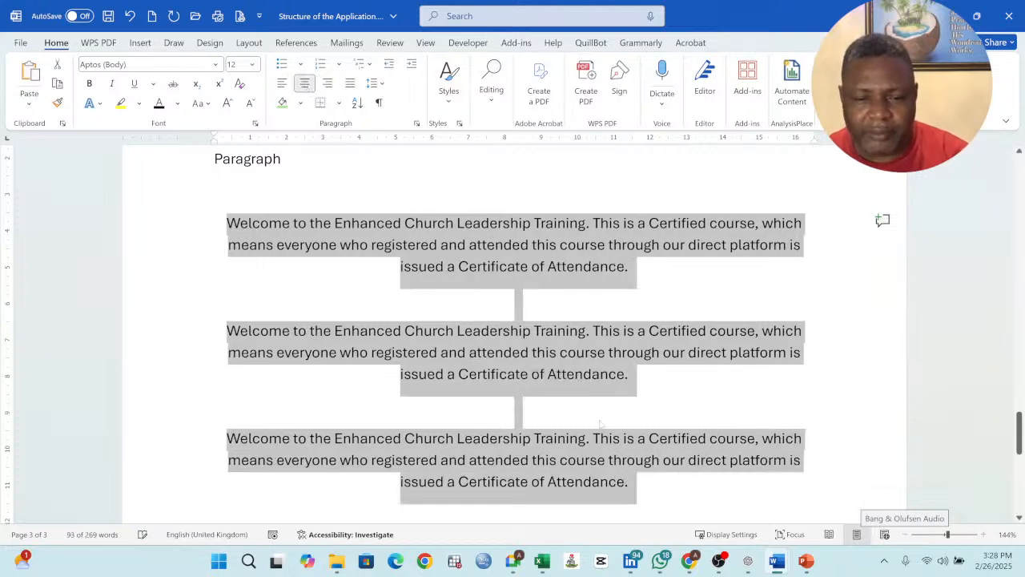
Step: Justify the three welcome paragraphs so the text fills the width between both margins
click(584, 294)
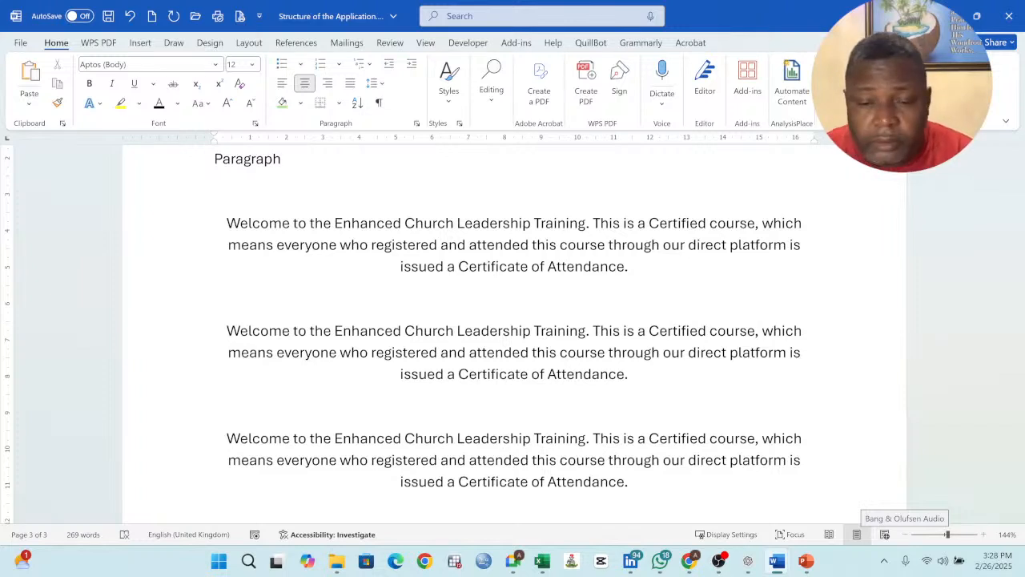
drag(629, 482, 226, 223)
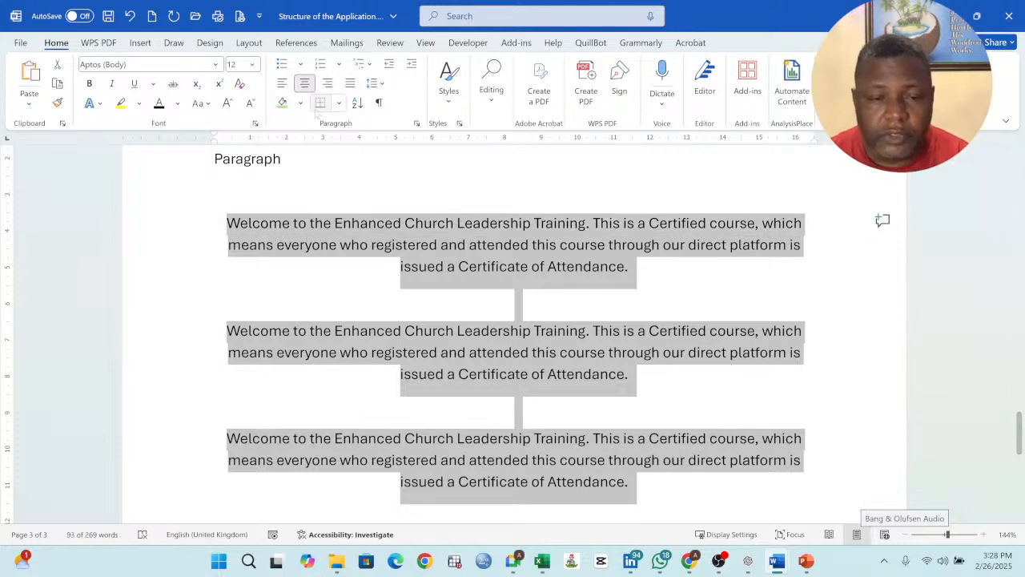
click(350, 82)
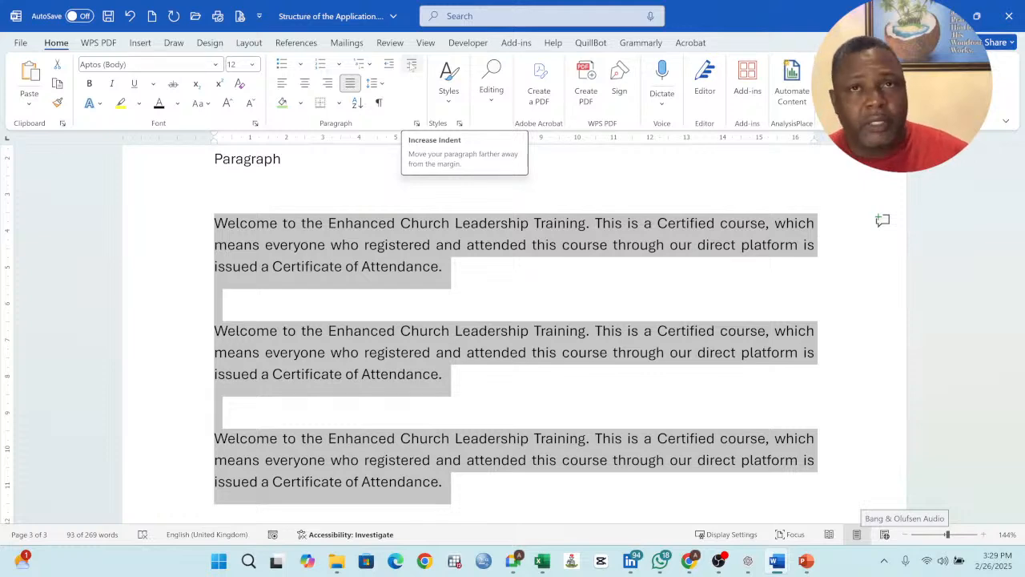
Step: Increase the indent of the three justified paragraphs by three levels and decrease it by three levels, back to the margin
click(411, 64)
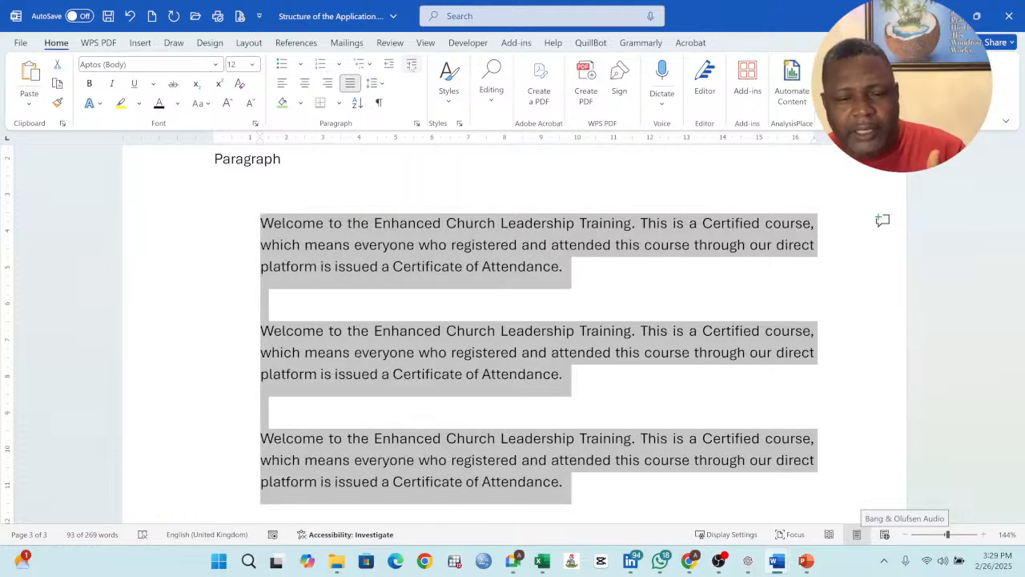
click(411, 64)
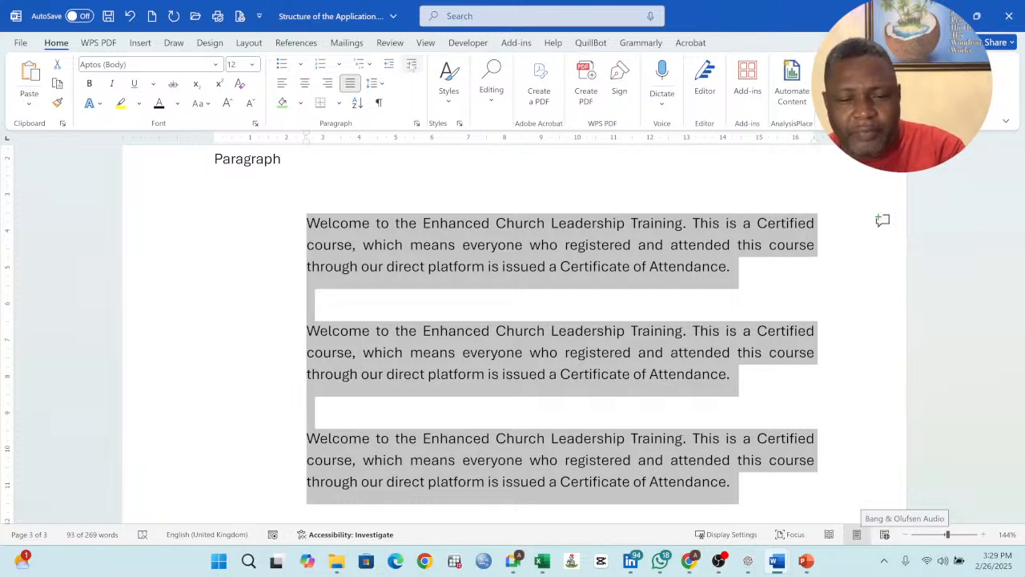
click(411, 64)
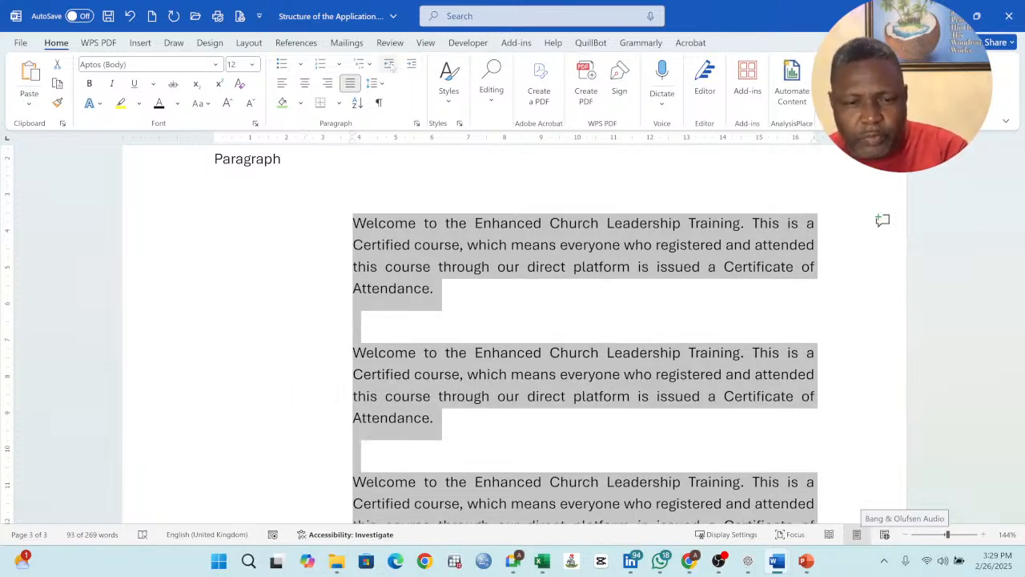
click(389, 64)
click(389, 64)
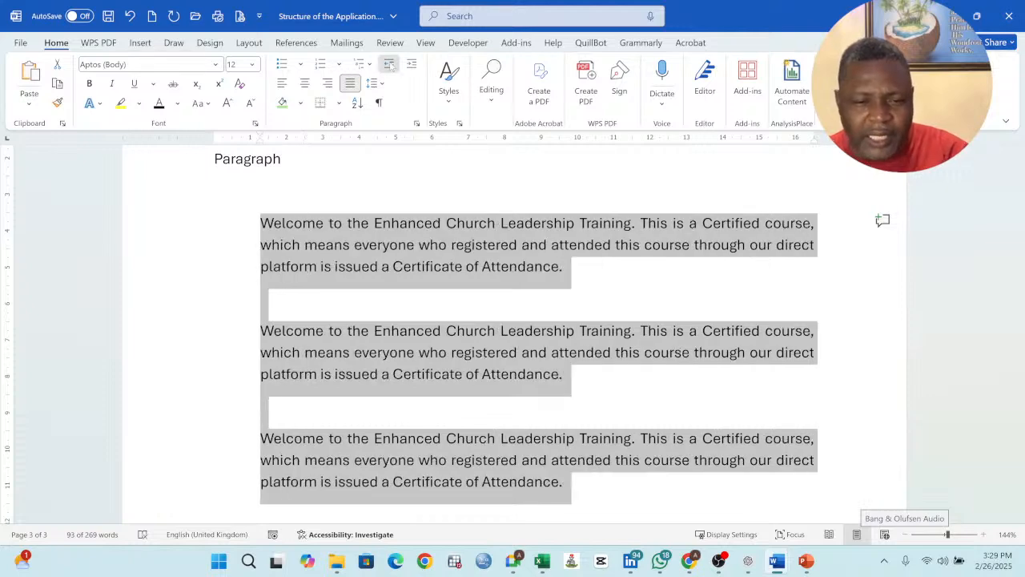
click(389, 65)
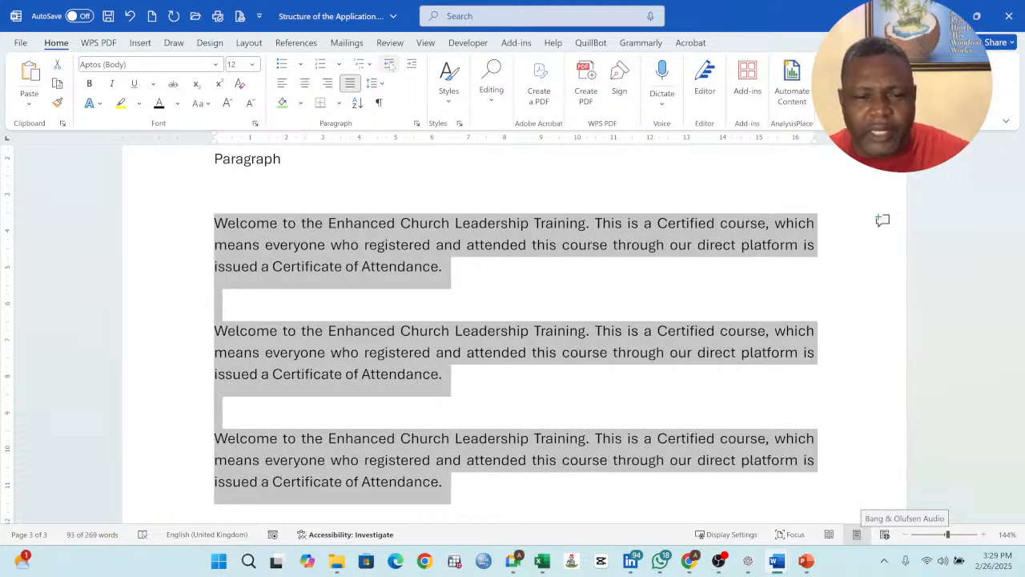
Step: Increase the left indent of the three justified paragraphs by six levels and clear the selection
click(412, 65)
click(412, 64)
click(412, 64)
click(412, 64)
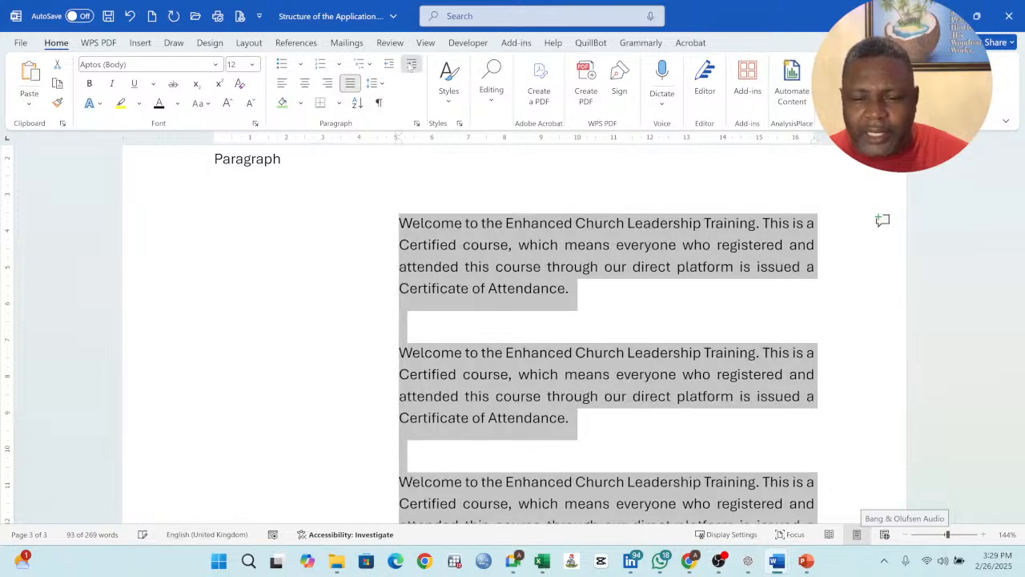
click(411, 64)
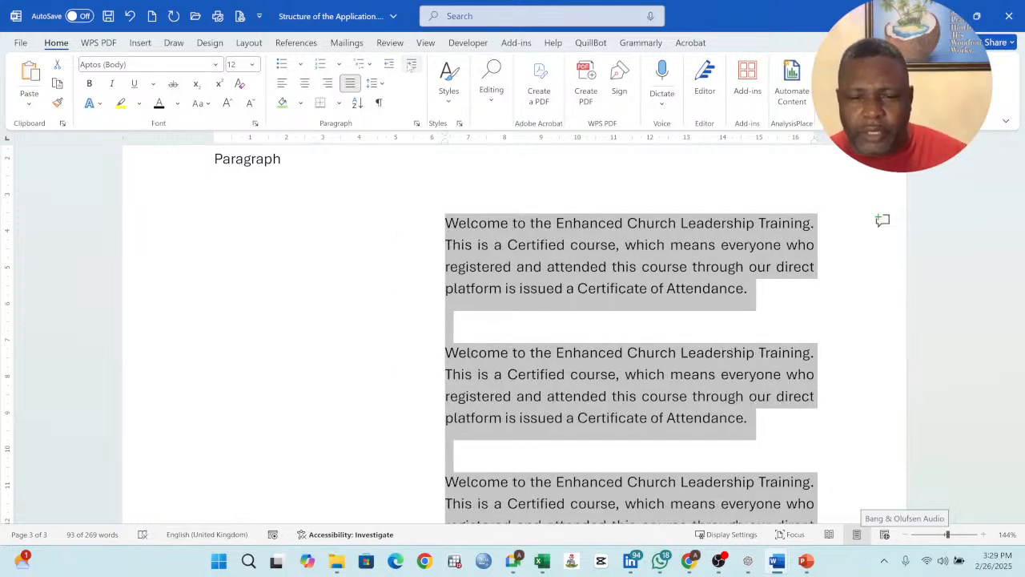
click(412, 64)
click(685, 314)
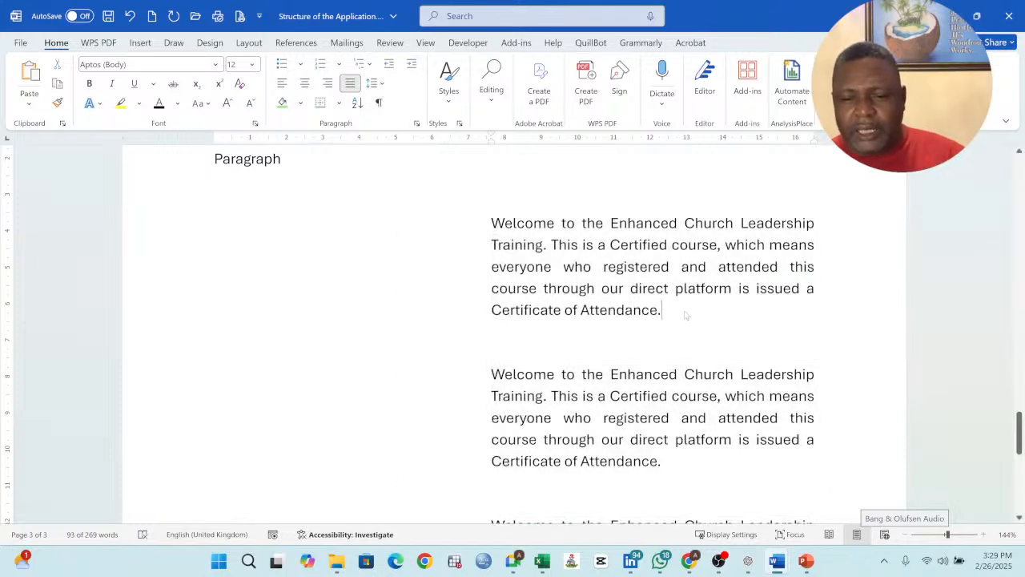
drag(663, 311, 345, 228)
click(322, 252)
scroll(652, 334, down, 4)
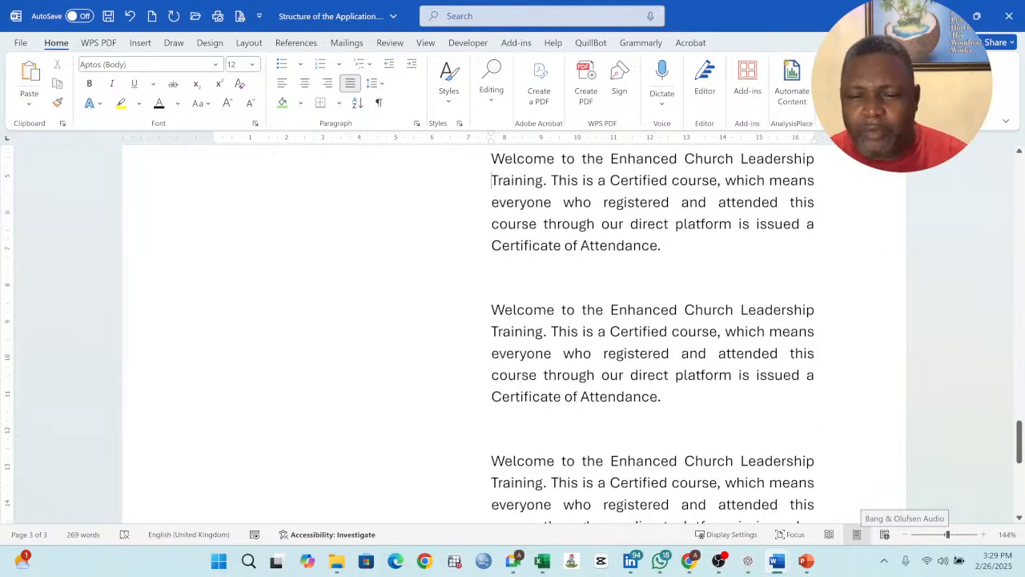
scroll(652, 335, up, 1)
scroll(185, 395, up, 3)
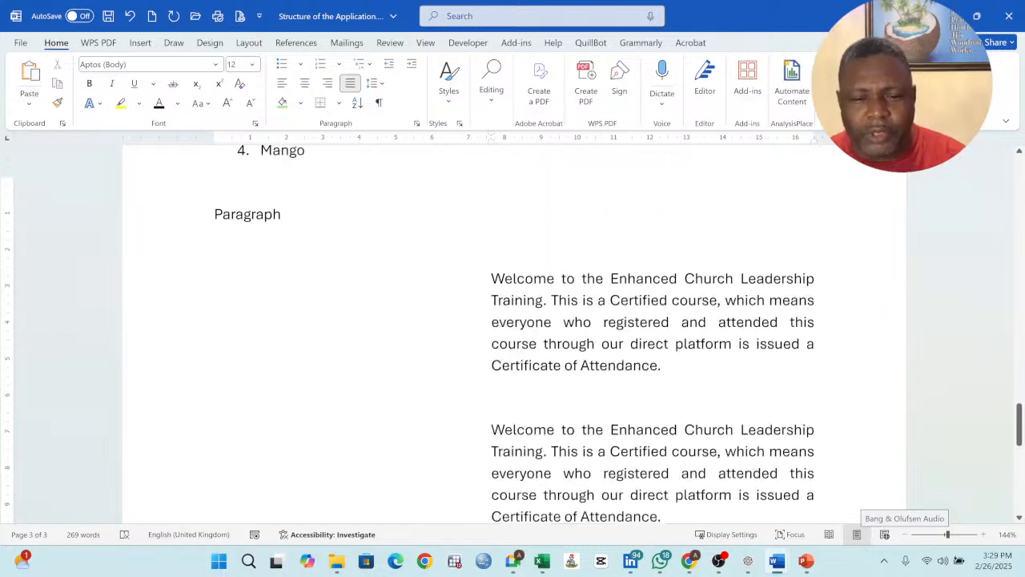
click(185, 337)
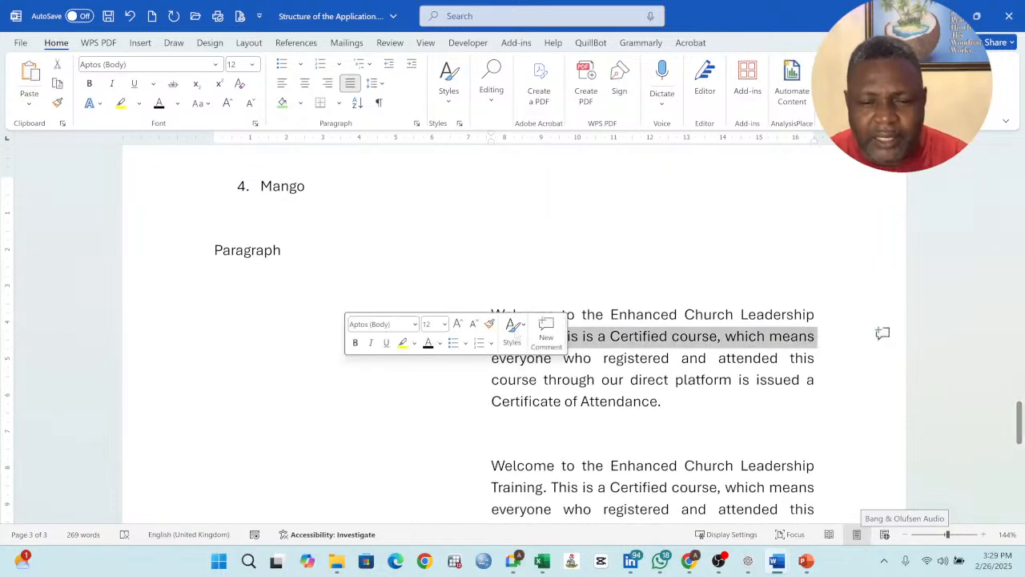
click(623, 379)
scroll(623, 380, down, 5)
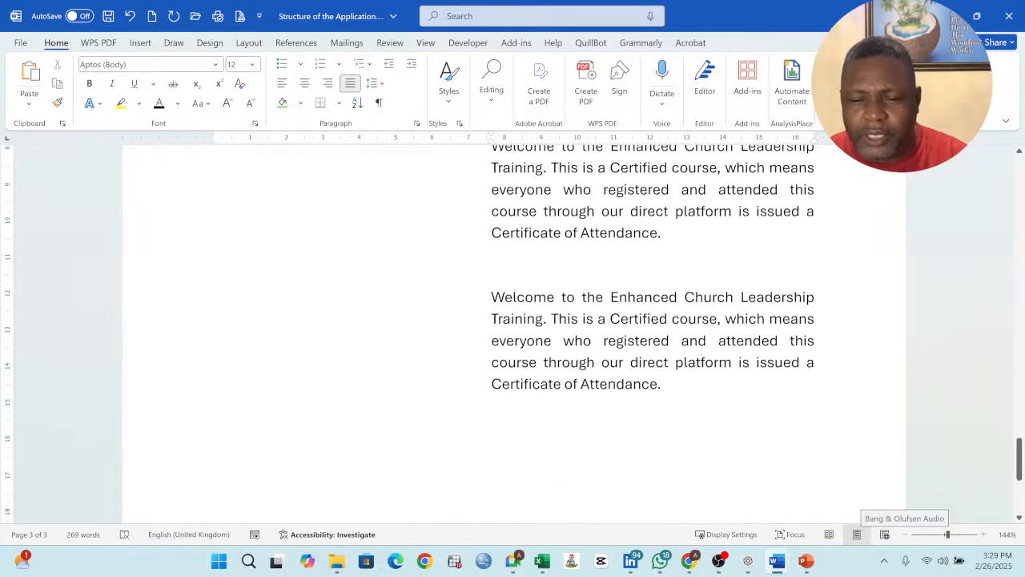
drag(513, 407, 520, 189)
scroll(525, 346, up, 6)
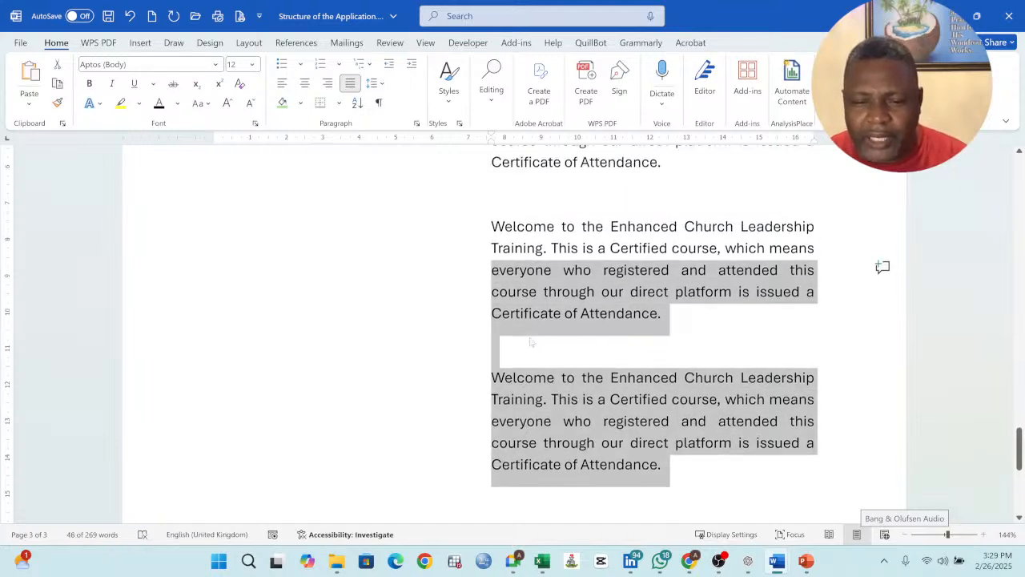
click(492, 245)
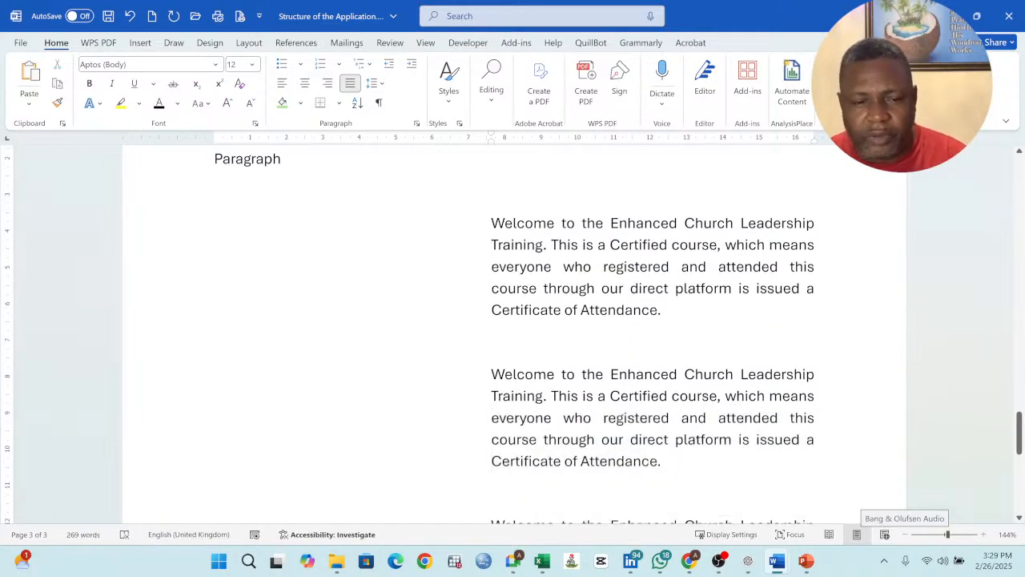
click(185, 221)
click(210, 194)
click(201, 231)
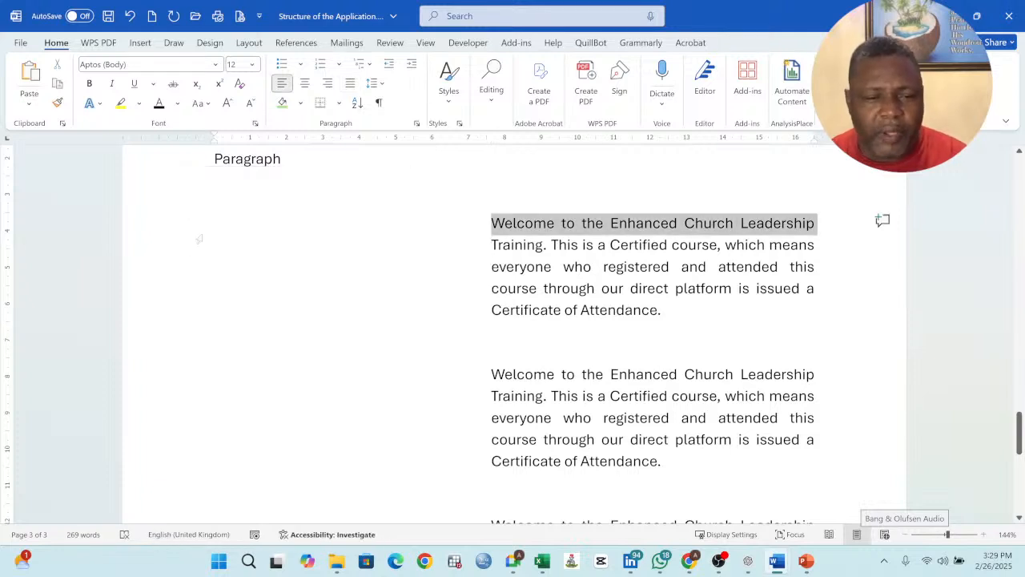
Step: Open the stock image library for insertion before "everyone" in the first welcome paragraph and browse its icons and cutout people
click(492, 267)
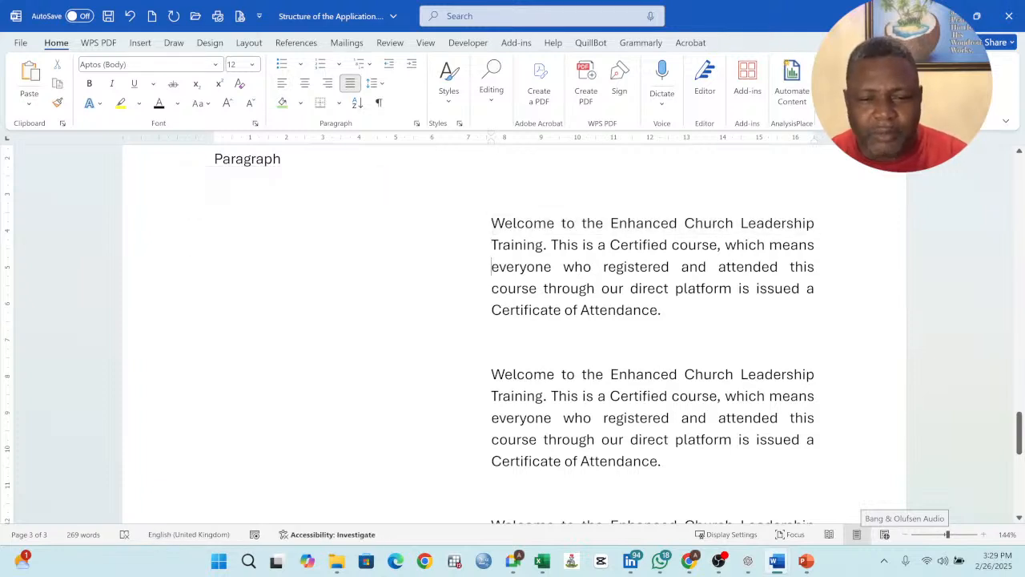
click(140, 43)
click(155, 95)
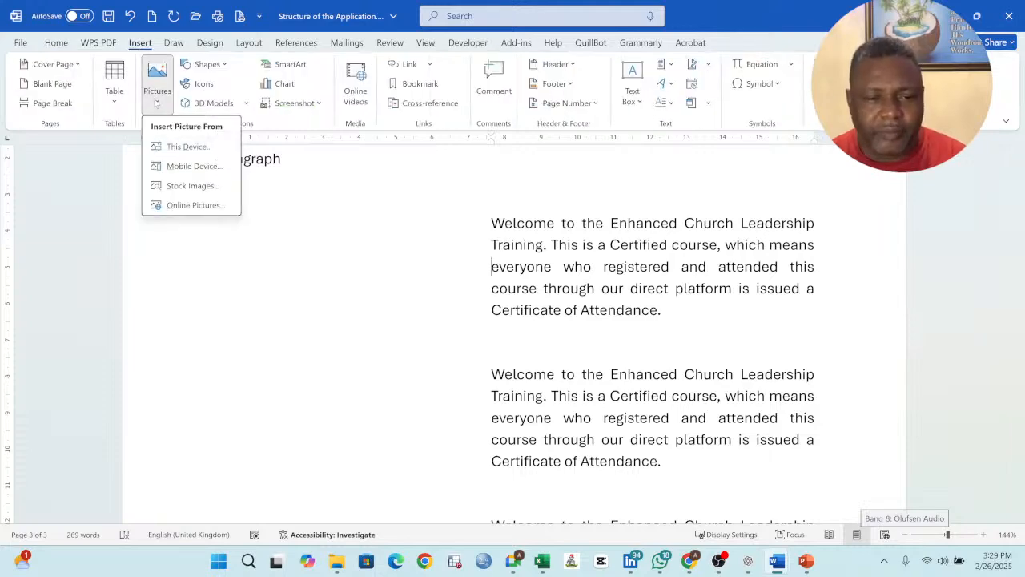
click(192, 186)
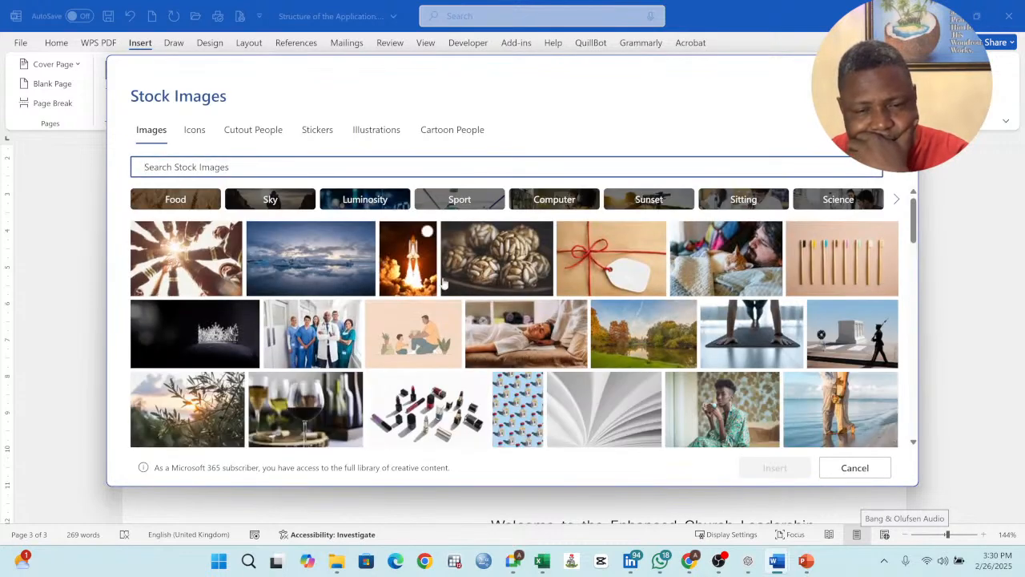
click(196, 130)
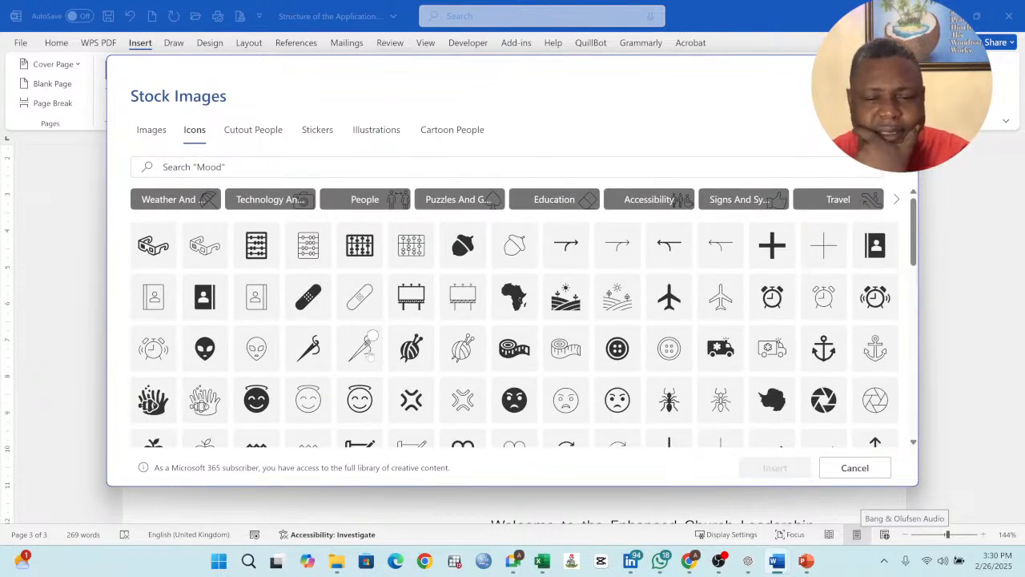
scroll(389, 351, down, 3)
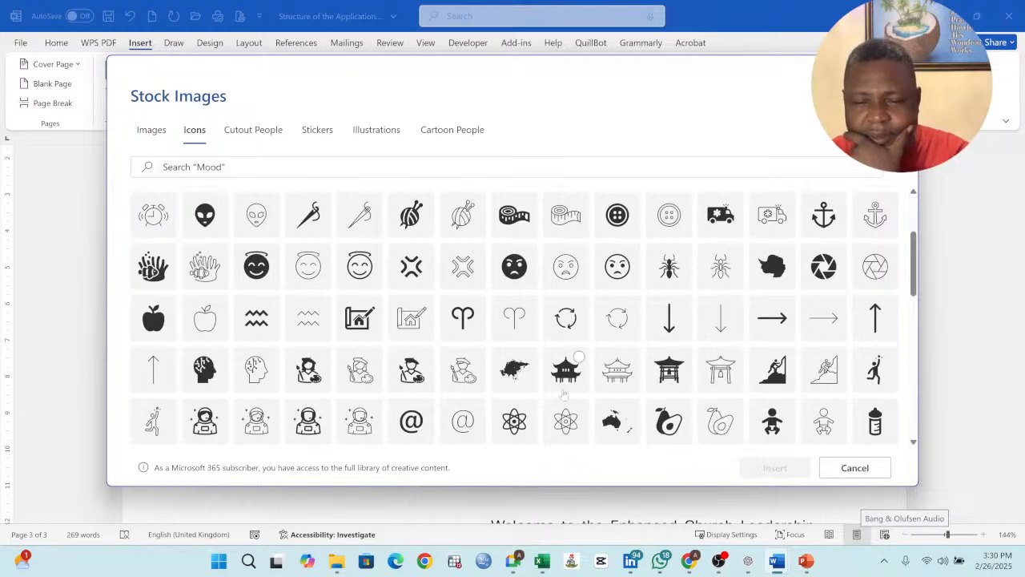
scroll(495, 330, up, 3)
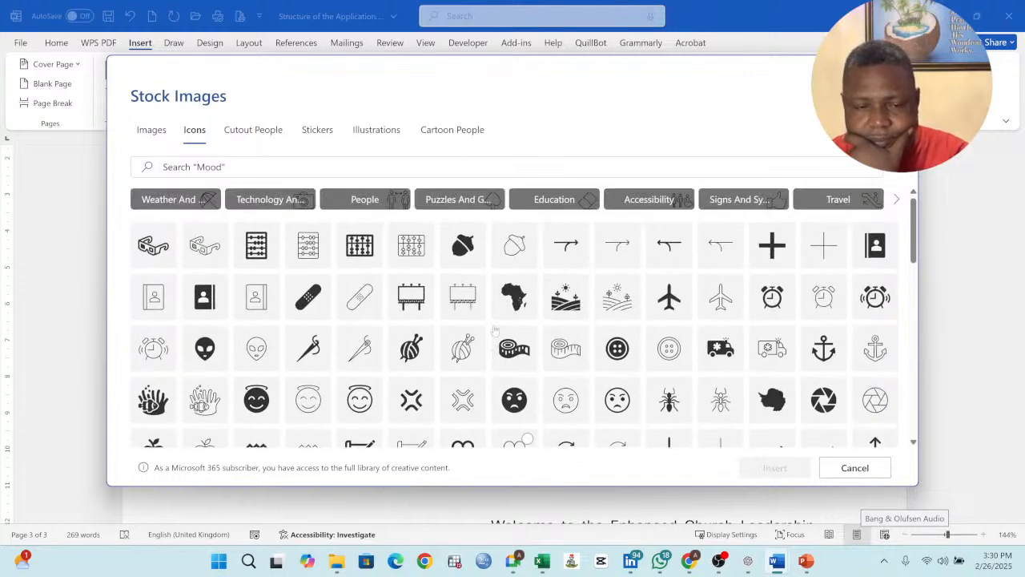
click(257, 141)
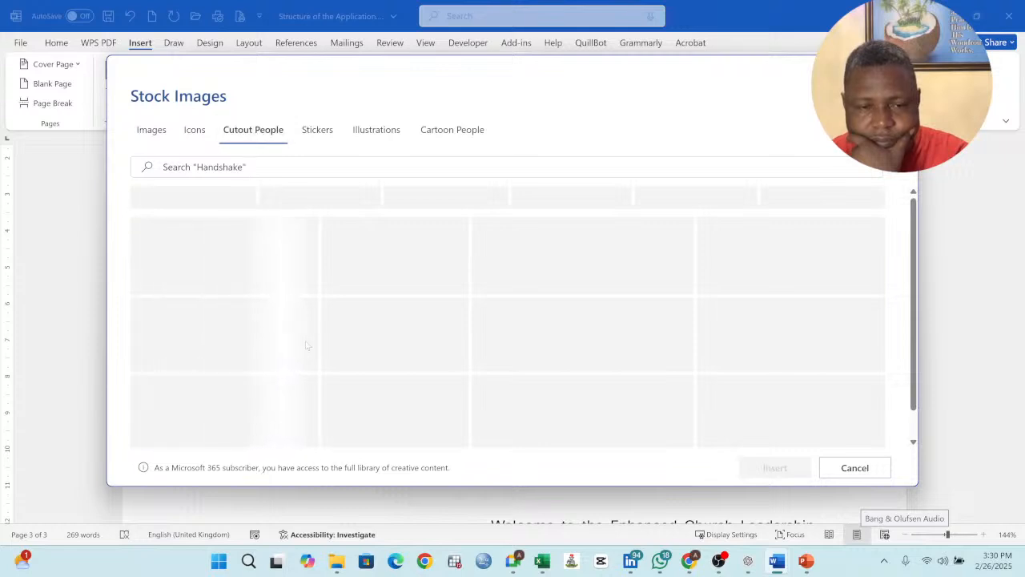
Step: Insert three stock stickers into the first welcome paragraph: the crowd of chickens, the yellow fist and the hot dog cart
click(317, 130)
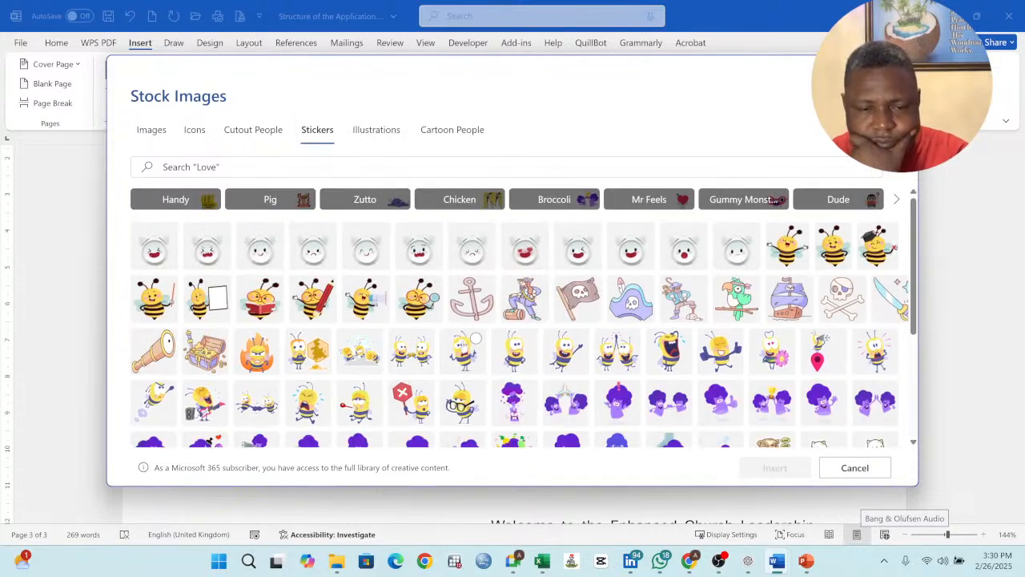
scroll(492, 340, down, 5)
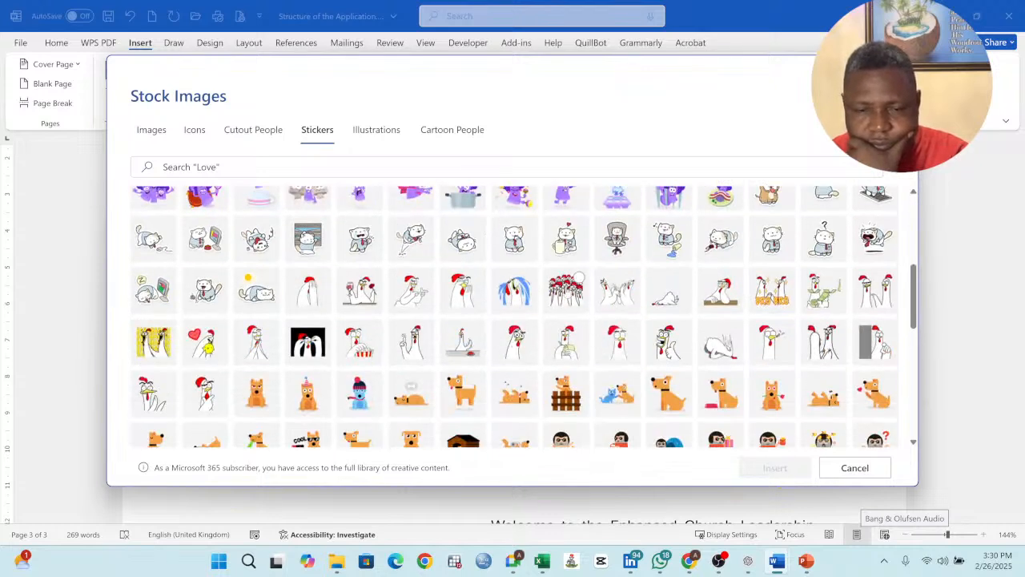
click(572, 282)
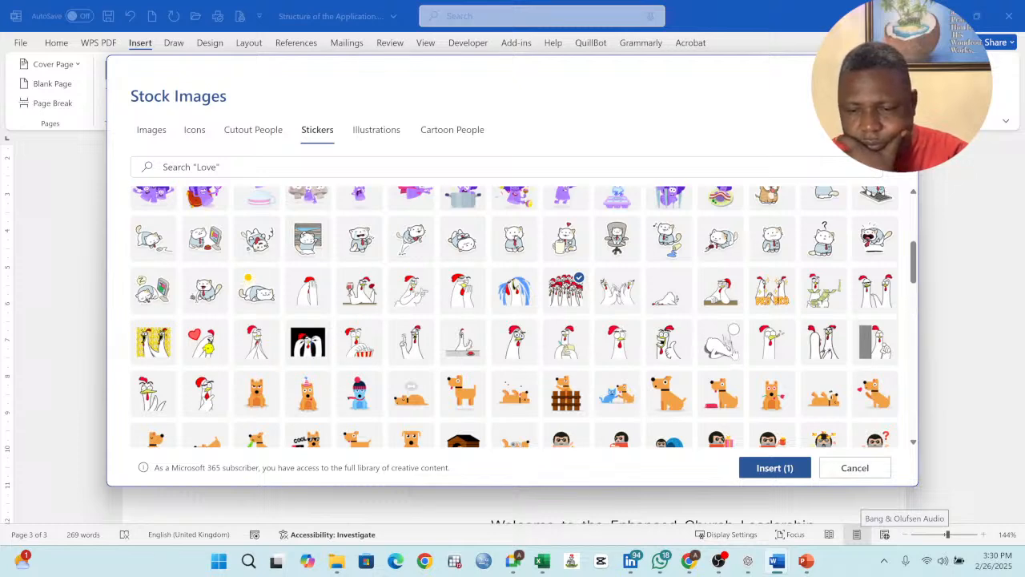
scroll(733, 330, down, 3)
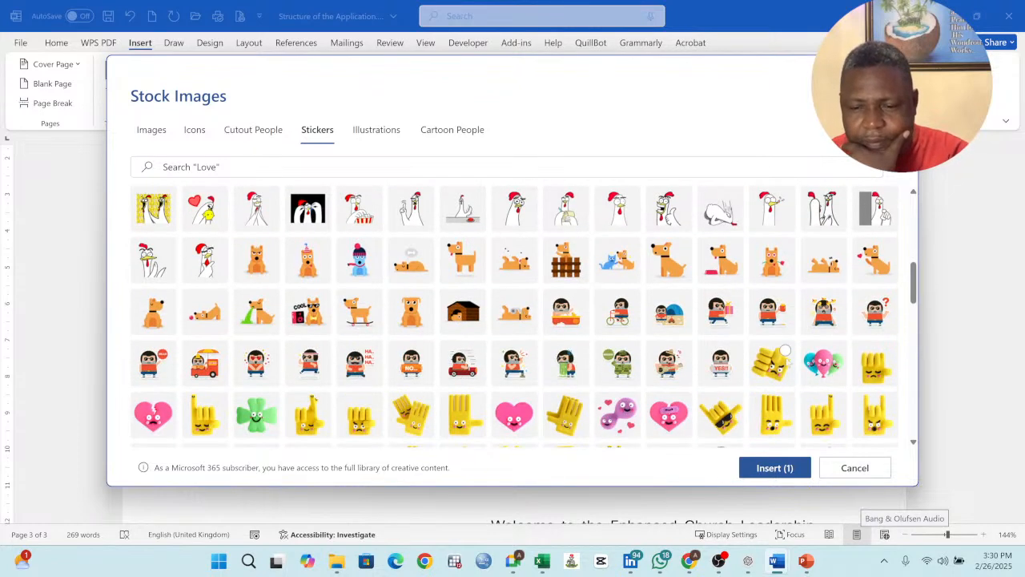
click(773, 362)
scroll(578, 390, down, 2)
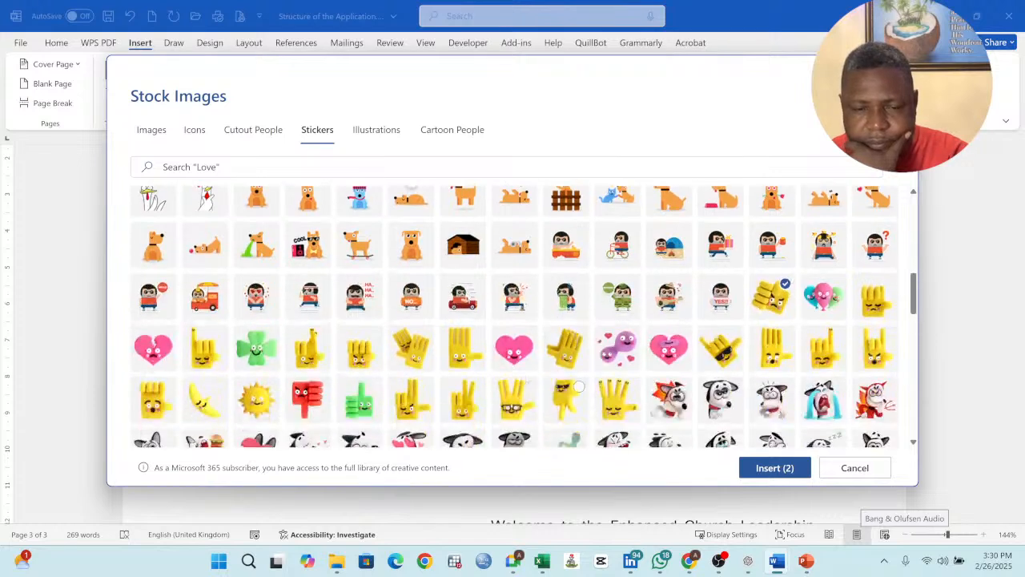
click(206, 305)
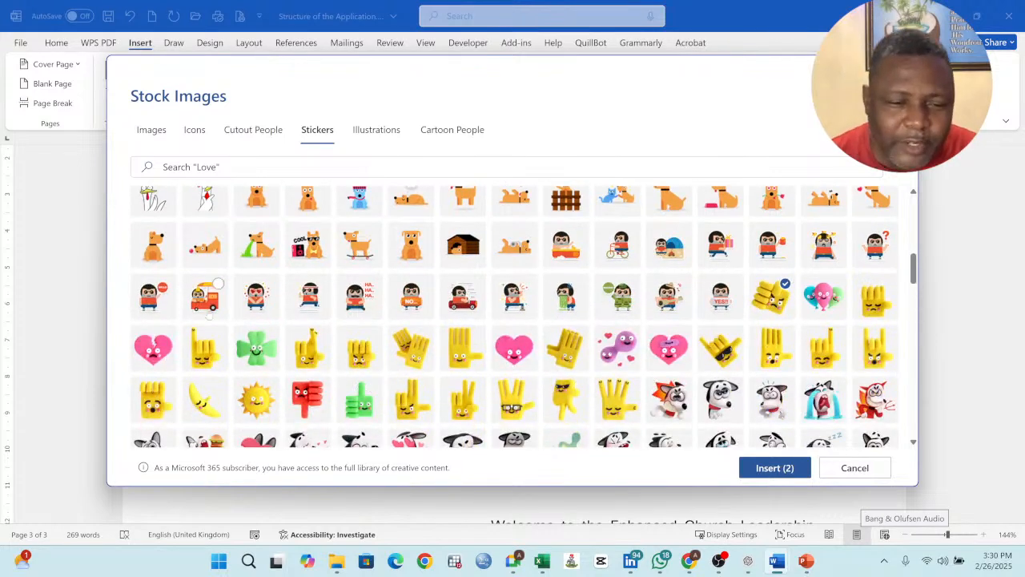
click(767, 468)
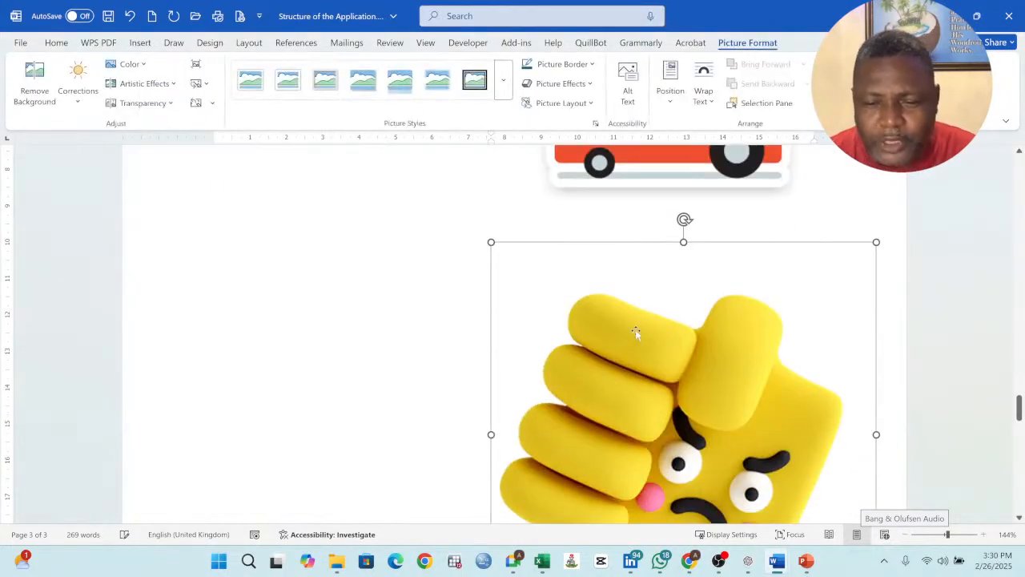
Step: Shrink the chickens picture in the first welcome paragraph proportionally to about 5 cm wide
scroll(685, 359, up, 15)
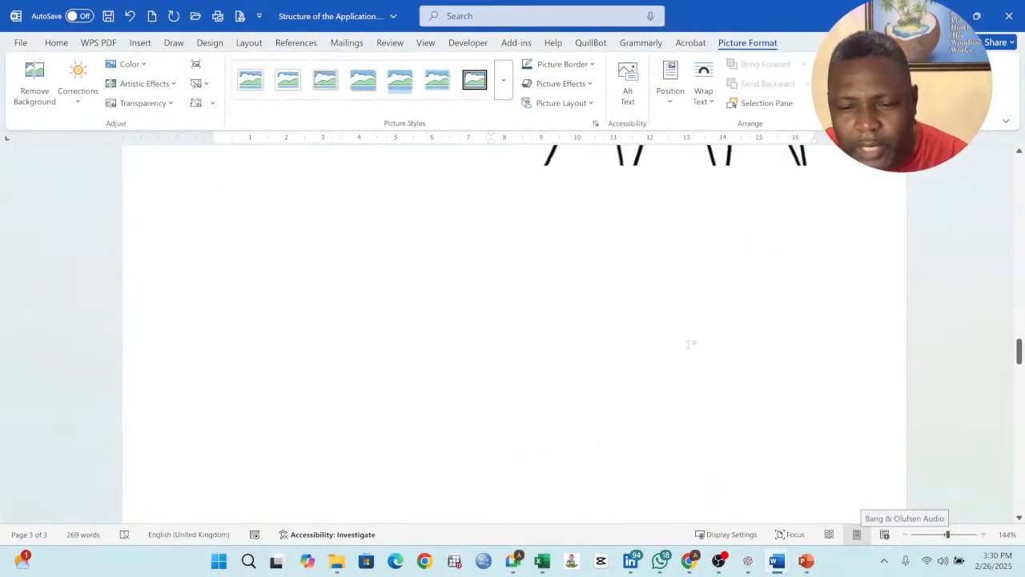
scroll(688, 346, up, 10)
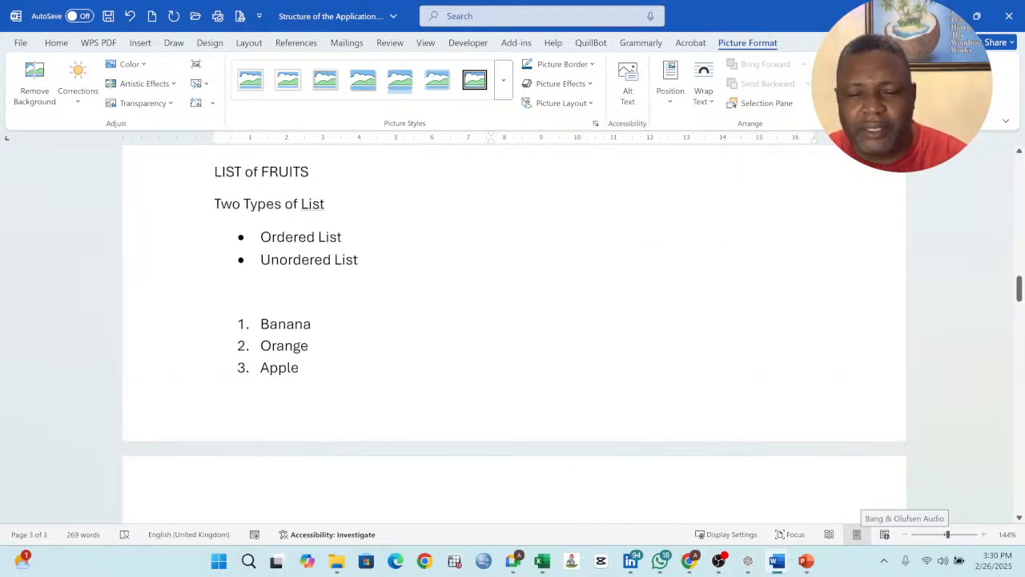
scroll(688, 346, down, 2)
scroll(689, 343, down, 6)
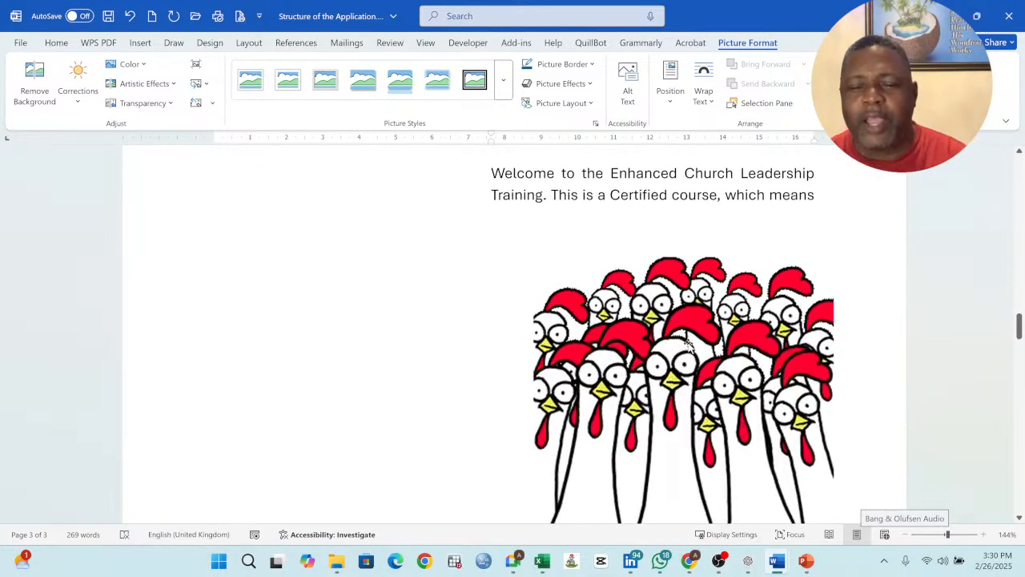
click(679, 261)
scroll(697, 337, up, 3)
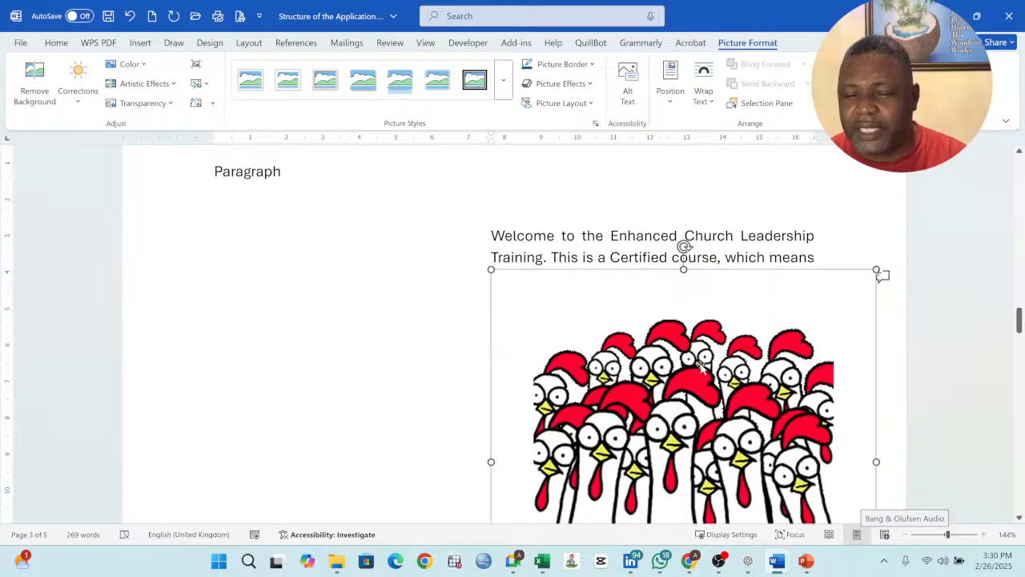
scroll(720, 367, down, 3)
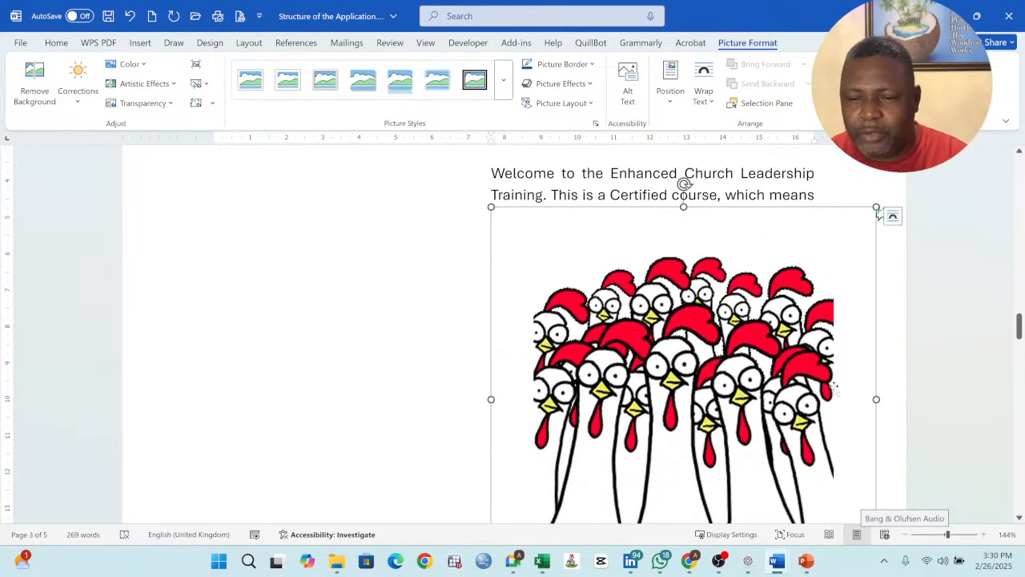
scroll(834, 389, down, 3)
drag(876, 500, 673, 245)
scroll(685, 364, up, 3)
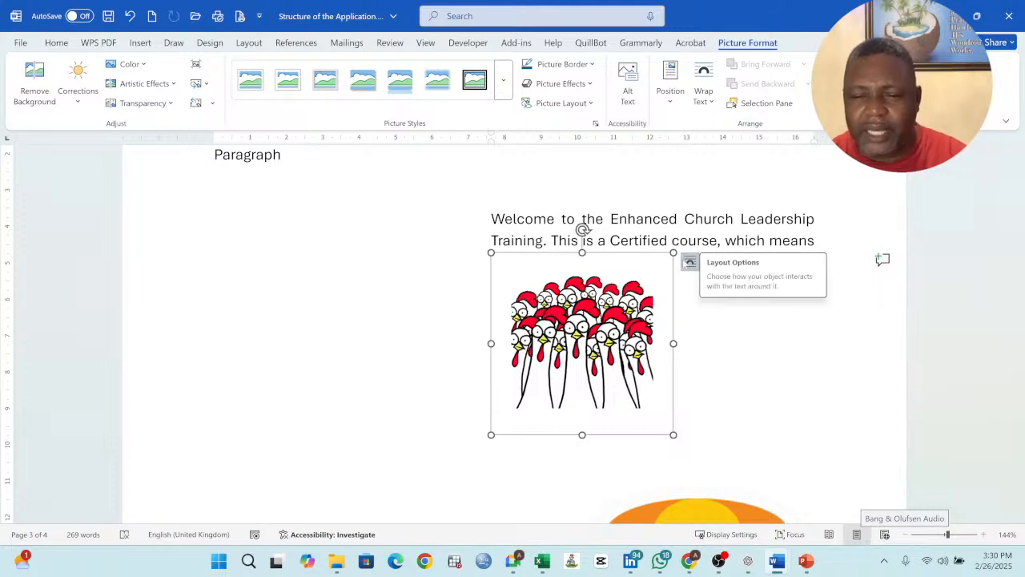
Step: Set the chickens picture's wrapping to In Front of Text and move it into the blank space beside the first welcome paragraph
click(689, 263)
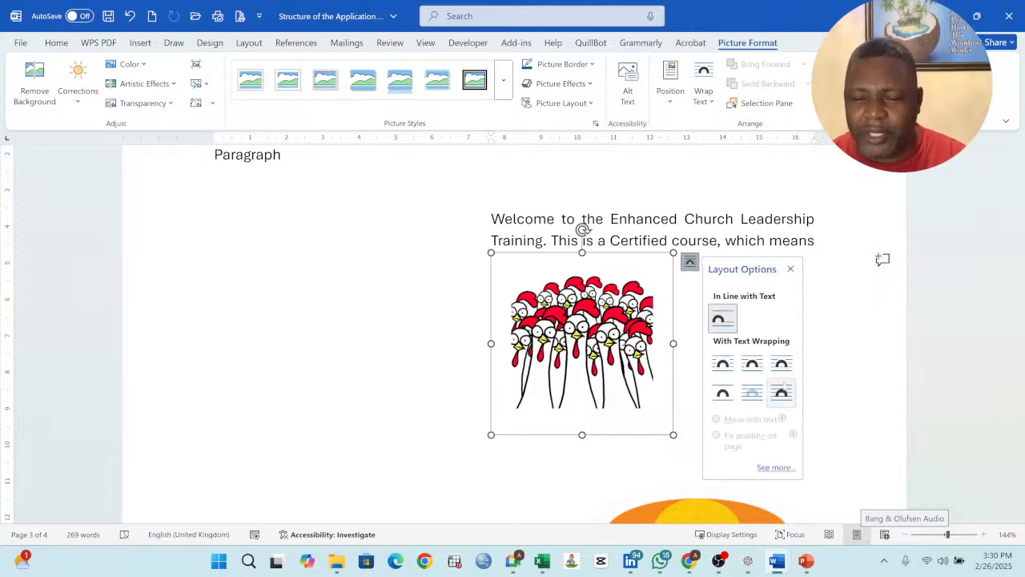
click(781, 392)
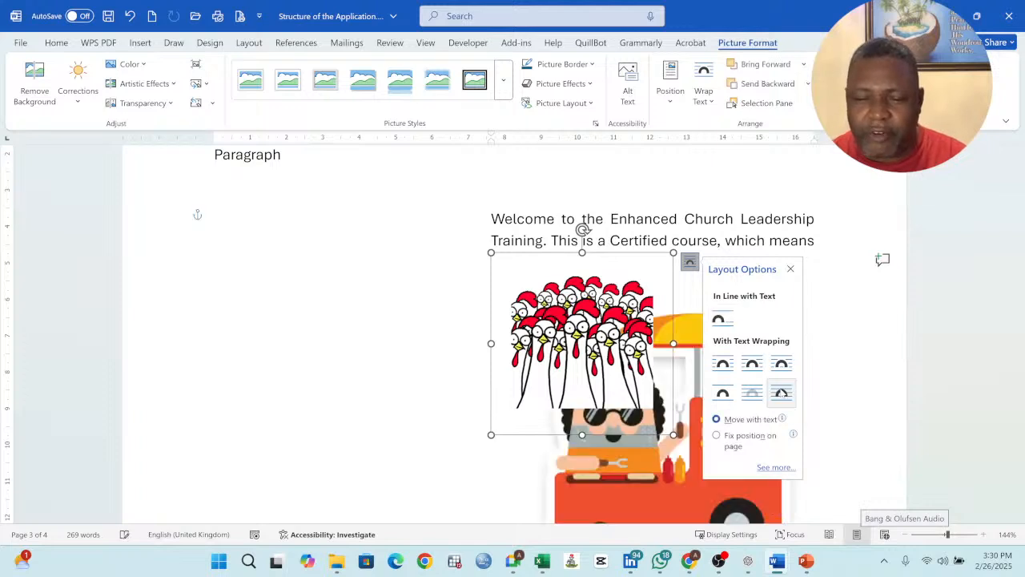
drag(631, 321, 378, 275)
Step: Shrink the hot dog cart picture to about 5 cm wide and place it In Front of Text below the chickens picture
click(788, 426)
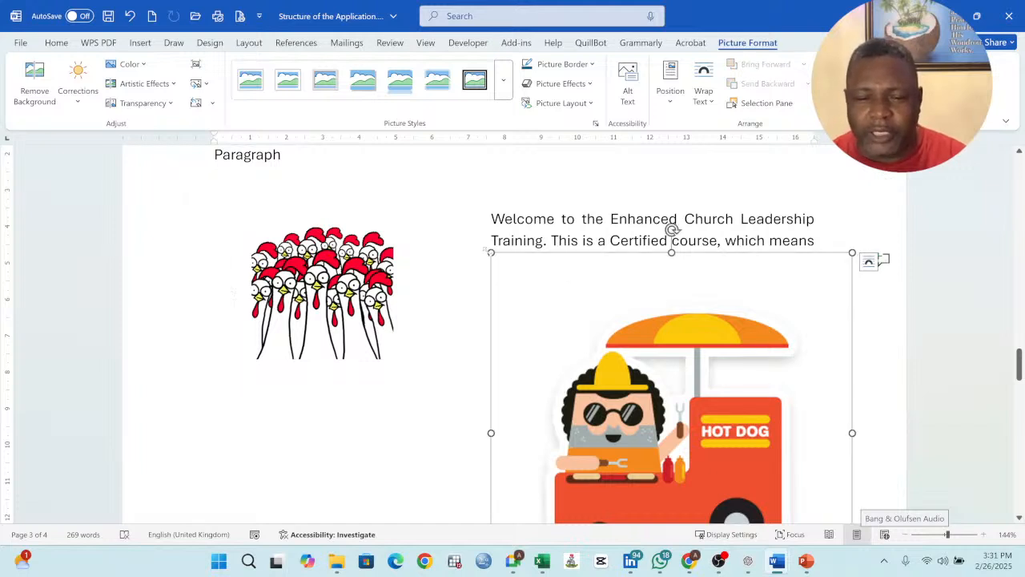
drag(489, 252, 662, 439)
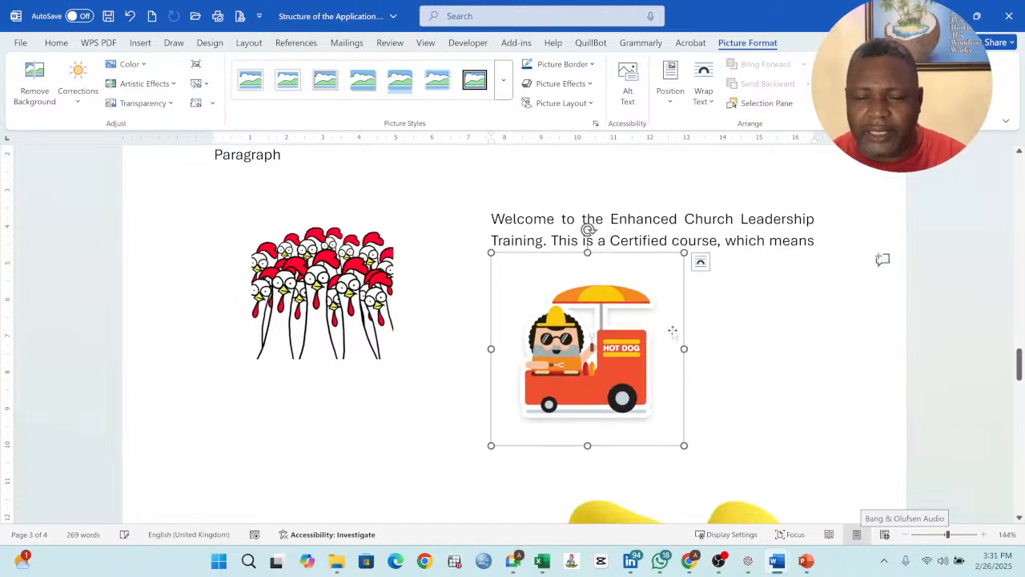
click(700, 262)
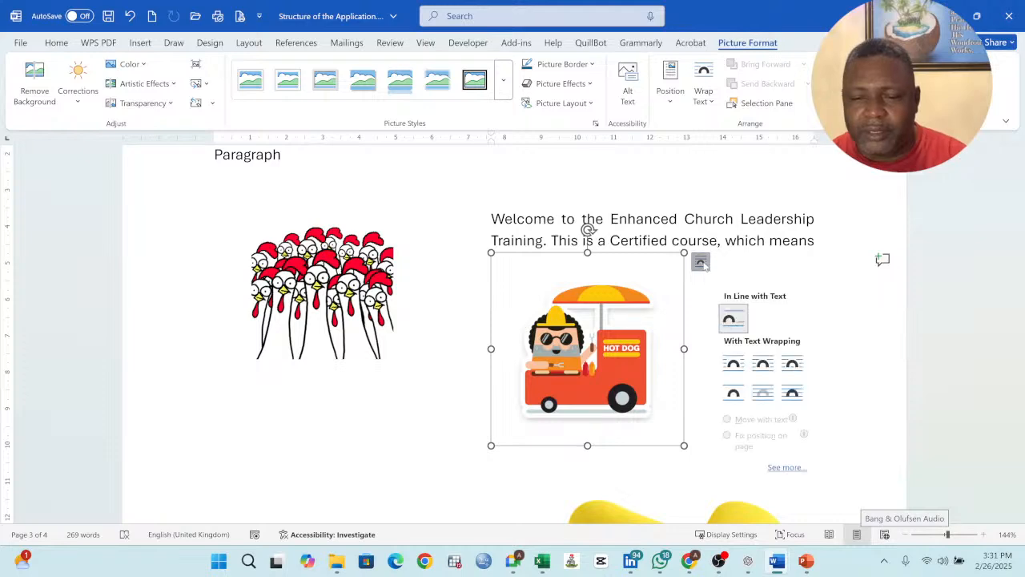
click(792, 393)
drag(613, 351, 340, 494)
Step: Select the large yellow fist picture beside the hot dog cart
scroll(645, 324, down, 4)
scroll(630, 403, up, 1)
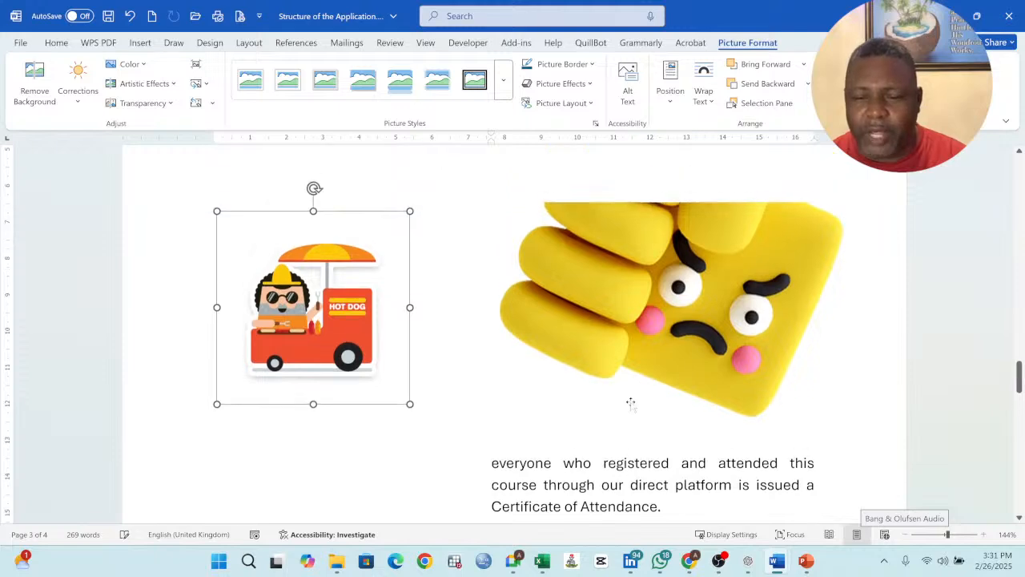
scroll(631, 402, up, 1)
click(631, 403)
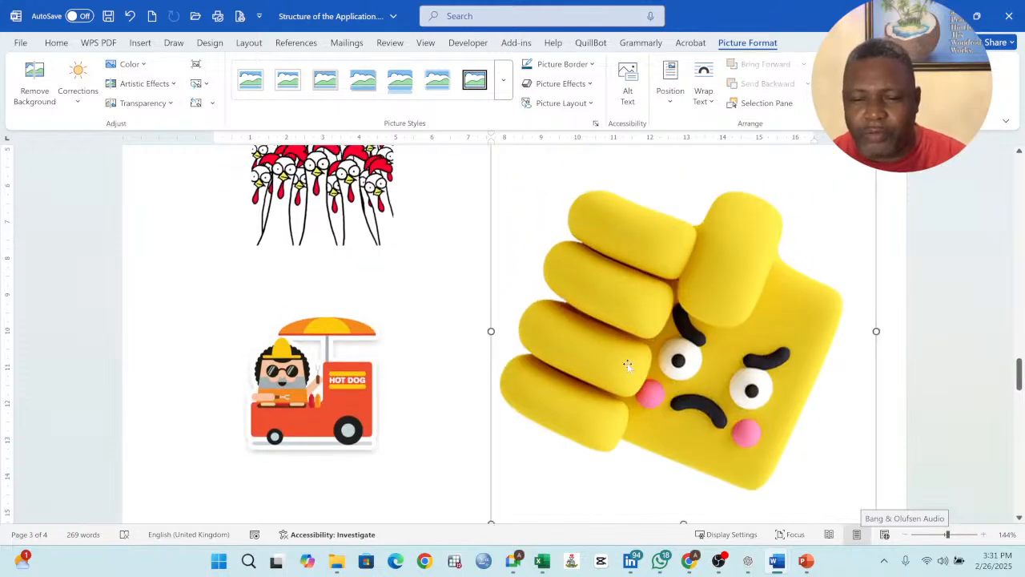
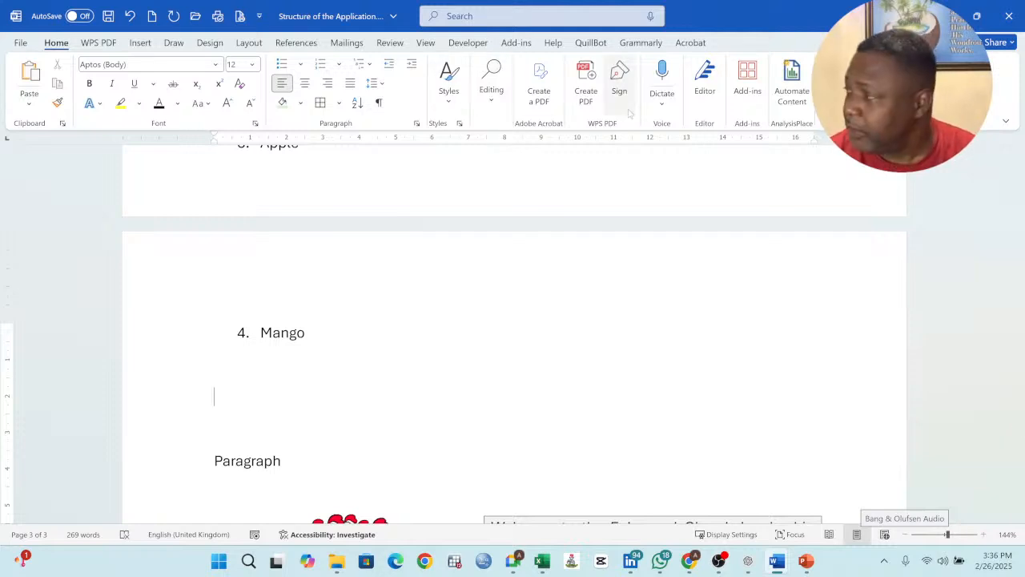
Step: Apply the Intense Quote style to the "LIST of FRUITS" line below the superscript and subscript samples
click(448, 104)
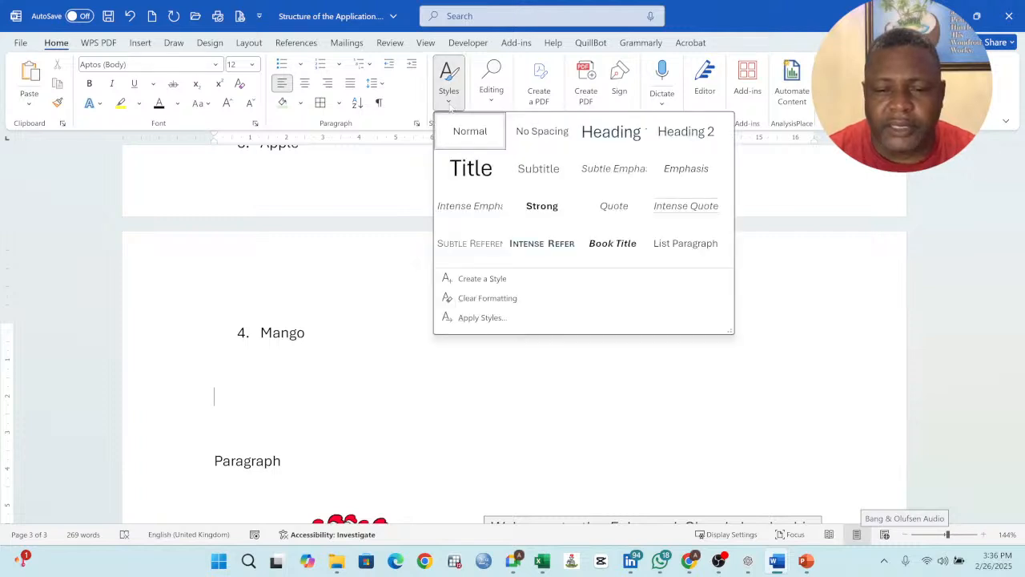
click(317, 313)
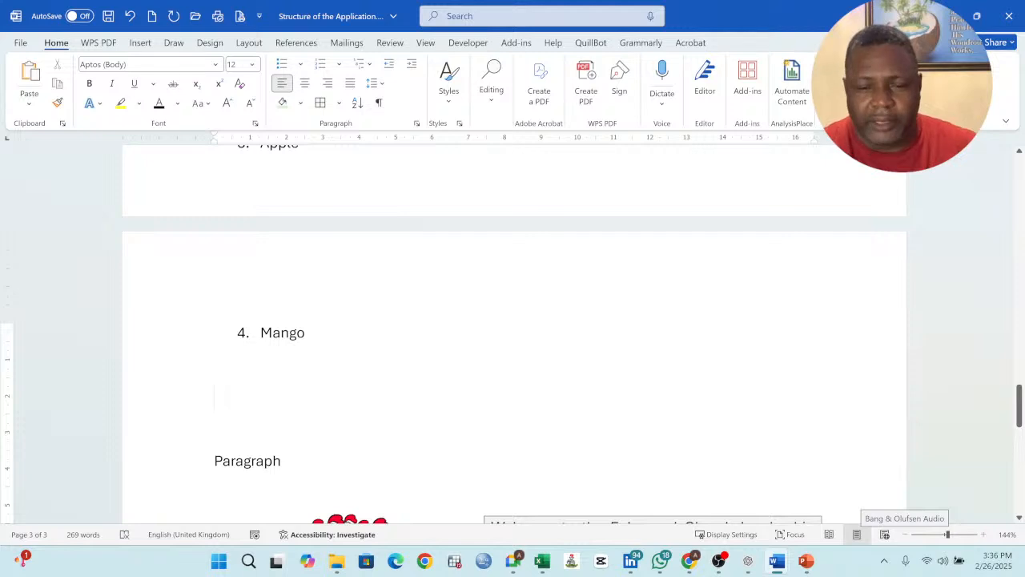
scroll(513, 333, up, 10)
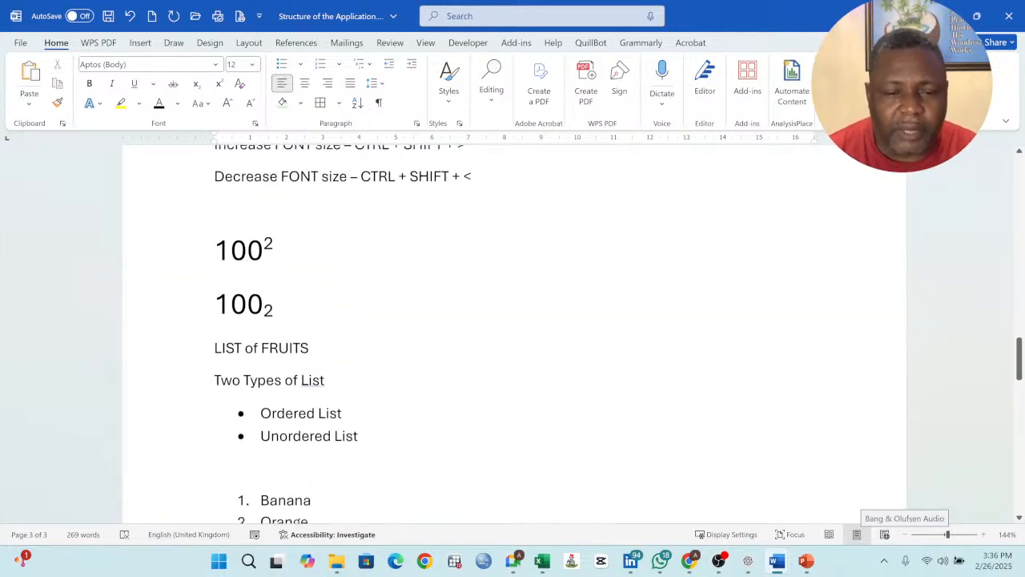
scroll(512, 333, up, 5)
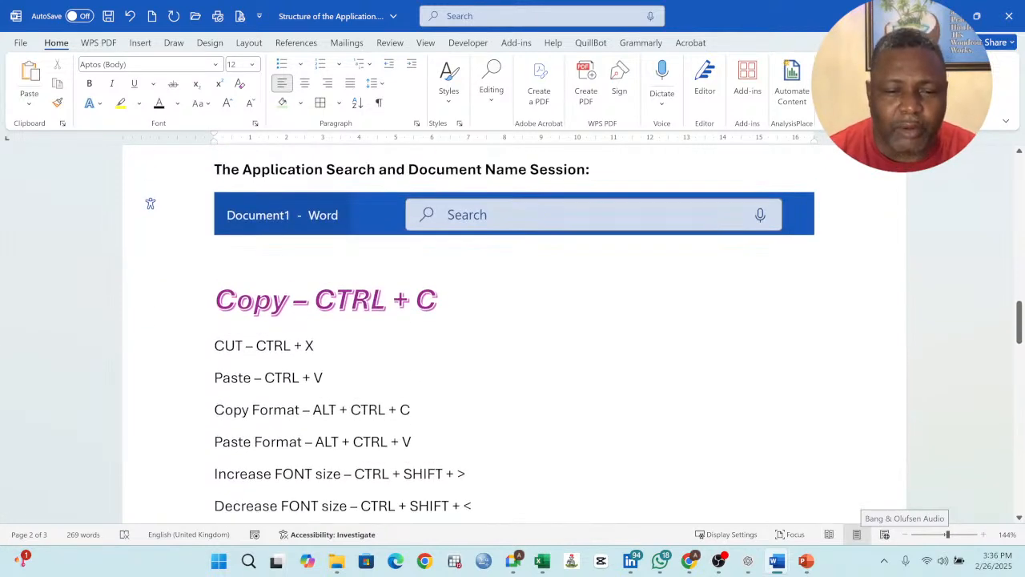
scroll(513, 333, up, 1)
scroll(513, 332, down, 5)
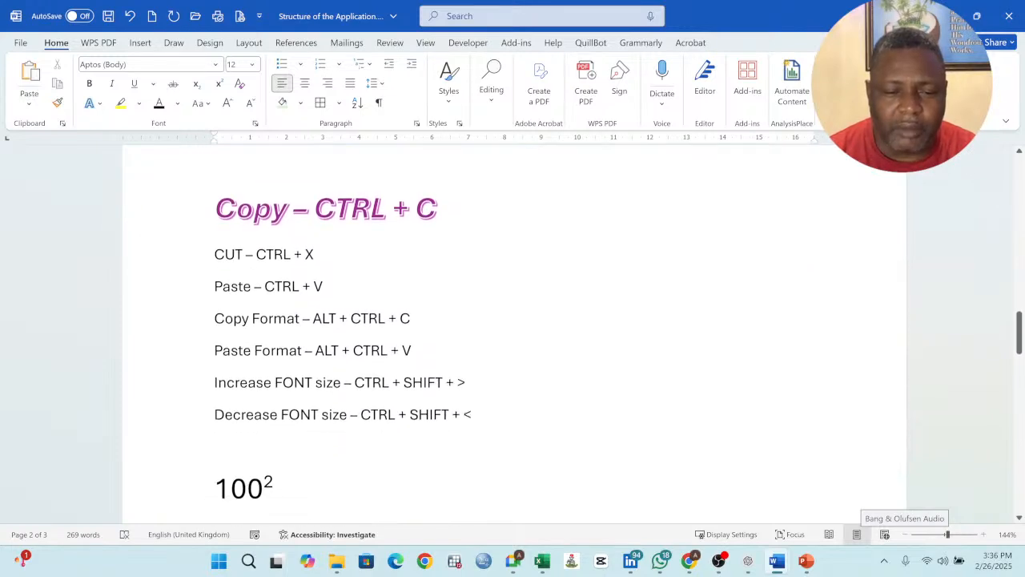
scroll(513, 332, down, 5)
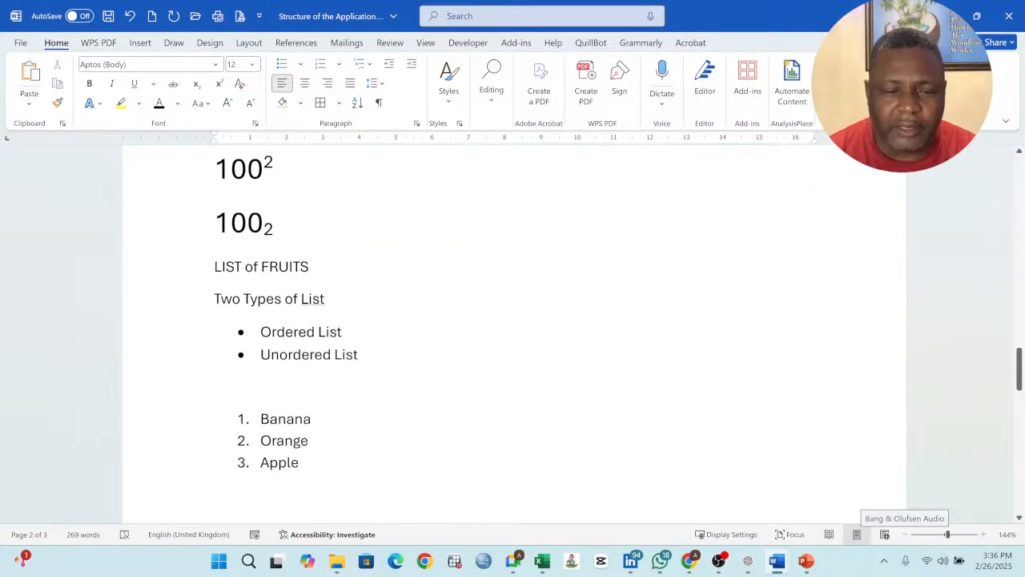
drag(314, 268, 212, 268)
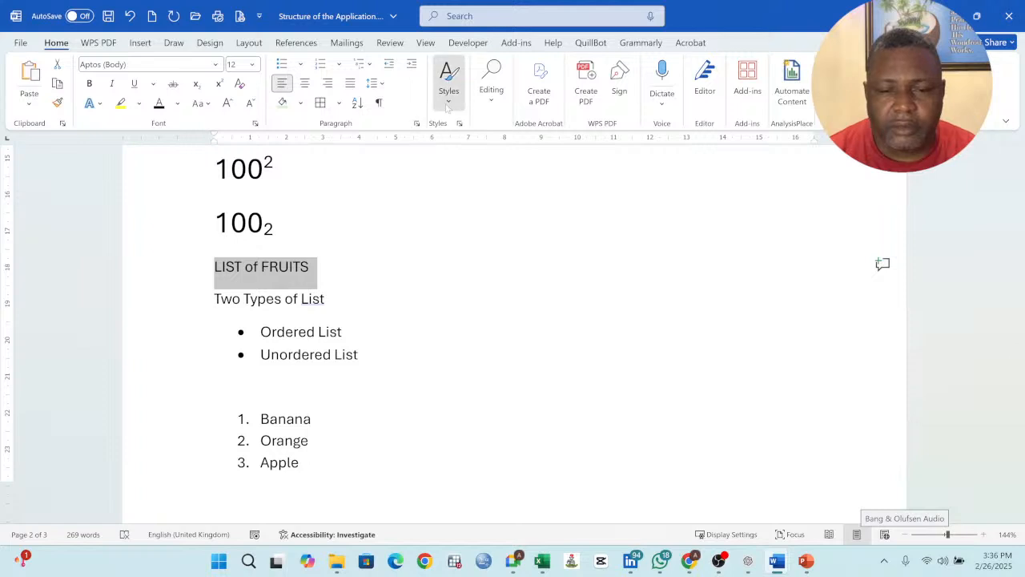
click(447, 107)
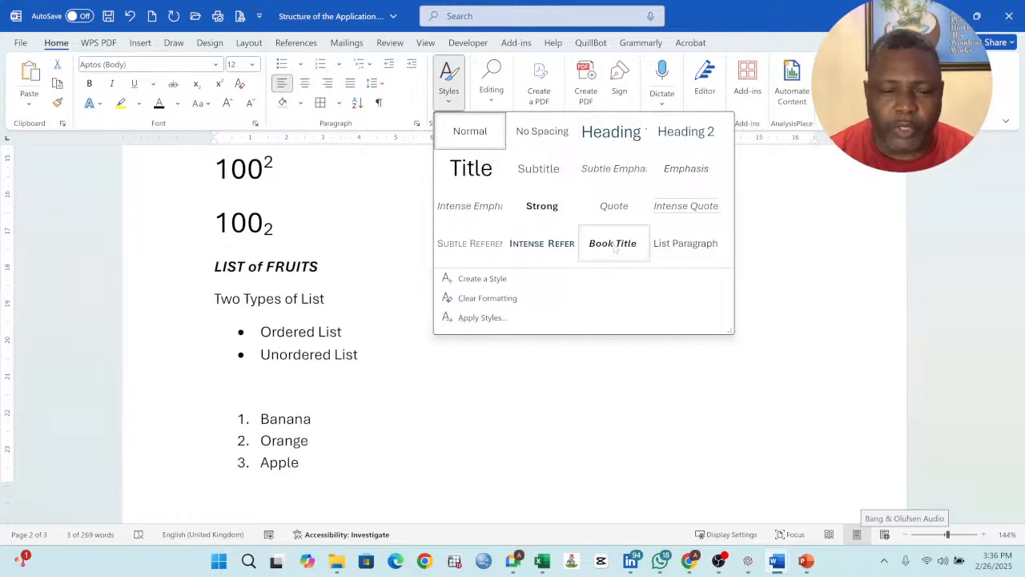
click(677, 214)
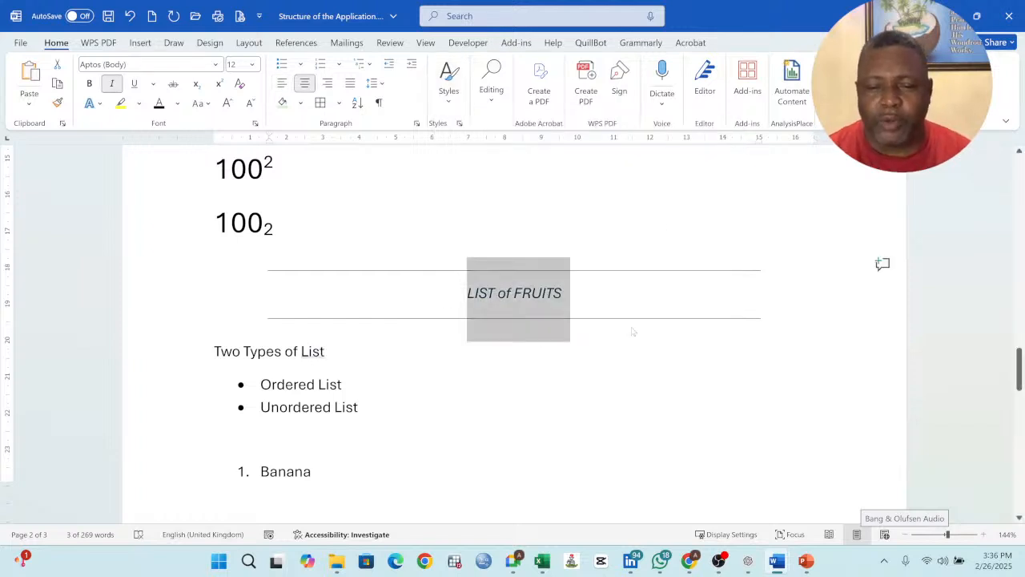
Step: Make the "LIST of FRUITS" heading bold
click(574, 301)
drag(563, 298, 467, 296)
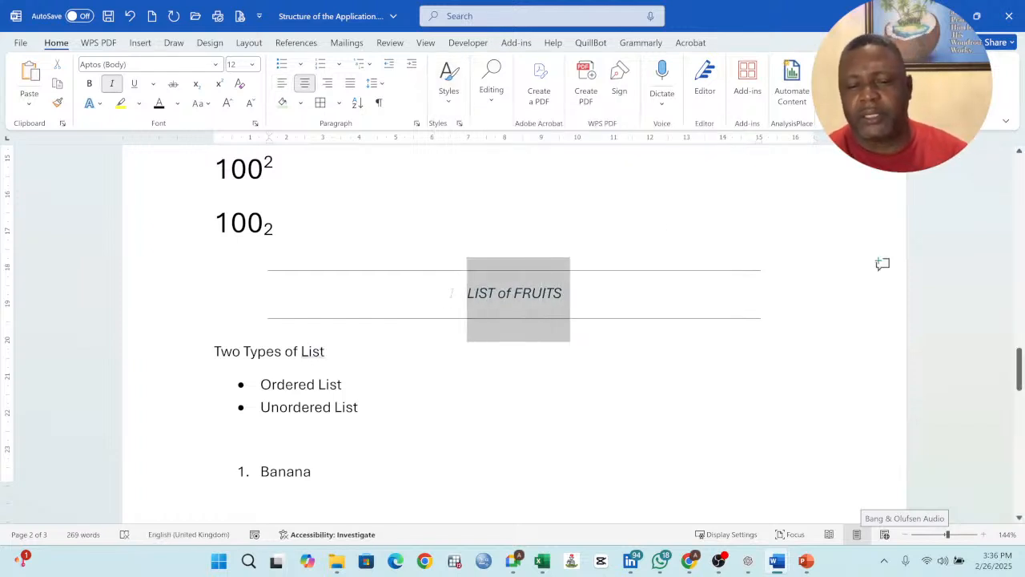
click(462, 270)
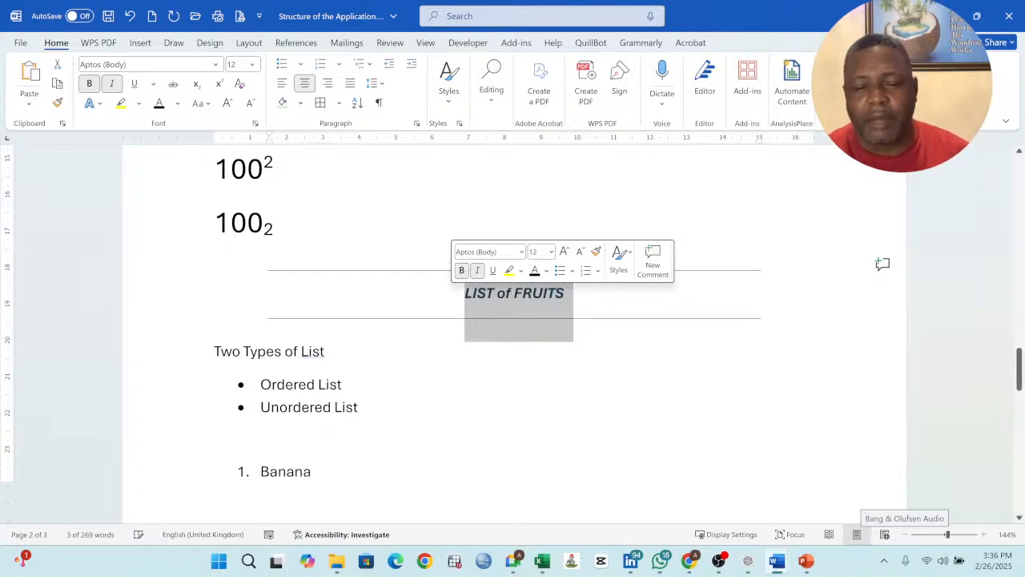
click(487, 353)
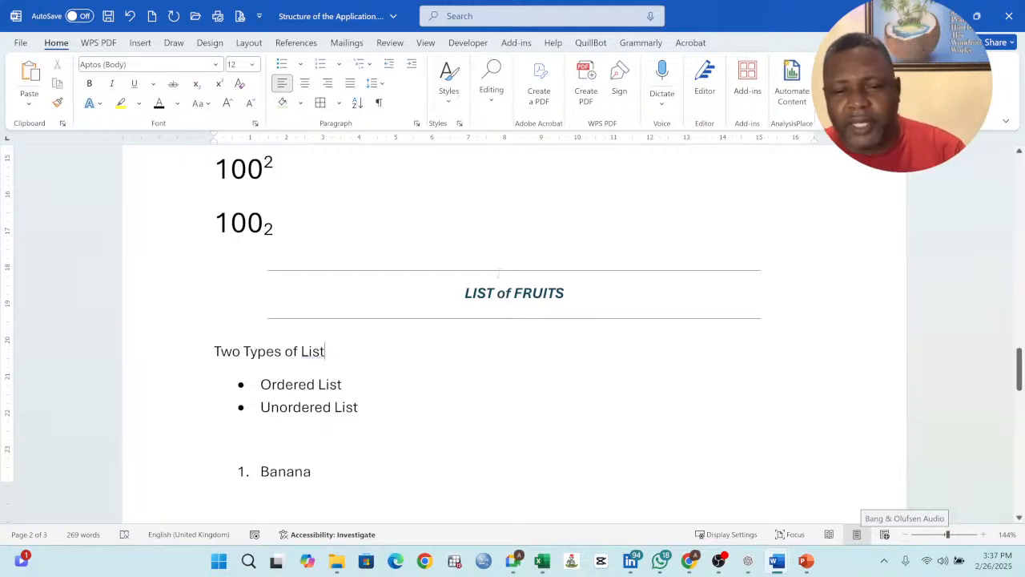
Step: Search the document for "FRUITS", go to the match, and close the search pane
click(491, 106)
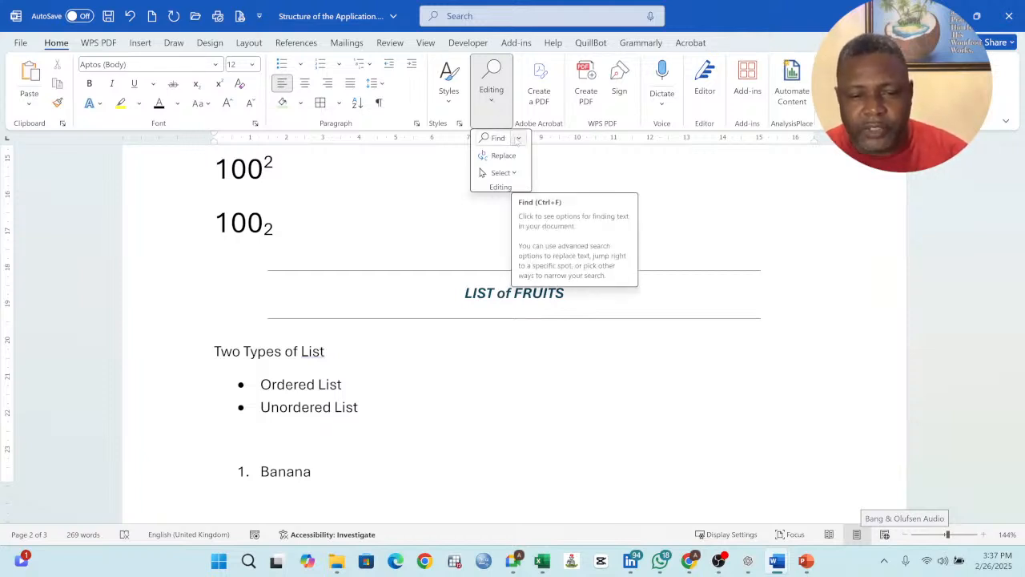
click(519, 138)
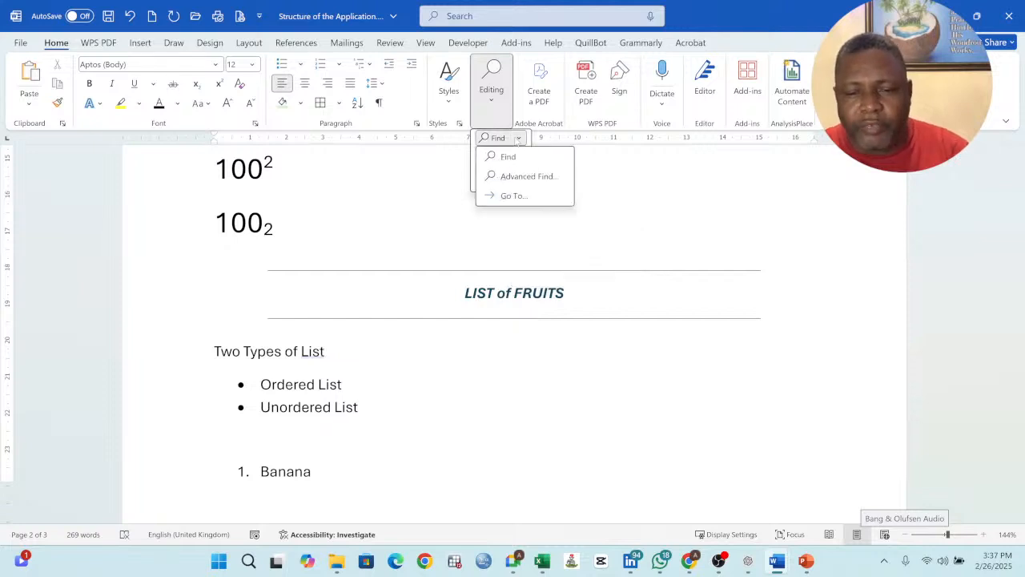
click(511, 157)
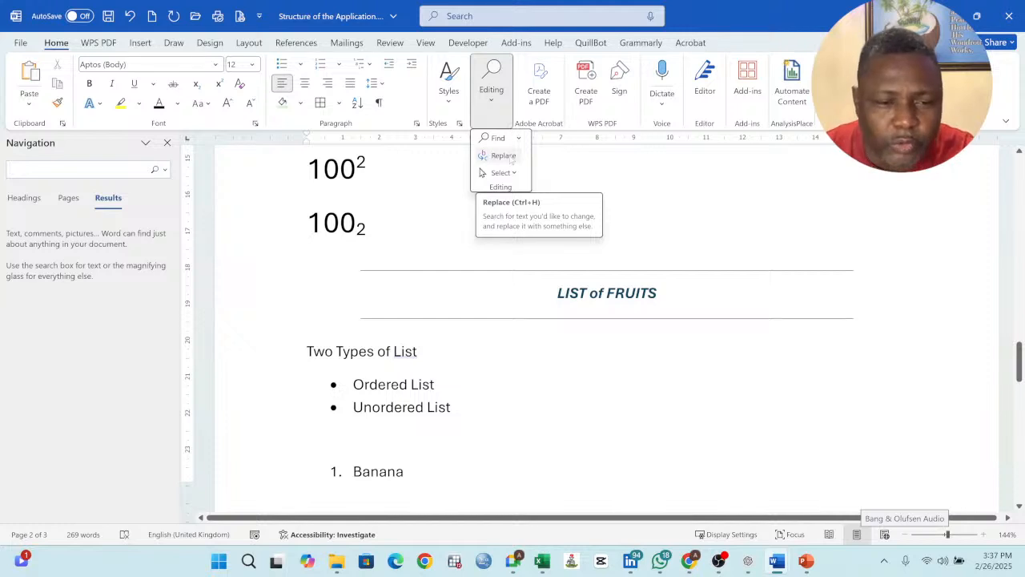
click(45, 172)
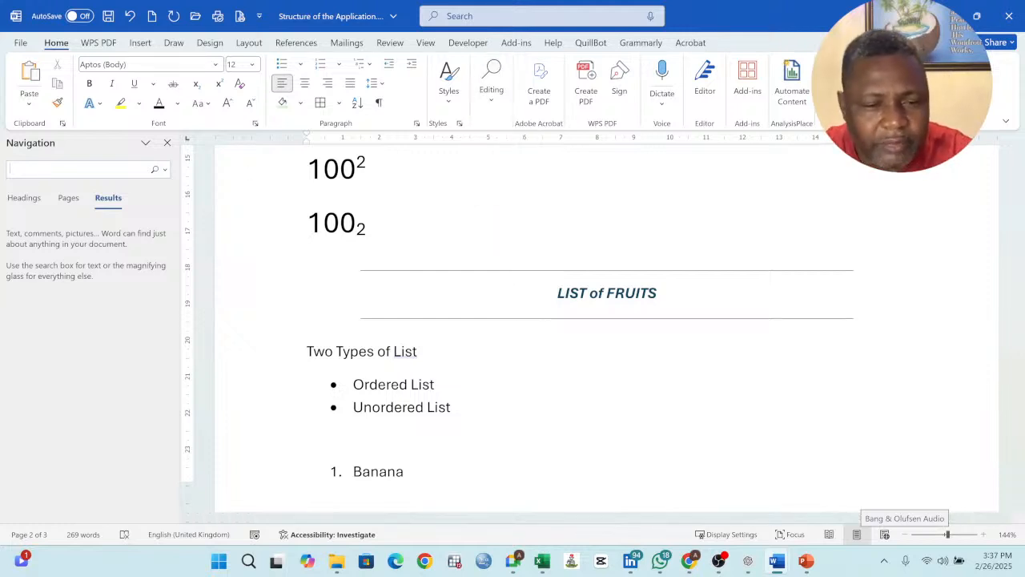
text(FRUITS)
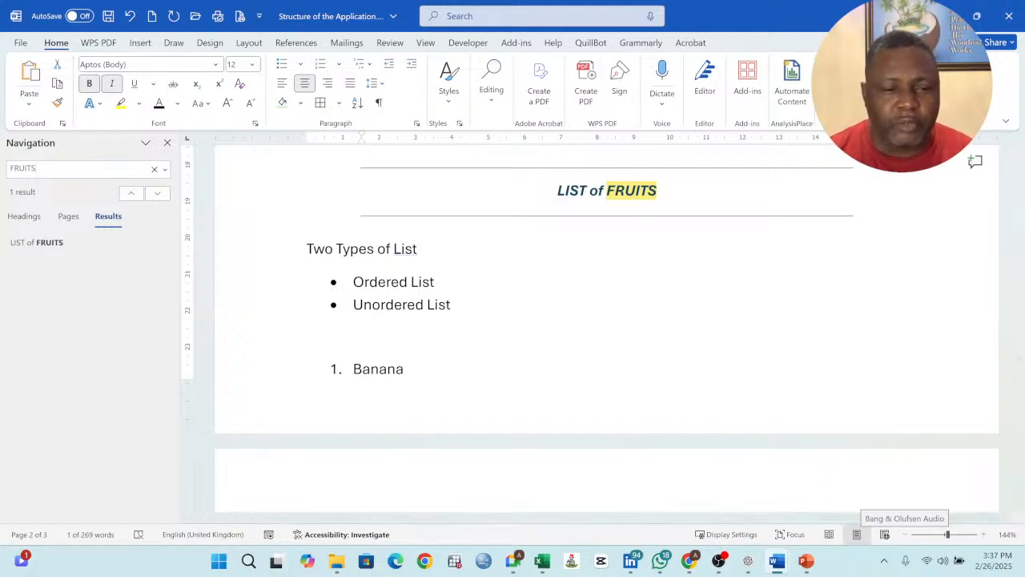
click(158, 193)
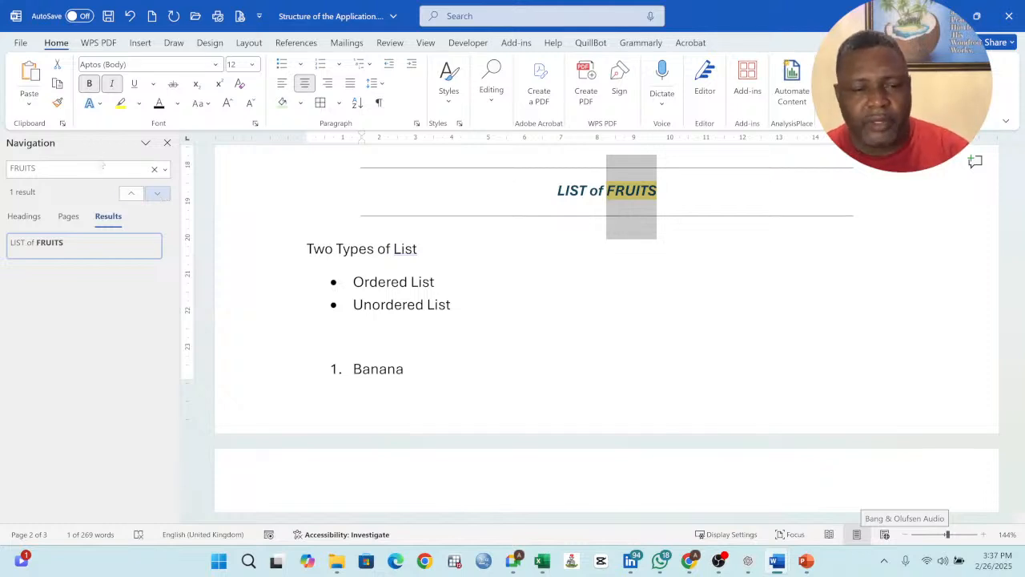
click(167, 142)
Step: Replace "FRUITS" with "PRODUCTS" in the list heading, continue the search from the beginning, and close Find and Replace
click(492, 95)
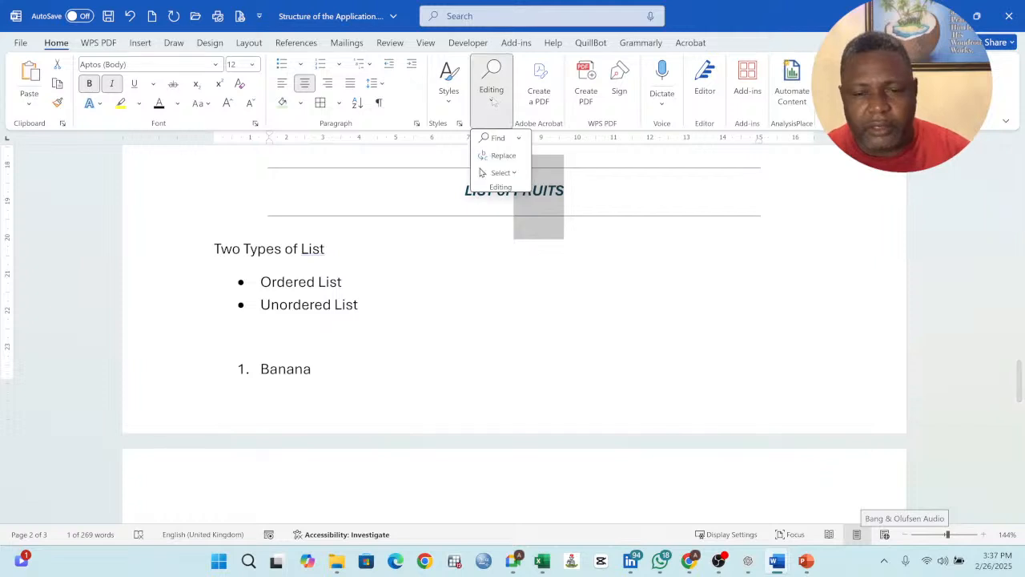
click(502, 156)
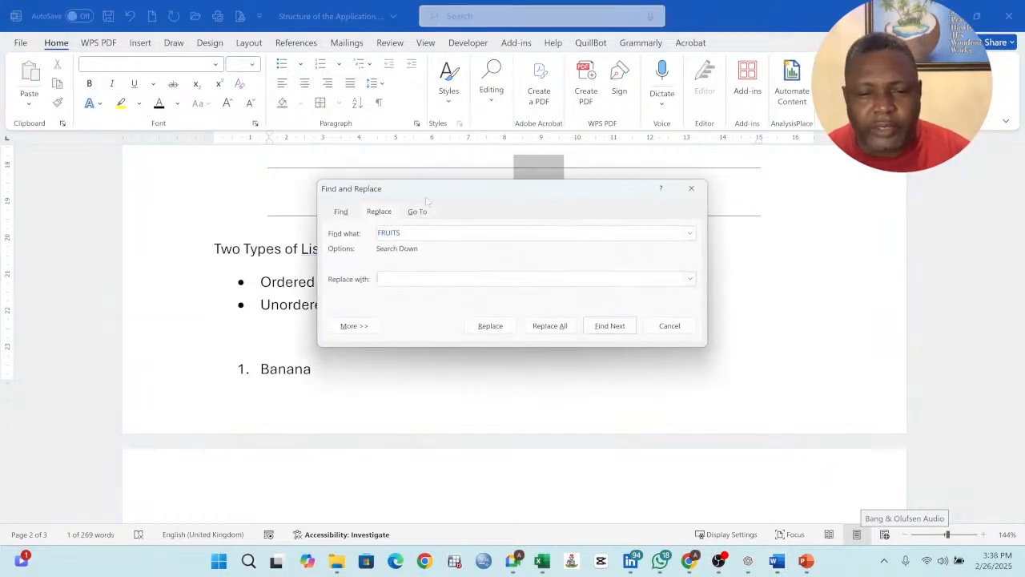
drag(435, 190, 498, 280)
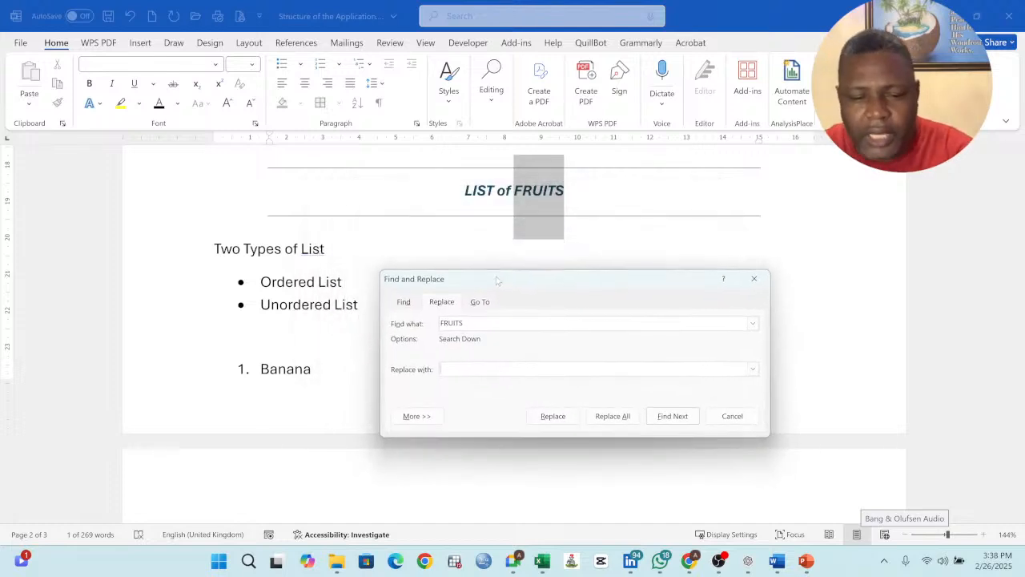
text(PRODUCTS)
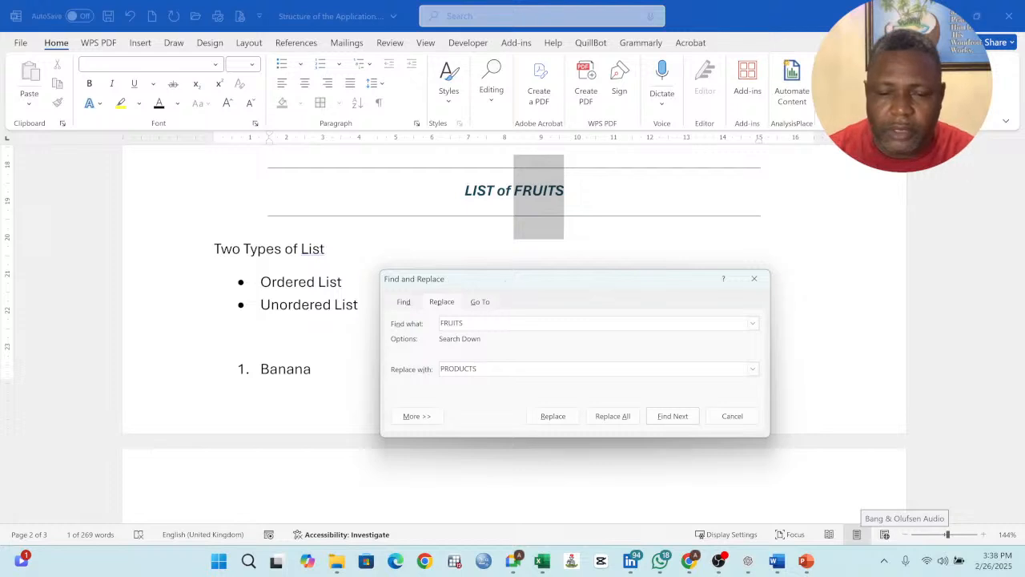
click(552, 416)
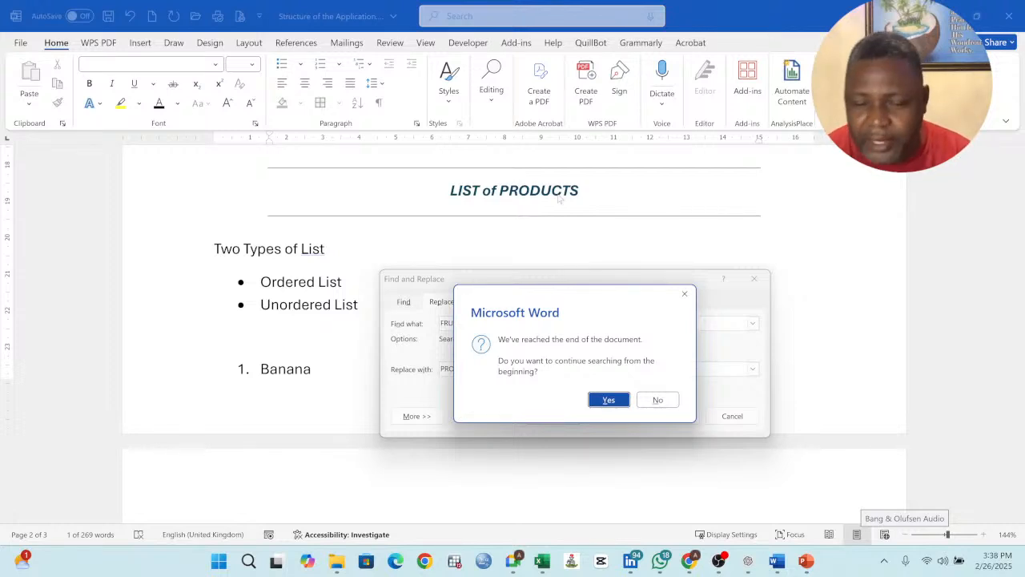
click(609, 400)
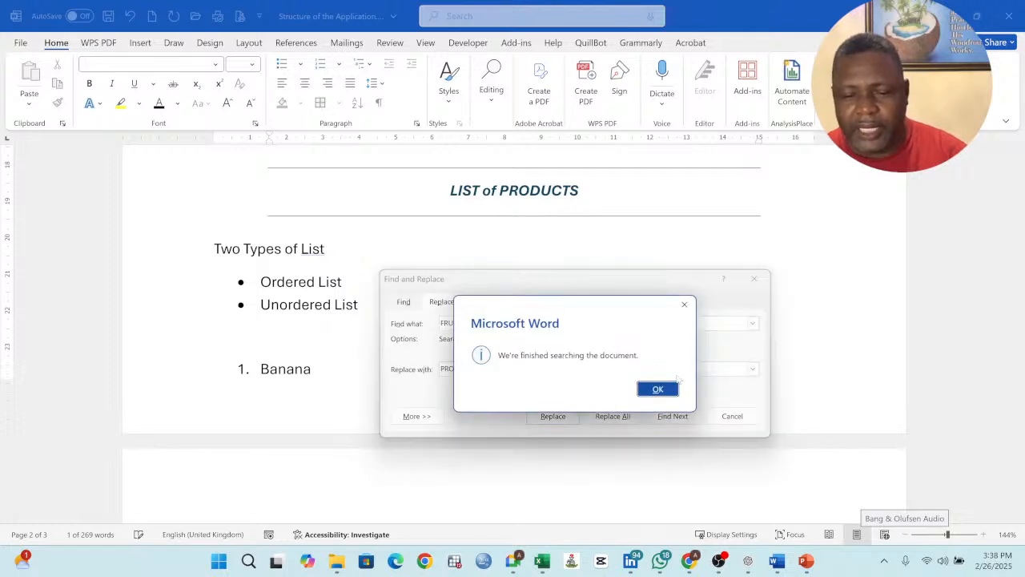
click(658, 391)
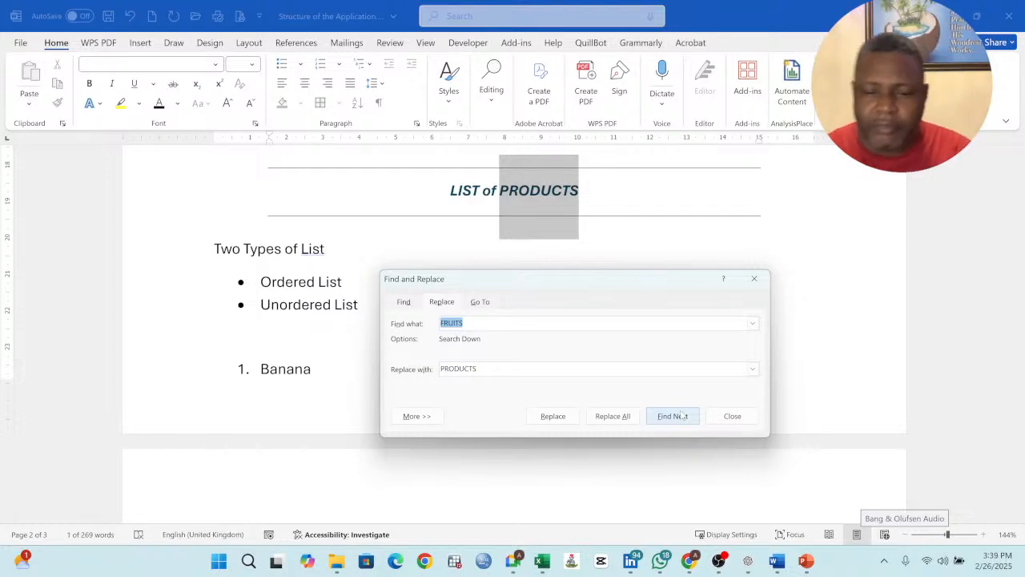
click(731, 419)
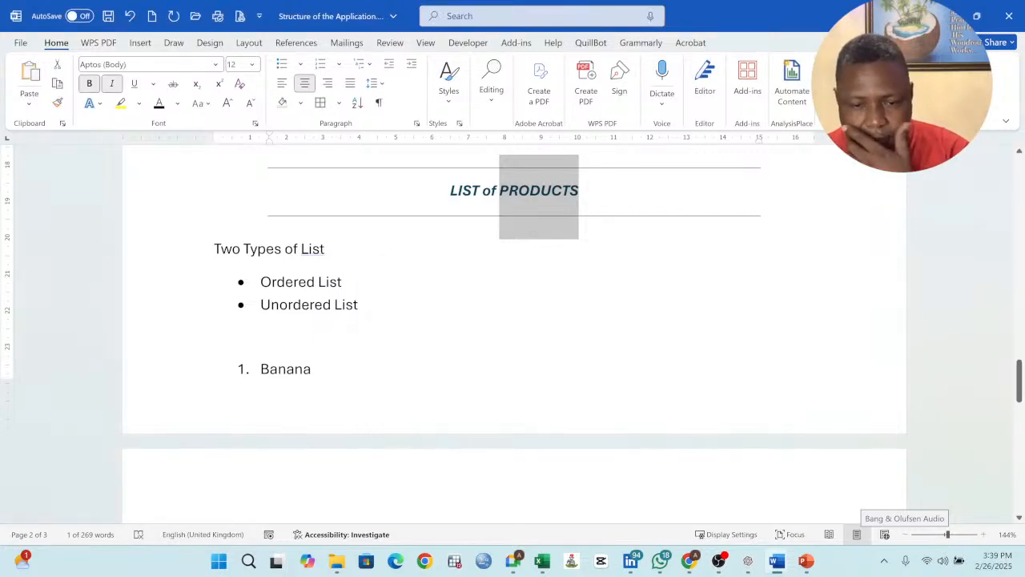
click(343, 282)
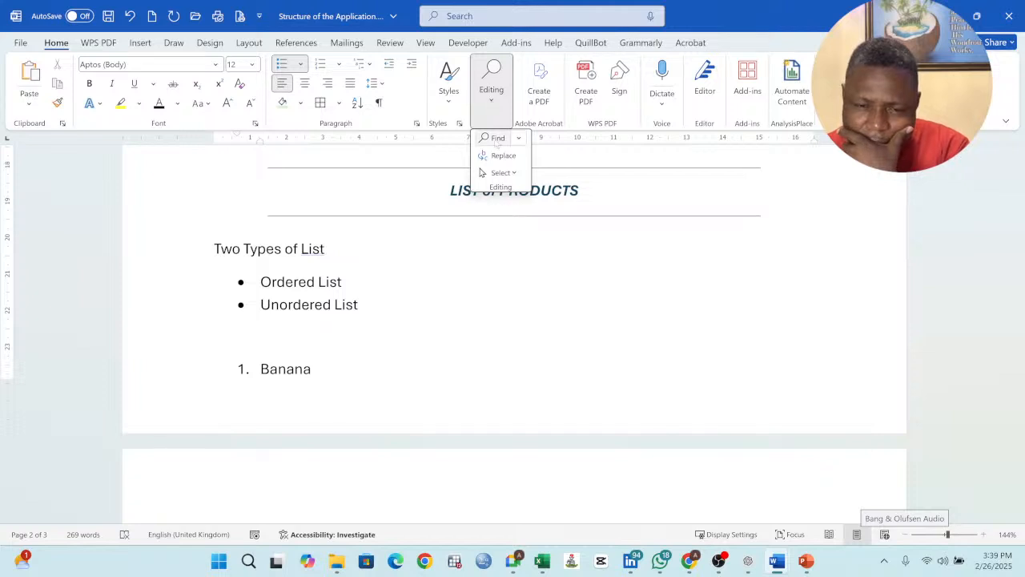
click(515, 173)
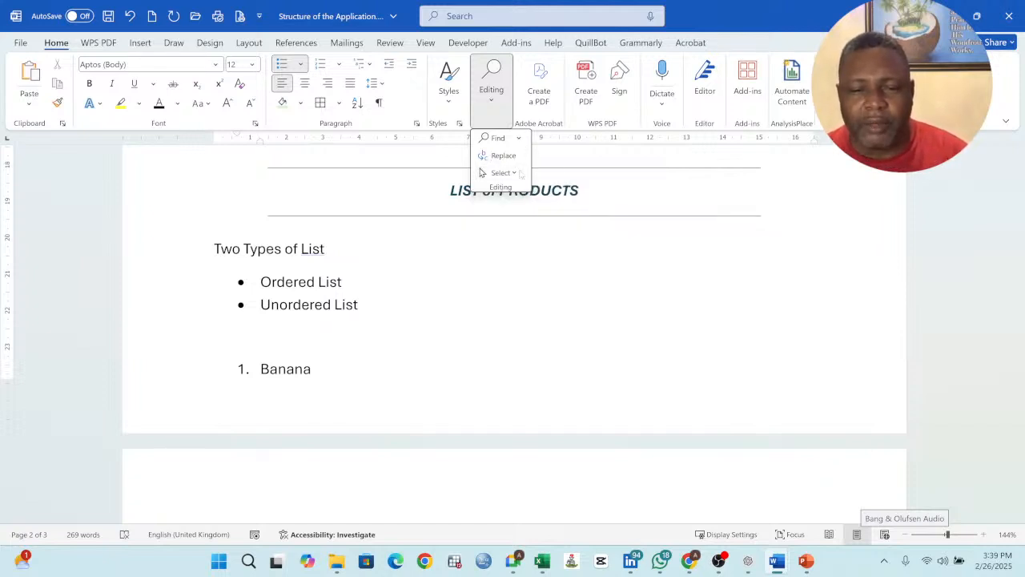
mouse_move(483, 173)
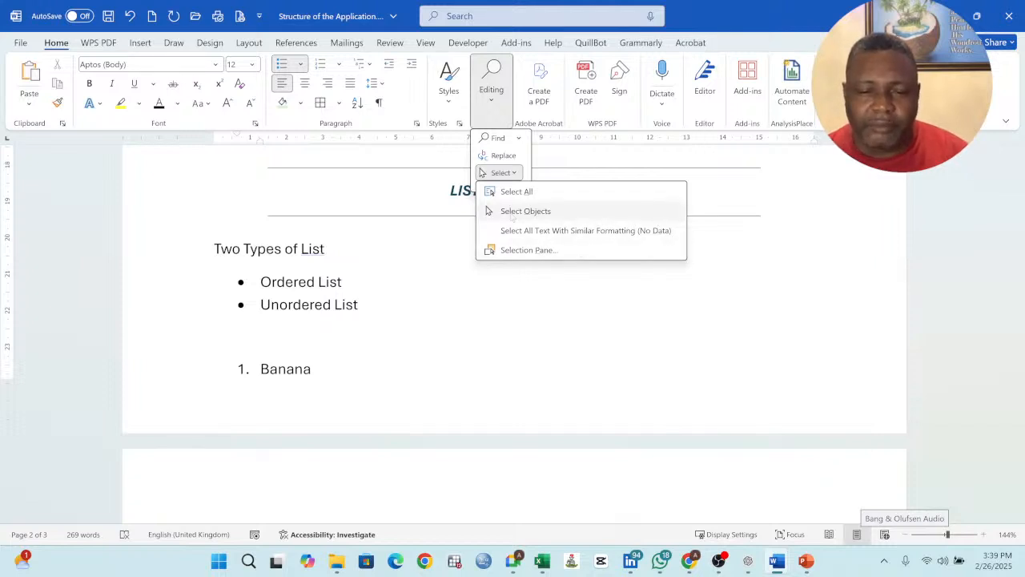
click(629, 330)
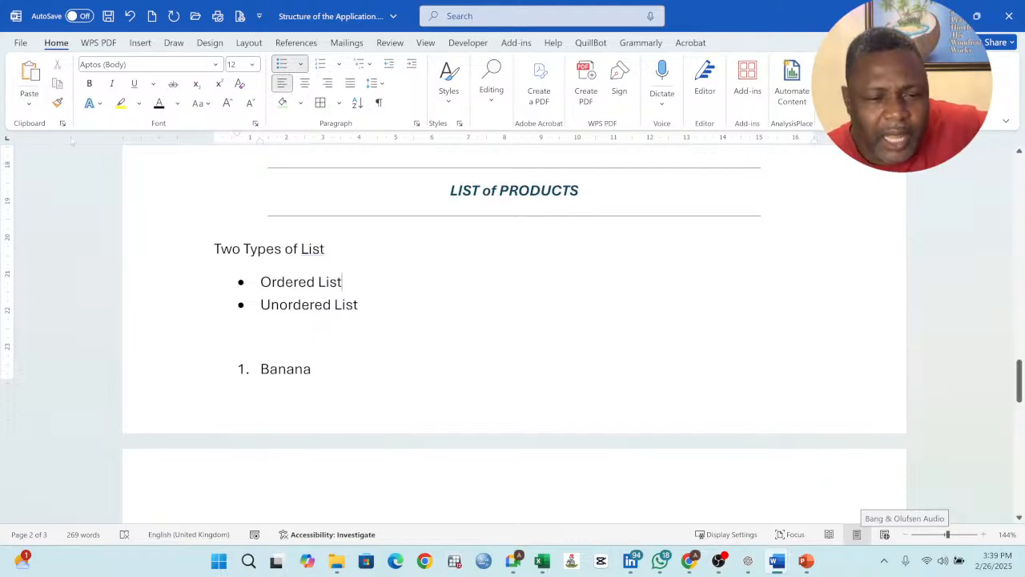
scroll(513, 329, up, 10)
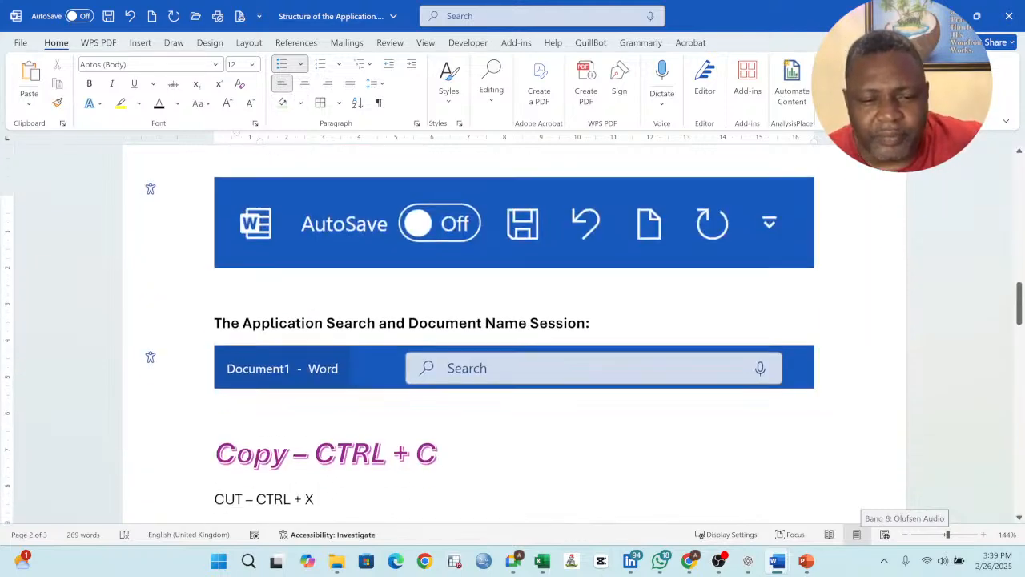
scroll(513, 329, down, 10)
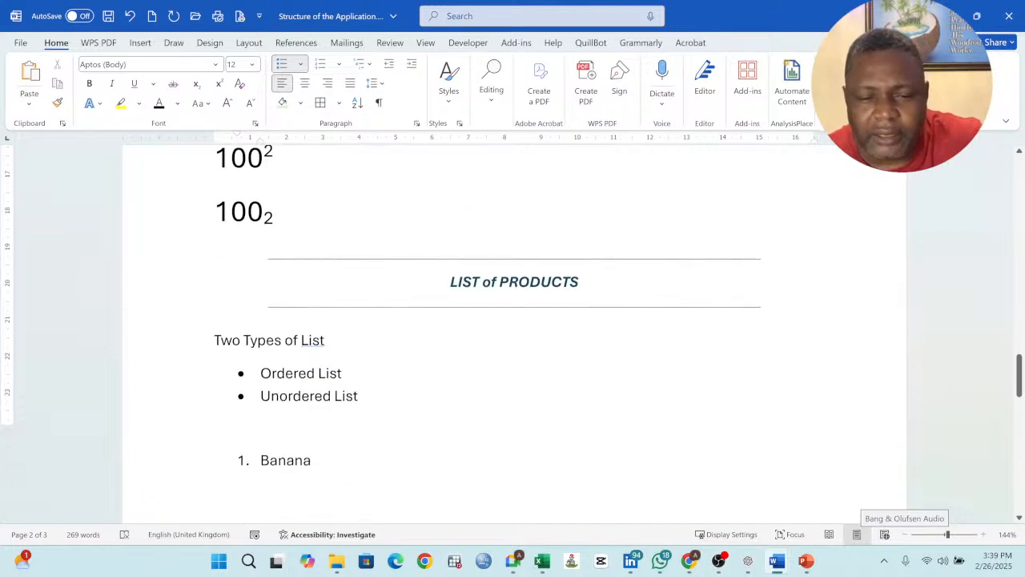
scroll(513, 328, down, 1)
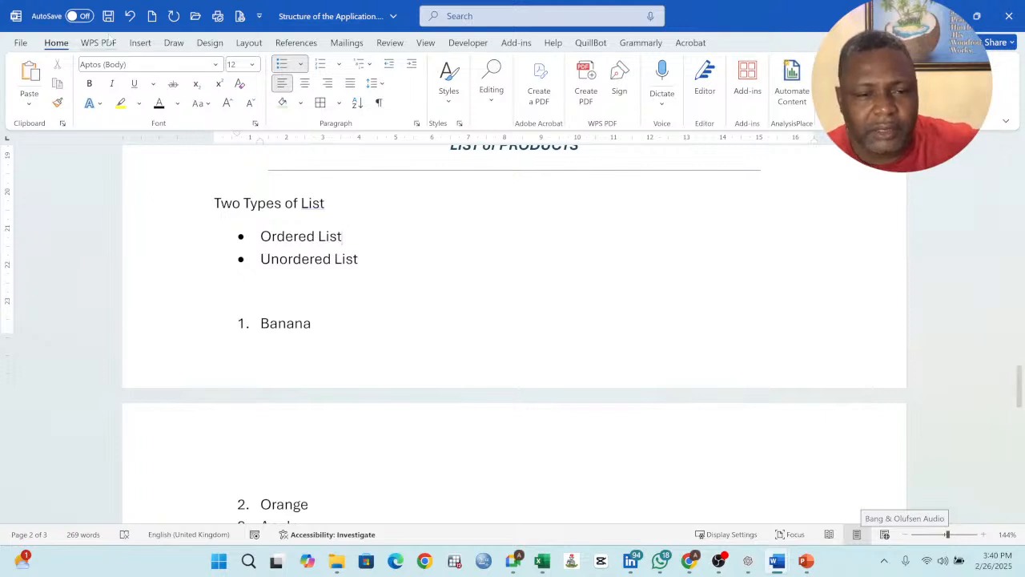
click(140, 43)
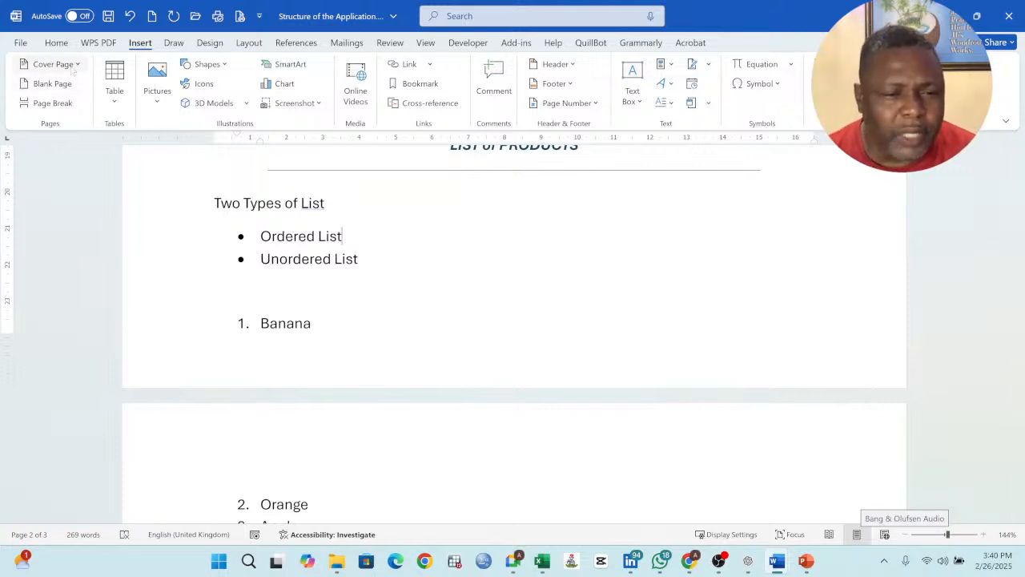
scroll(513, 329, up, 5)
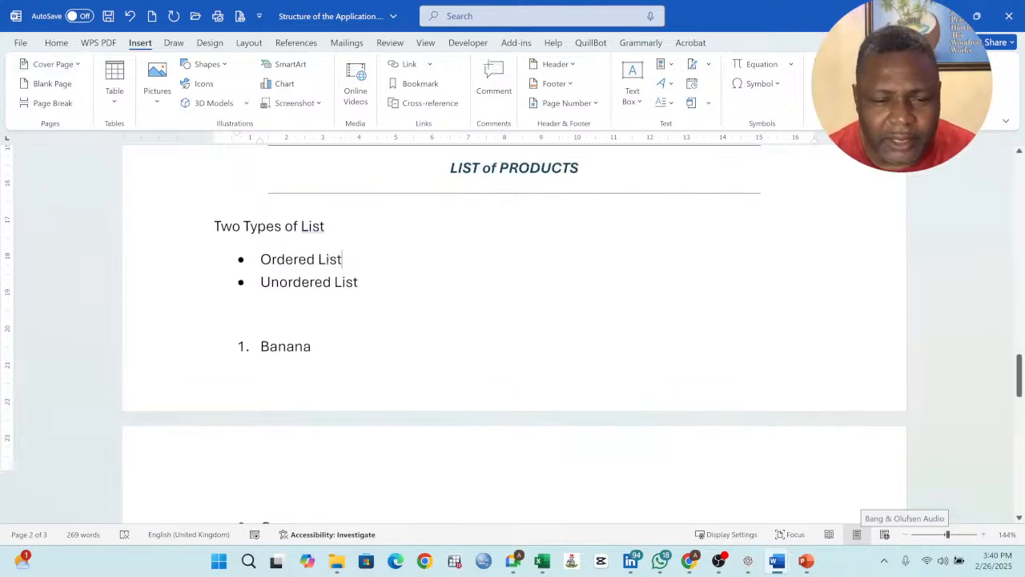
scroll(513, 329, up, 20)
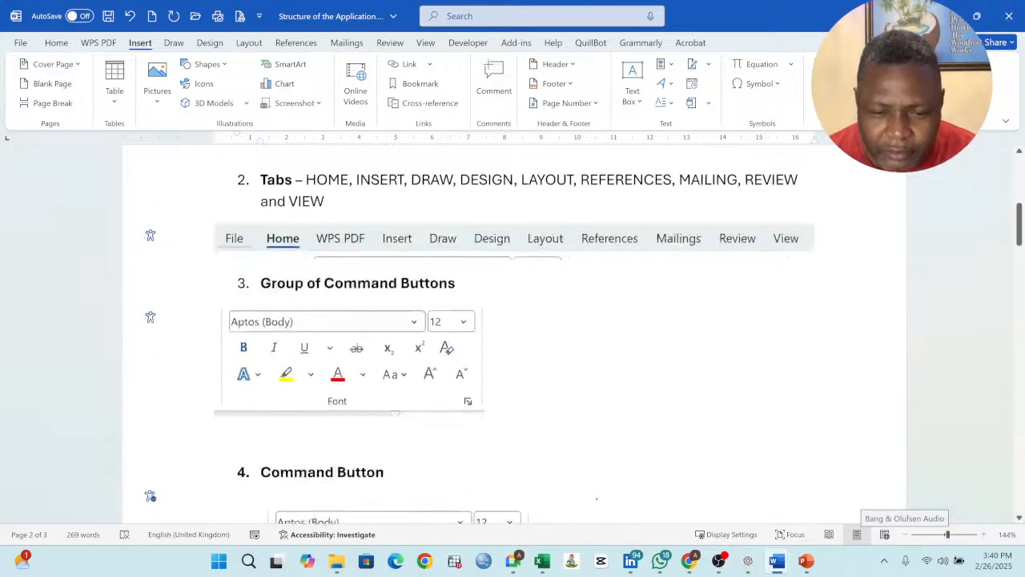
scroll(513, 328, up, 1)
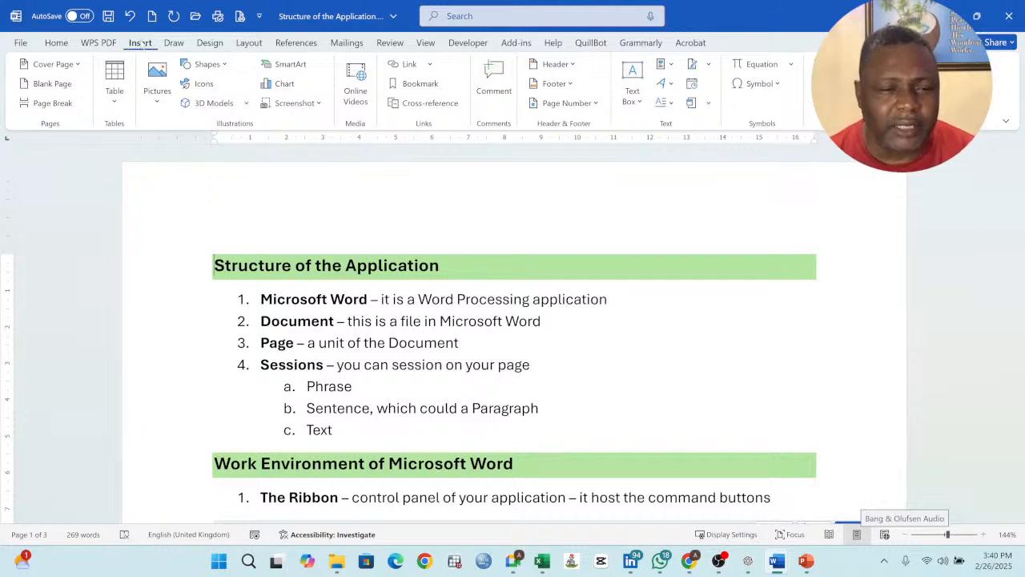
click(58, 44)
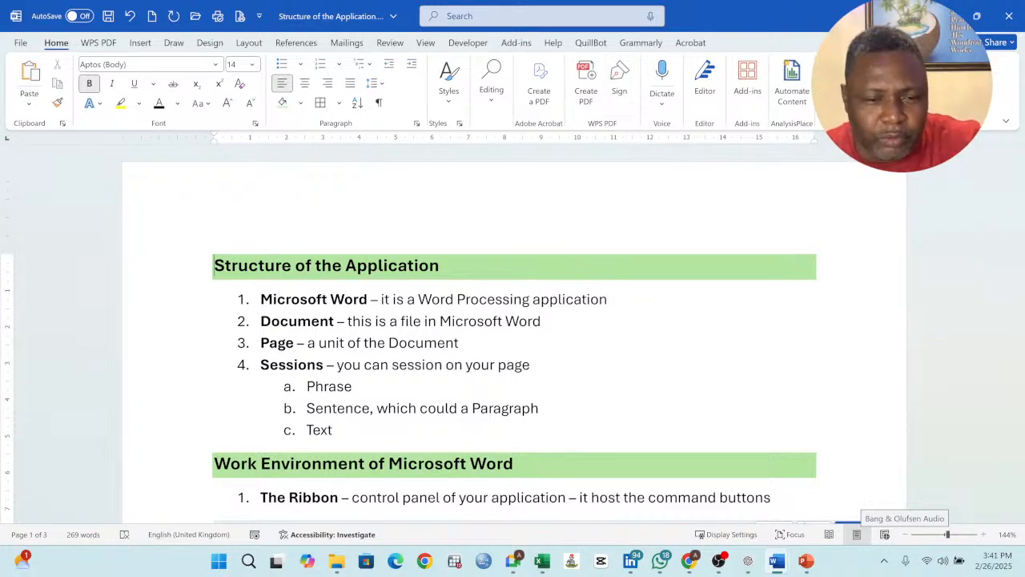
click(138, 44)
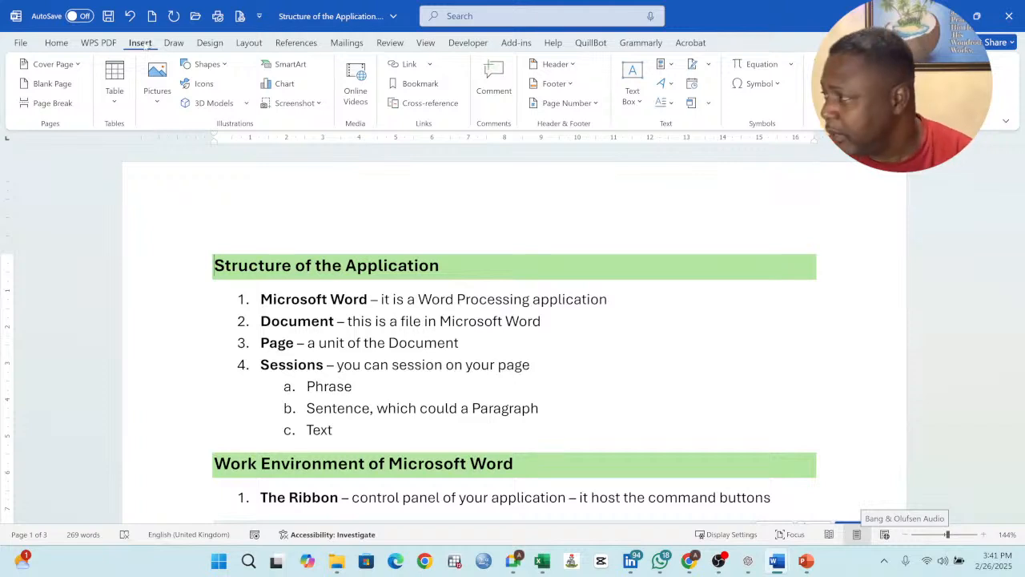
click(54, 45)
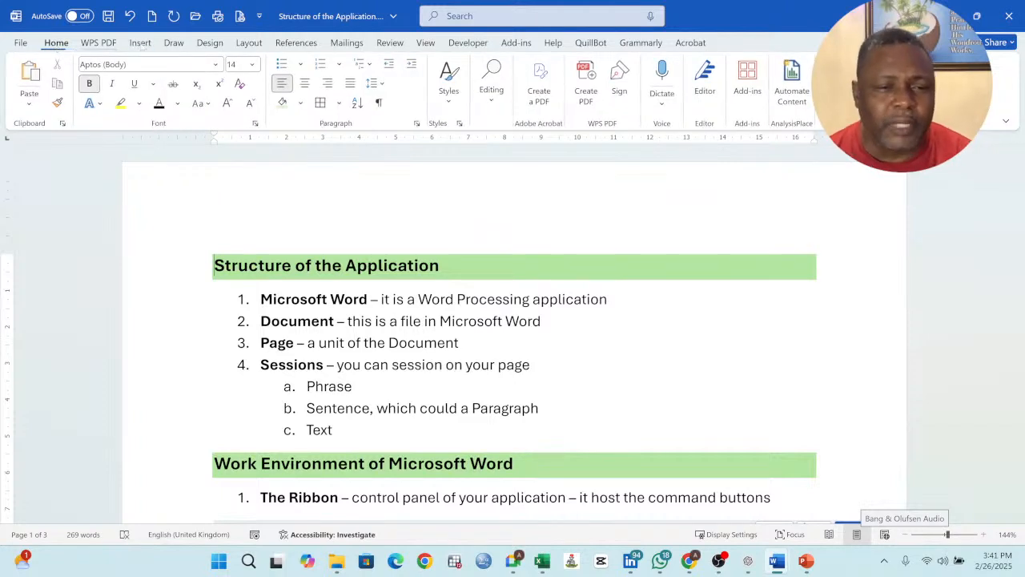
click(141, 43)
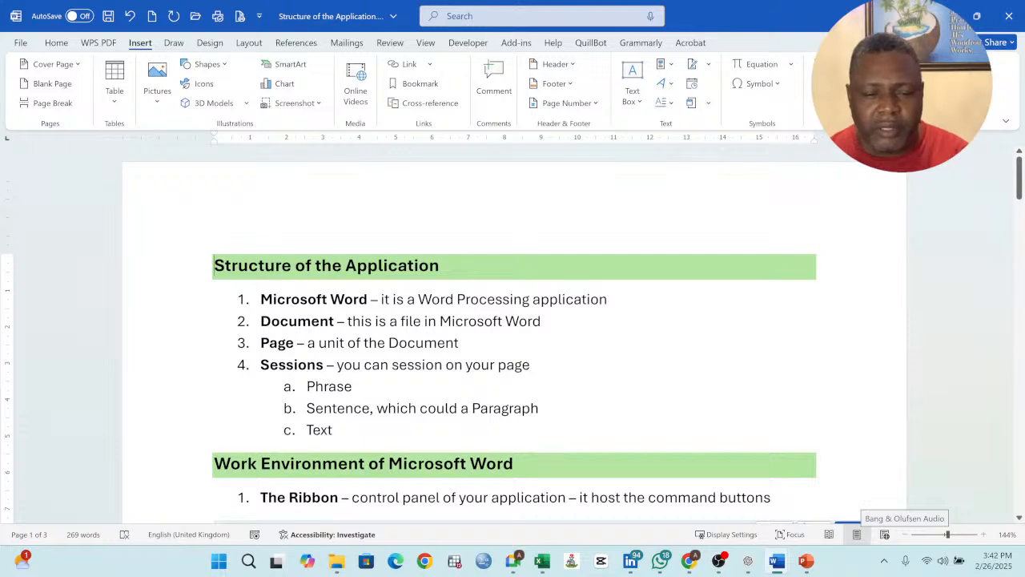
Step: Make the word HOME in the "Tabs" item under Work Environment of Microsoft Word bold and highlight it in yellow
scroll(512, 336, down, 5)
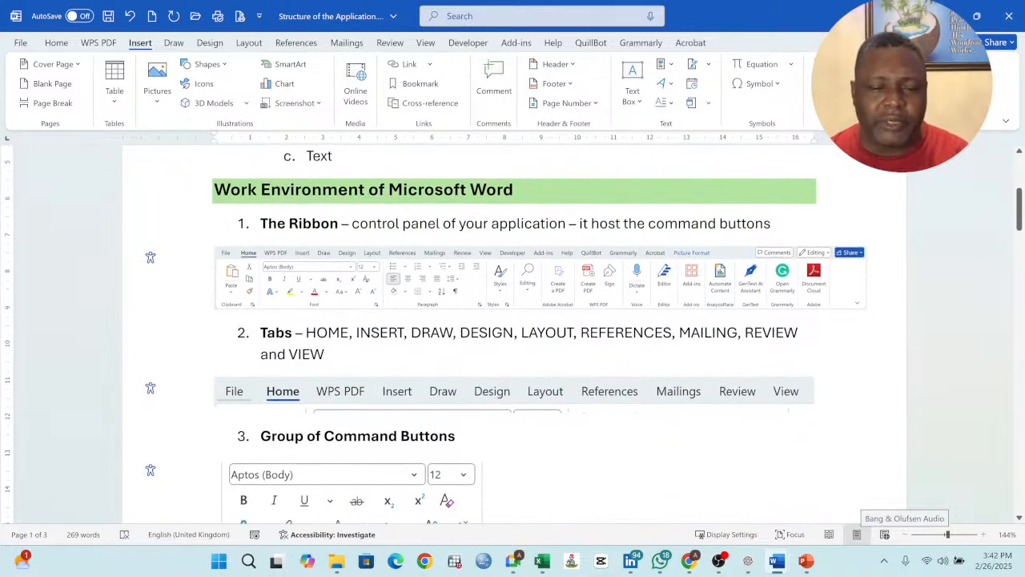
drag(307, 333, 350, 334)
click(355, 309)
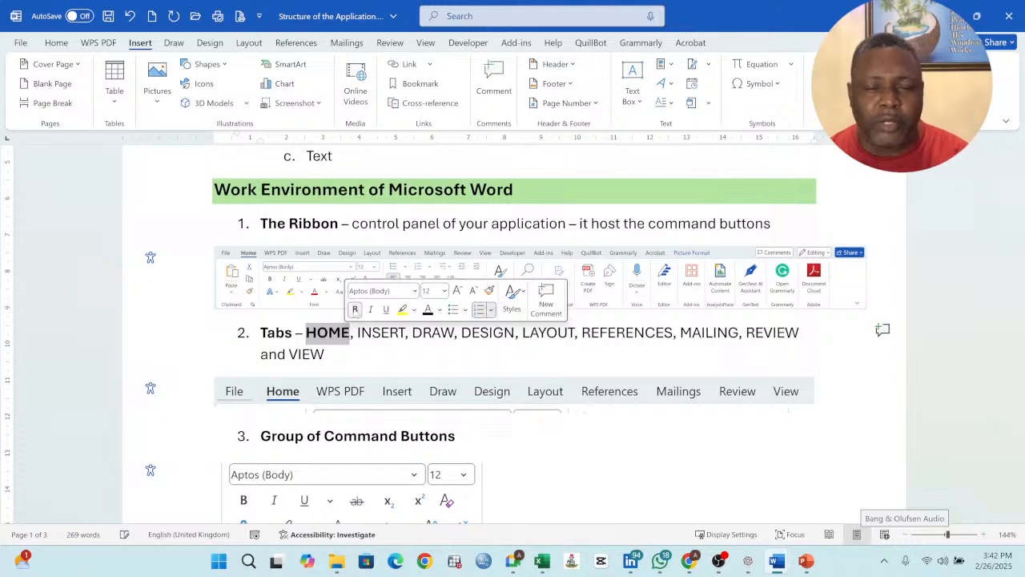
click(326, 354)
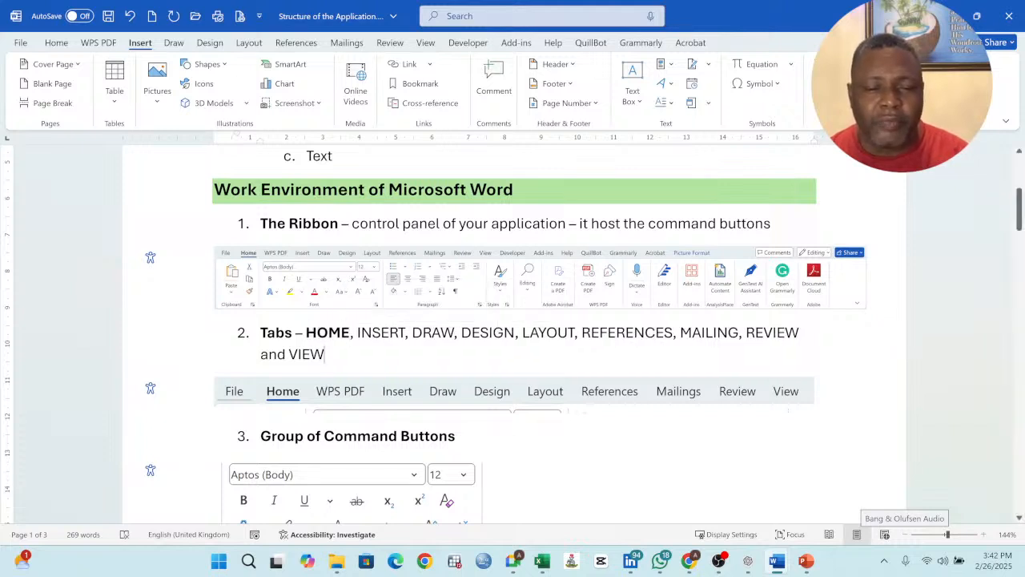
drag(307, 333, 350, 333)
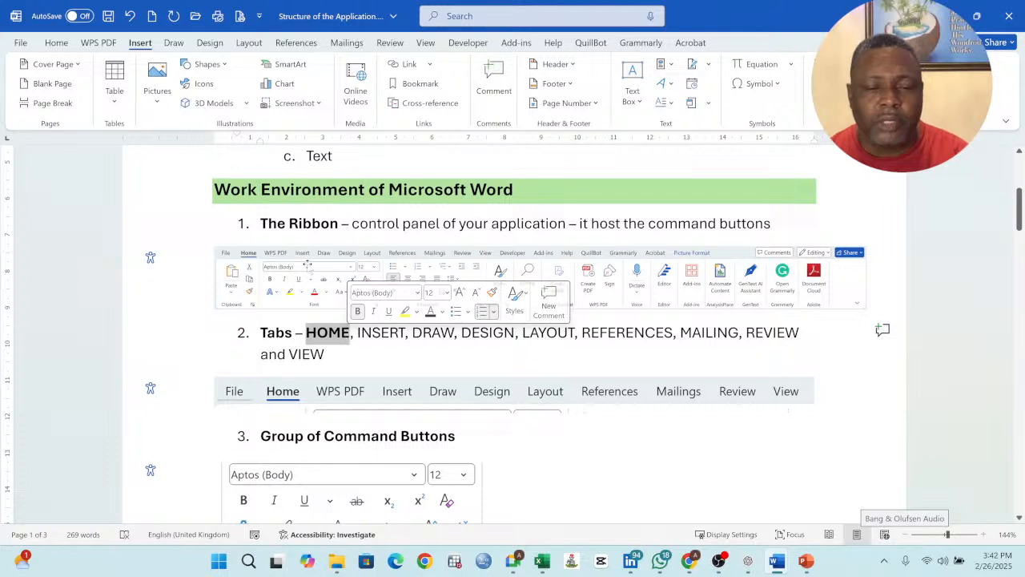
click(56, 42)
click(119, 102)
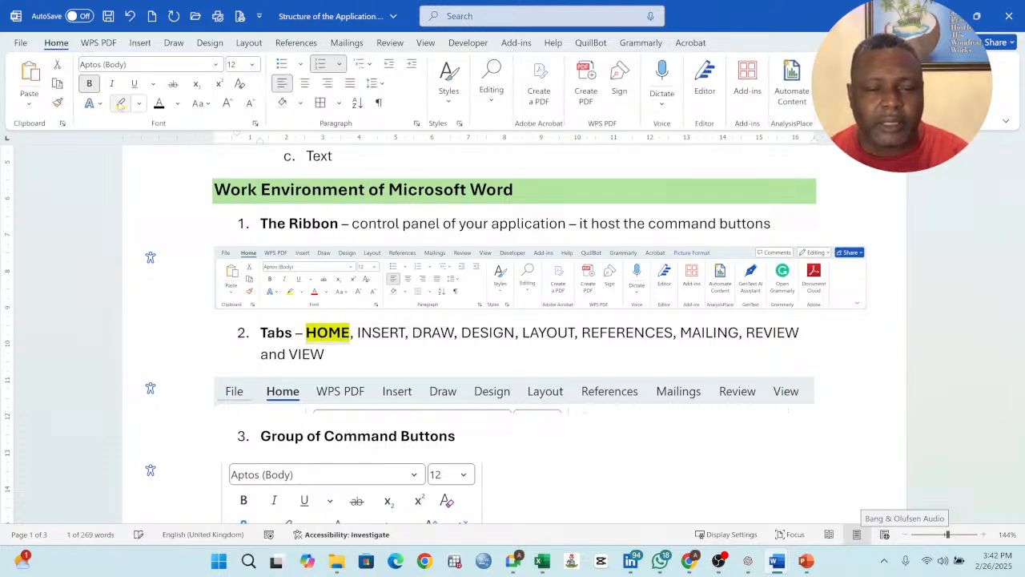
Step: Make the word INSERT in the "Tabs" item bold
drag(356, 333, 398, 333)
click(390, 333)
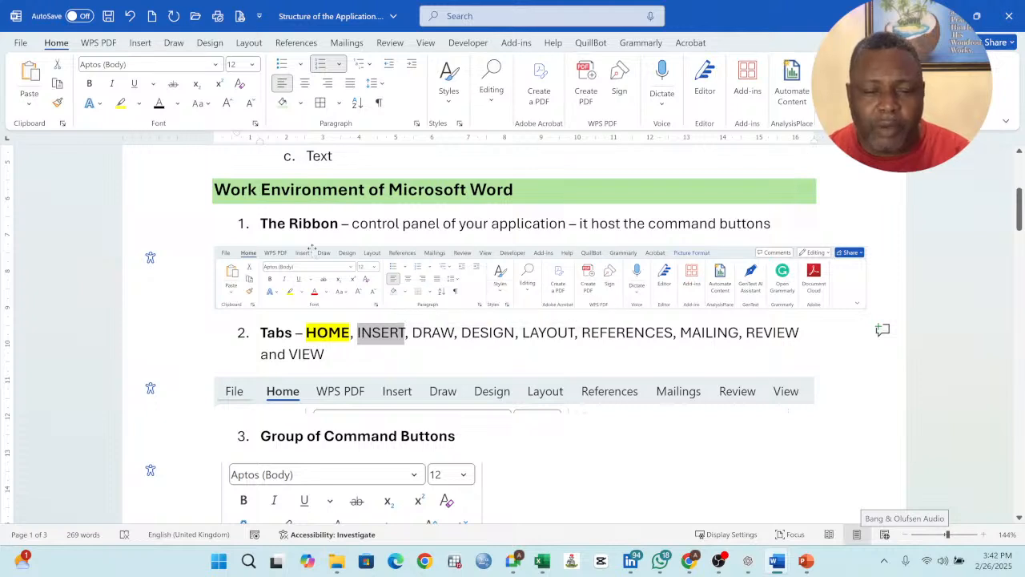
click(89, 84)
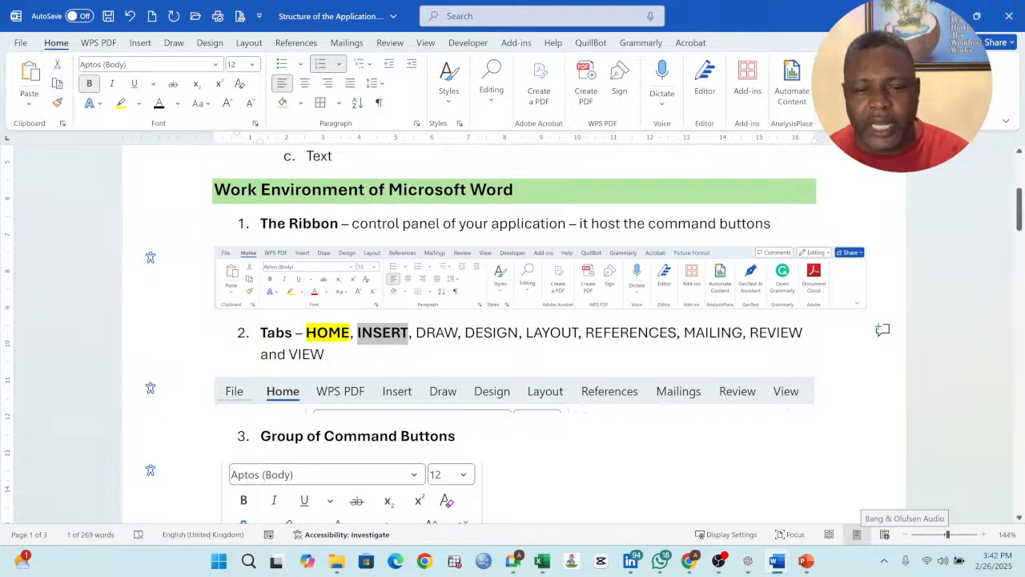
Step: Browse the built-in cover pages and insert the Banded cover page at the start of the document
click(137, 44)
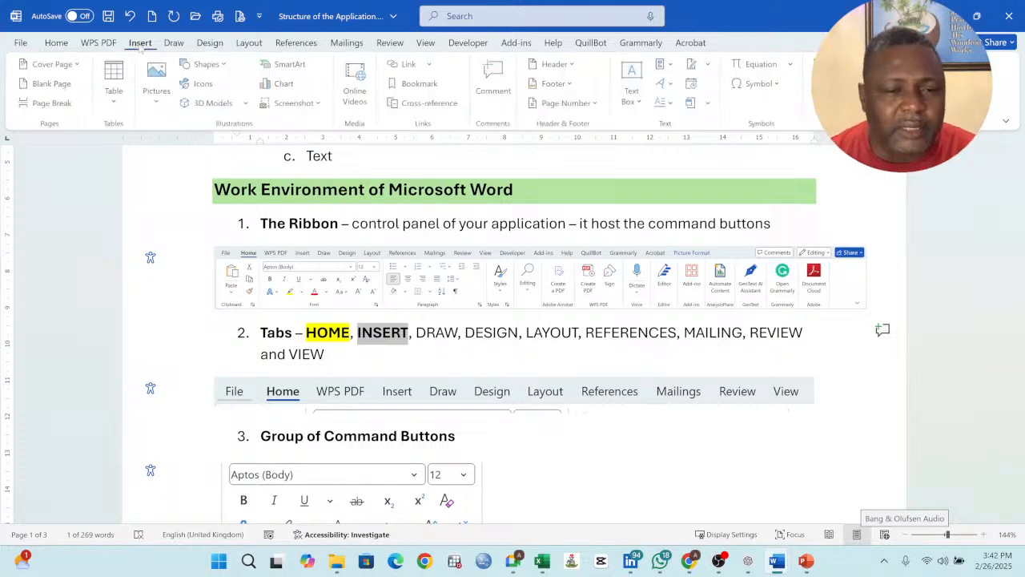
click(72, 64)
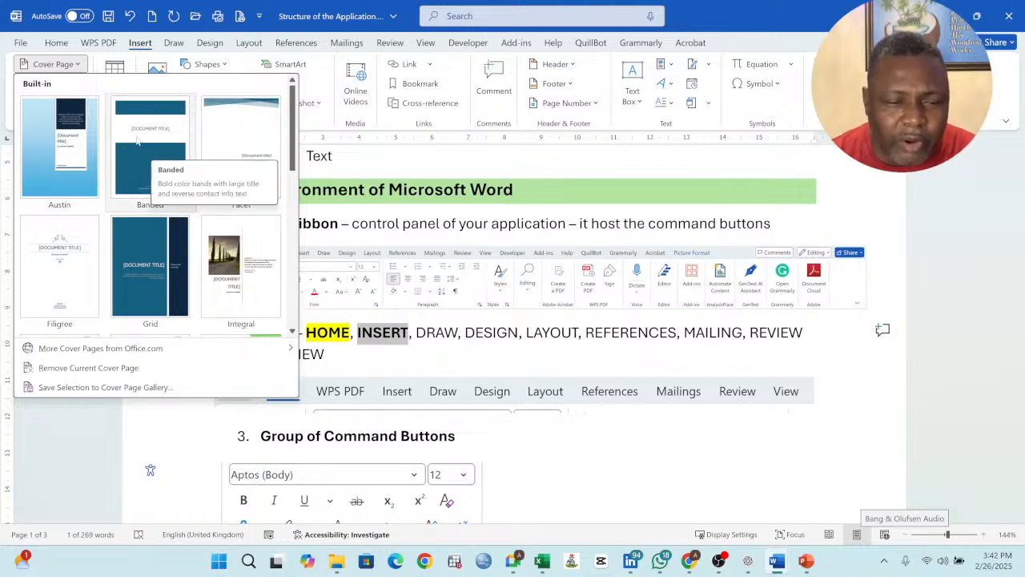
click(341, 194)
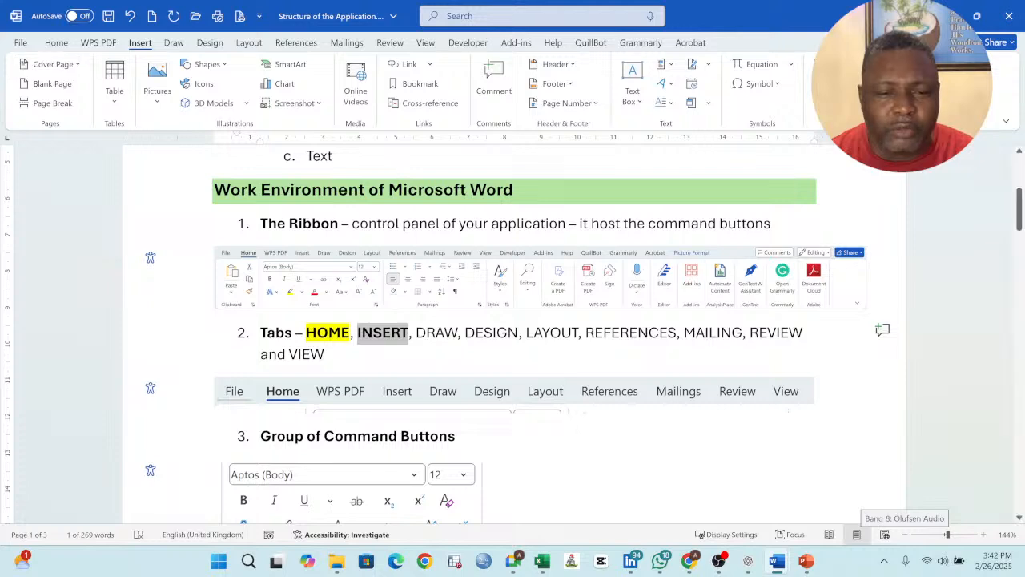
scroll(177, 238, up, 4)
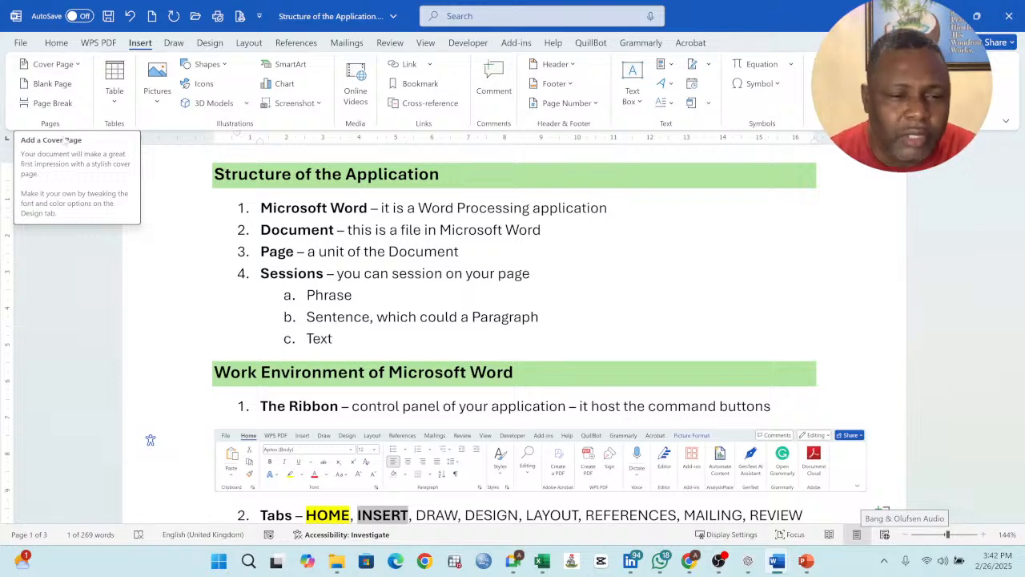
click(76, 64)
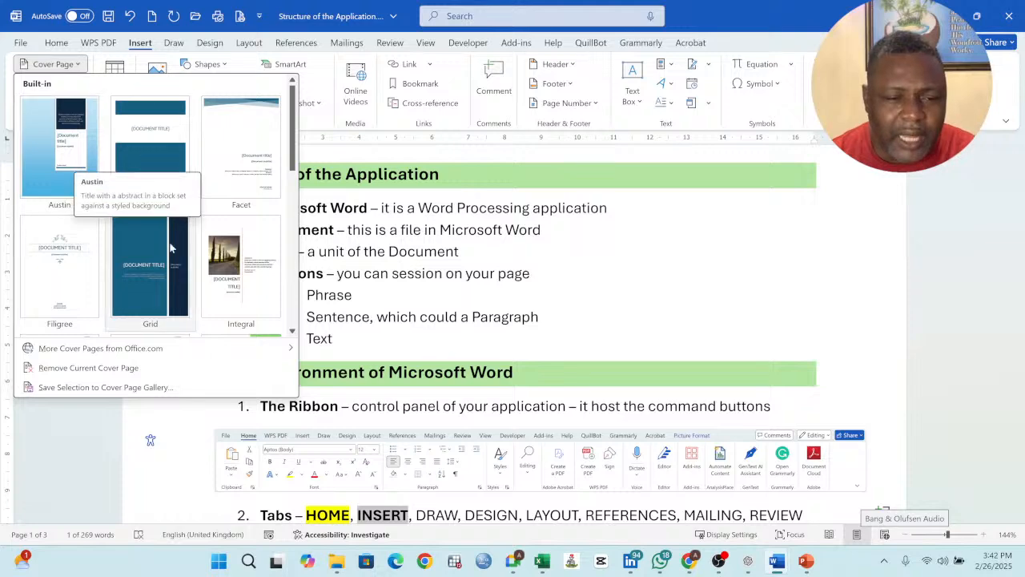
key(Escape)
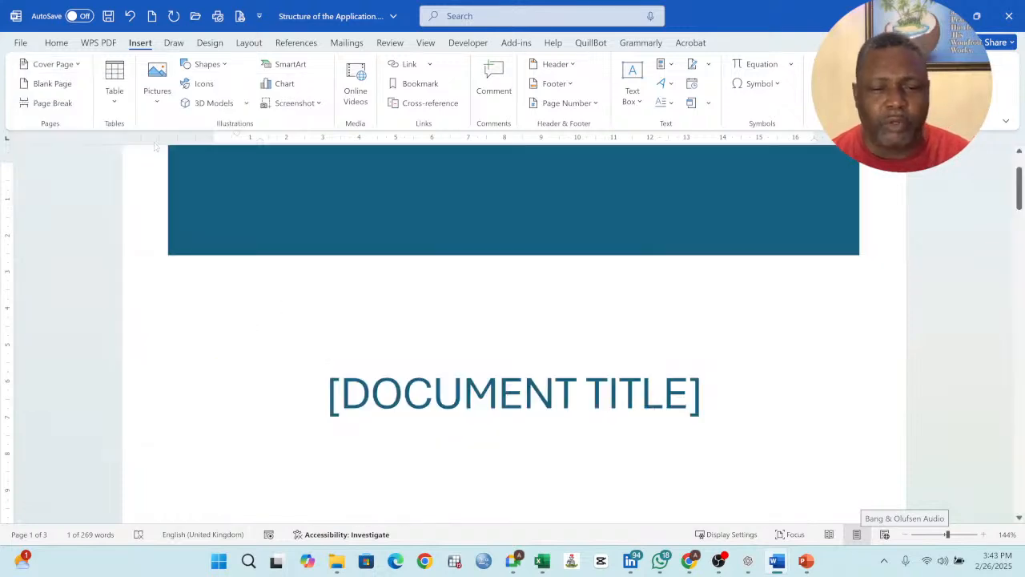
Step: Examine the inserted cover page, including its title, author and company fields, and the page that follows it
scroll(338, 293, down, 10)
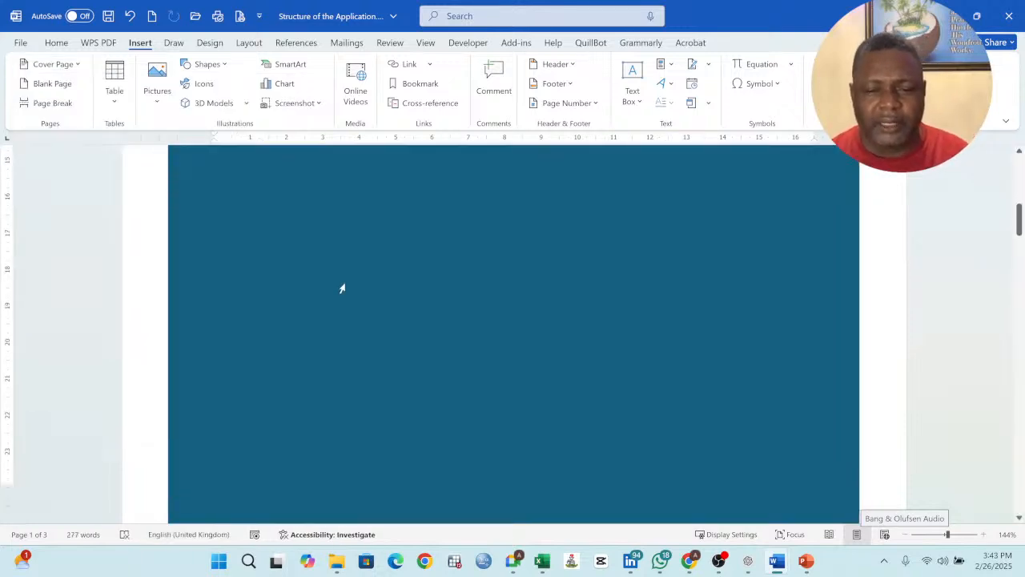
scroll(341, 294, down, 6)
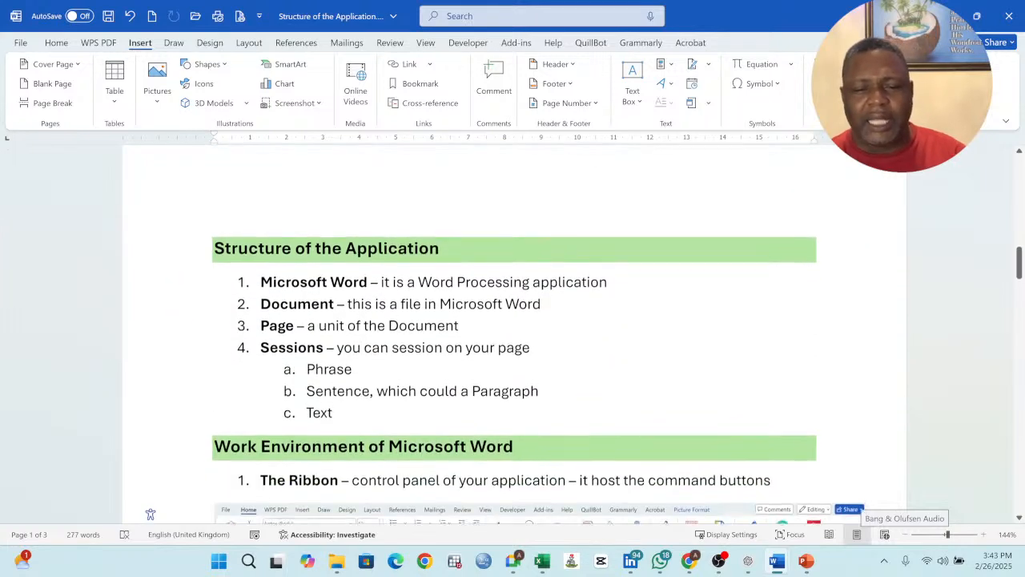
scroll(347, 278, up, 8)
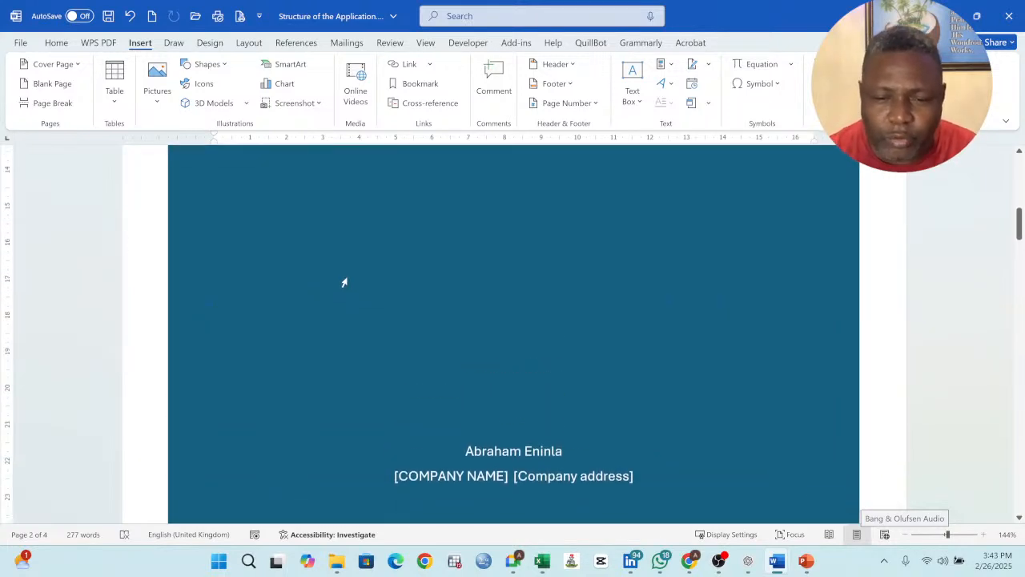
scroll(347, 278, up, 10)
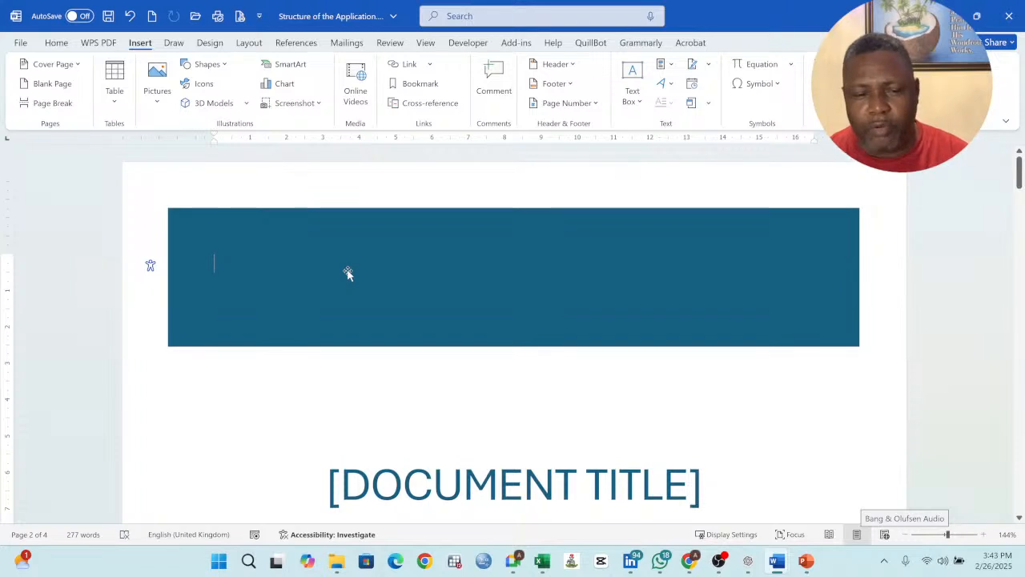
scroll(352, 282, down, 6)
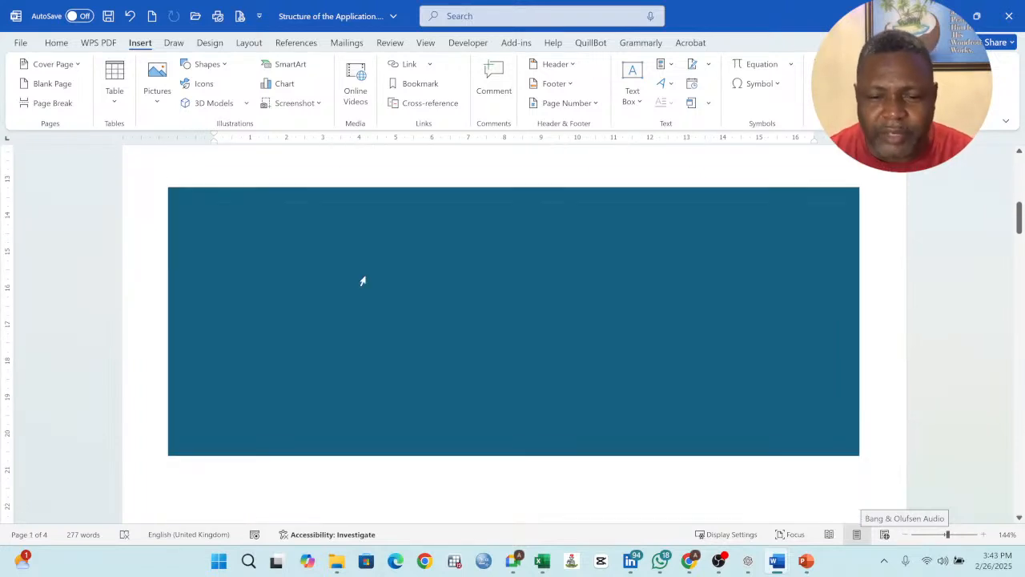
scroll(363, 282, down, 6)
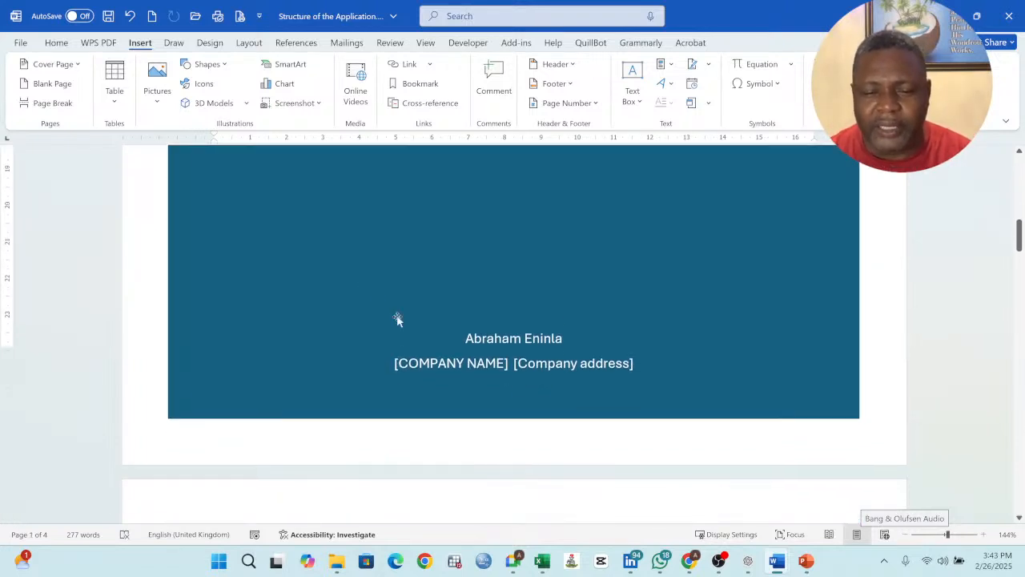
scroll(469, 344, up, 7)
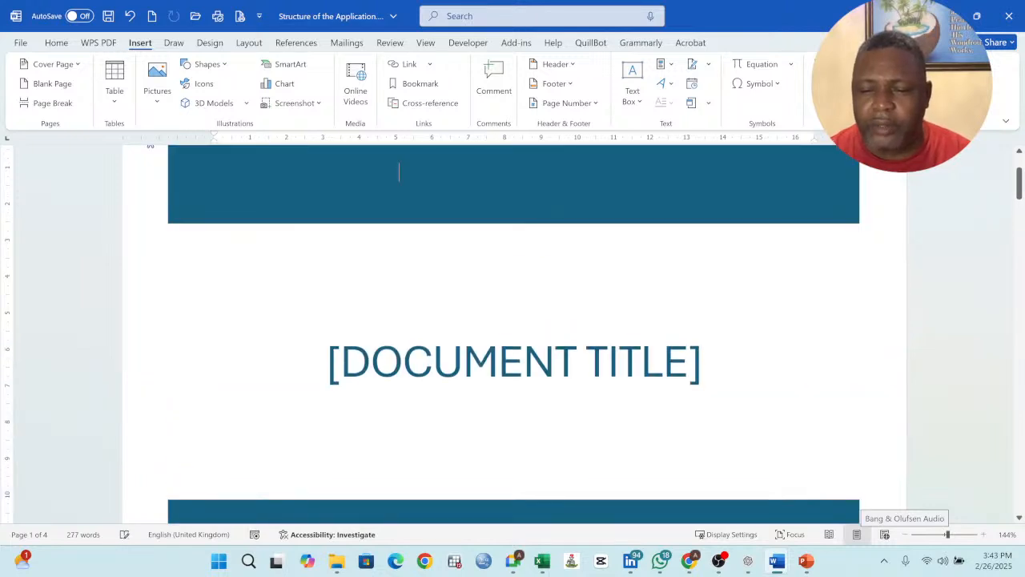
scroll(470, 343, down, 4)
scroll(449, 333, down, 4)
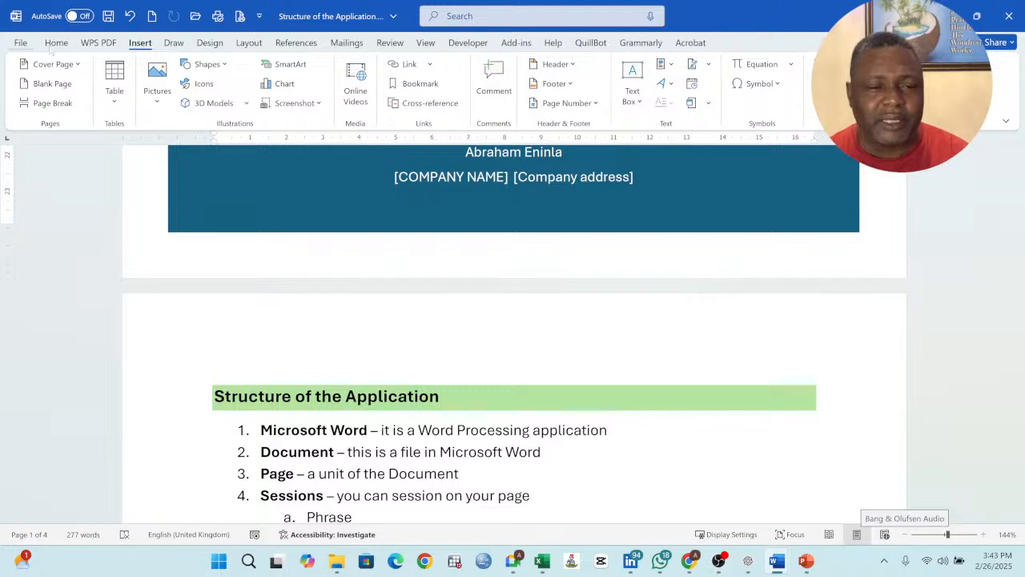
Step: Insert a blank page between the cover page and the "Structure of the Application" page, and check its placement
click(48, 88)
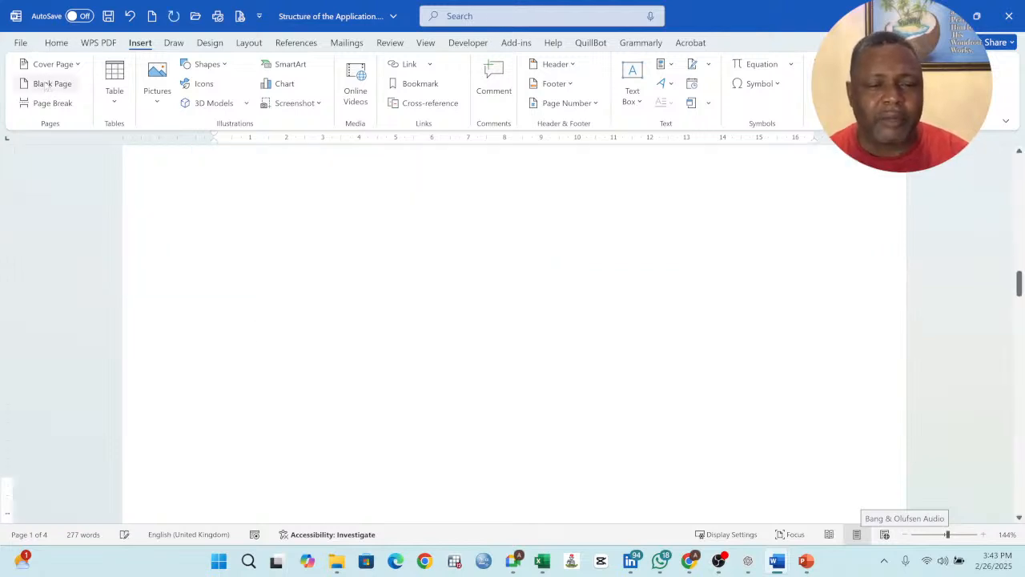
scroll(504, 371, up, 3)
scroll(503, 371, up, 8)
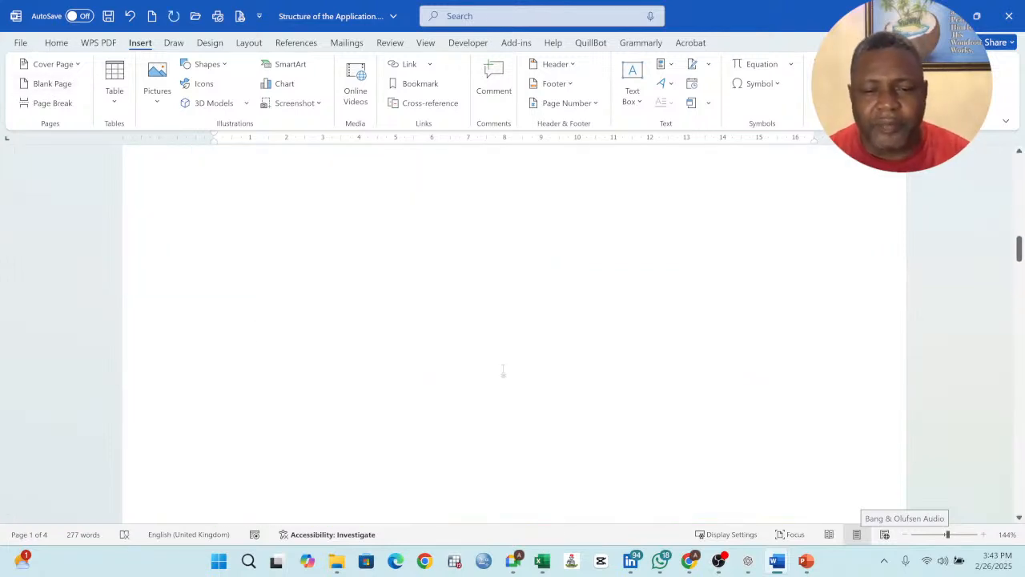
scroll(509, 377, down, 10)
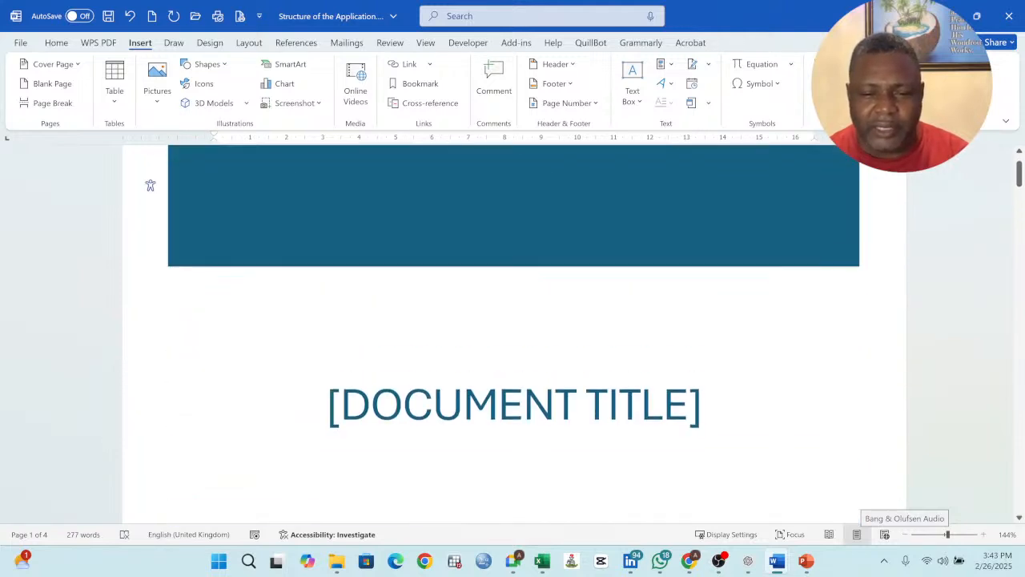
scroll(508, 376, down, 5)
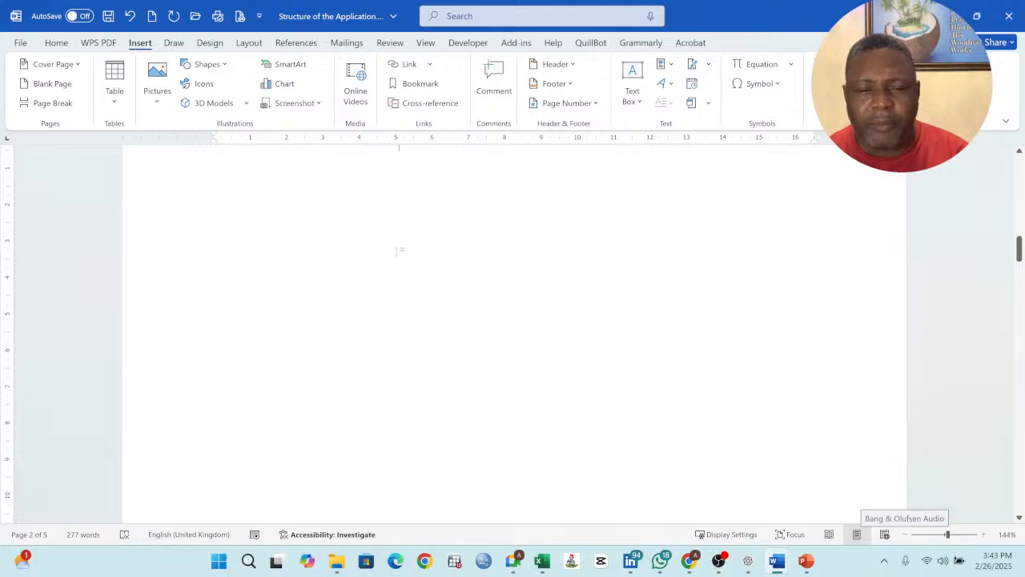
scroll(399, 251, up, 1)
scroll(430, 322, down, 8)
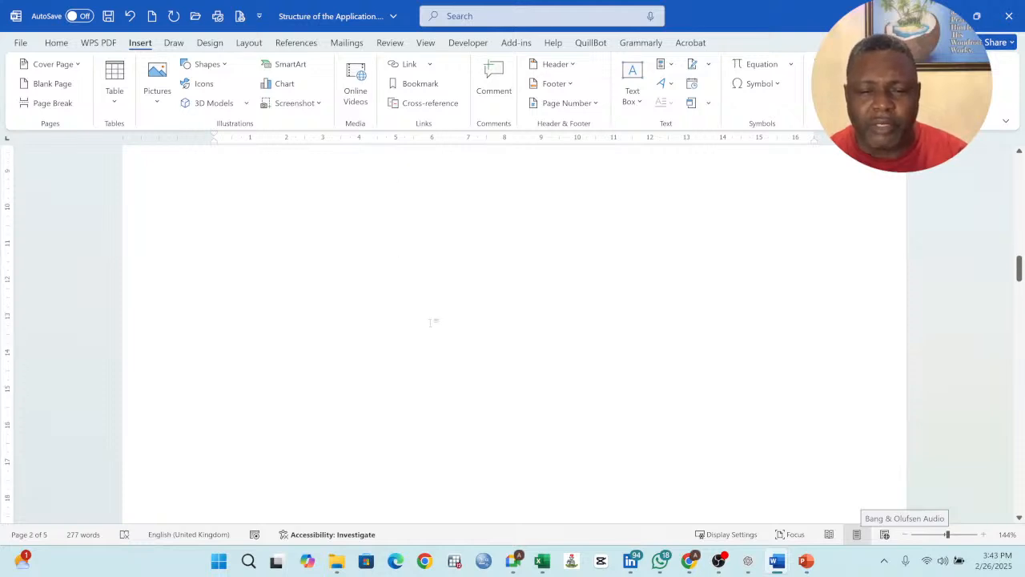
scroll(431, 322, down, 5)
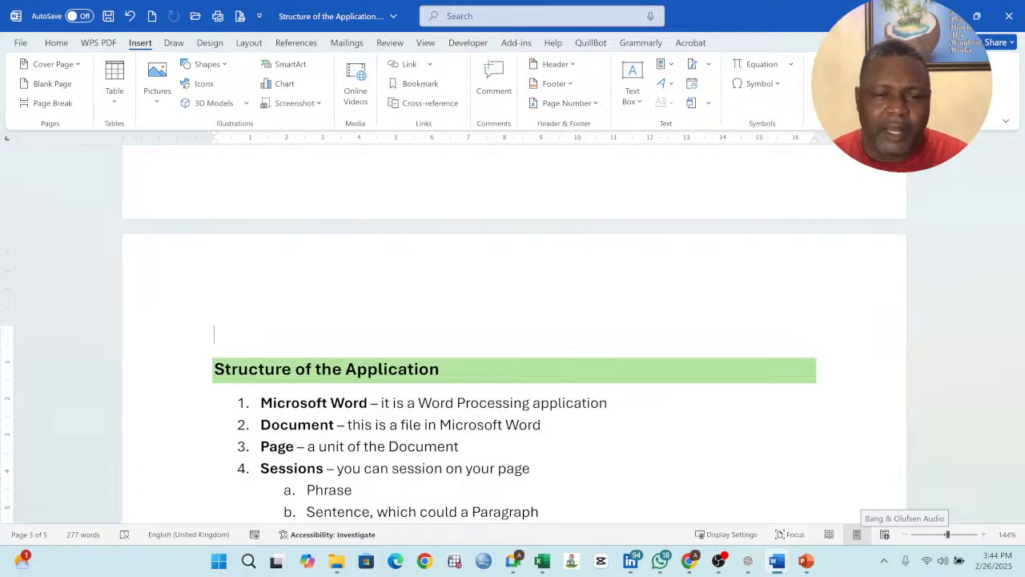
click(46, 106)
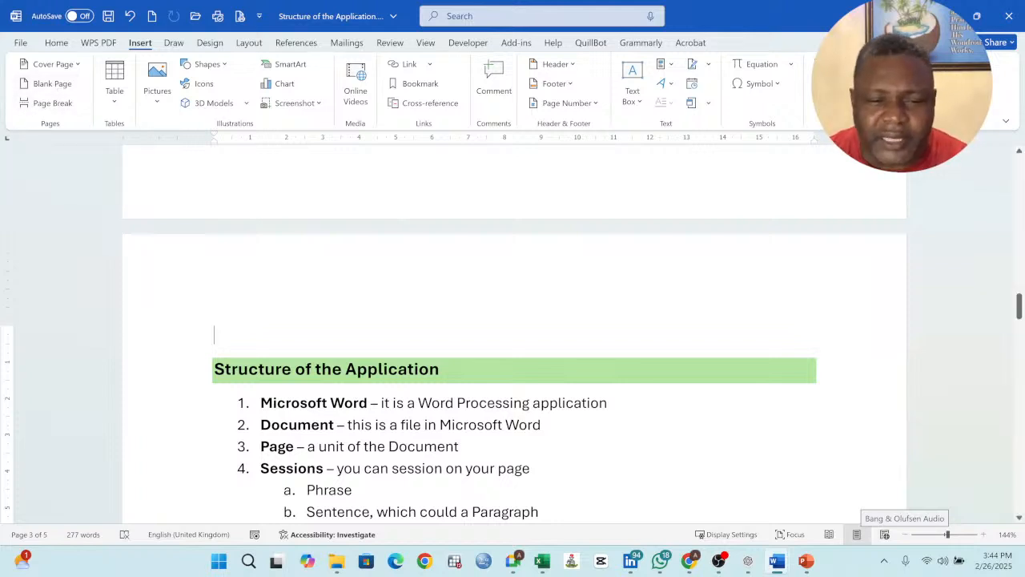
scroll(327, 406, up, 2)
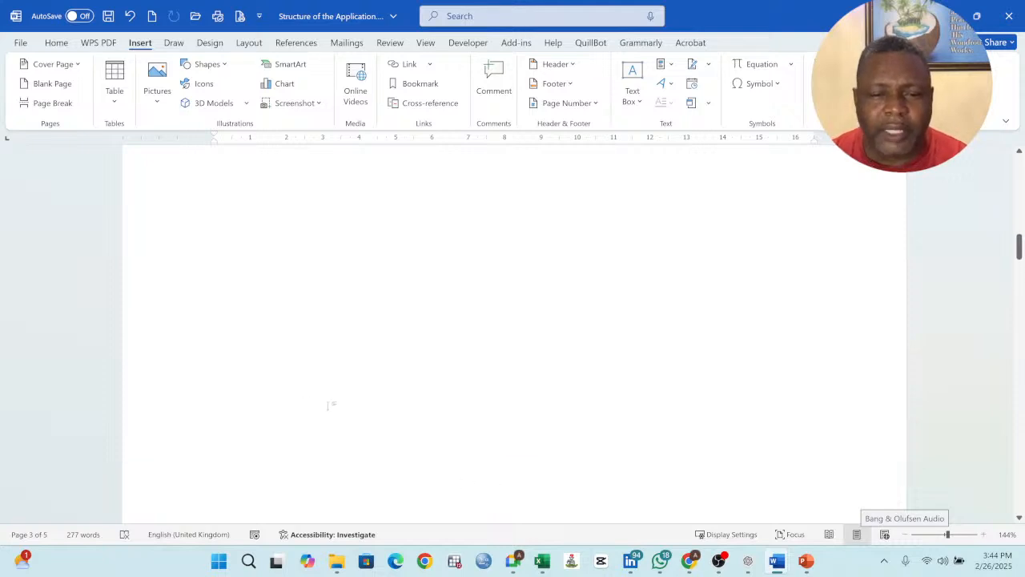
scroll(201, 242, up, 3)
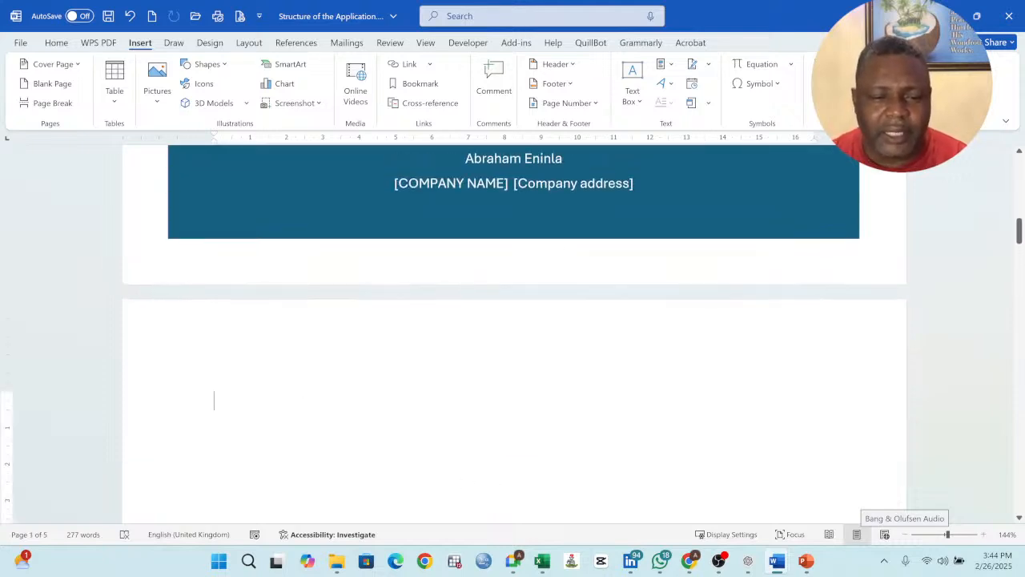
click(57, 44)
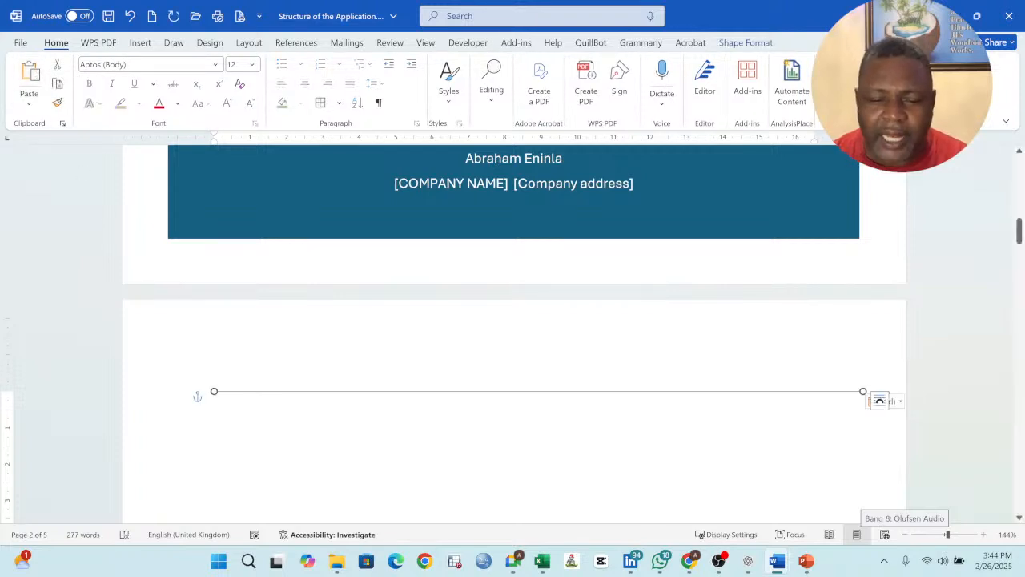
key(Delete)
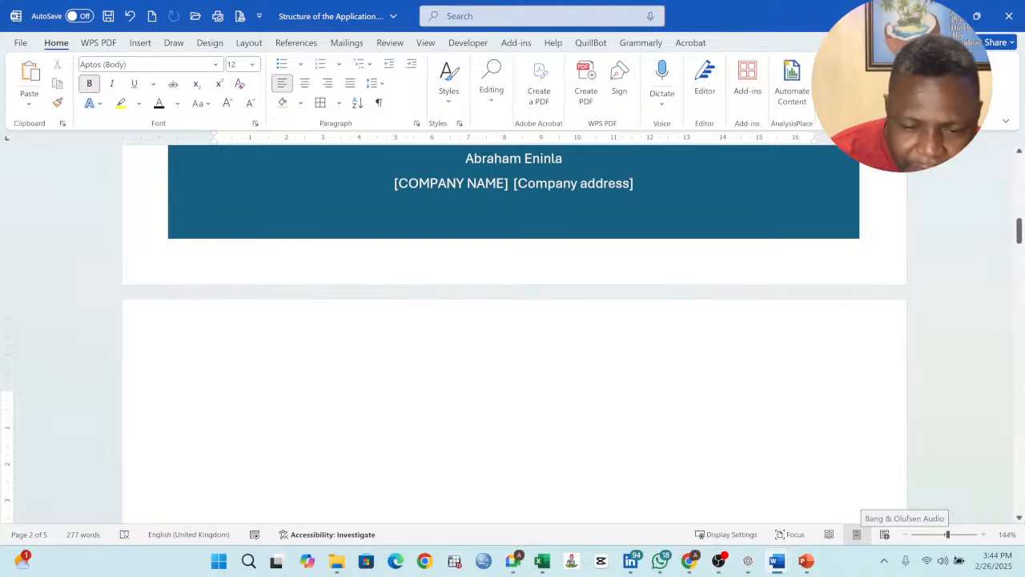
Step: Copy the boxed "Welcome to the Enhanced Church Leadership Training" paragraph beside the chicken picture under "Paragraph"
scroll(489, 407, down, 10)
scroll(489, 403, down, 15)
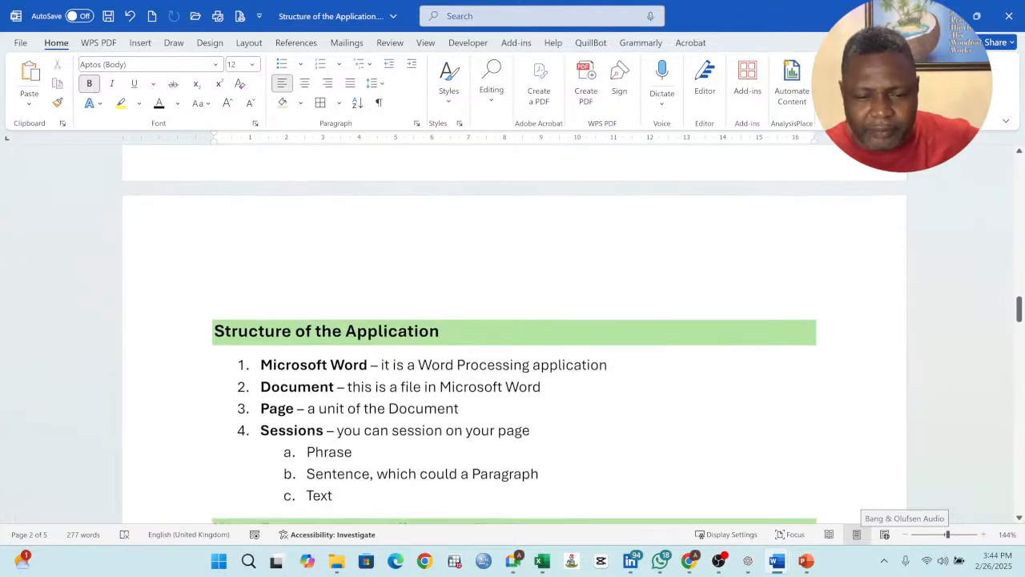
scroll(513, 336, down, 15)
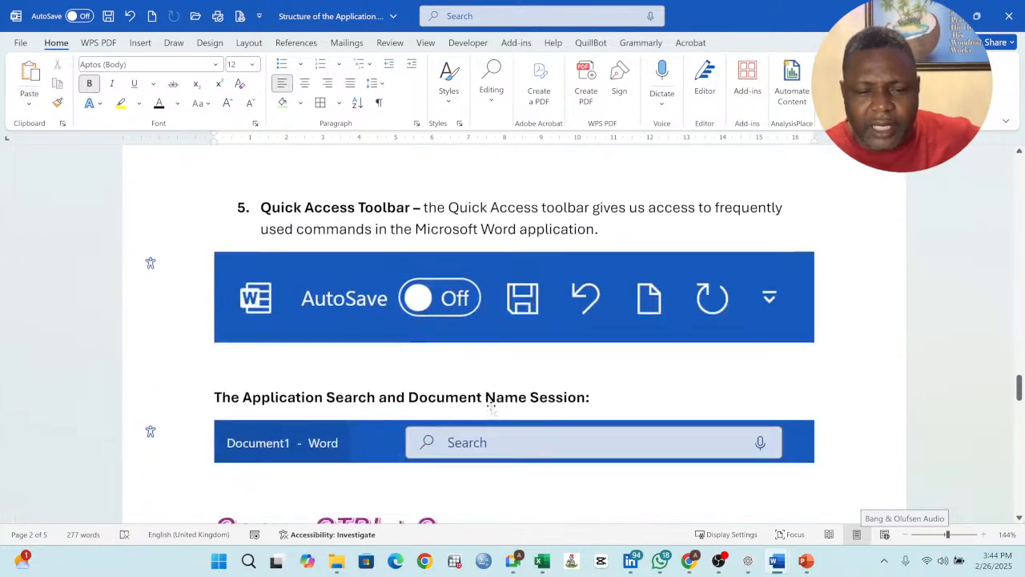
scroll(513, 336, down, 8)
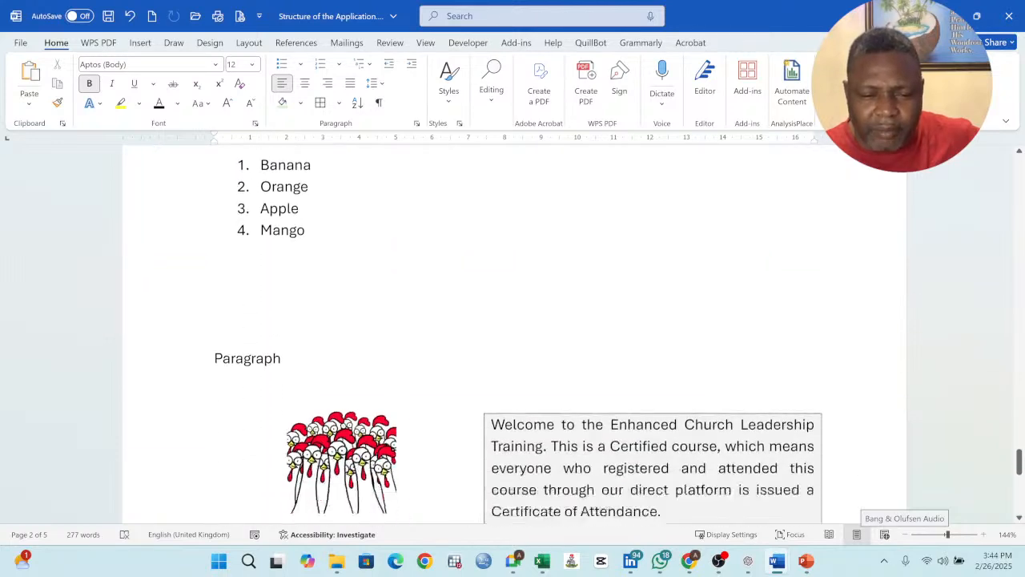
drag(662, 399, 491, 313)
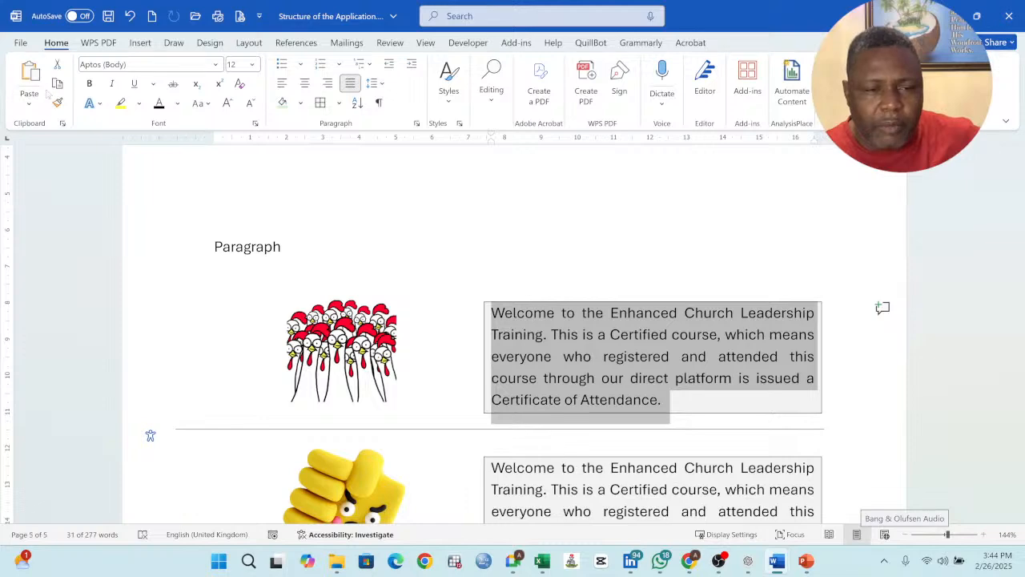
click(58, 83)
Step: Paste the copied welcome paragraph at the start of the blank page that follows the cover page
scroll(156, 243, up, 1)
scroll(277, 350, up, 20)
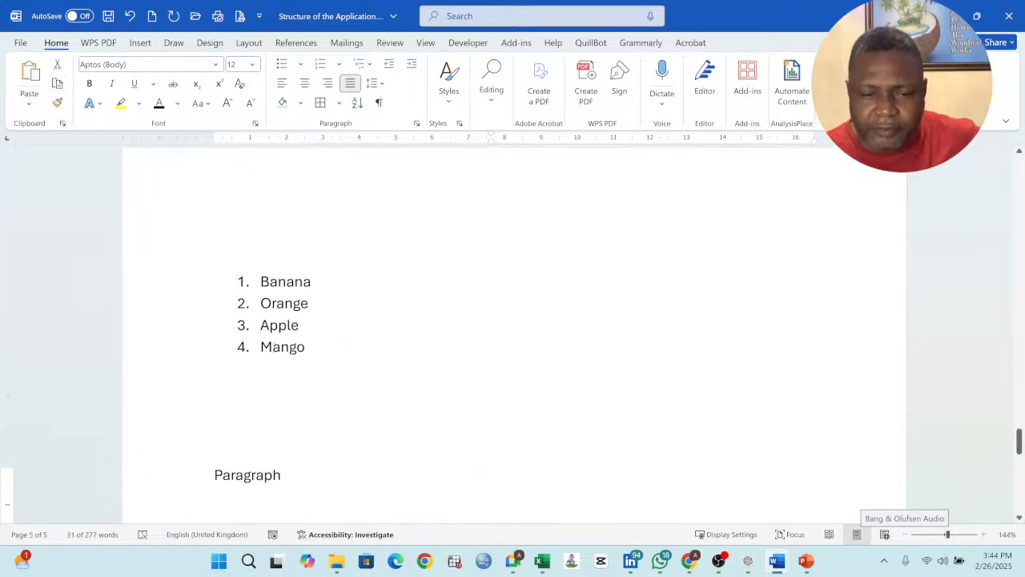
scroll(277, 350, up, 20)
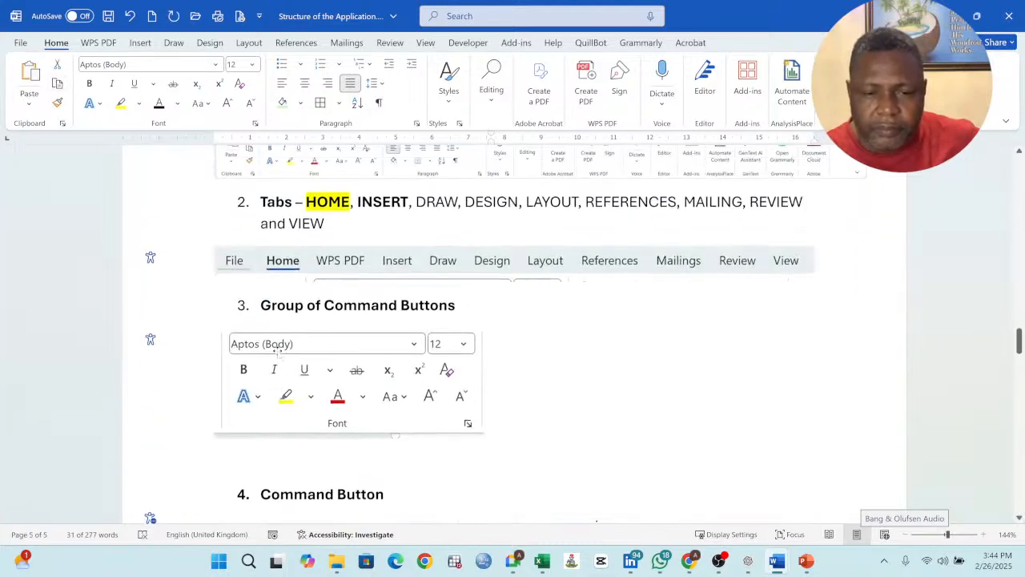
scroll(284, 350, up, 10)
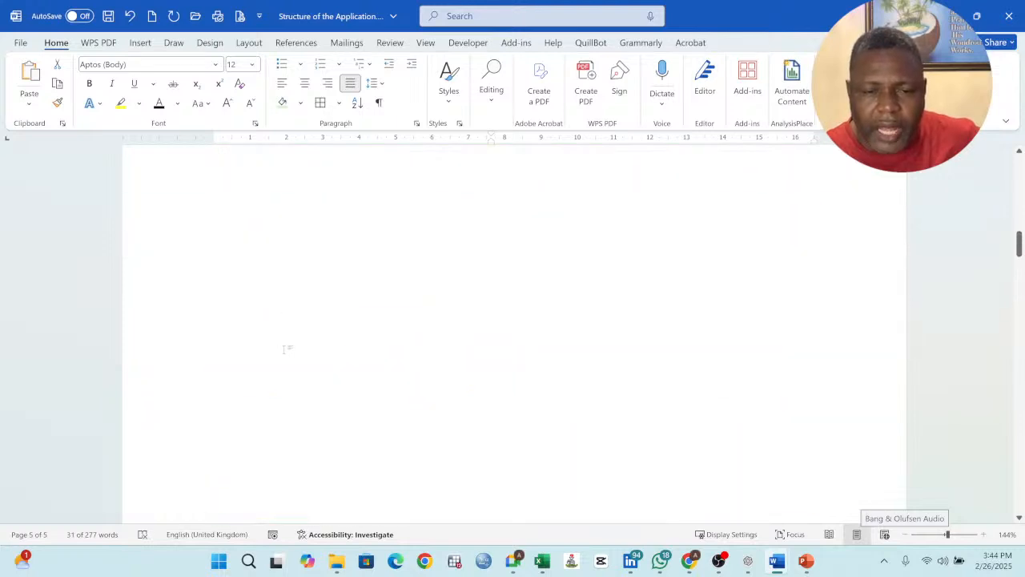
scroll(284, 346, down, 3)
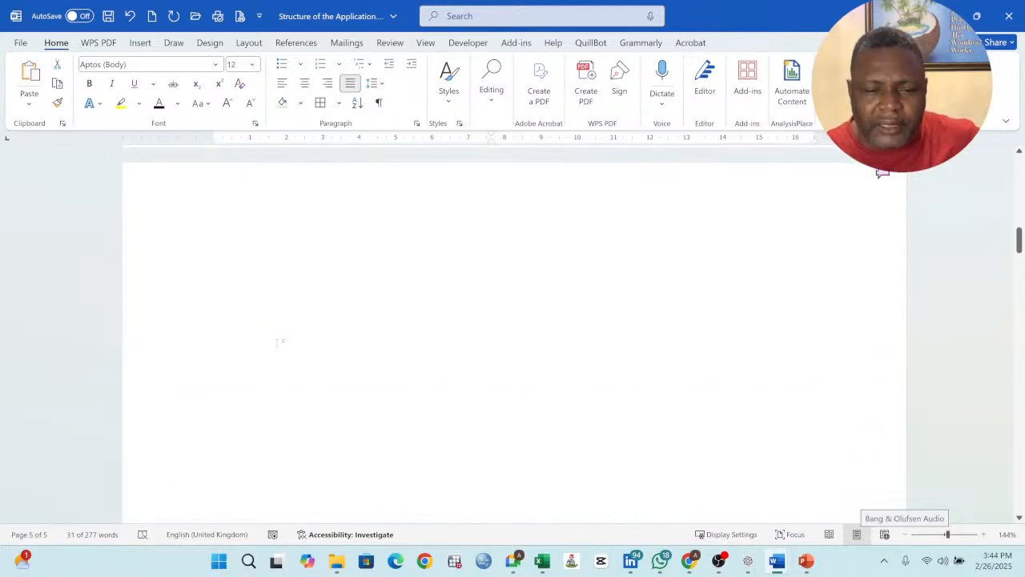
scroll(285, 346, up, 2)
click(232, 353)
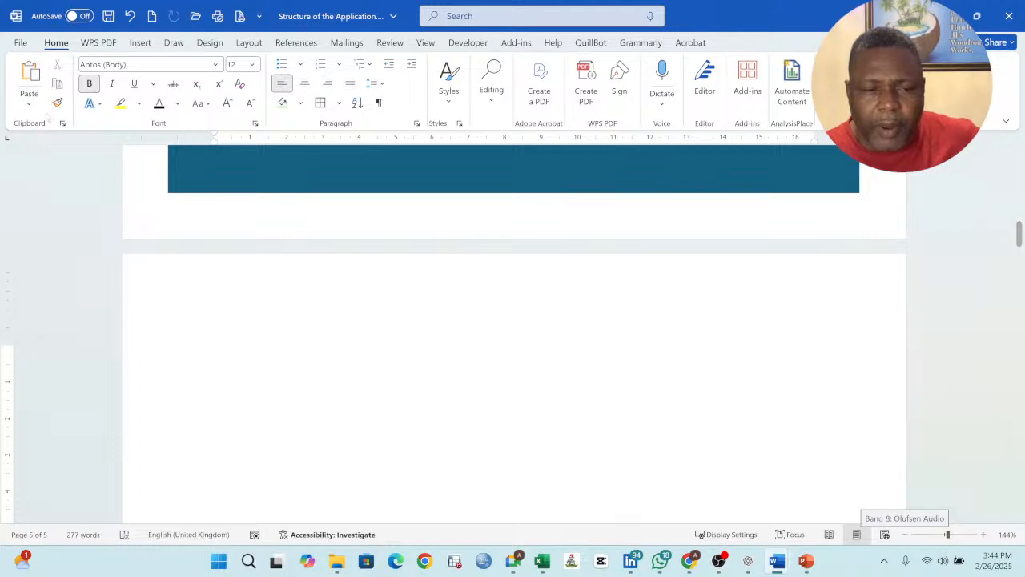
click(29, 76)
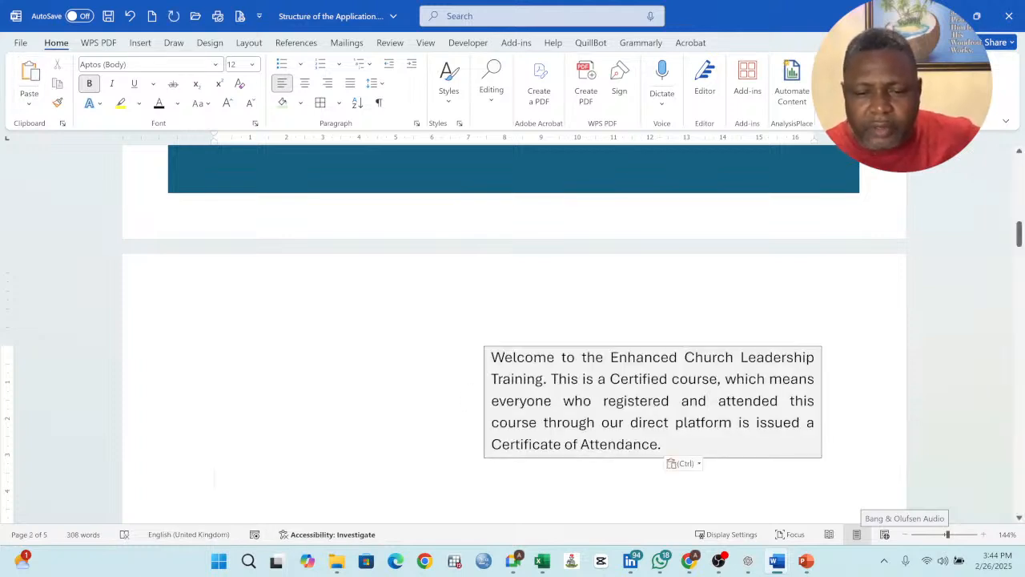
Step: Clear all formatting from the pasted welcome paragraph and leave the cursor at its end
drag(491, 356, 662, 445)
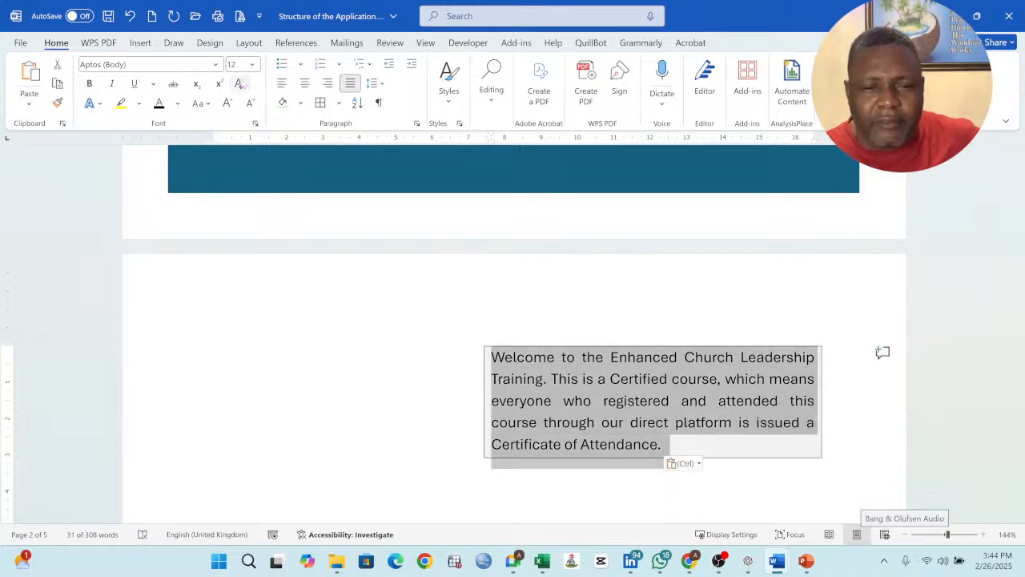
click(239, 83)
click(447, 405)
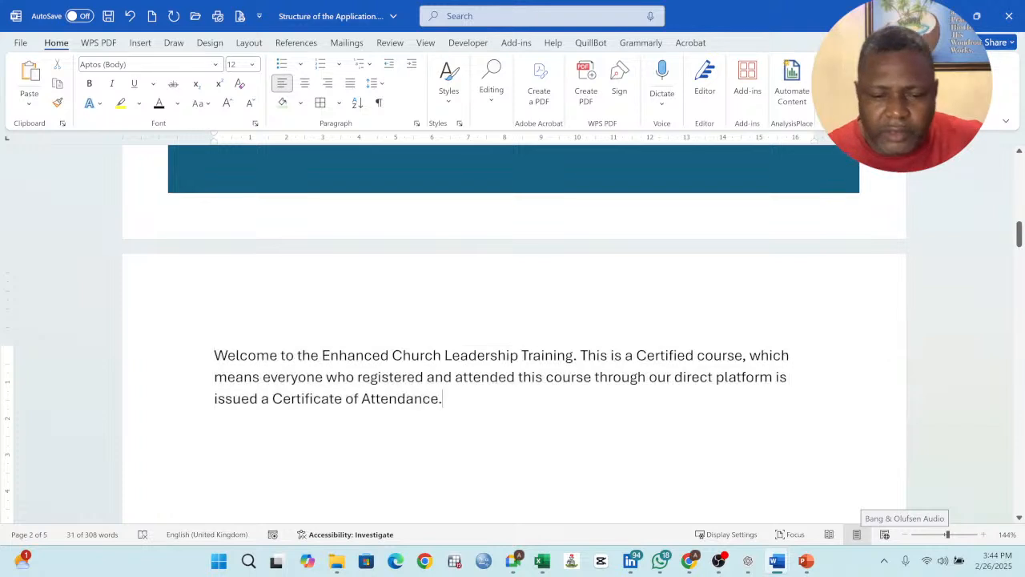
triple_click(350, 374)
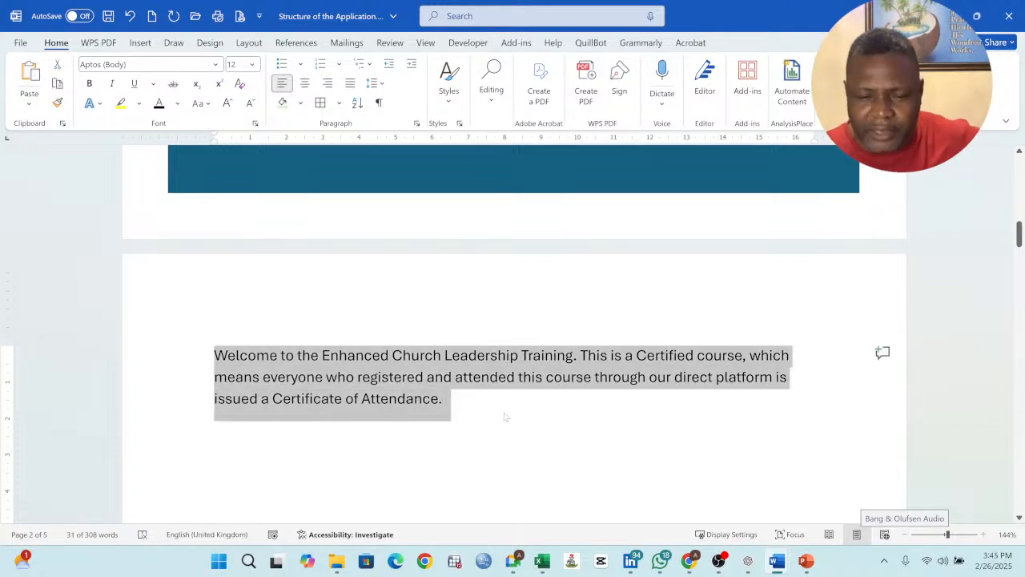
key(Right)
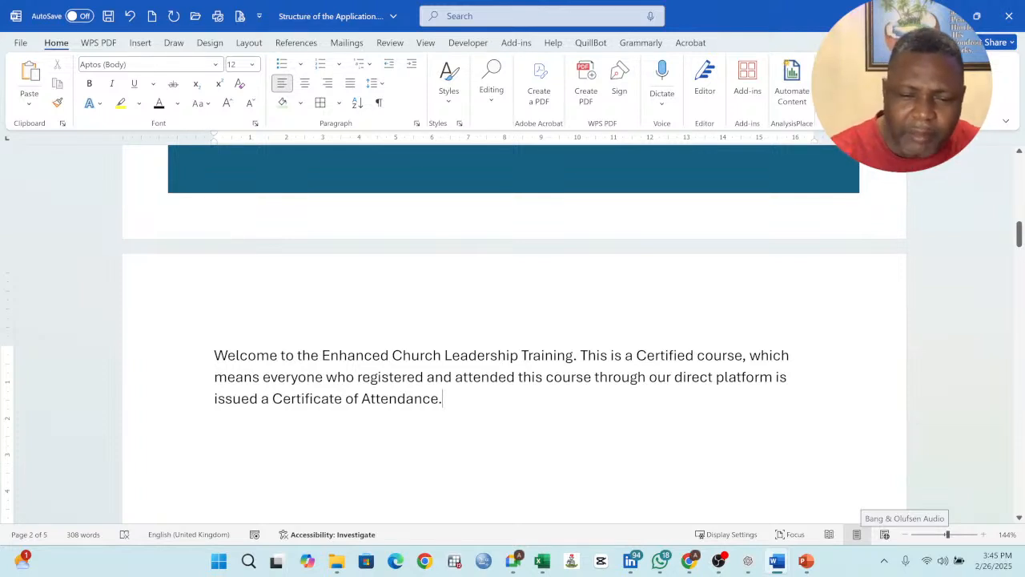
Step: Start a new line below the welcome paragraph and insert a page break there
key(Return)
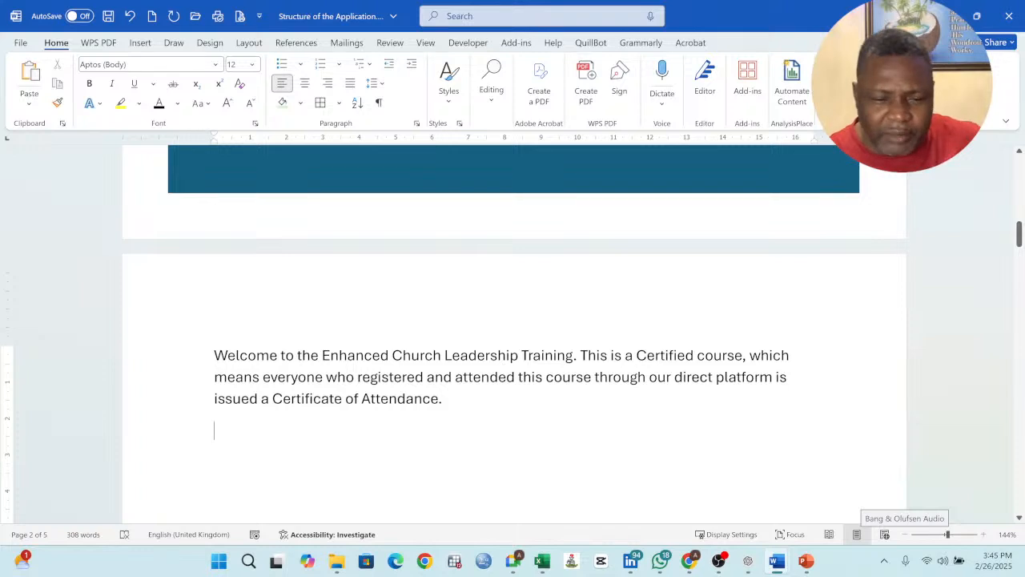
click(140, 42)
click(50, 102)
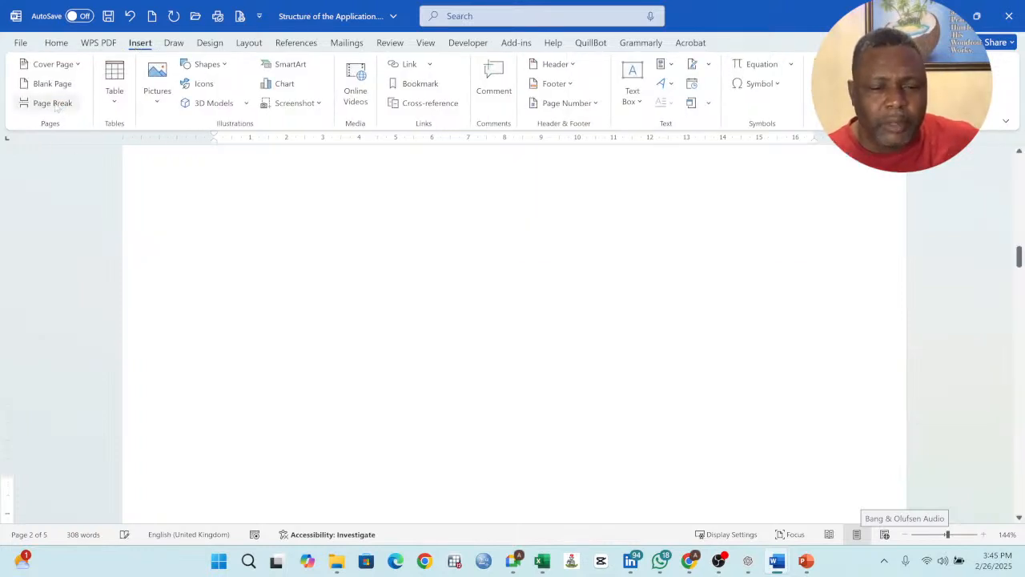
Step: Examine how the page break separates the welcome paragraph's page from the pages that follow it
scroll(511, 382, up, 10)
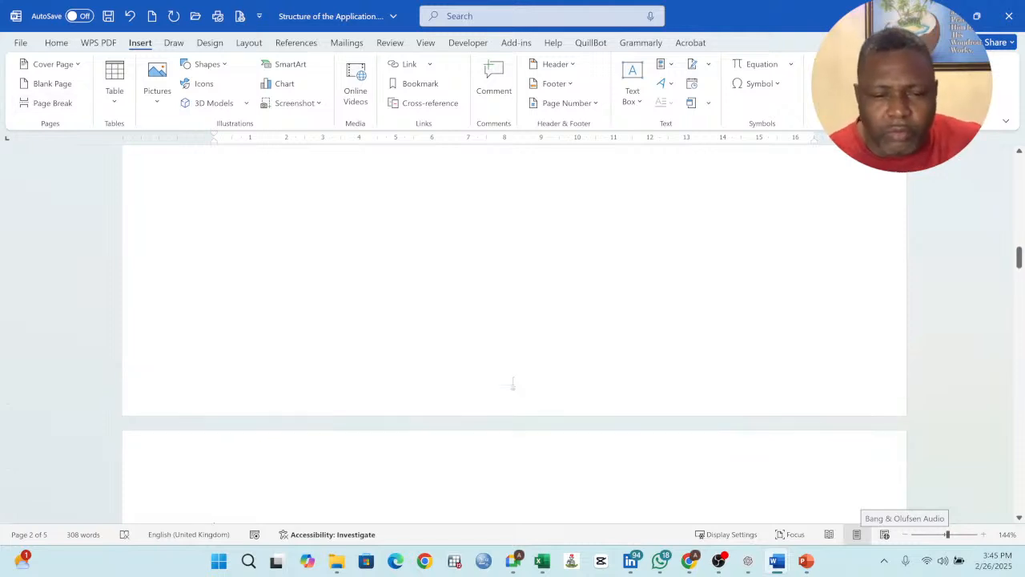
scroll(510, 382, up, 2)
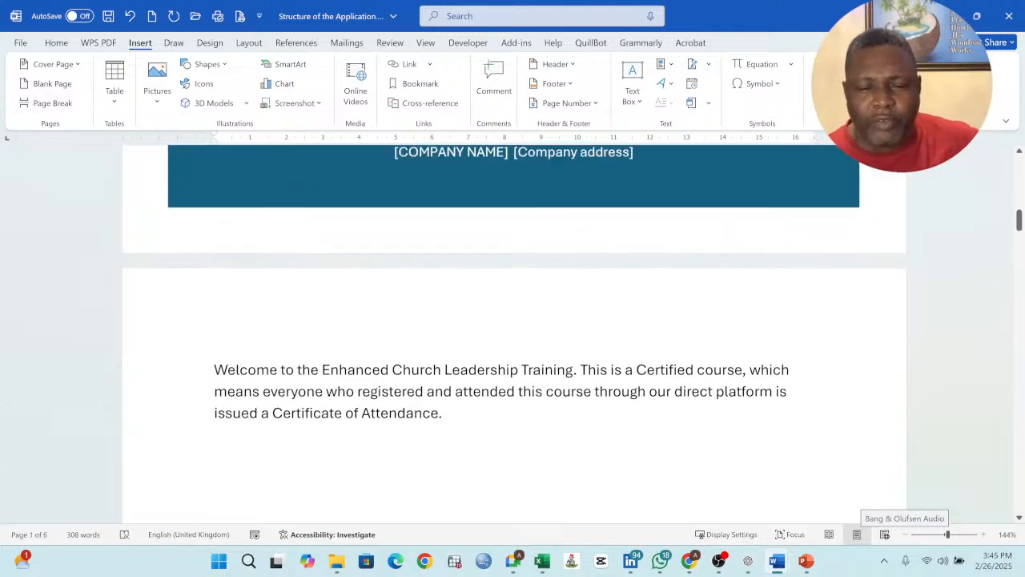
click(406, 413)
scroll(406, 412, down, 1)
scroll(515, 337, down, 15)
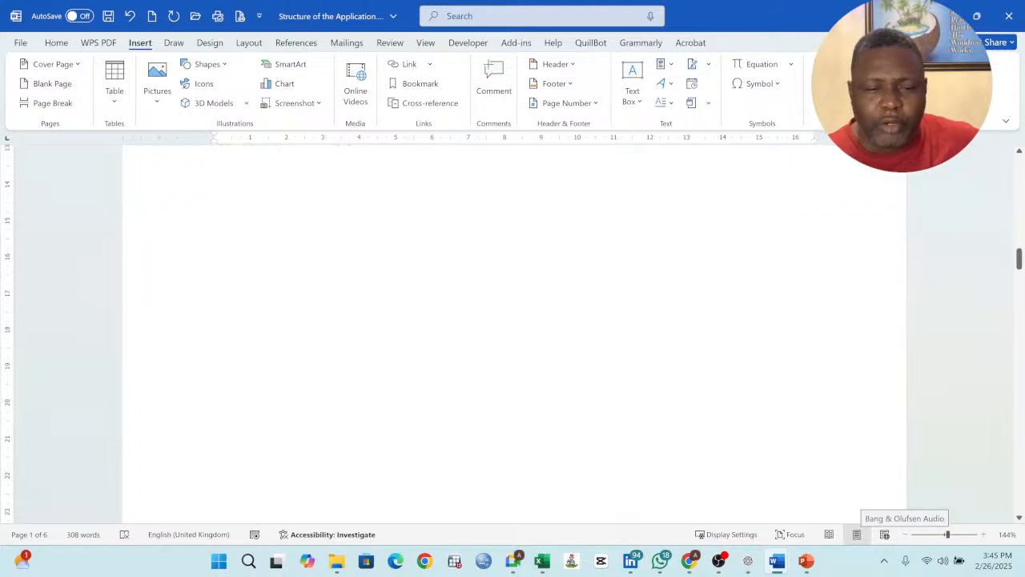
scroll(515, 337, down, 15)
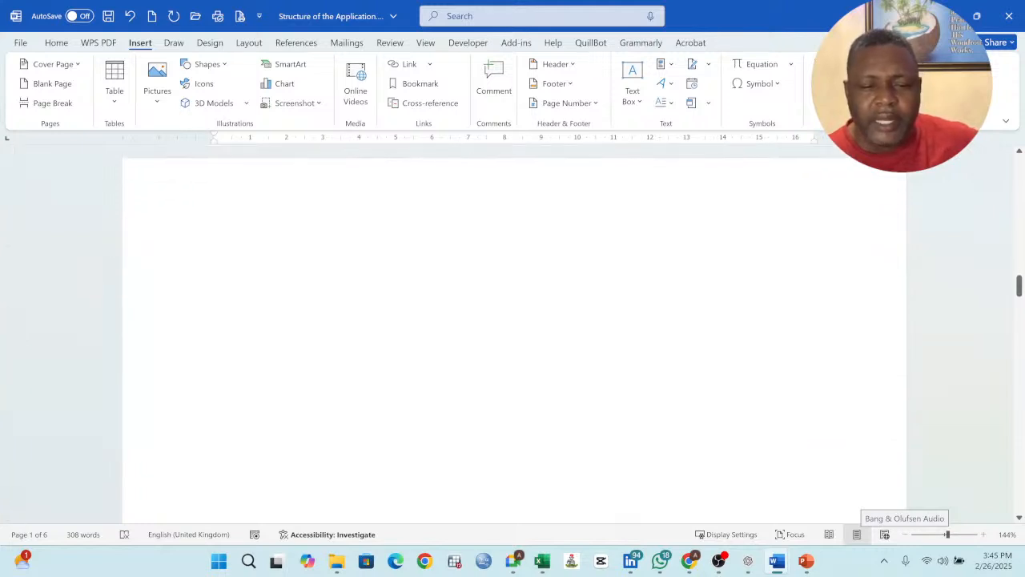
scroll(515, 337, down, 15)
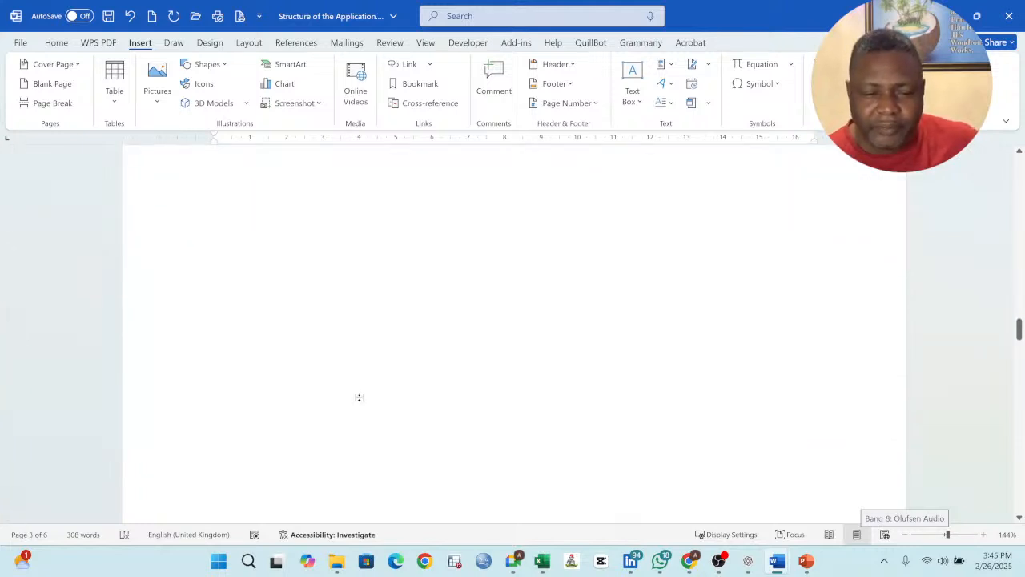
scroll(515, 336, up, 10)
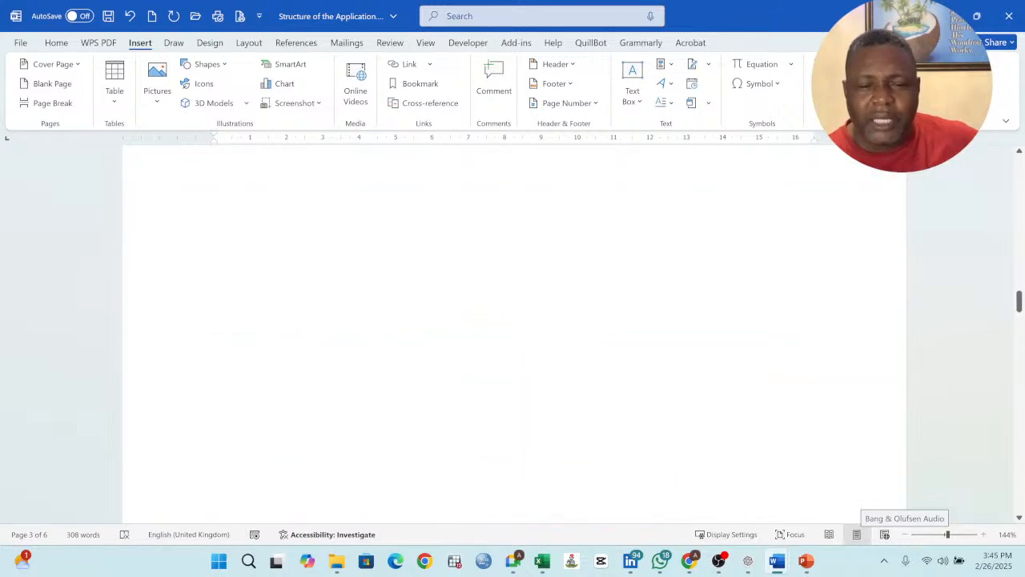
scroll(514, 337, up, 10)
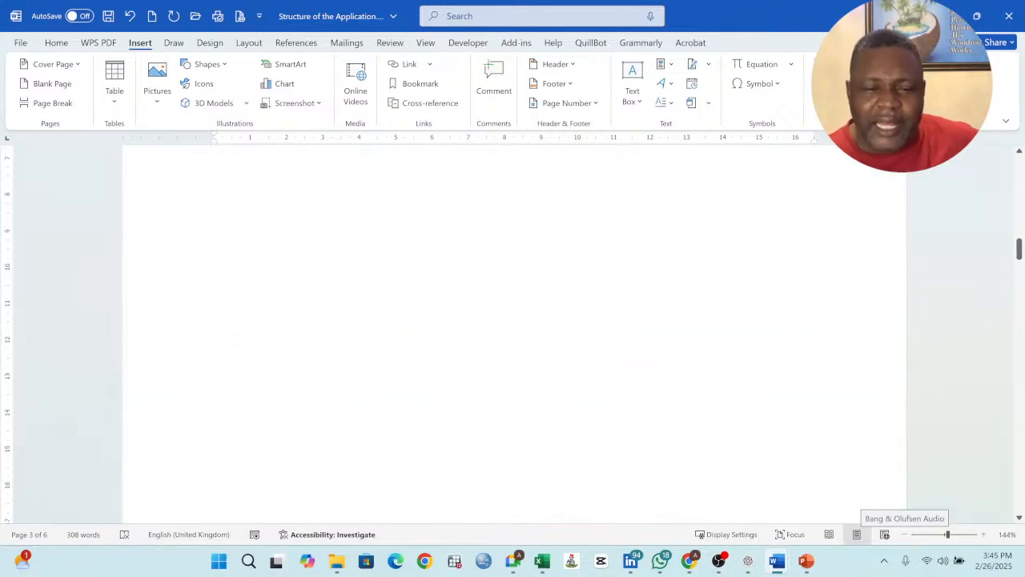
scroll(514, 336, down, 6)
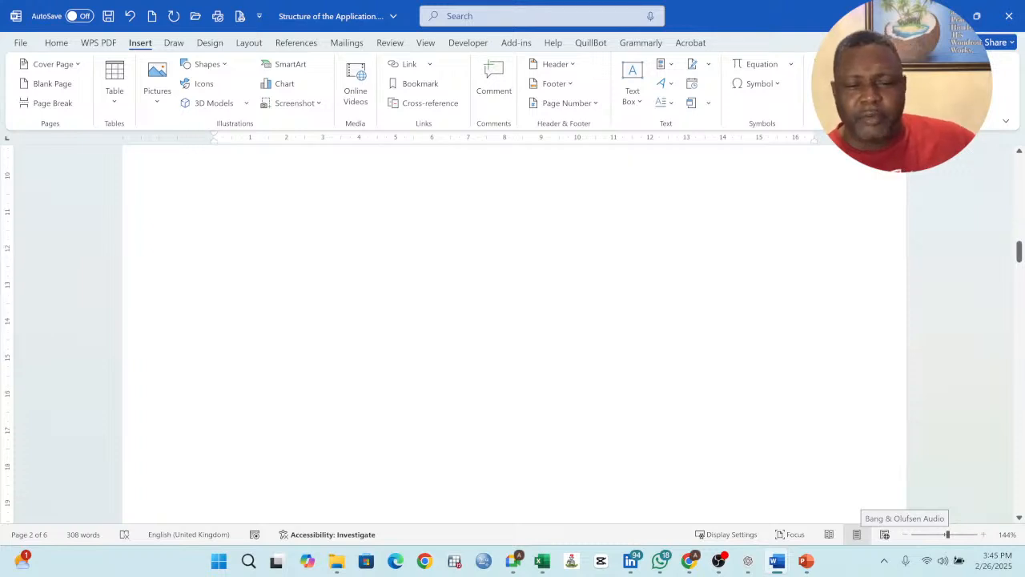
scroll(514, 336, up, 8)
scroll(406, 276, up, 2)
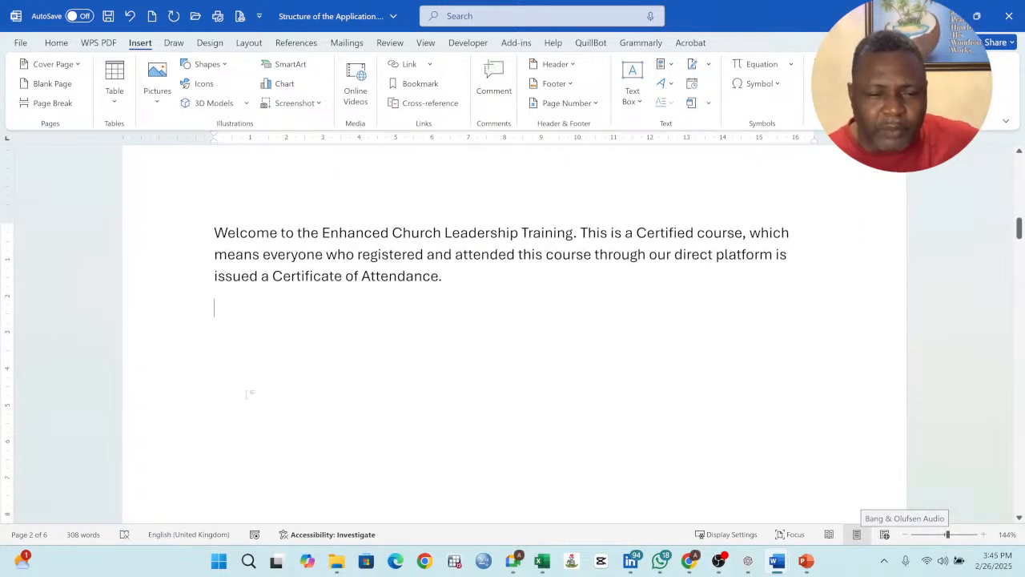
scroll(514, 422, down, 3)
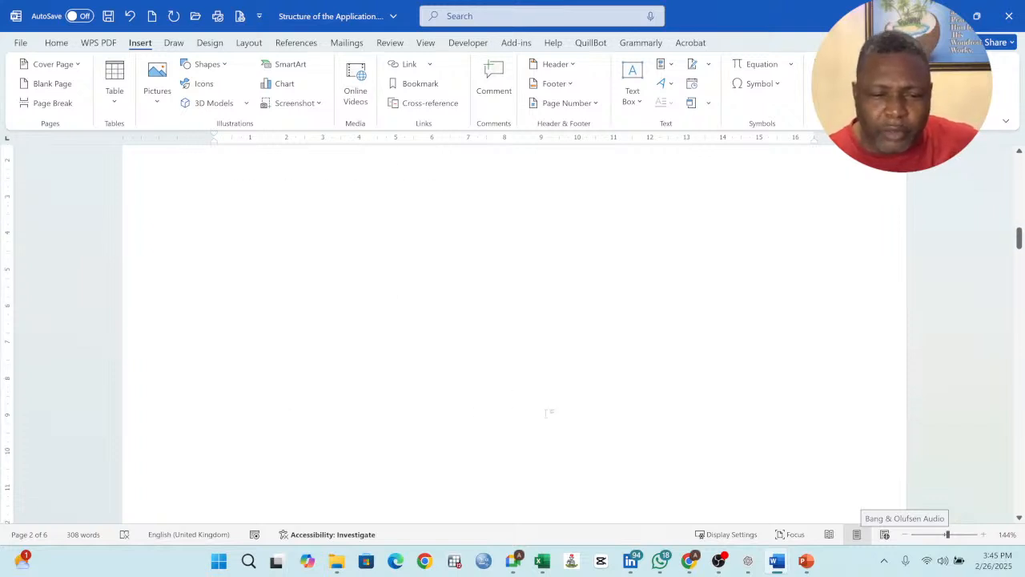
scroll(438, 385, up, 4)
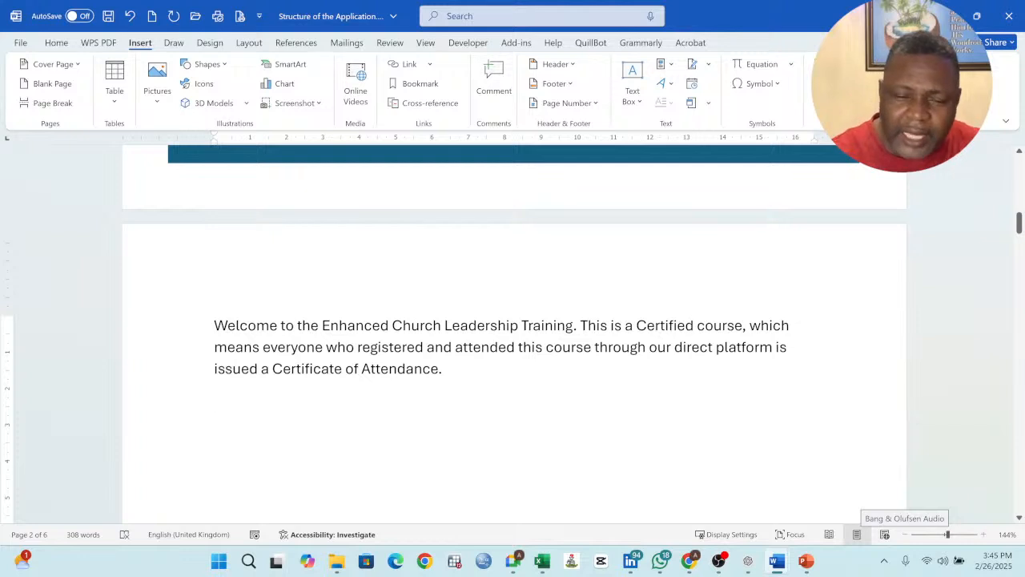
Step: Place the cursor on the blank page after the page break and look through the rest of that page
click(214, 497)
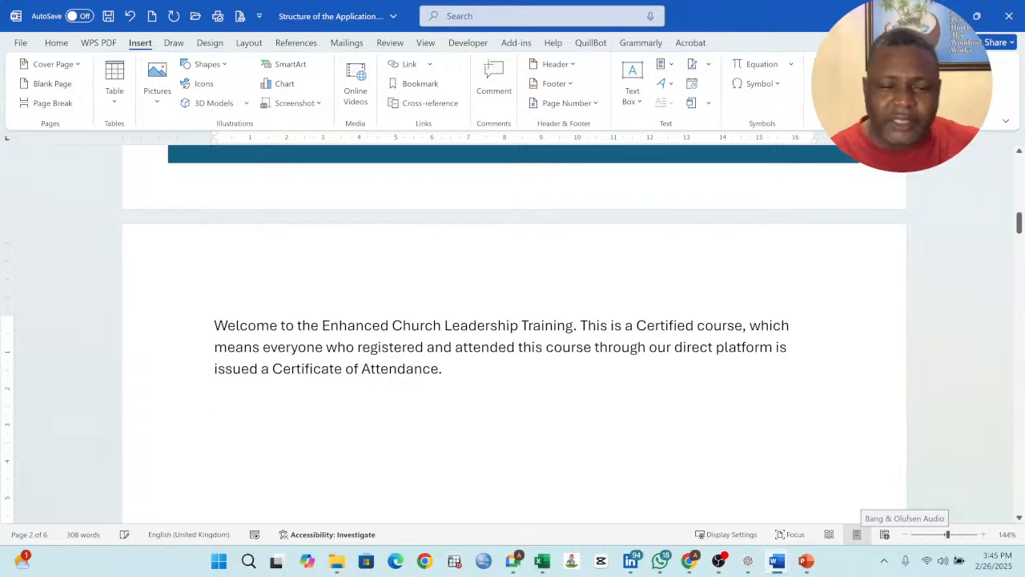
scroll(514, 337, down, 10)
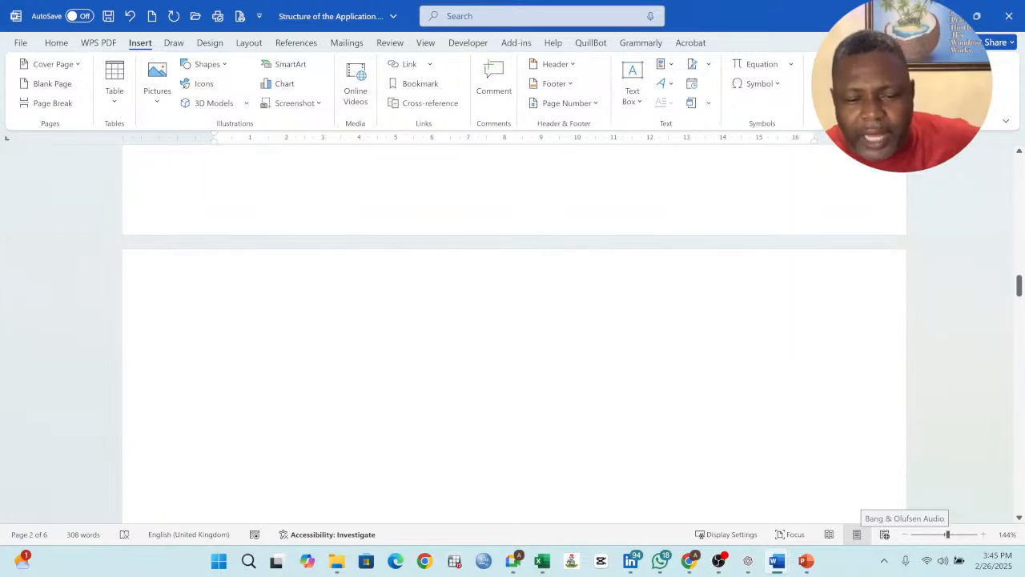
scroll(293, 318, down, 1)
click(293, 318)
scroll(251, 325, down, 7)
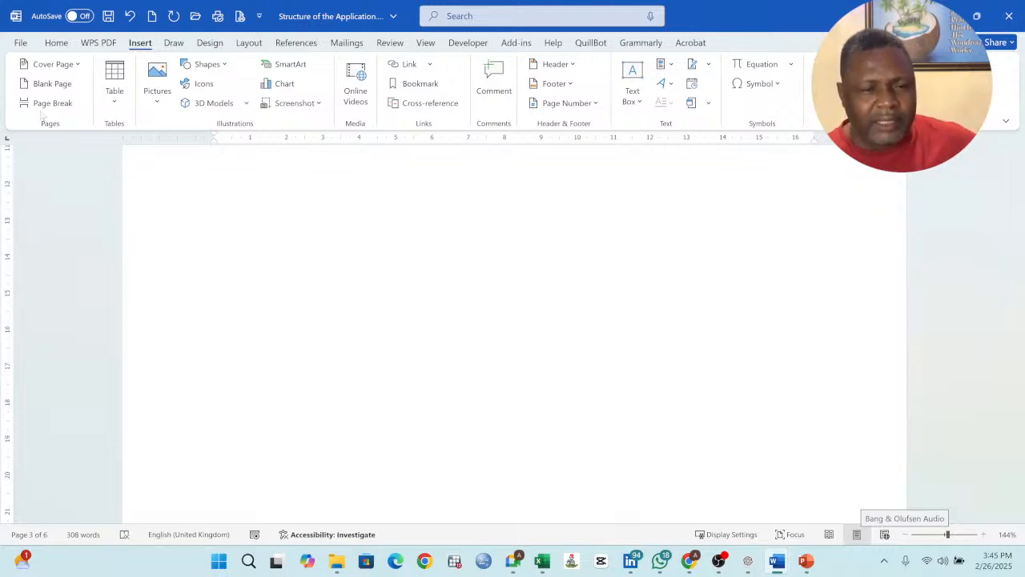
Step: Insert a table with seven columns and six rows below the welcome paragraph
scroll(361, 308, up, 3)
scroll(363, 311, up, 5)
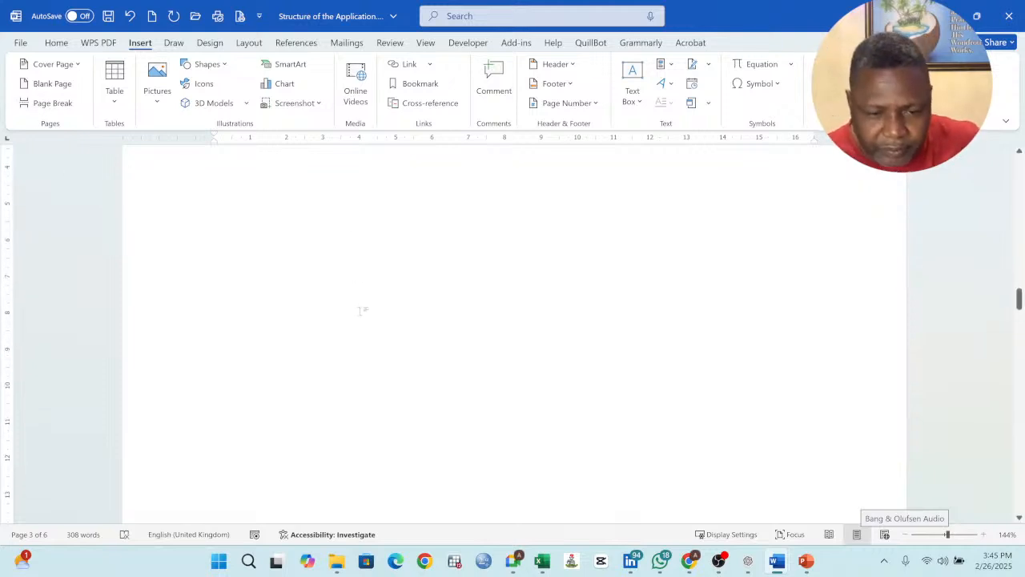
scroll(362, 311, up, 3)
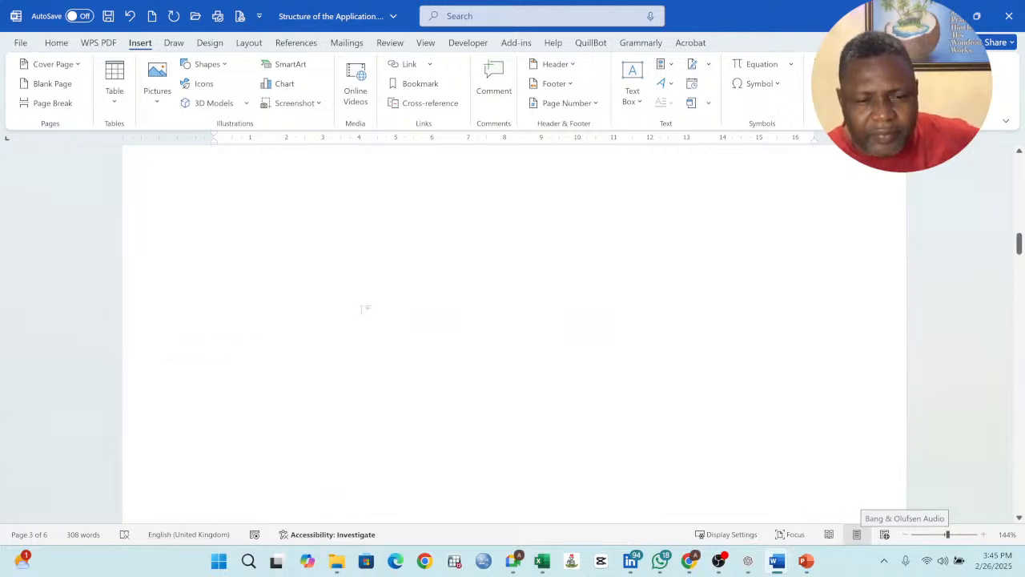
click(302, 324)
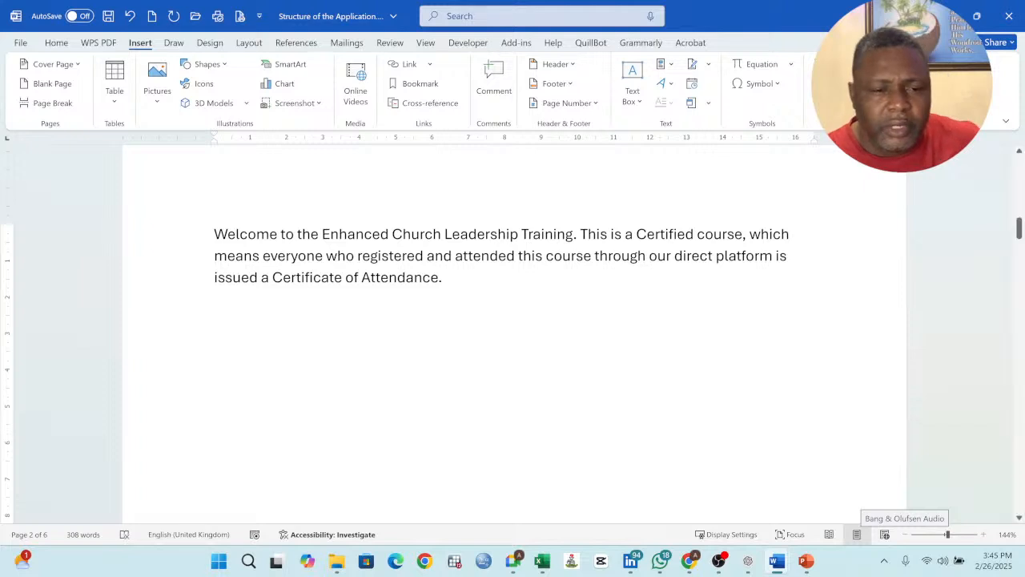
click(112, 105)
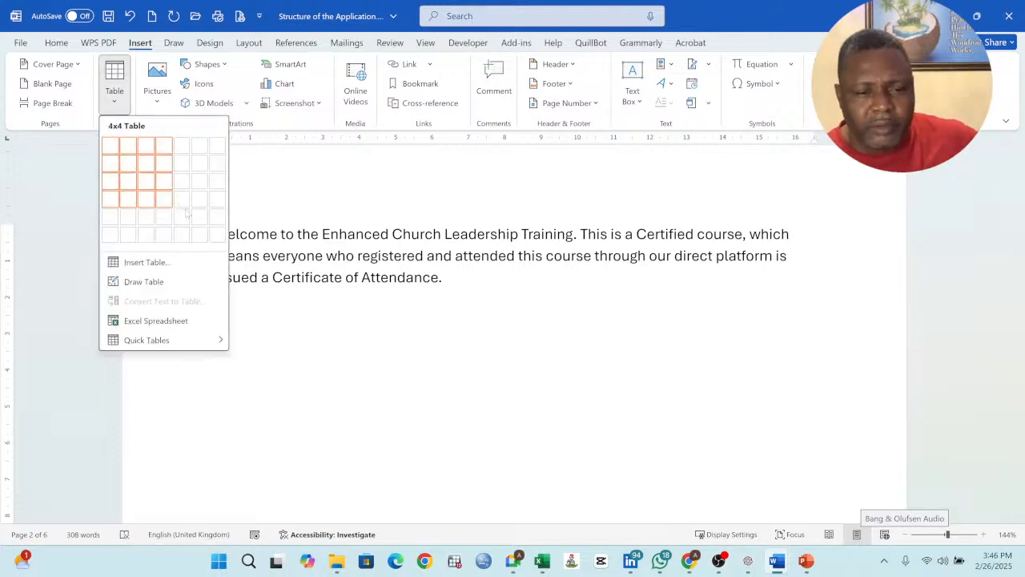
click(220, 244)
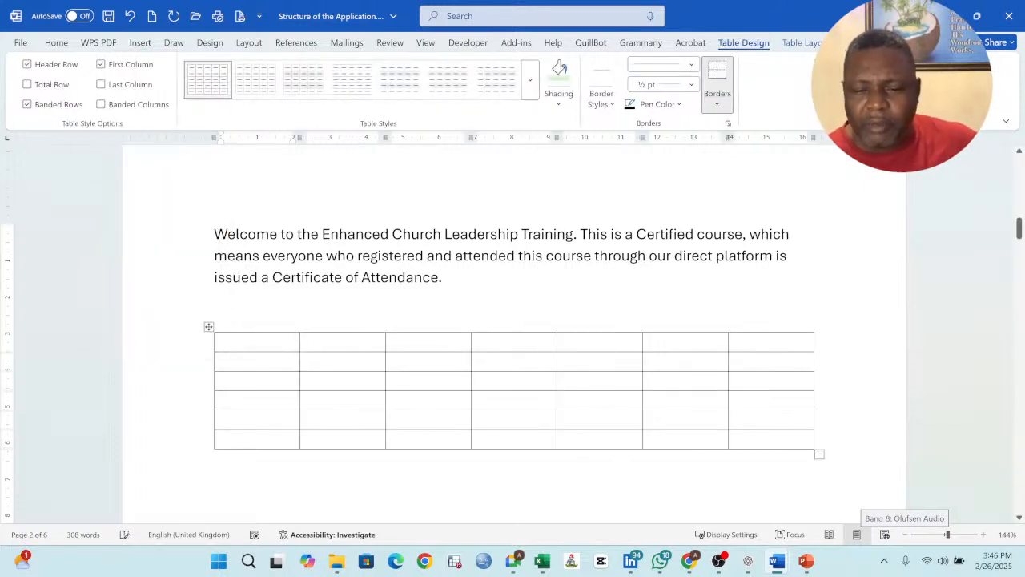
Step: Add two more rows at the end of the table below the welcome paragraph
click(816, 439)
key(Return)
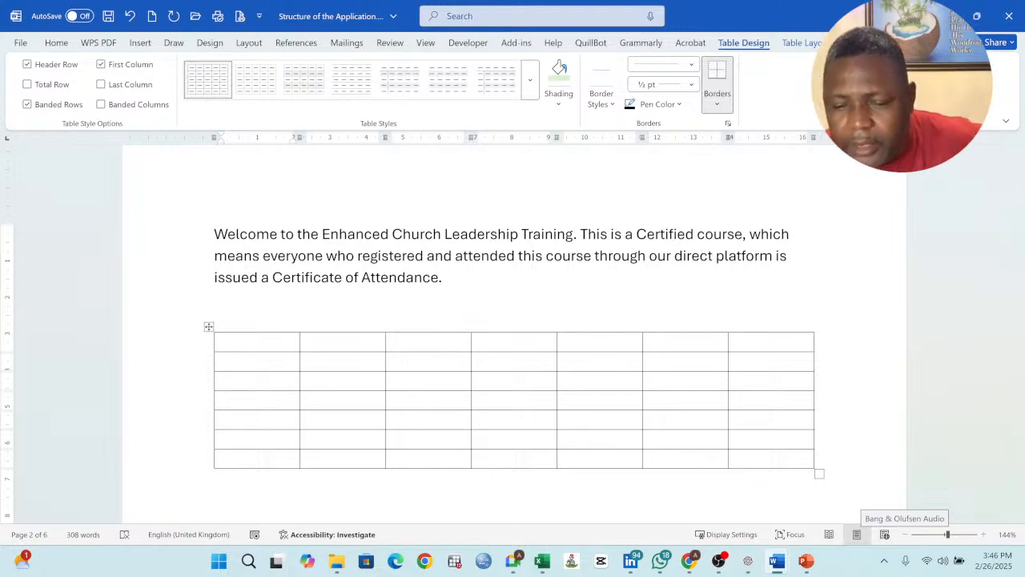
key(Return)
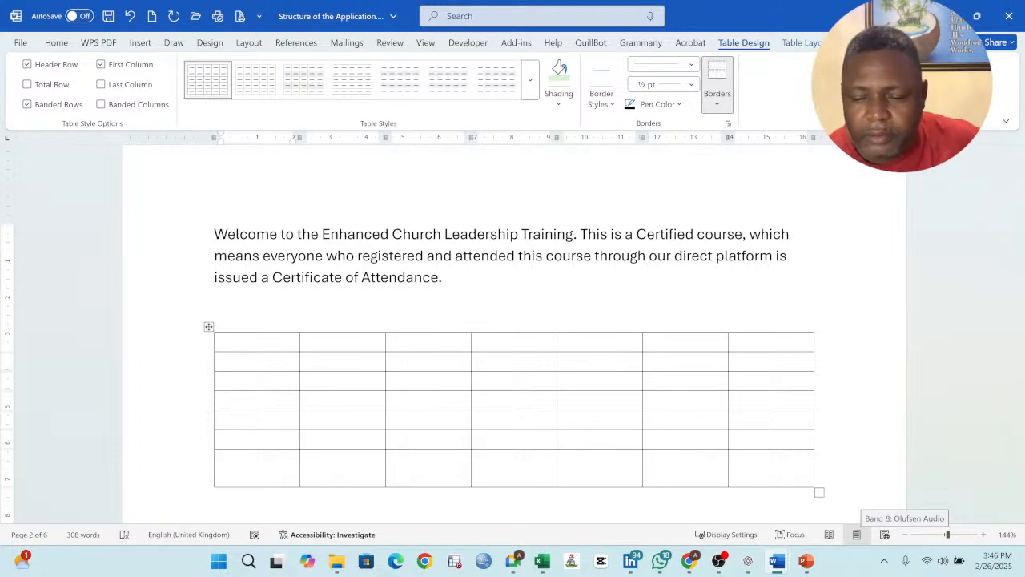
key(BackSpace)
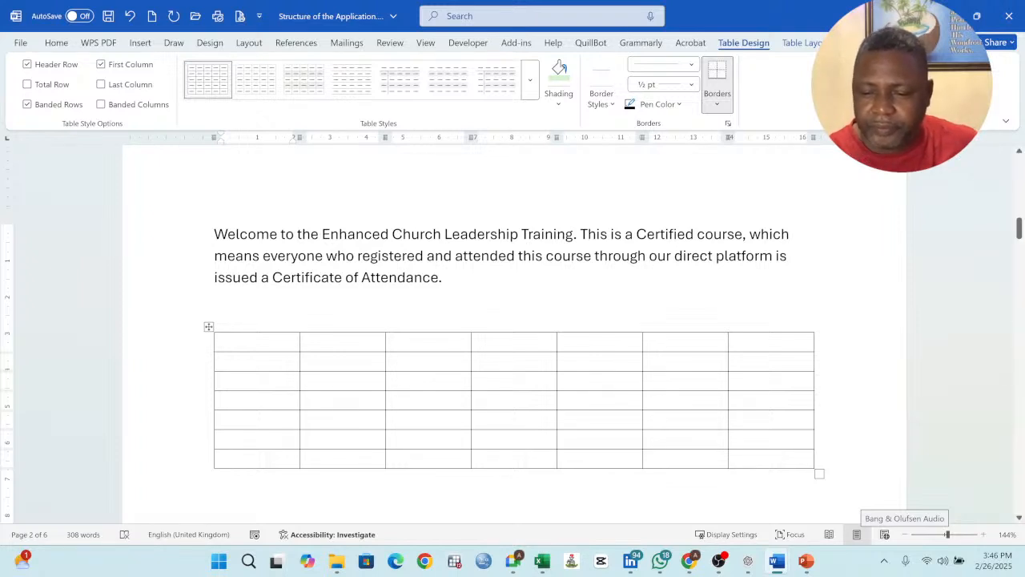
click(816, 459)
key(Return)
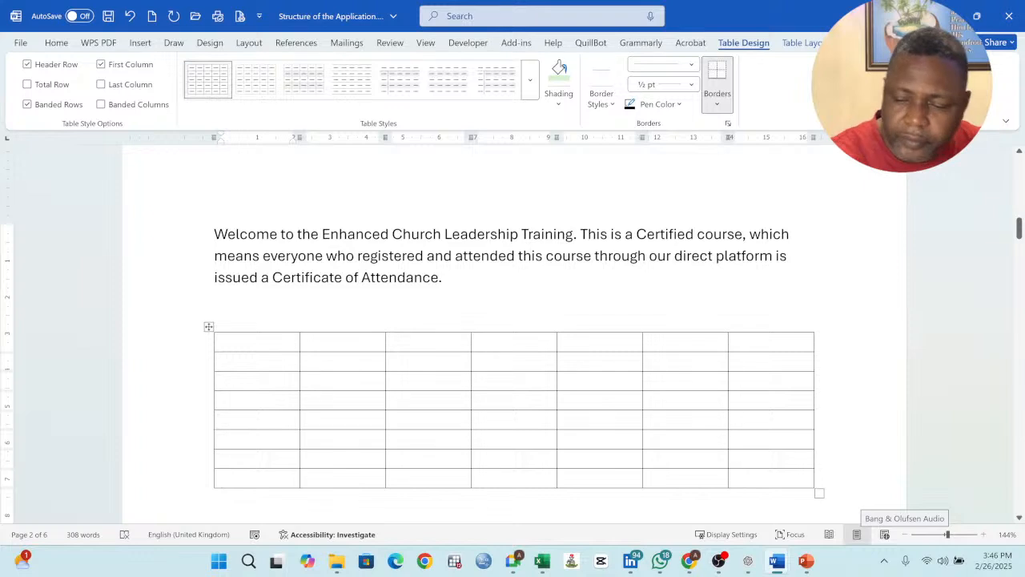
Step: Place the cursor below the table and review the Insert Table size and AutoFit options without inserting anything
scroll(514, 337, down, 3)
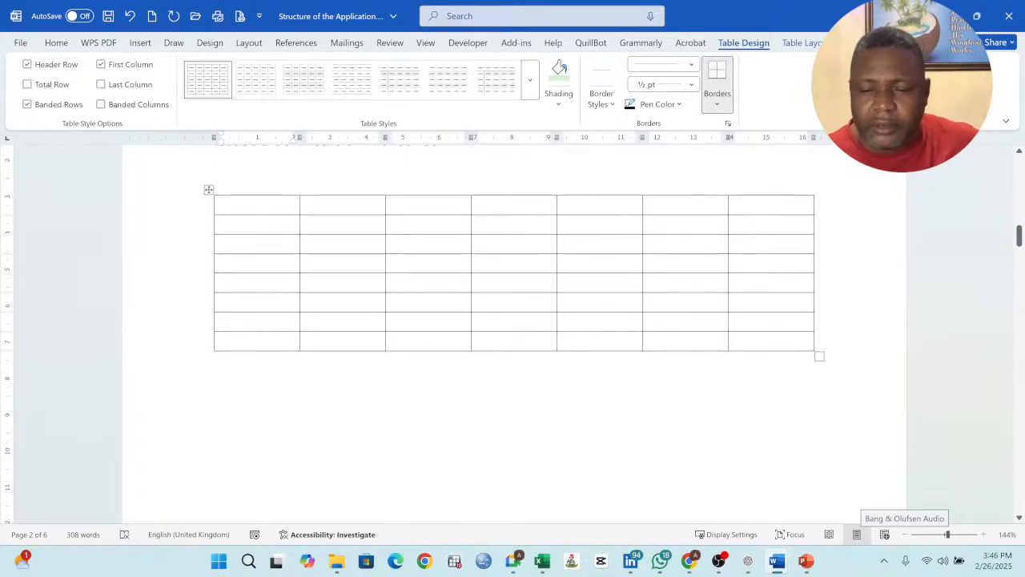
click(215, 393)
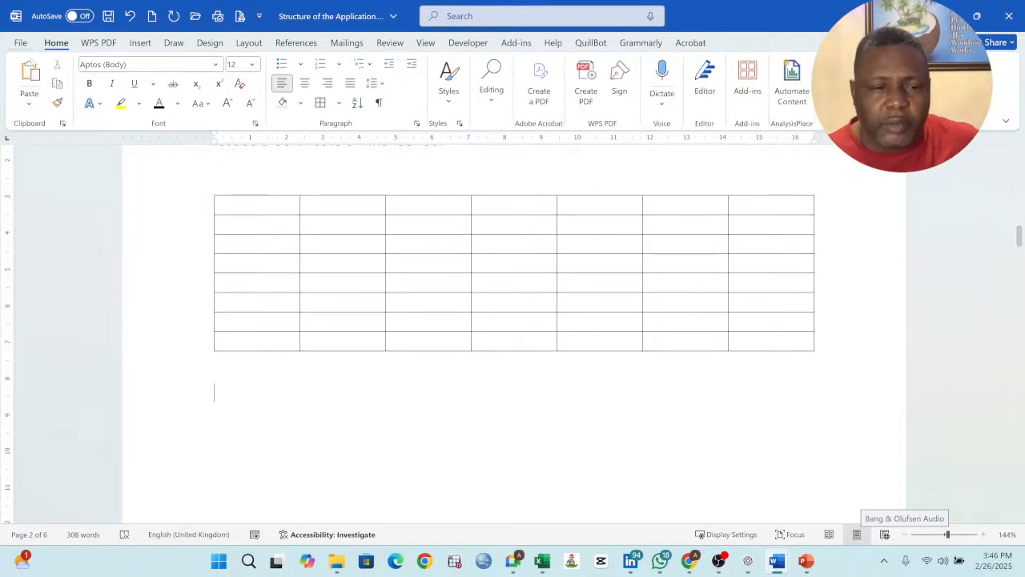
click(138, 45)
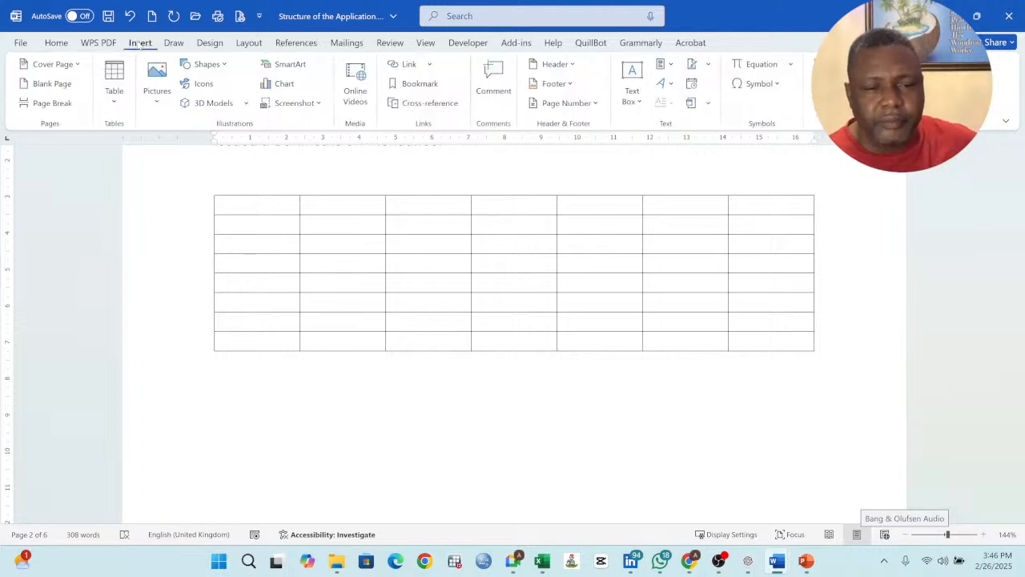
click(119, 113)
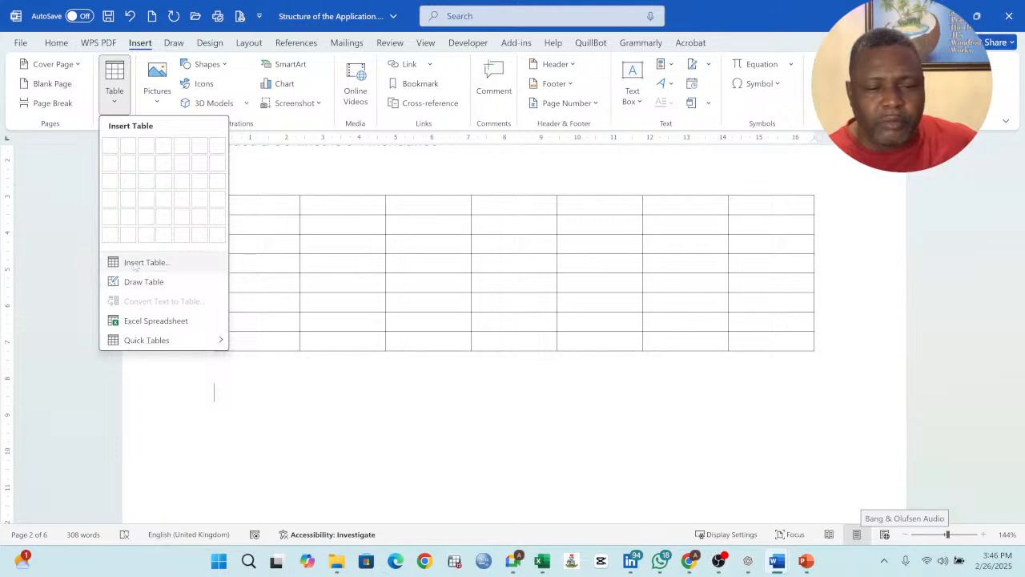
click(143, 262)
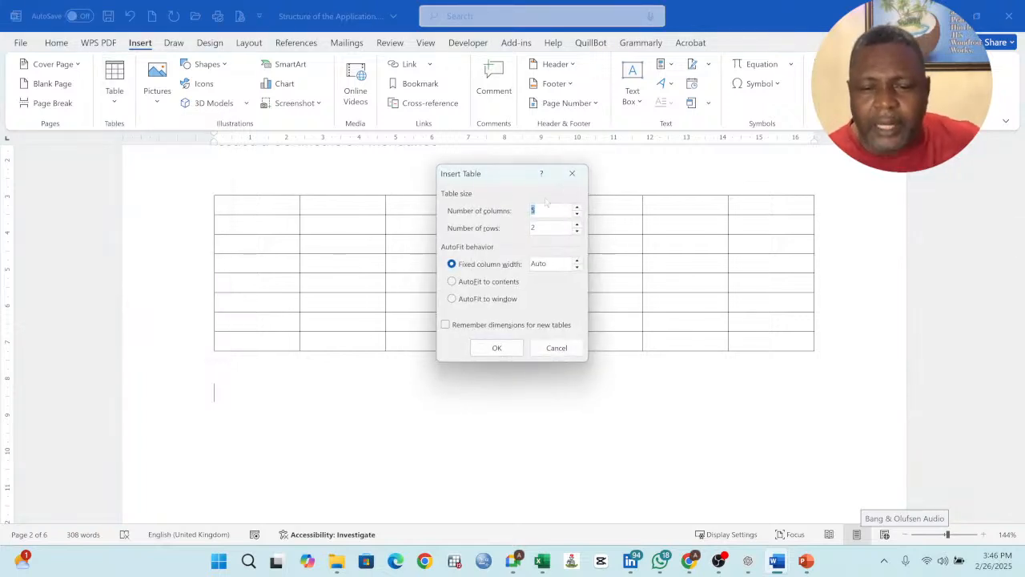
click(557, 347)
Step: Draw a table about 10 cm wide and 2.9 cm high below the first table, and divide it into four columns
click(114, 90)
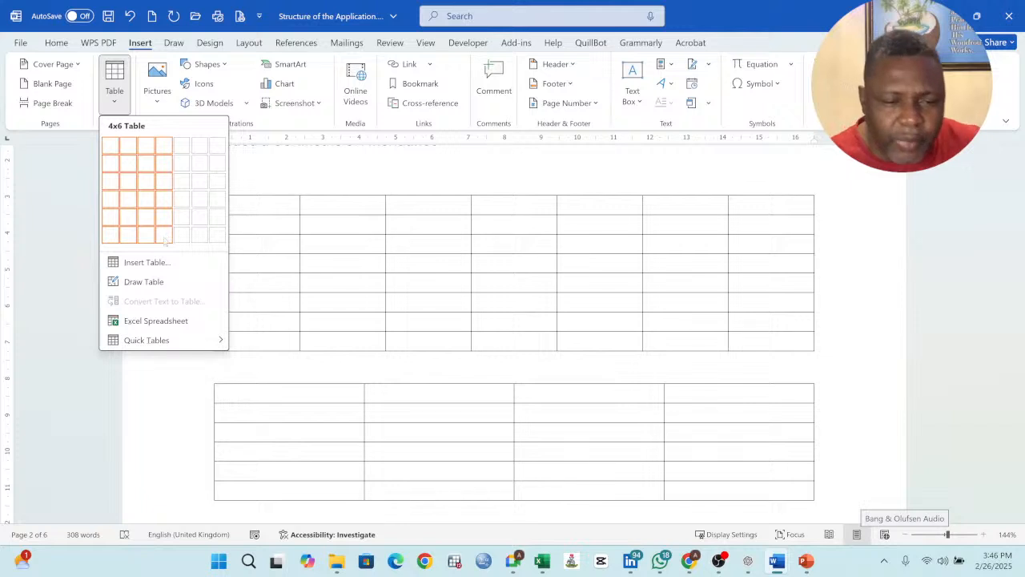
click(144, 282)
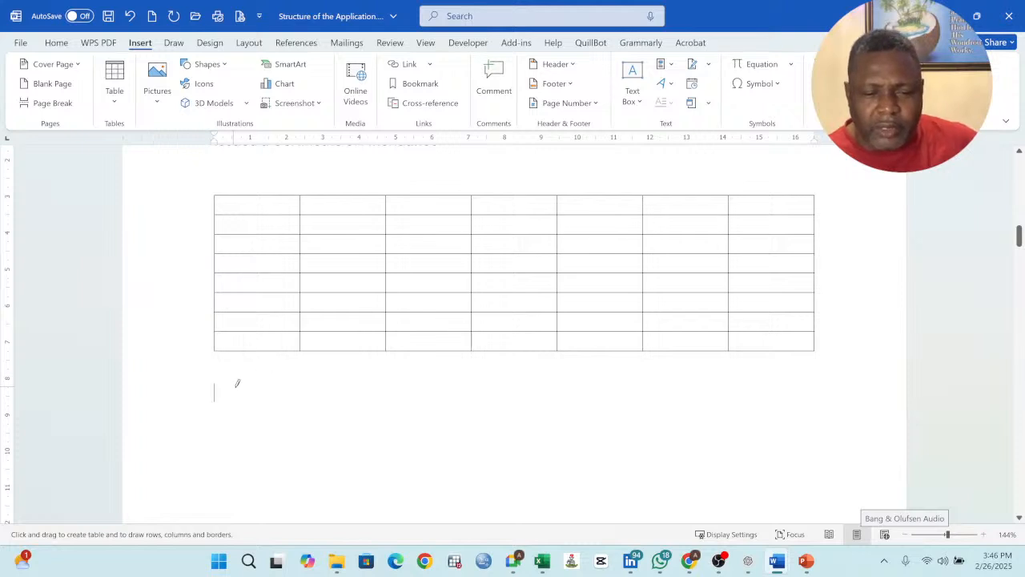
mouse_move(232, 385)
mouse_down()
mouse_move(259, 435)
mouse_move(390, 484)
mouse_move(611, 489)
mouse_up()
drag(314, 381, 312, 488)
drag(417, 384, 415, 488)
drag(507, 382, 510, 489)
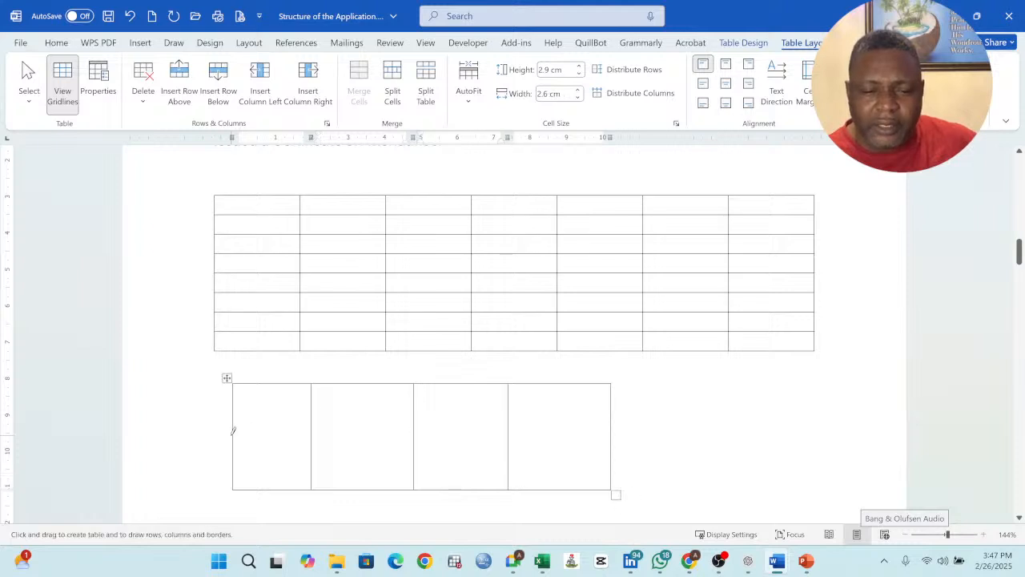
Step: Divide the drawn table into two rows, halve its last column, and split the lower cells of its first three columns
mouse_move(234, 432)
mouse_down()
mouse_move(587, 434)
mouse_move(558, 475)
mouse_up()
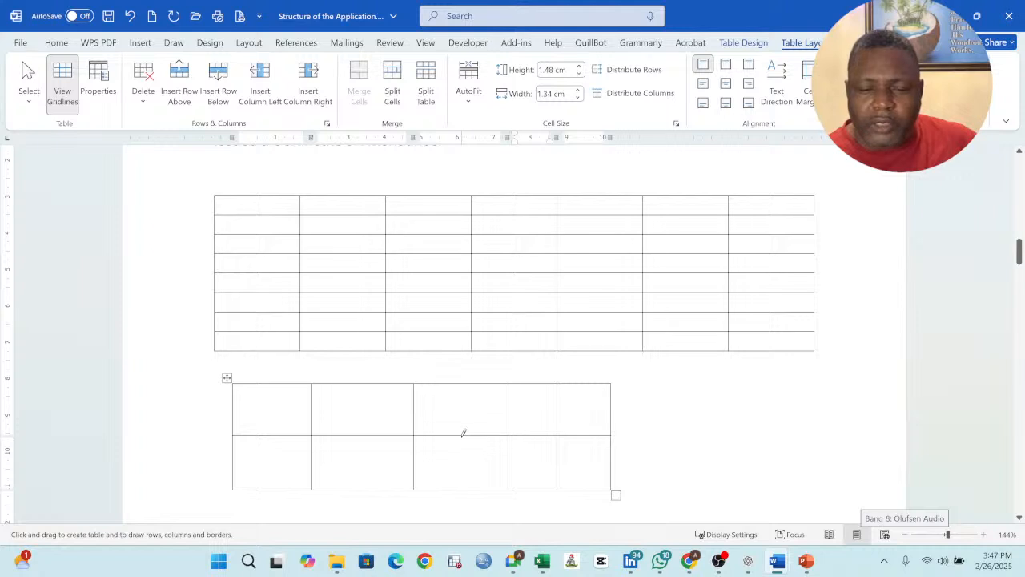
drag(462, 432, 460, 485)
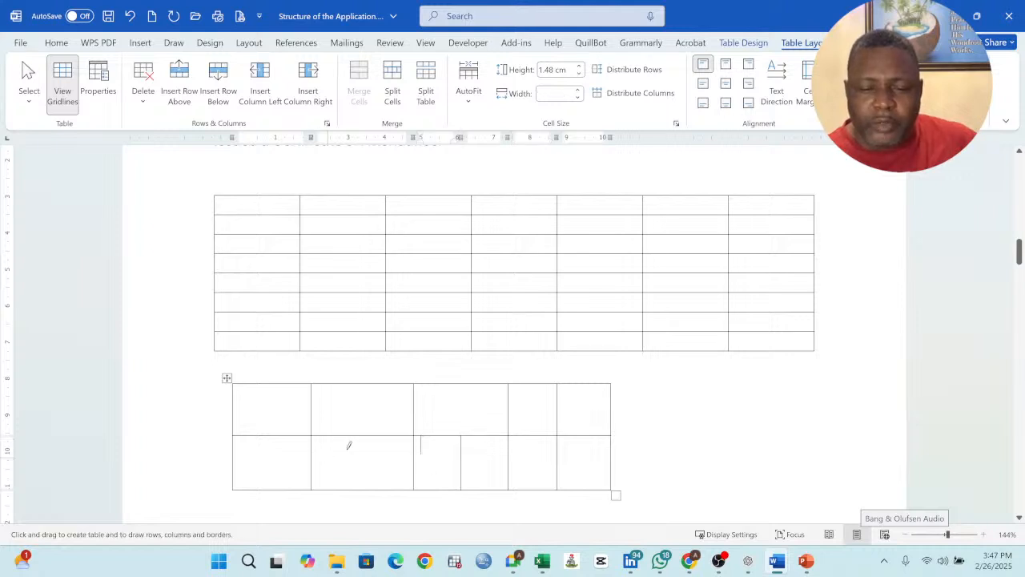
drag(274, 435, 275, 484)
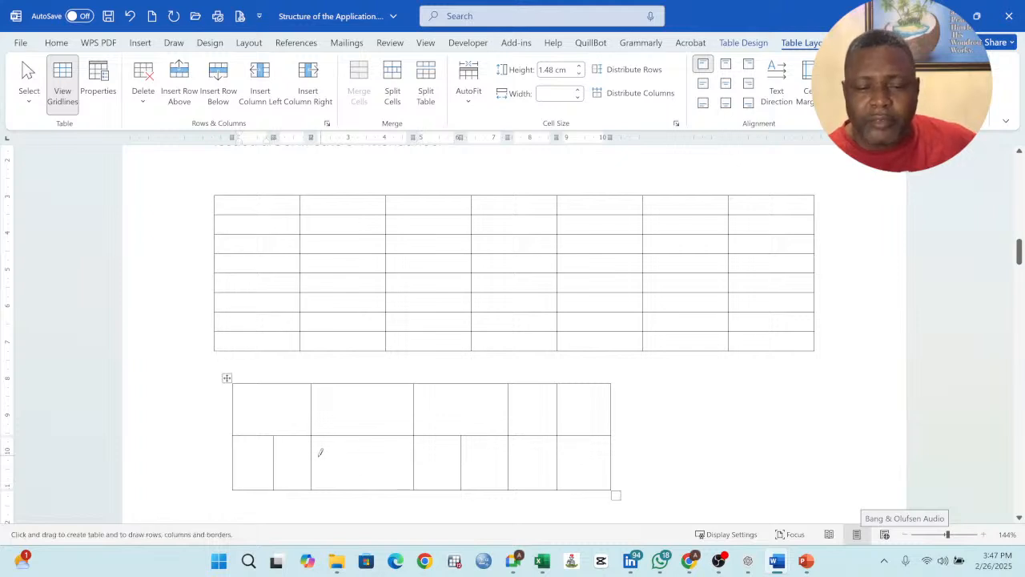
drag(317, 457, 396, 461)
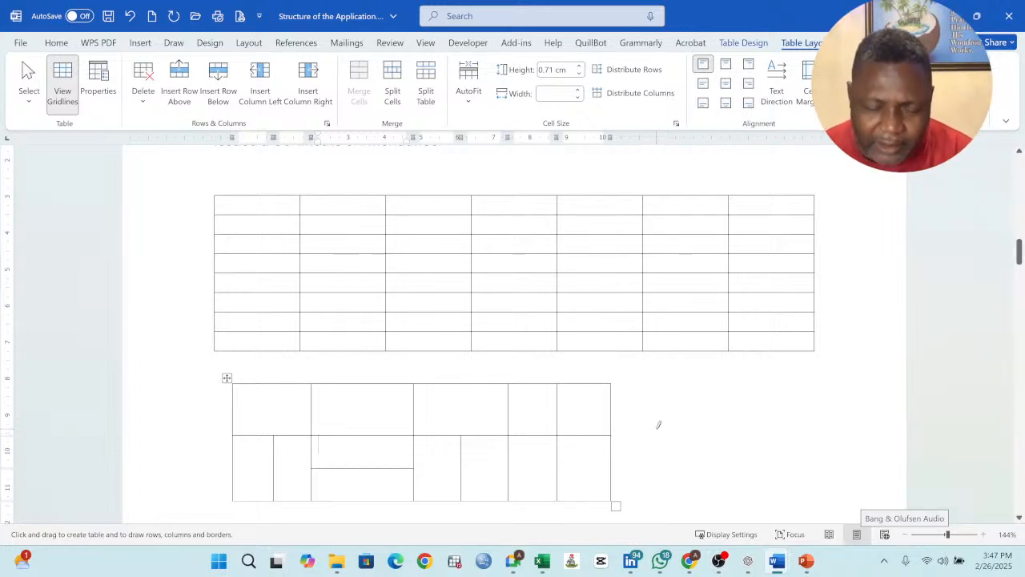
Step: Insert the built-in Tabular List quick table on the line below the drawn table
click(62, 84)
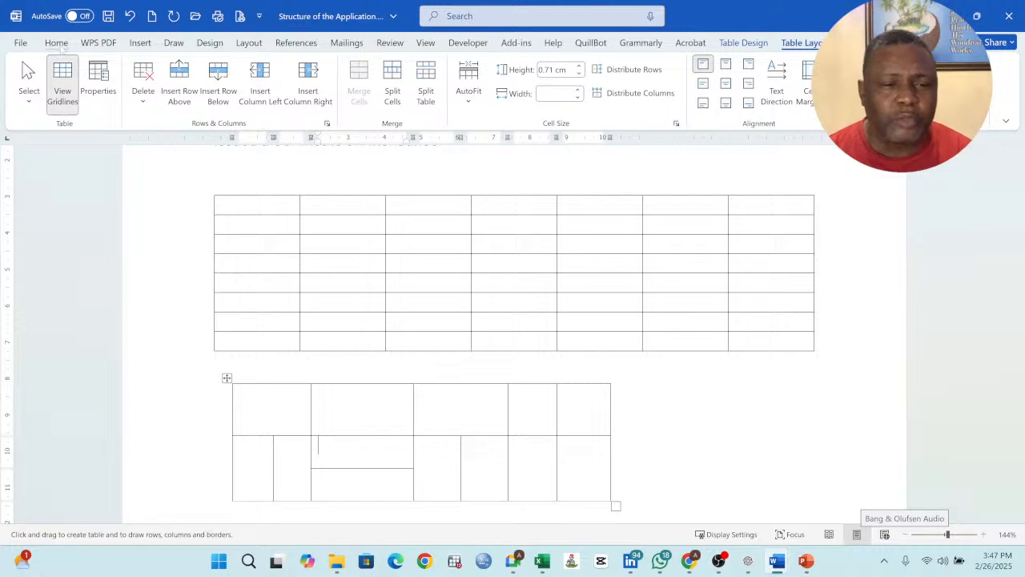
click(140, 44)
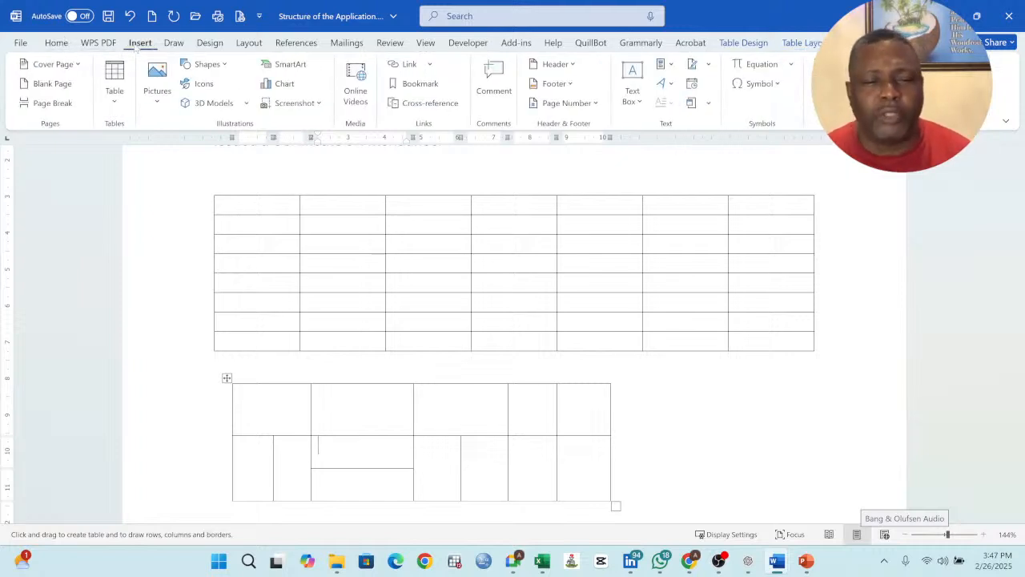
click(114, 106)
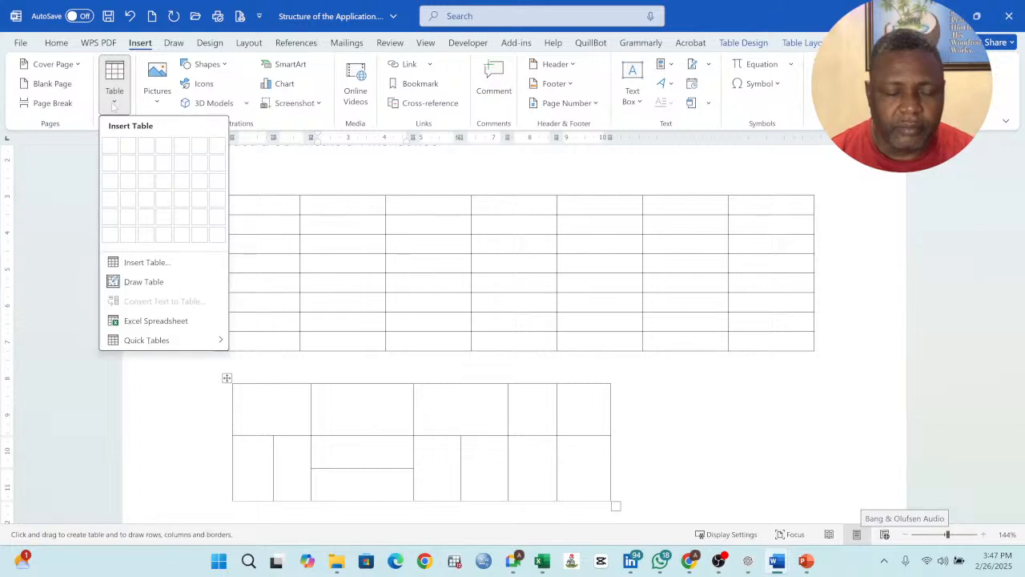
scroll(641, 488, down, 3)
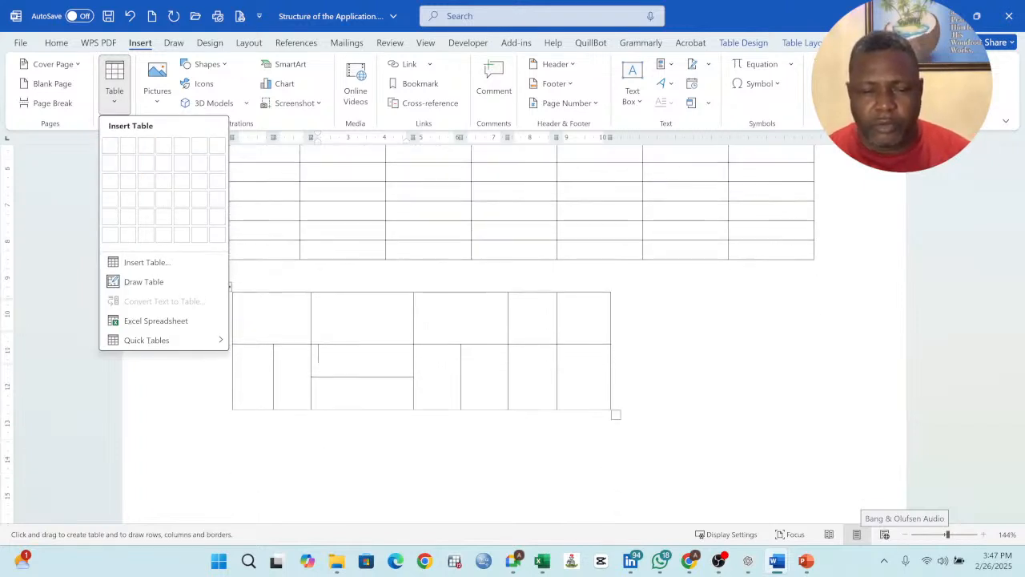
click(214, 405)
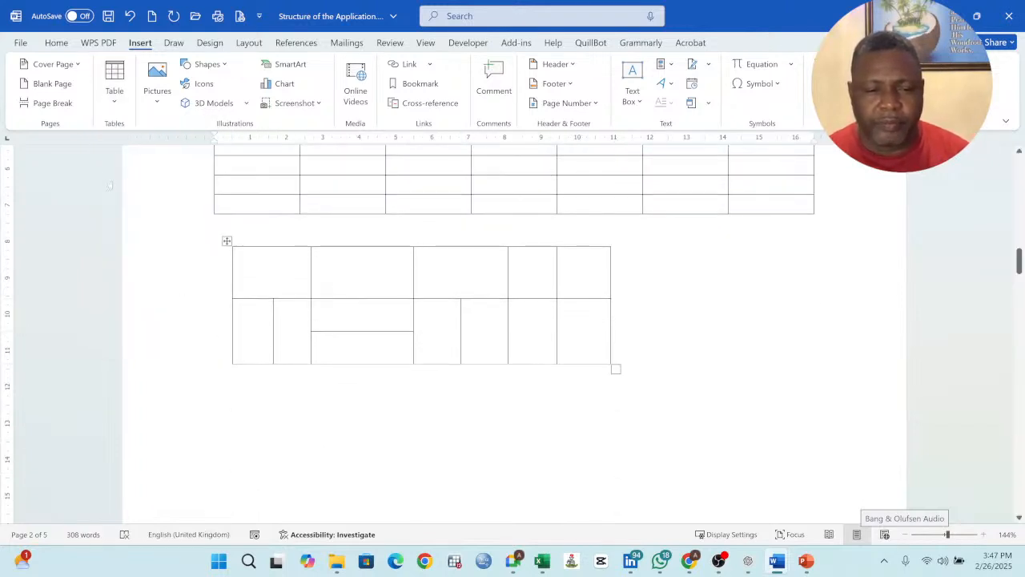
click(114, 98)
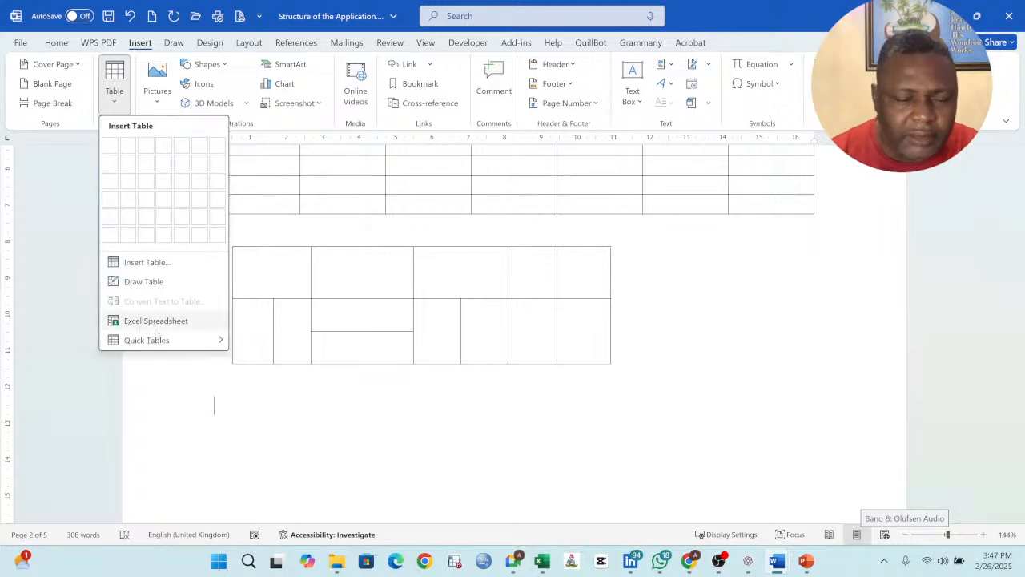
mouse_move(174, 345)
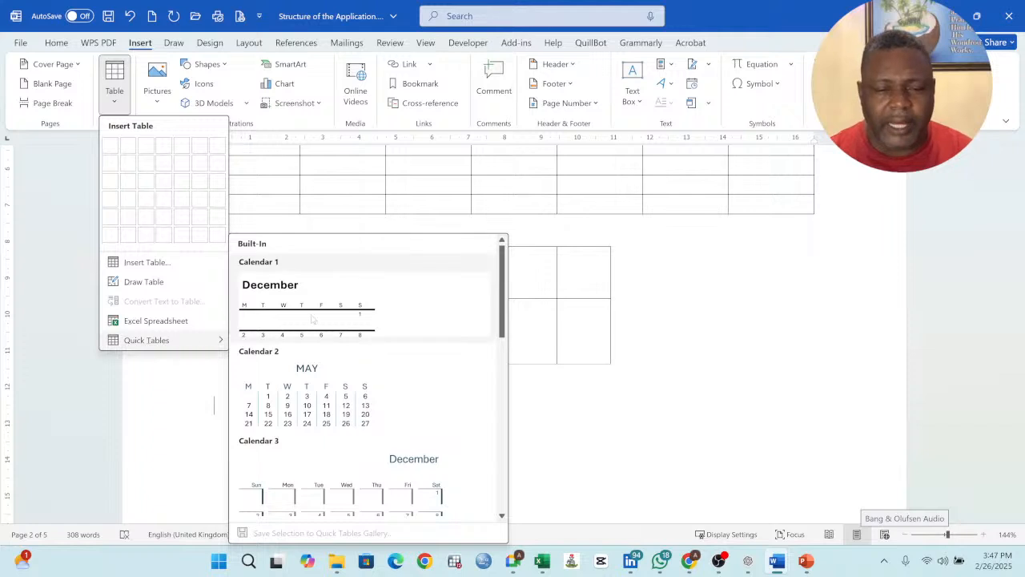
scroll(331, 397, down, 3)
scroll(313, 371, down, 3)
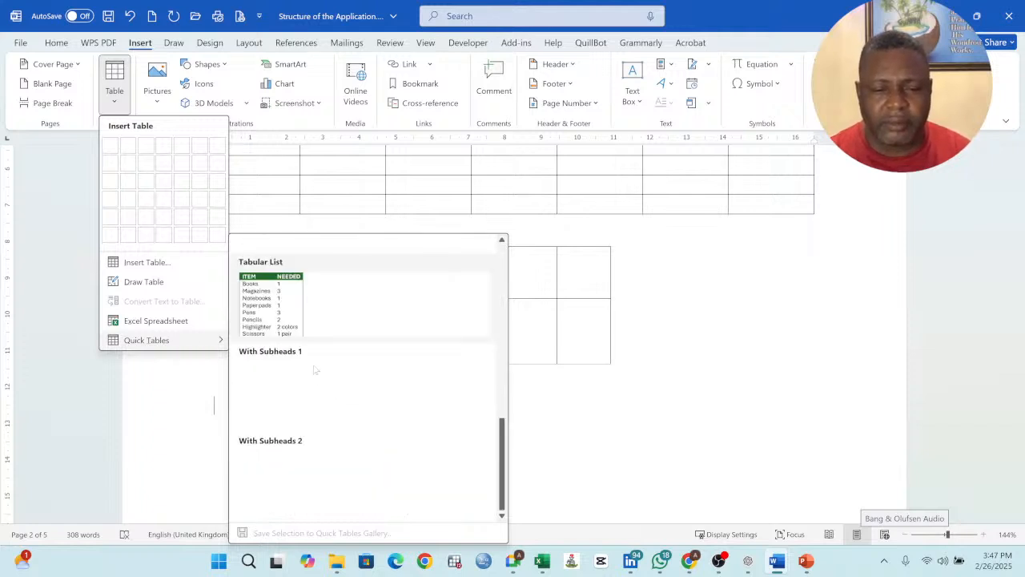
click(277, 320)
scroll(417, 329, down, 1)
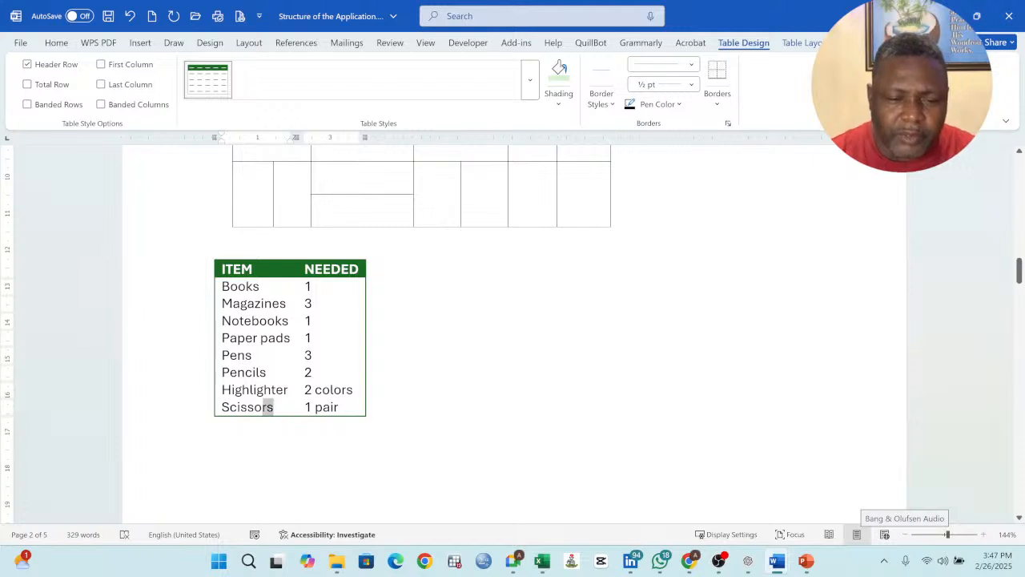
Step: Highlight the entries under ITEM and under NEEDED in turn to review the sample content of the quick table
drag(270, 406, 265, 286)
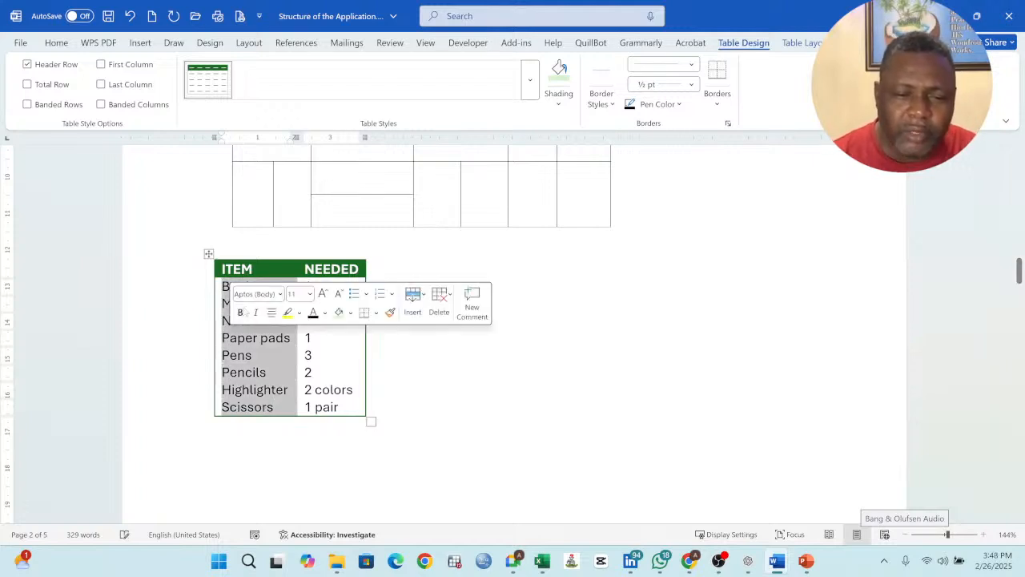
click(244, 373)
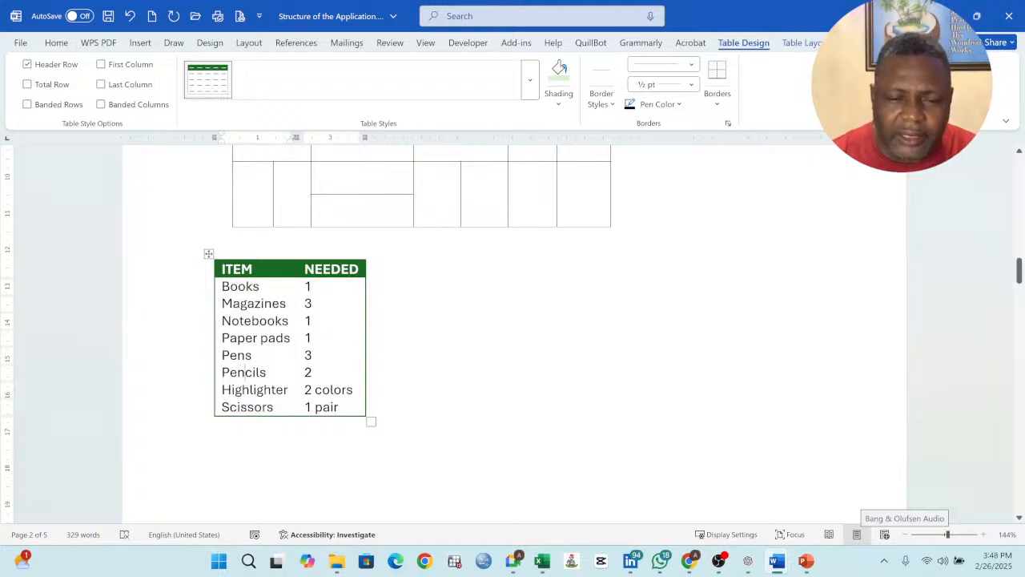
drag(312, 286, 316, 407)
click(314, 321)
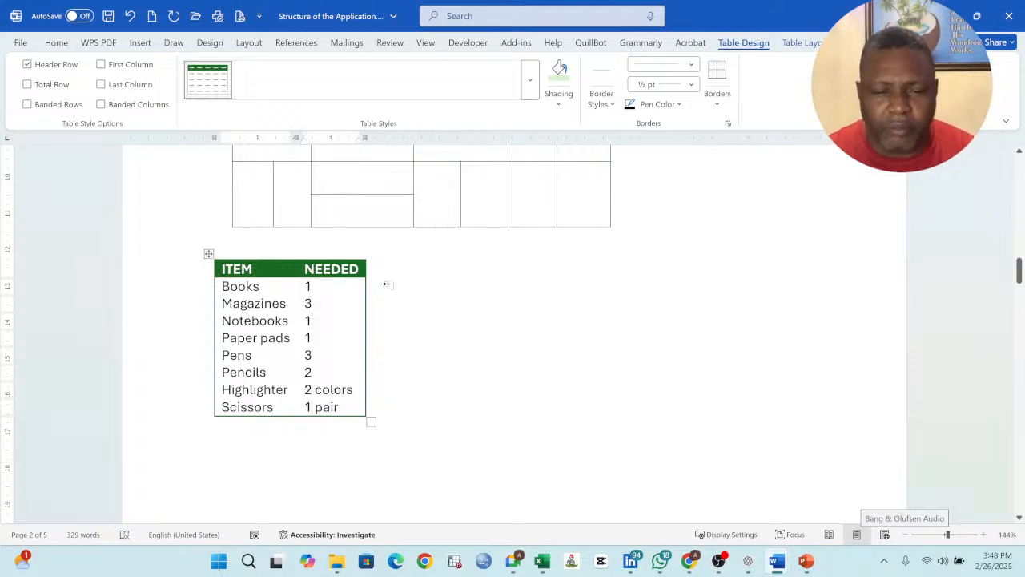
Step: Add an empty row after the Scissors row of the quick table
click(395, 284)
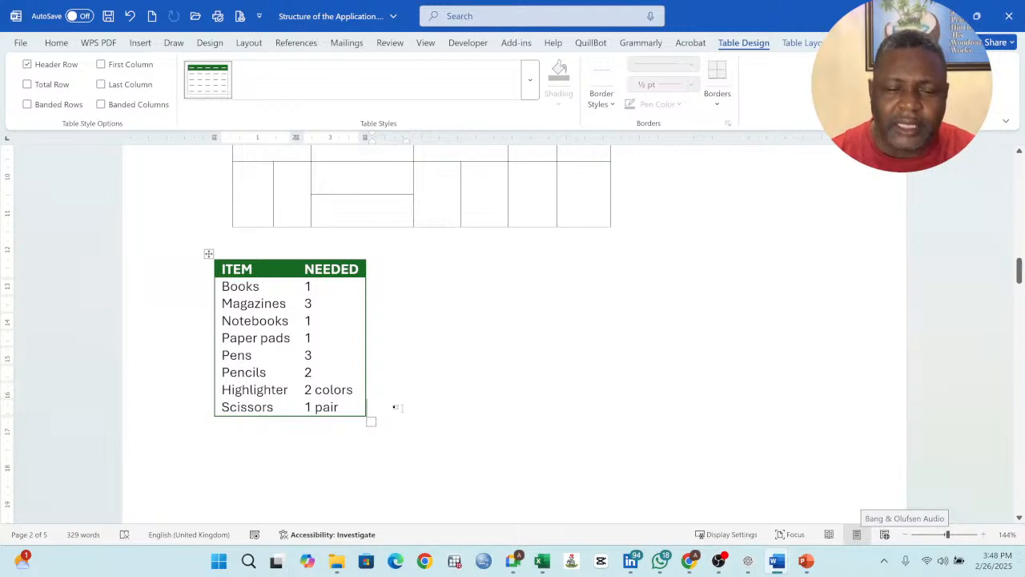
key(Return)
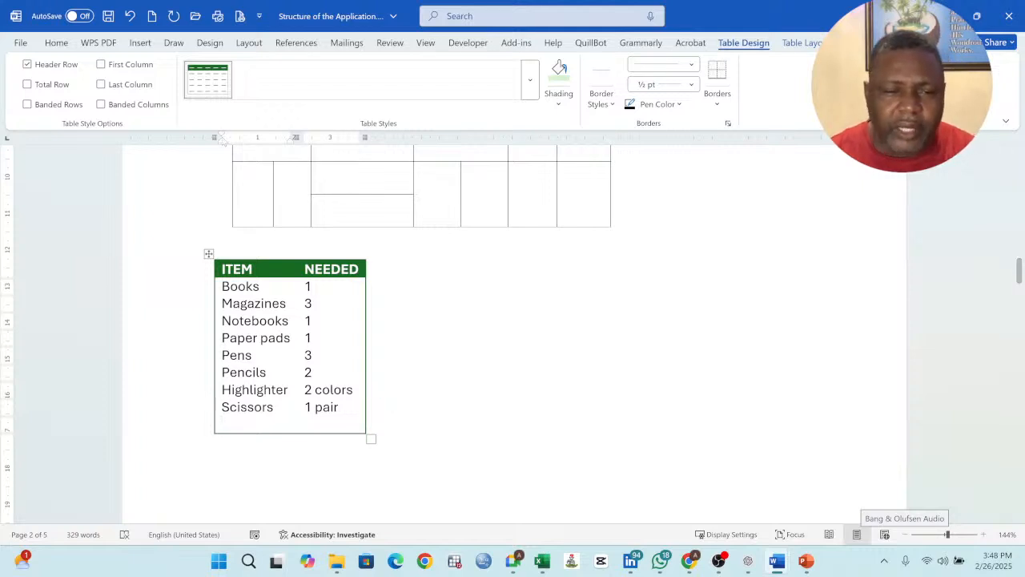
Step: Undo the row added to the Tabular List table and insert the built-in With Subheads 1 quick table below it
click(131, 16)
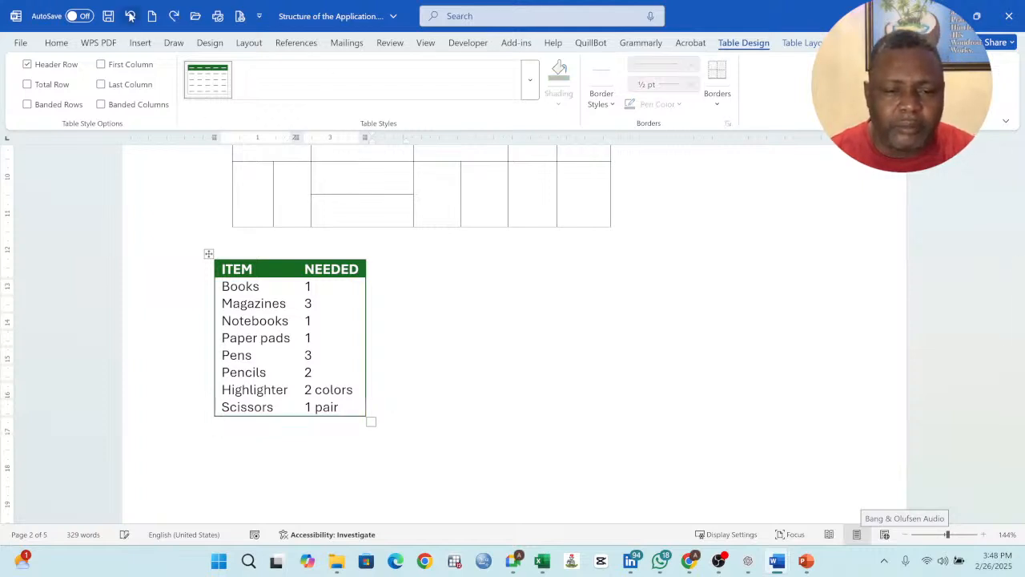
click(214, 428)
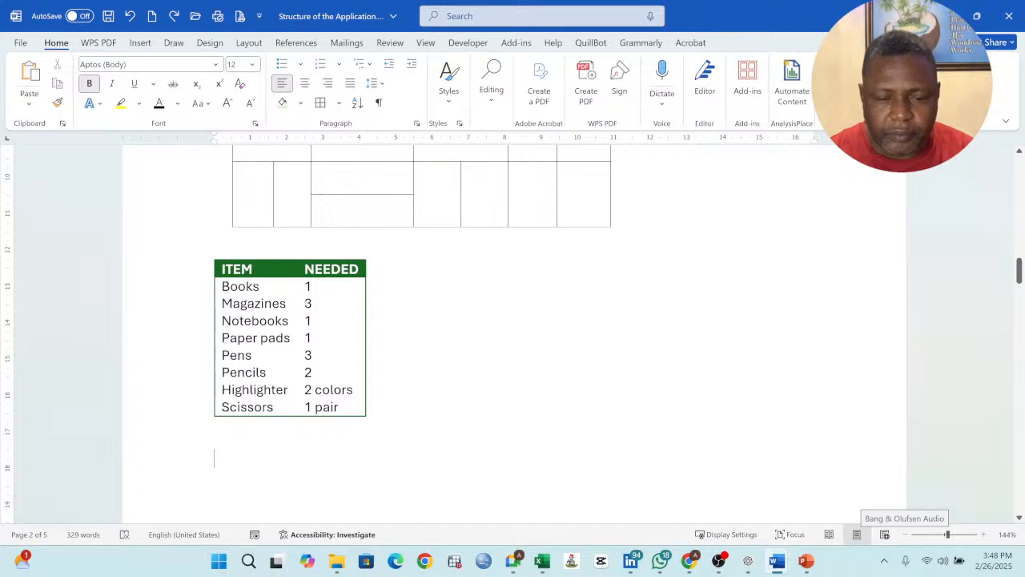
click(141, 44)
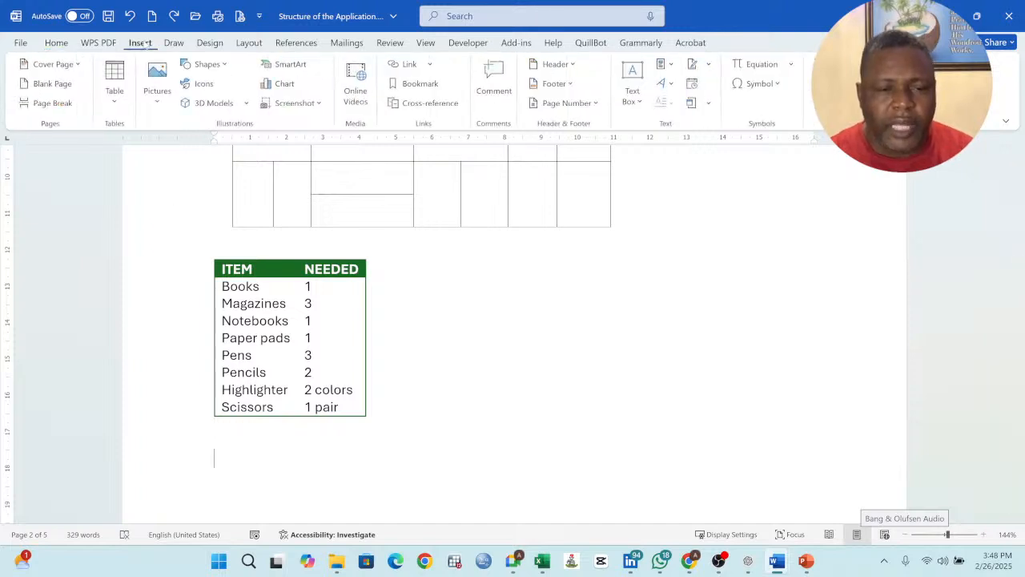
click(114, 81)
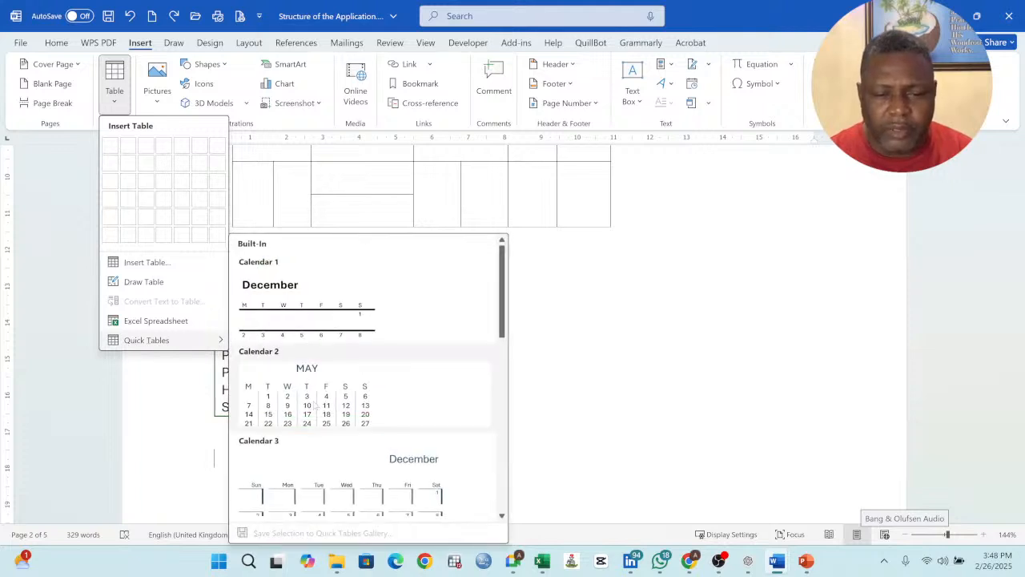
scroll(315, 406, down, 10)
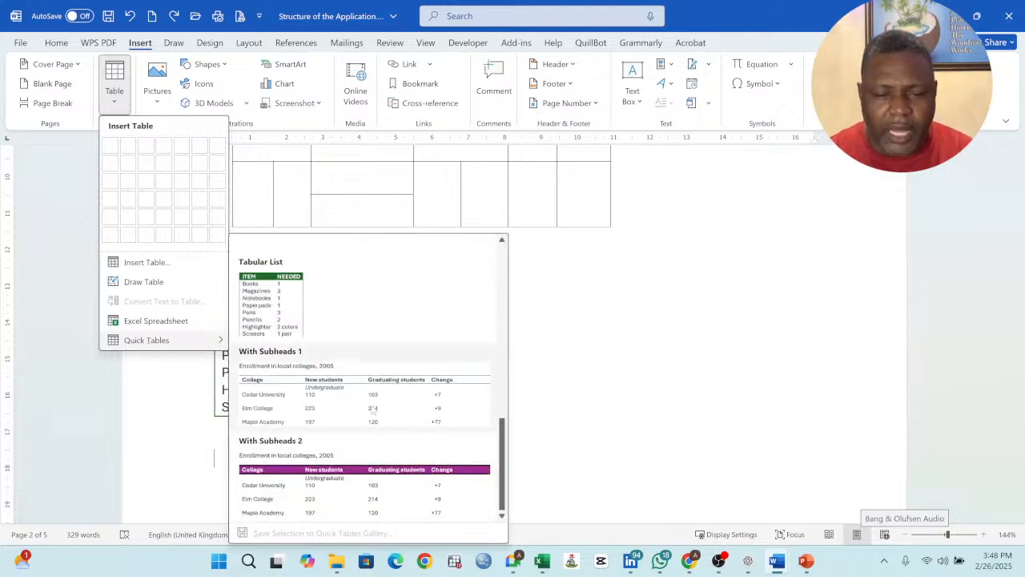
click(349, 418)
Step: Add a blank line after the source note at the end of the college enrollment table
scroll(522, 393, down, 4)
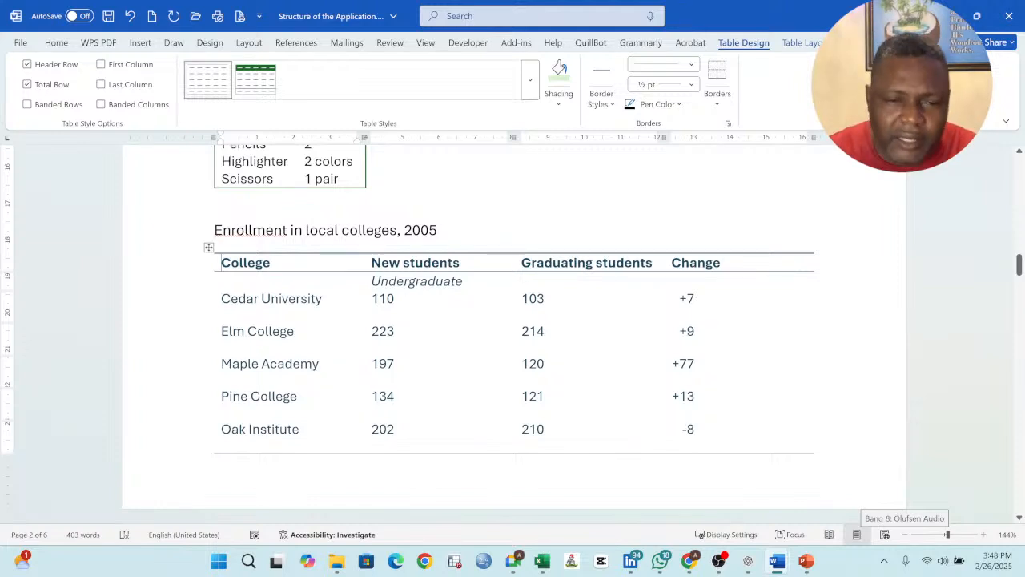
key(alt)
key(n)
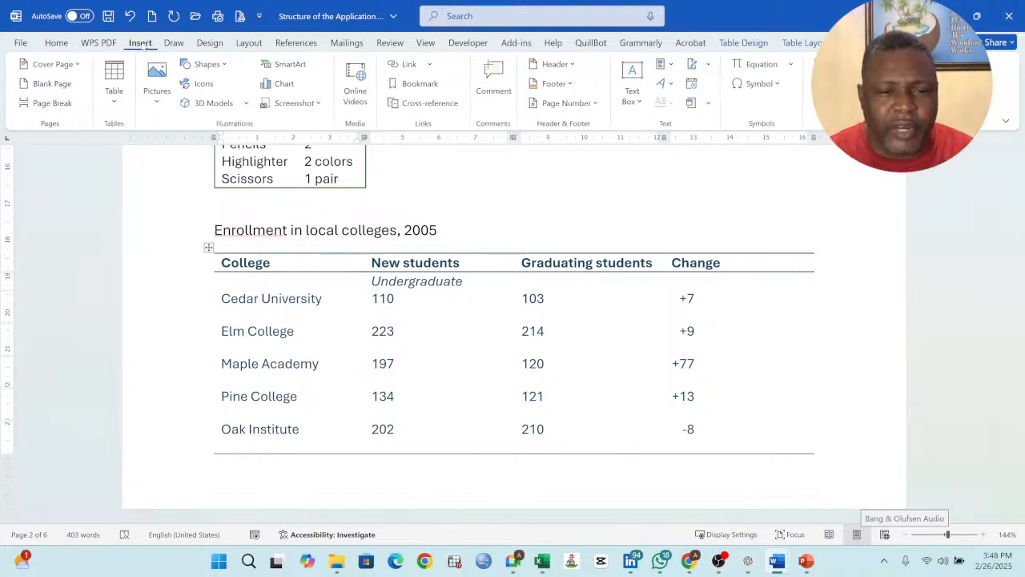
scroll(190, 328, down, 2)
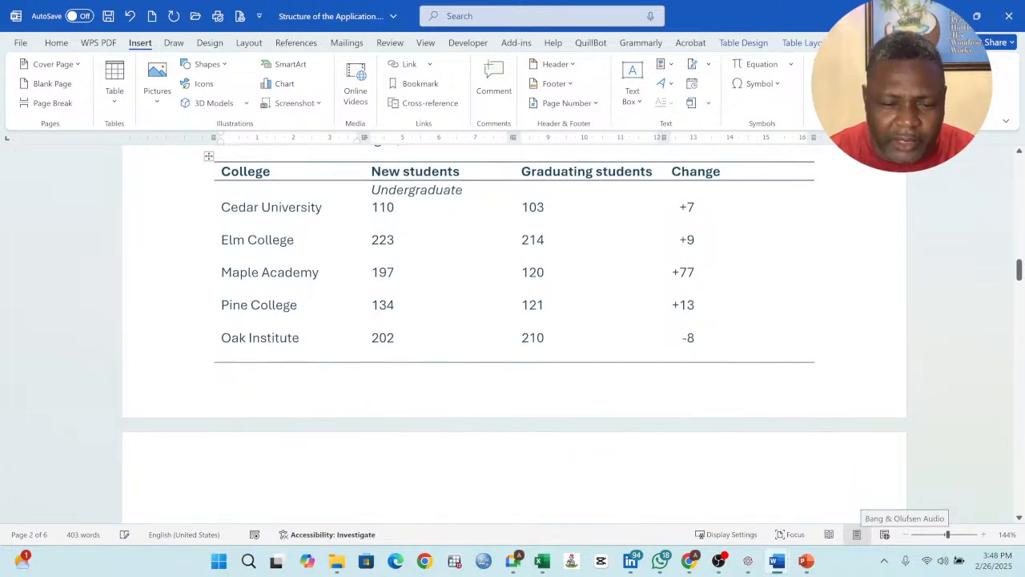
scroll(327, 429, down, 10)
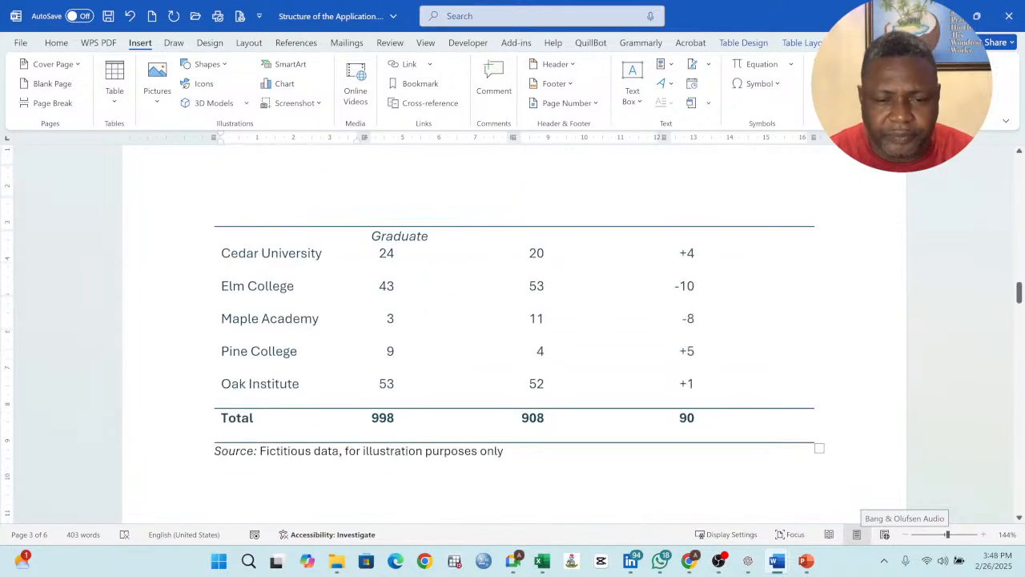
click(243, 340)
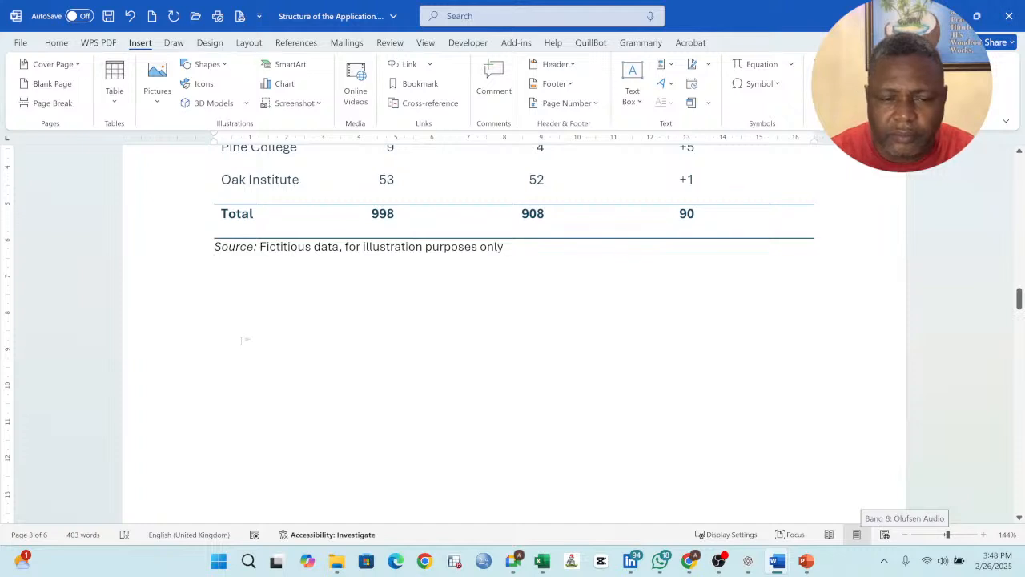
key(Return)
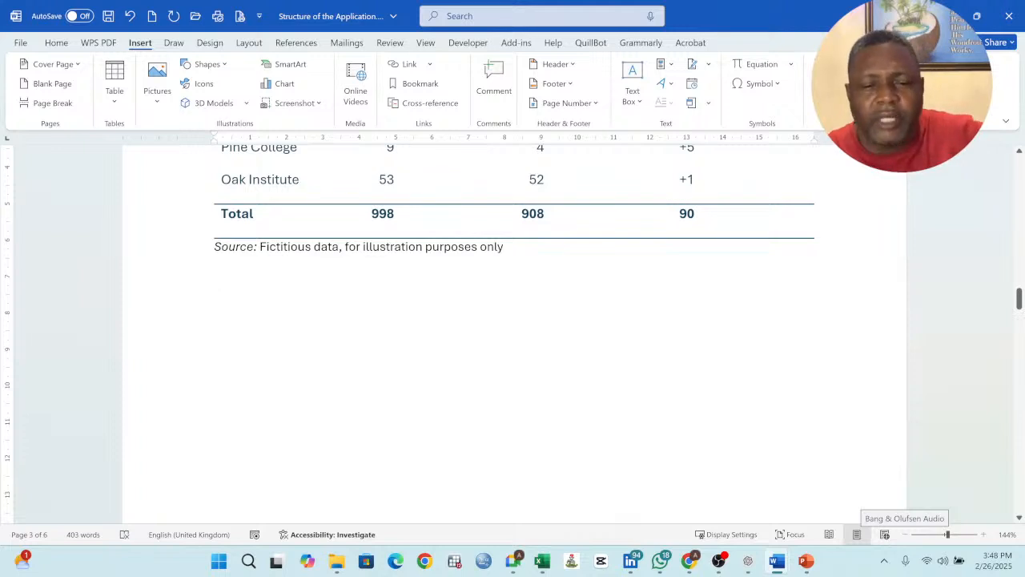
Step: Insert an embedded Excel spreadsheet below the source note of the enrollment table and enlarge its frame
scroll(371, 270, up, 4)
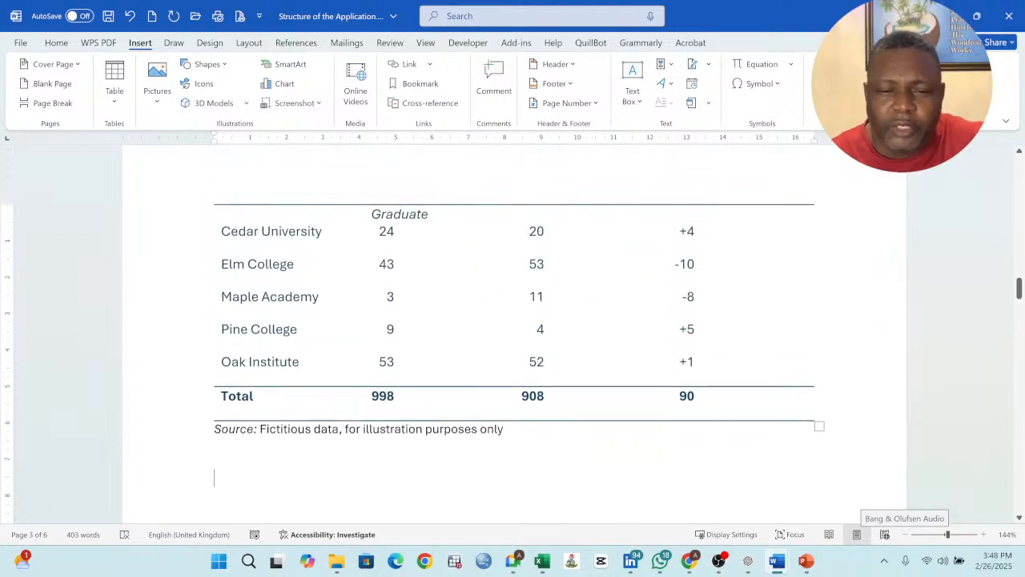
scroll(513, 336, up, 8)
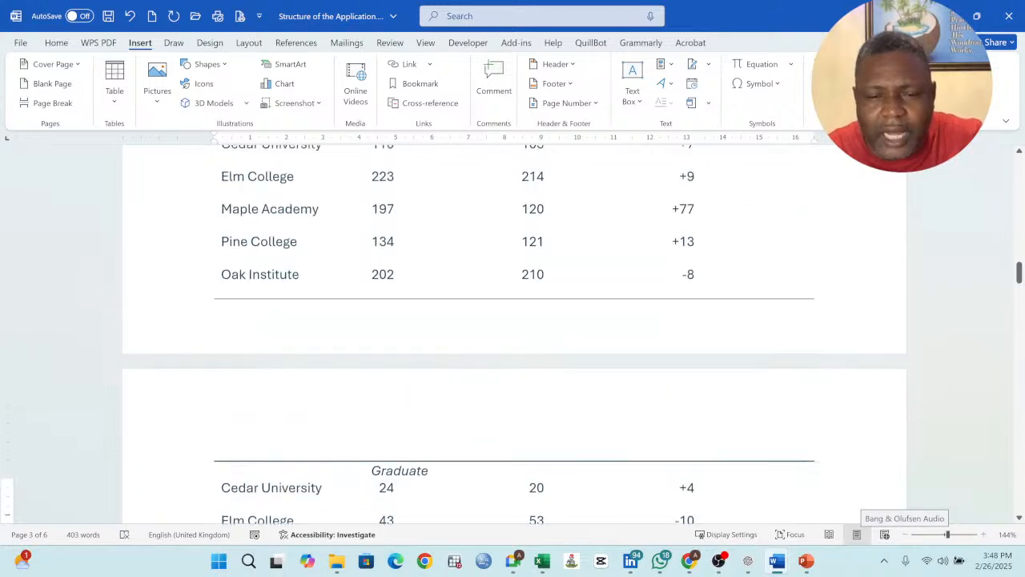
scroll(512, 336, down, 5)
scroll(512, 337, down, 9)
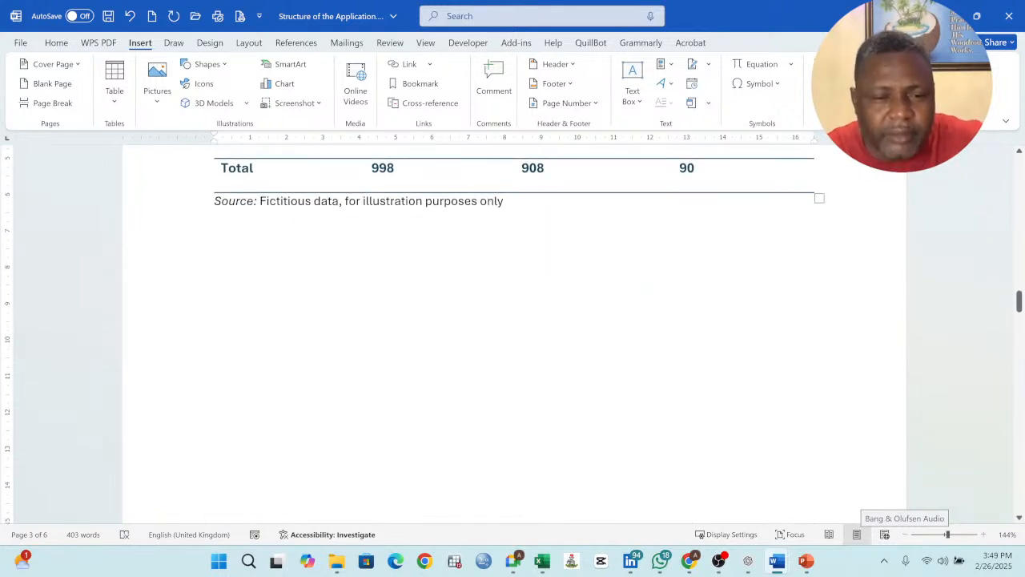
click(114, 98)
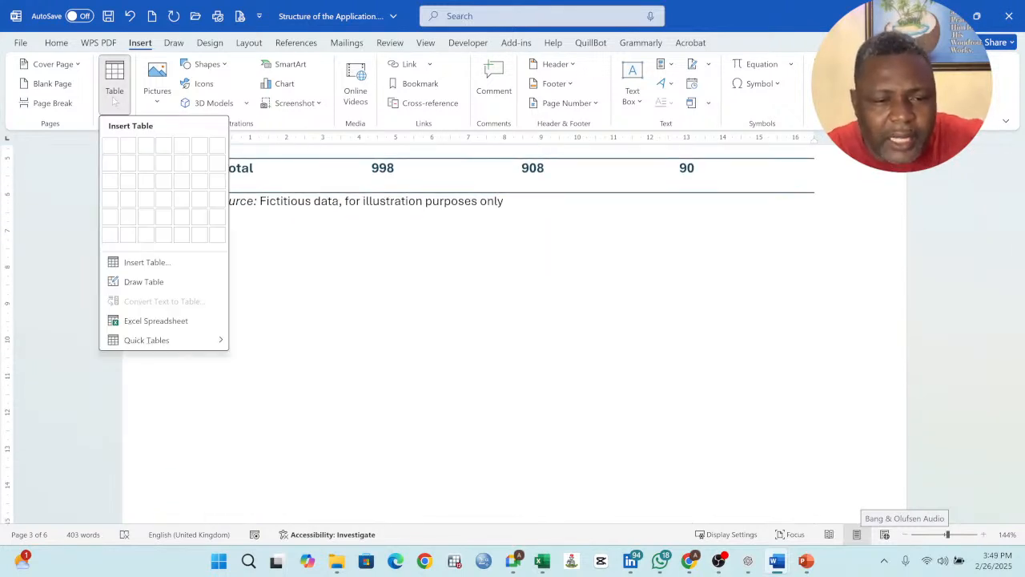
click(156, 321)
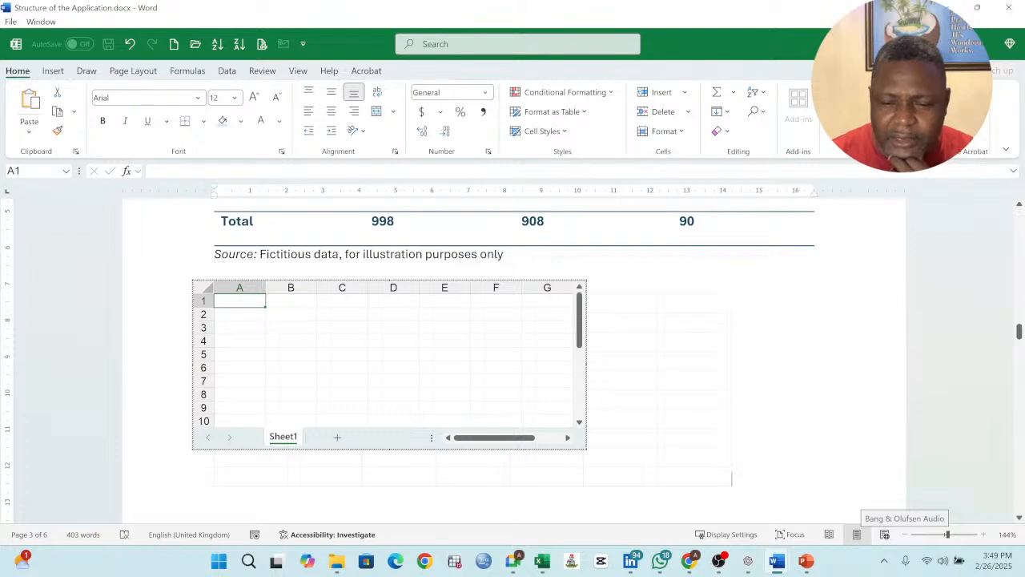
click(587, 451)
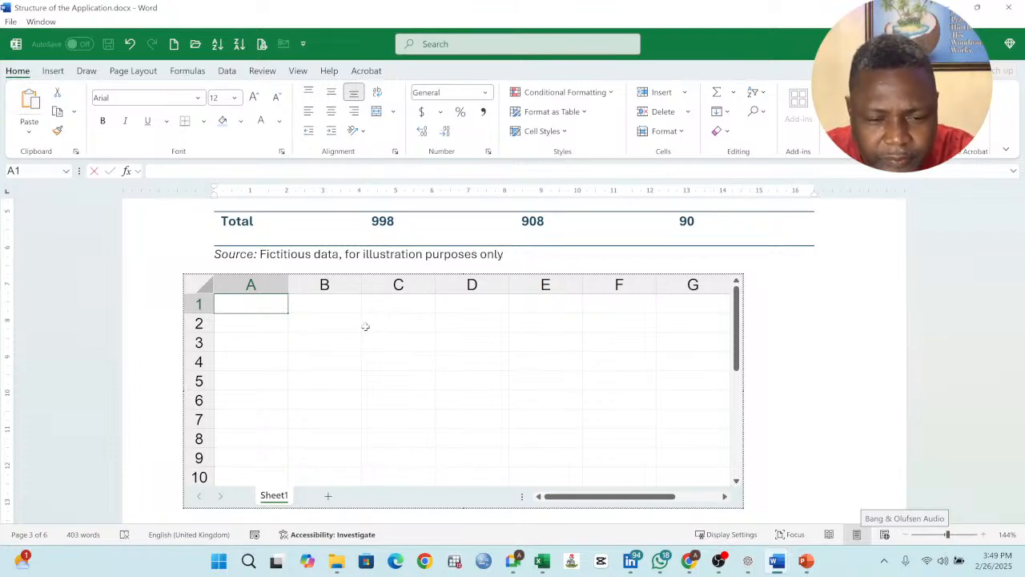
Step: Enter the column headings S/n in cell A1 and Product in cell B1 of the embedded sheet
text(S/n)
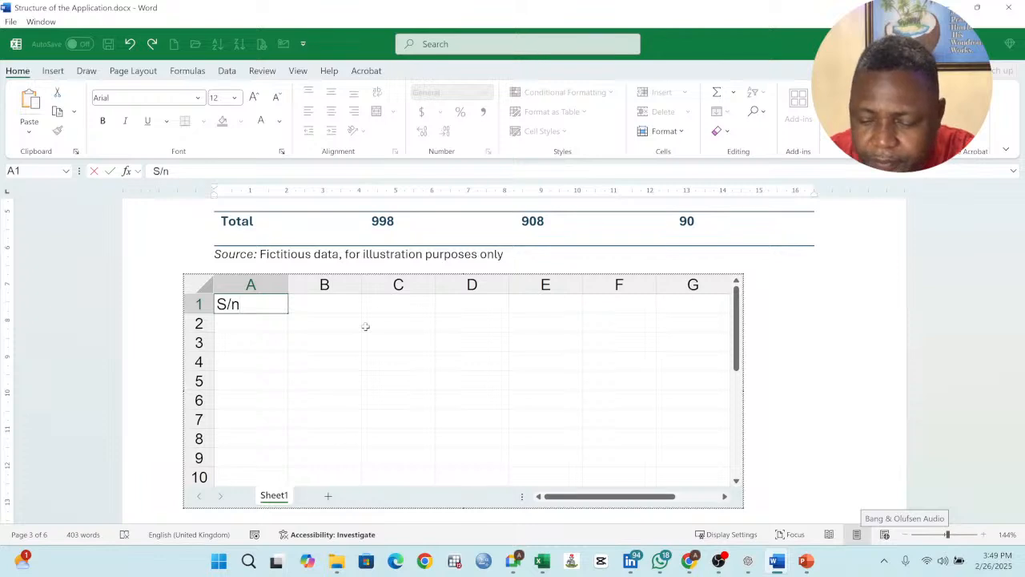
key(Tab)
text(Produc)
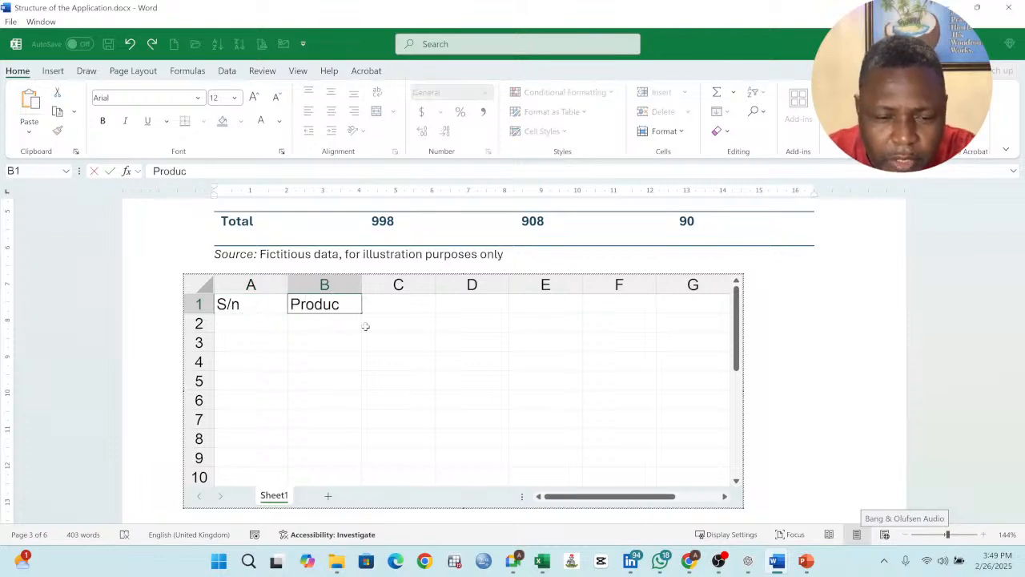
key(Tab)
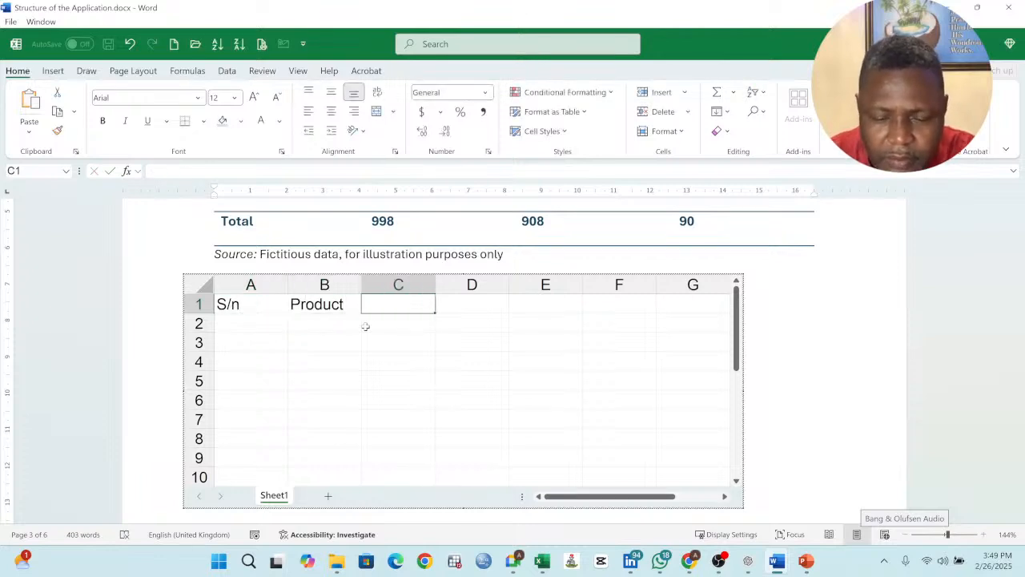
text(Amoun)
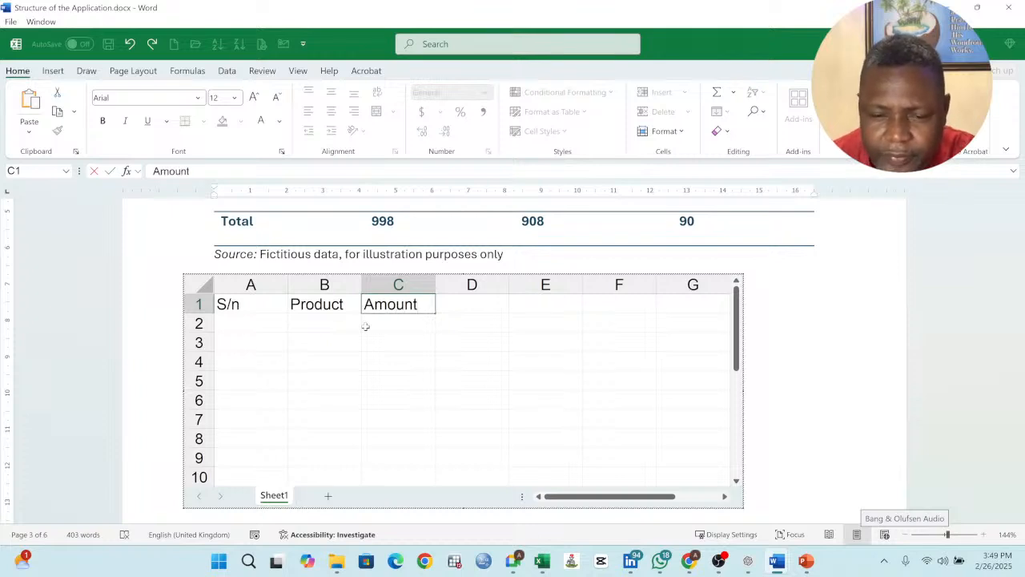
text(t)
key(BackSpace)
key(BackSpace)
key(BackSpace)
key(BackSpace)
key(BackSpace)
key(BackSpace)
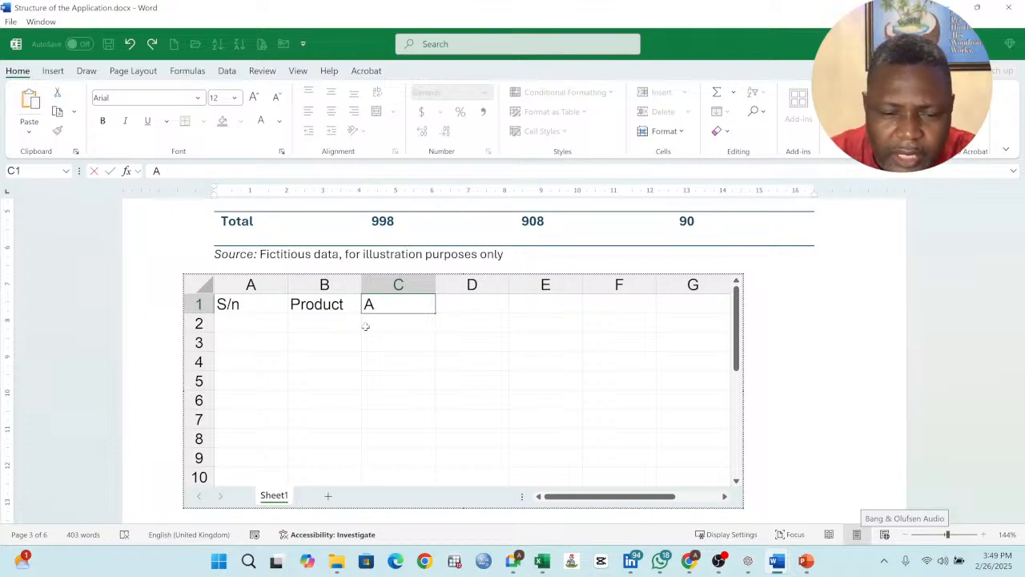
Step: Enter the headings Unit Price in C1, Qty in D1 and Total in E1
text(Unit Price)
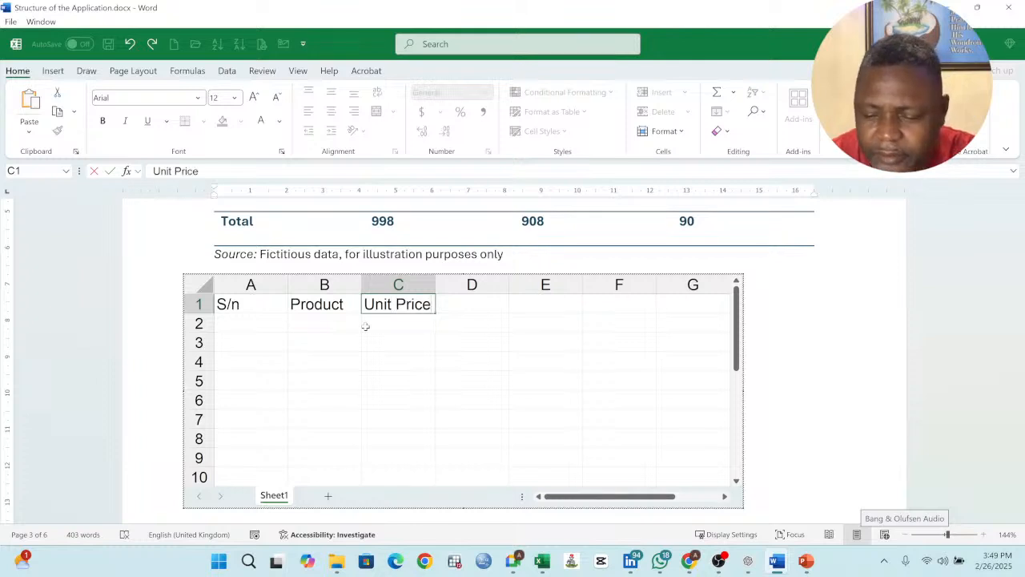
key(Tab)
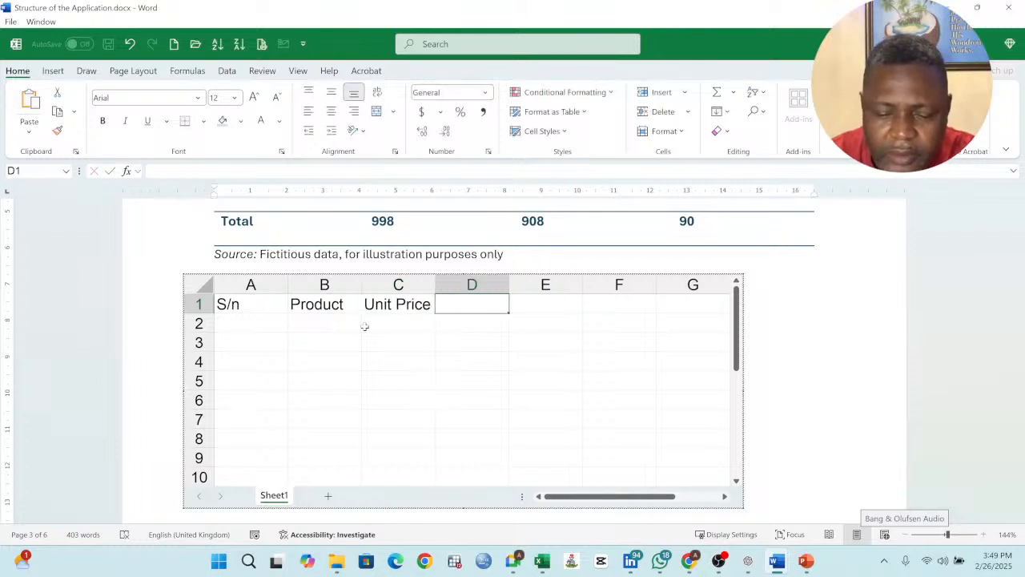
text(Qty)
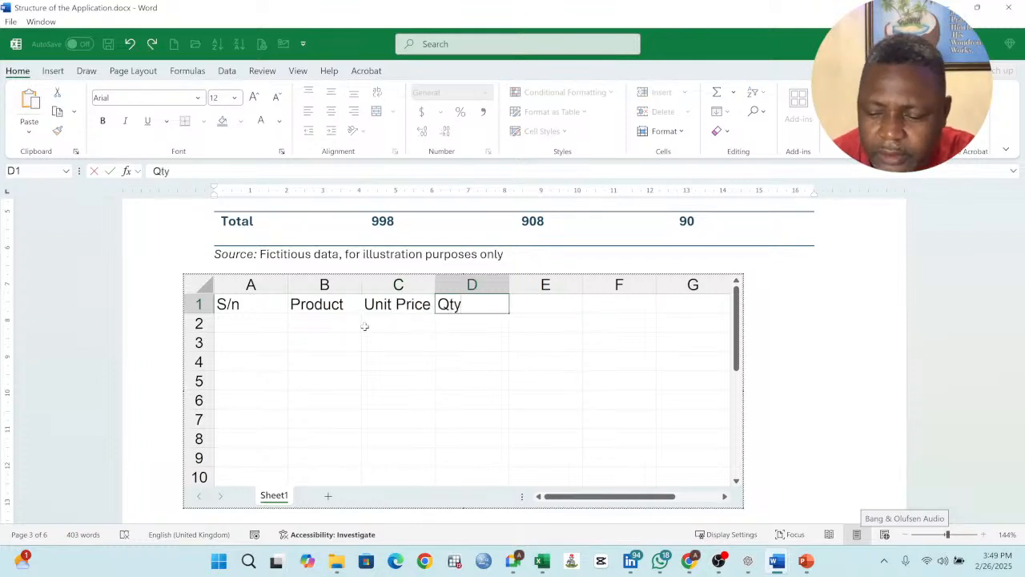
key(Tab)
text(Tota)
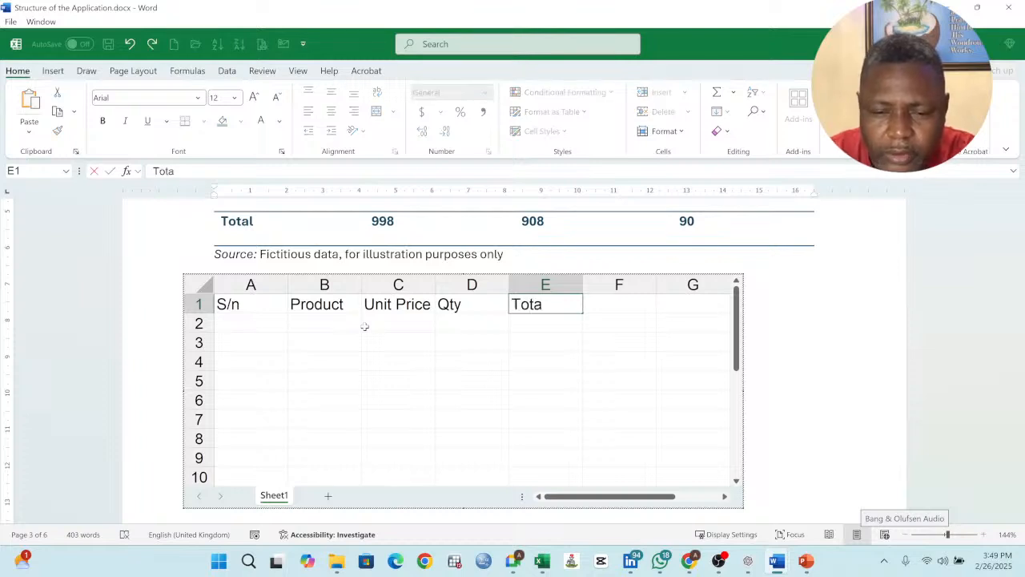
text(l)
key(Return)
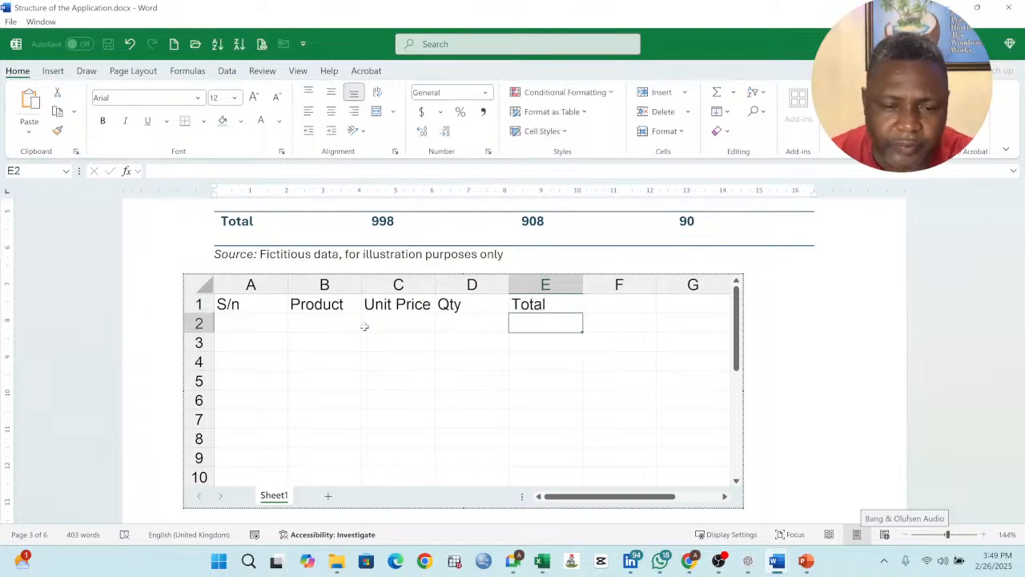
Step: Apply All Borders to the cell range A1:E10 of the embedded sheet
mouse_move(251, 309)
mouse_down()
mouse_move(453, 342)
mouse_move(533, 467)
mouse_up()
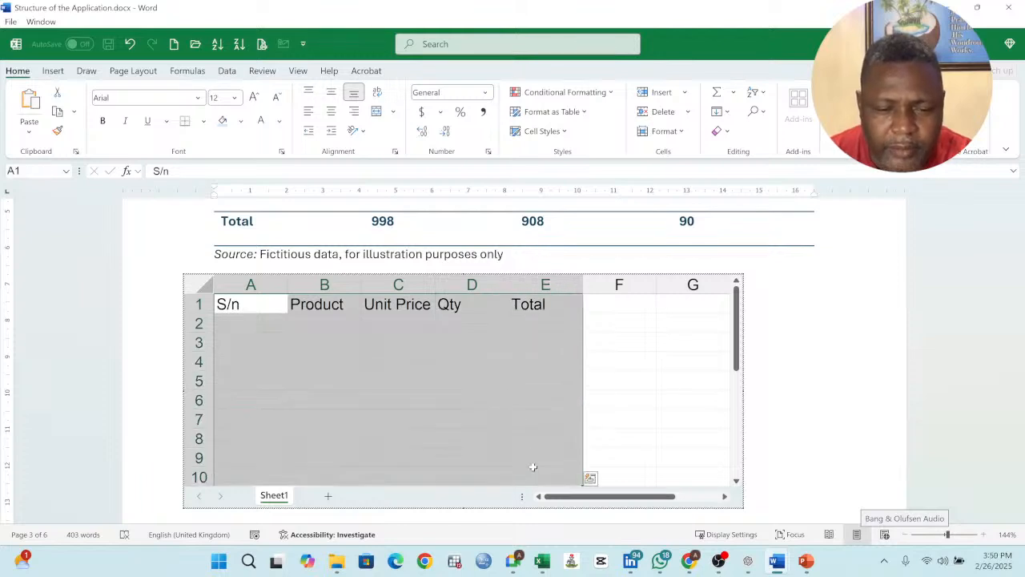
click(203, 120)
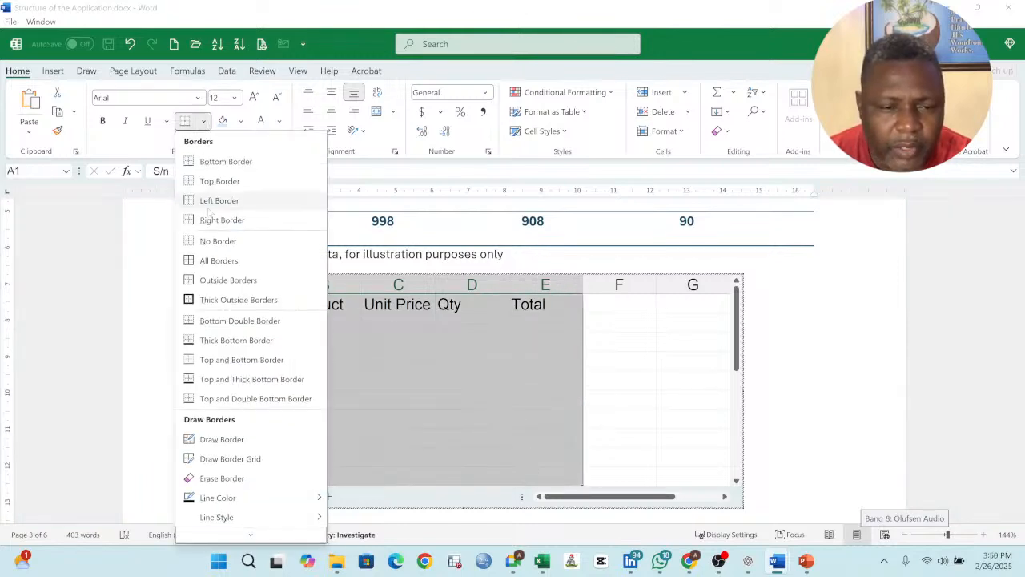
click(216, 260)
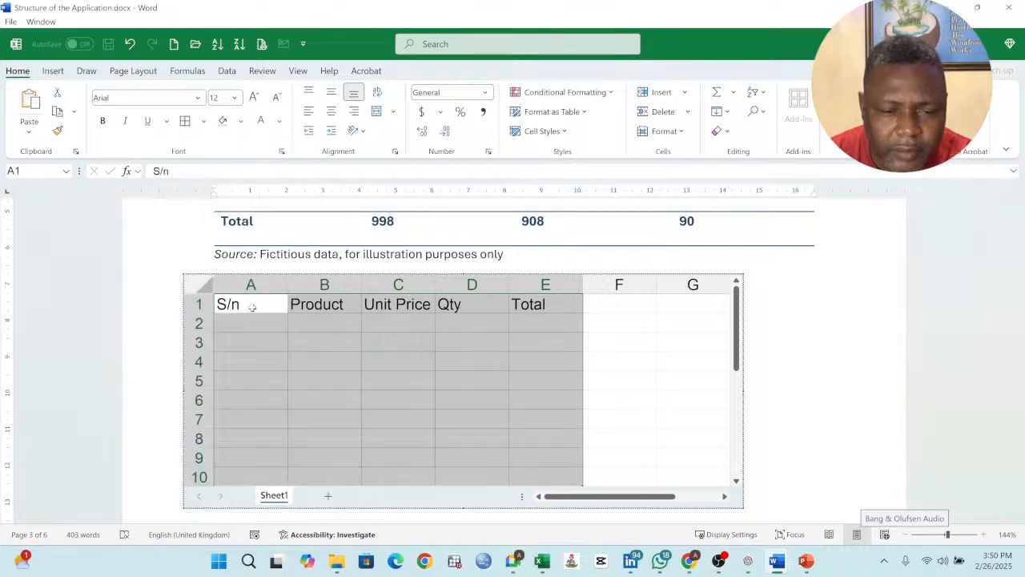
Step: Apply Thick Outside Borders to the header row A1:E1
drag(251, 307, 561, 307)
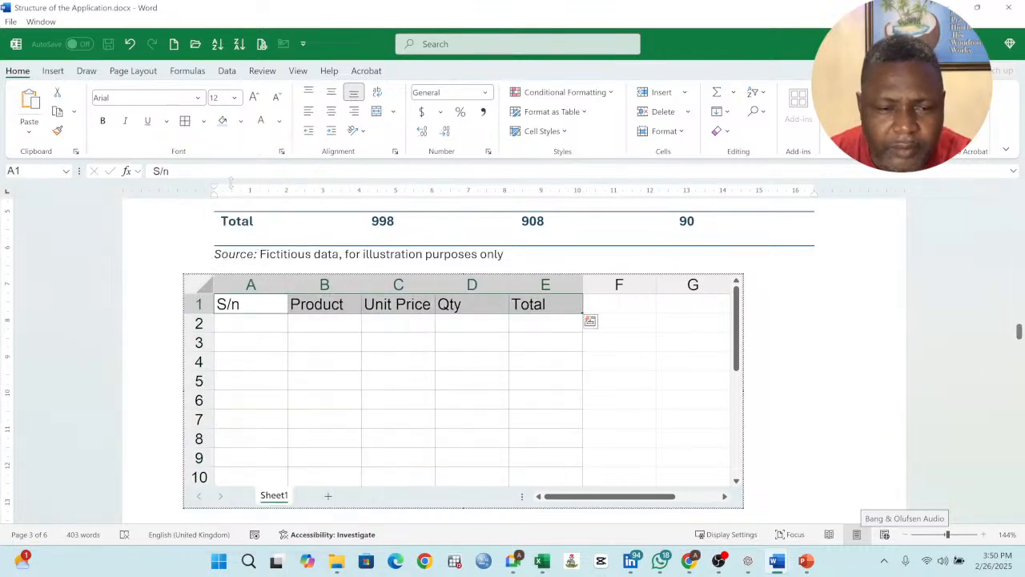
click(204, 120)
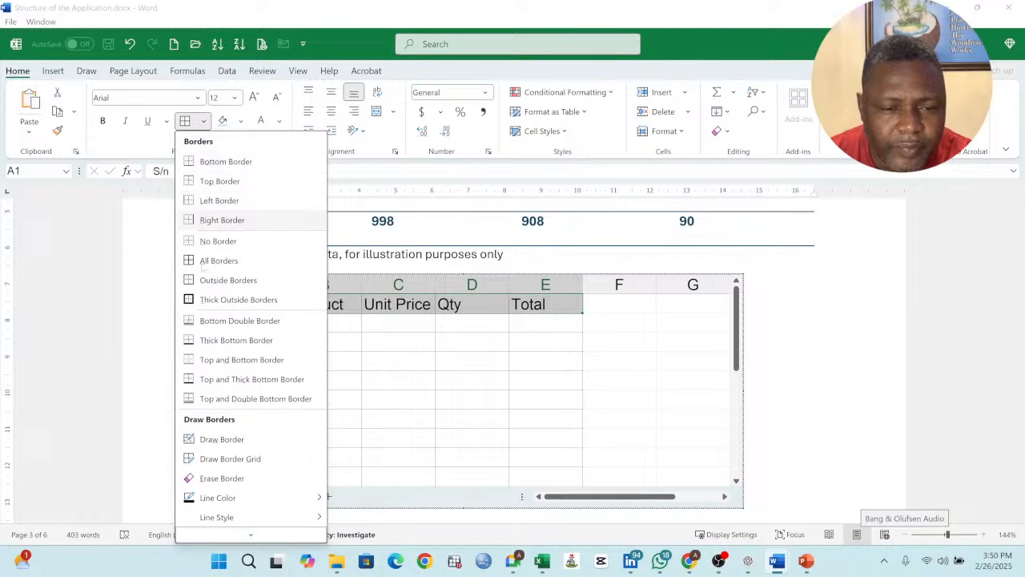
click(234, 300)
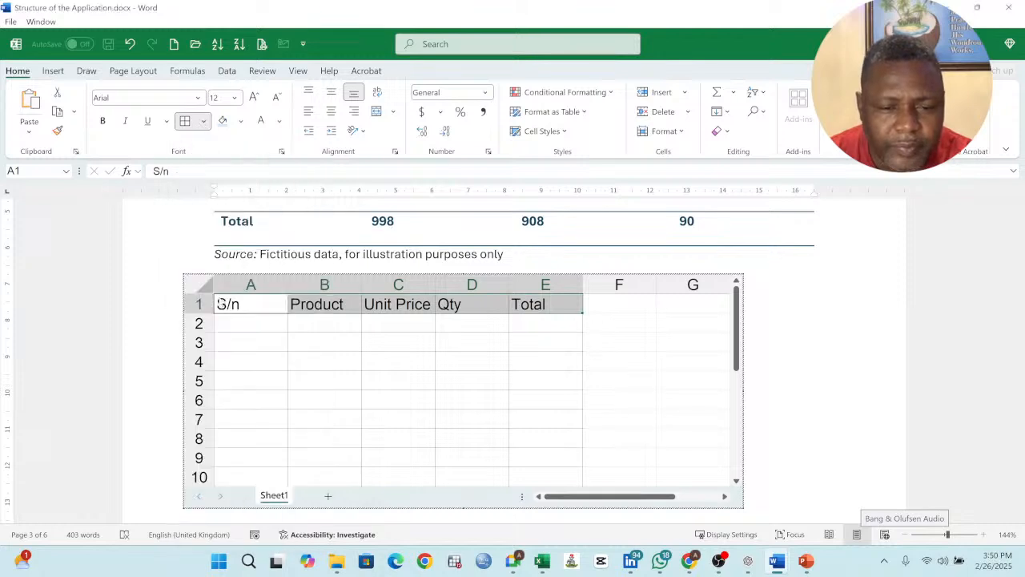
Step: Enter 1 in cell A2 of the embedded sheet and fill the serial numbers down to A10 as a series
click(260, 328)
text(1)
key(Return)
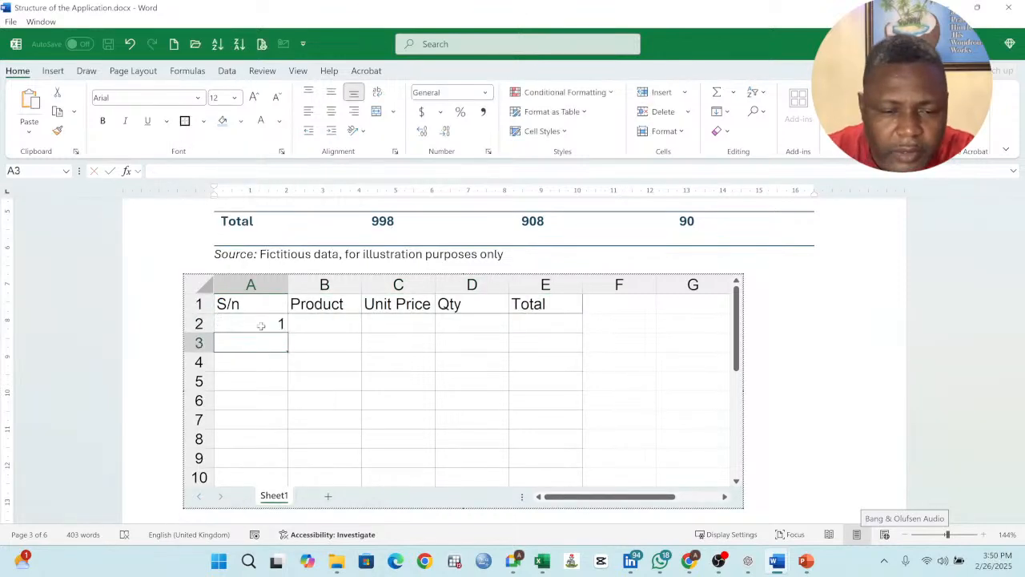
click(240, 323)
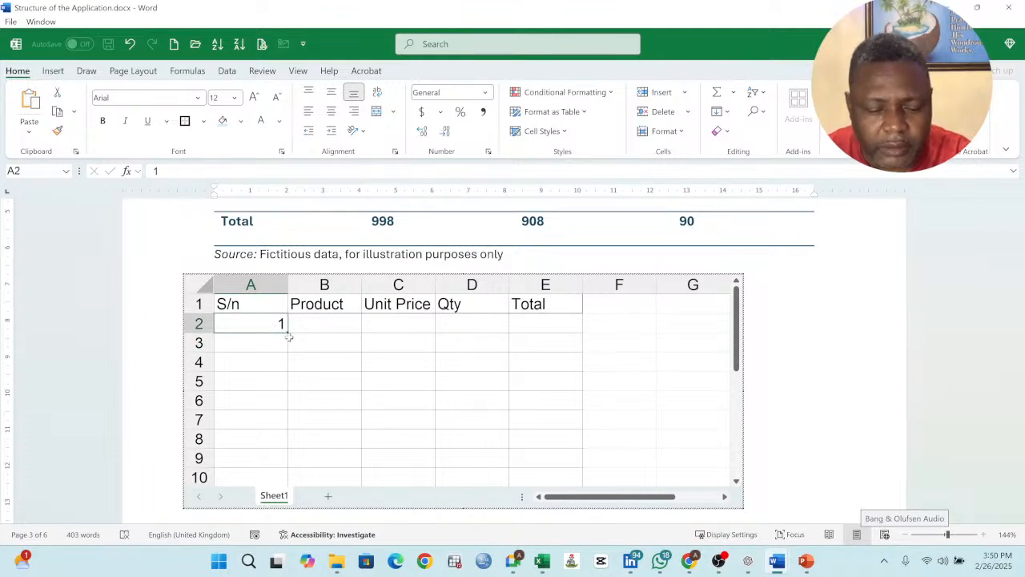
drag(286, 332, 275, 478)
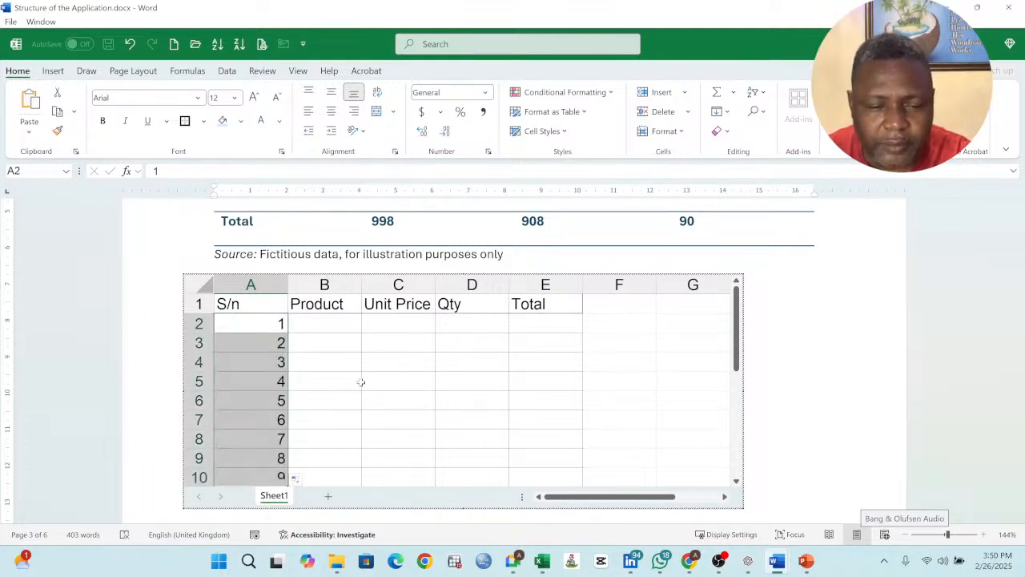
Step: Enter the product code A10 in cell B2 and fill the series down to B10
click(330, 321)
text(A)
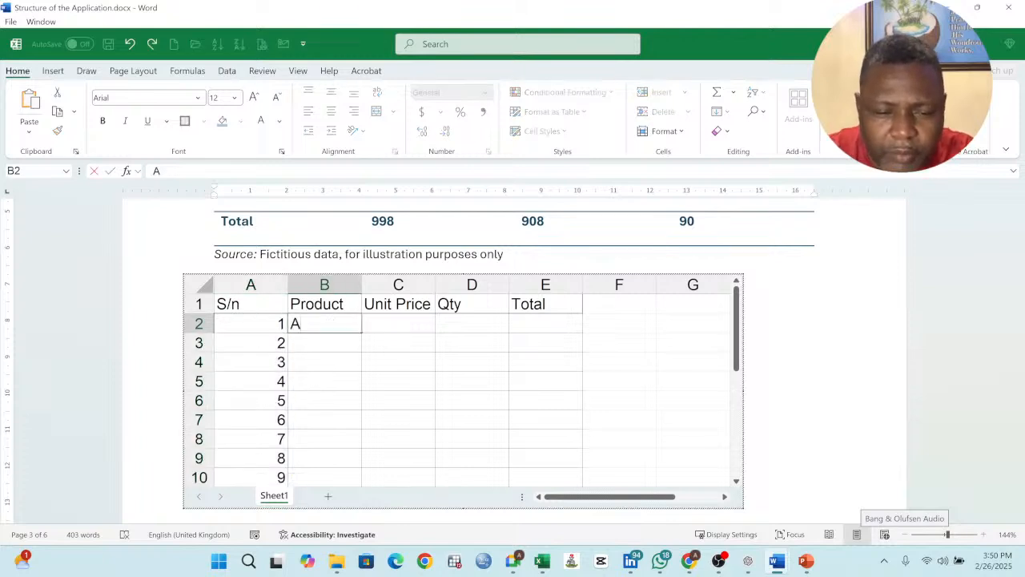
text(1)
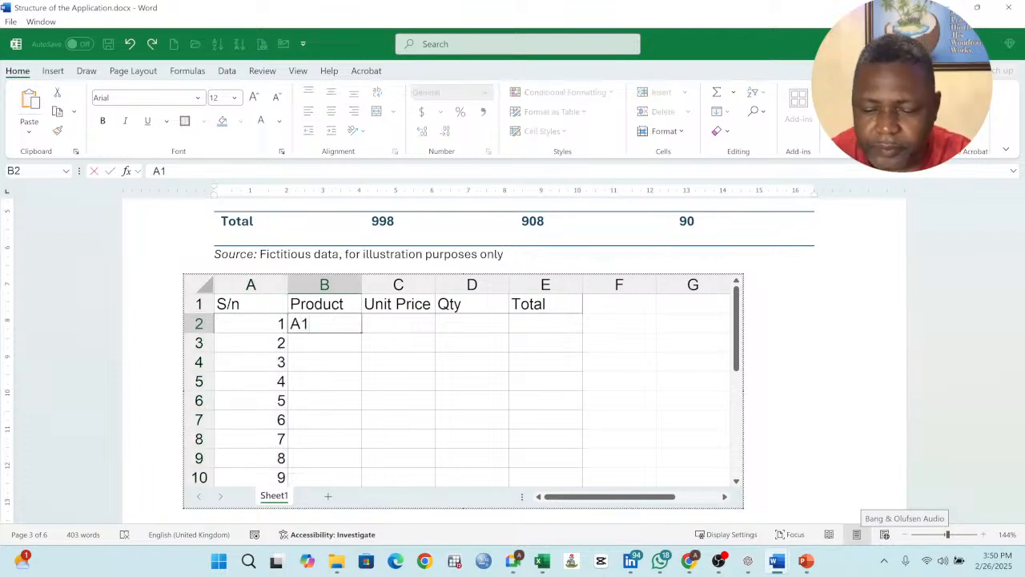
text(0)
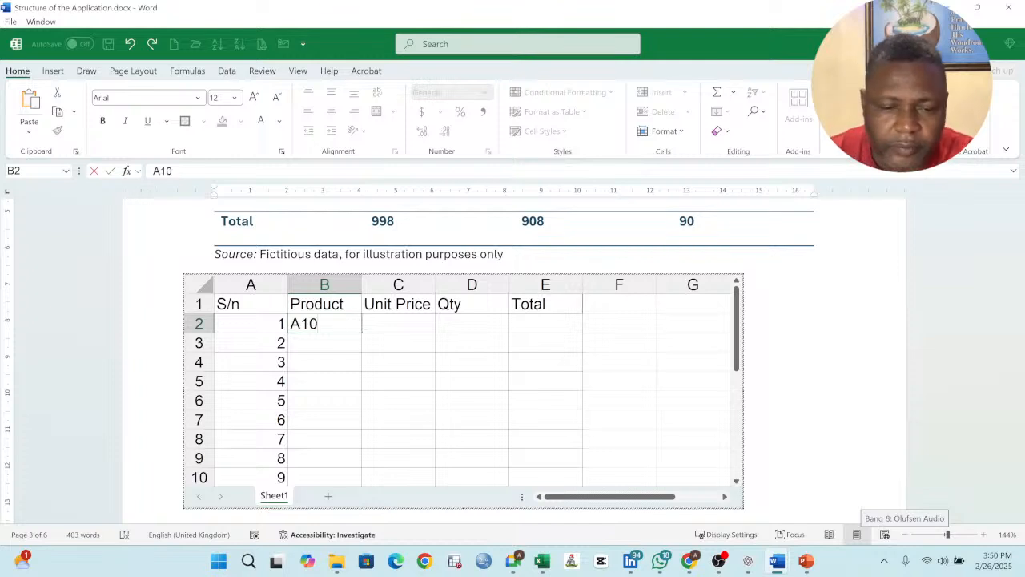
key(Return)
click(335, 322)
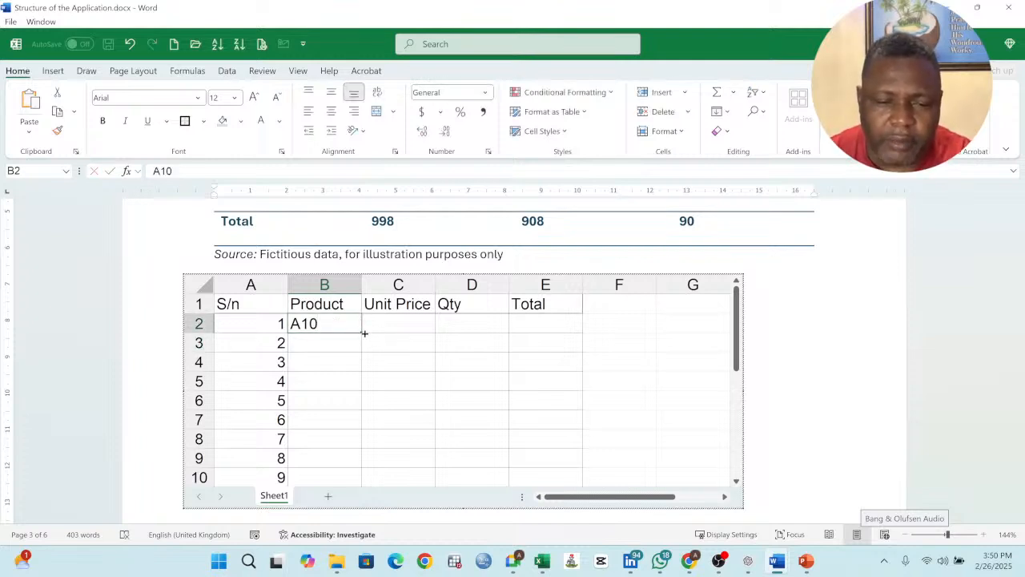
drag(363, 342, 356, 479)
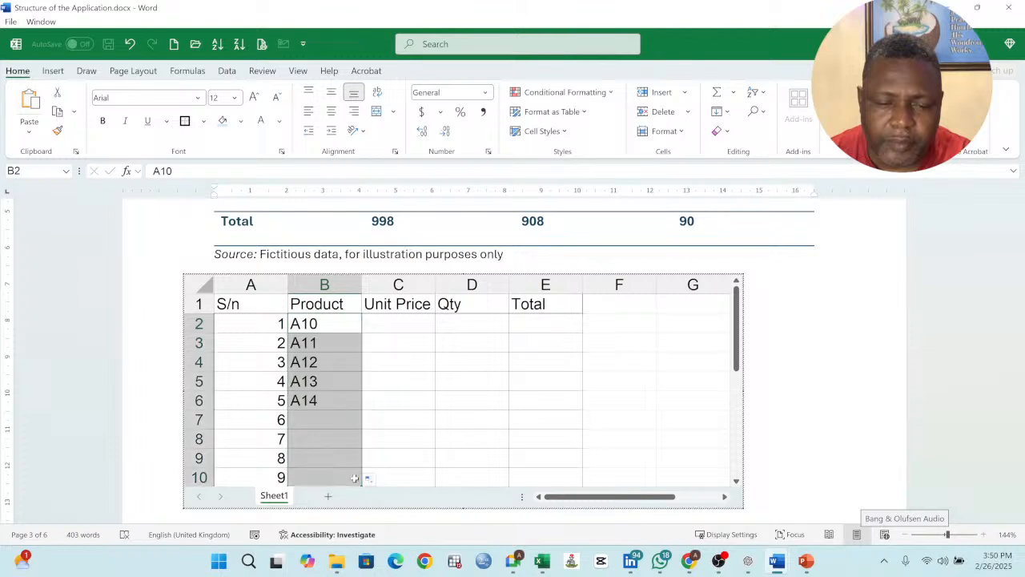
Step: Enter the unit prices 345, 554, 893, 234 and 789 in cells C2 to C6
click(410, 323)
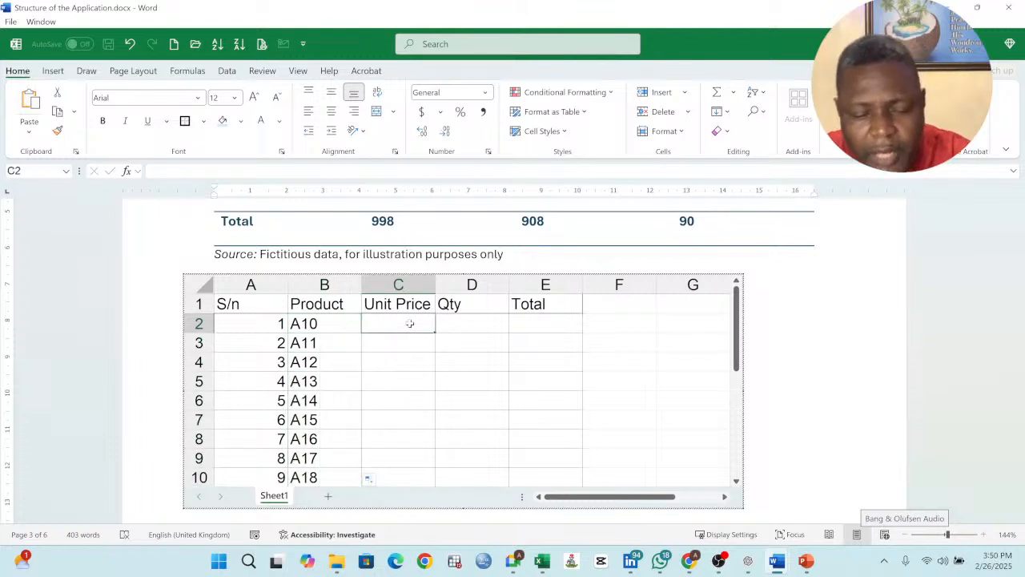
text(345)
key(Return)
text(55)
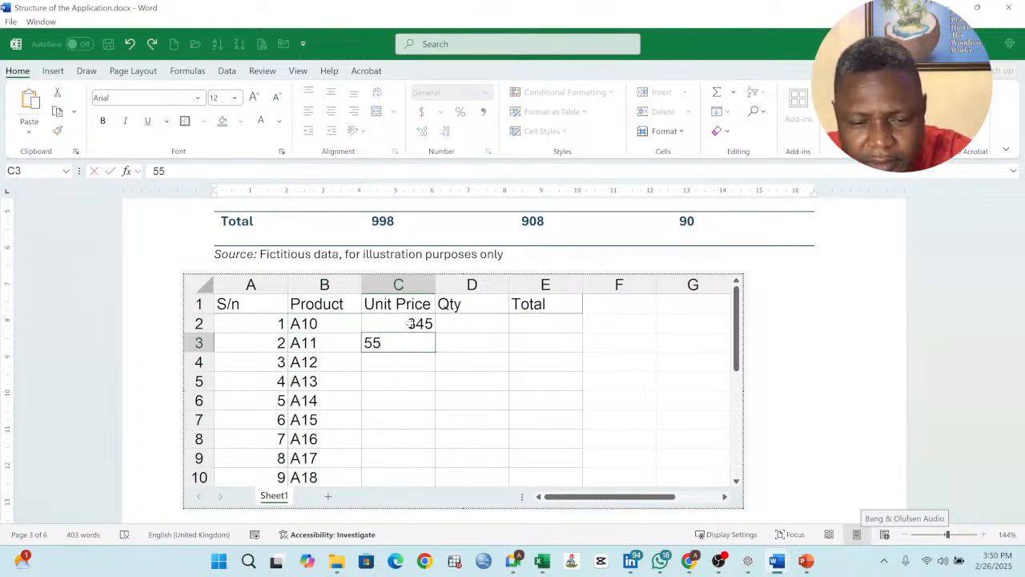
text(4)
key(Return)
text(89)
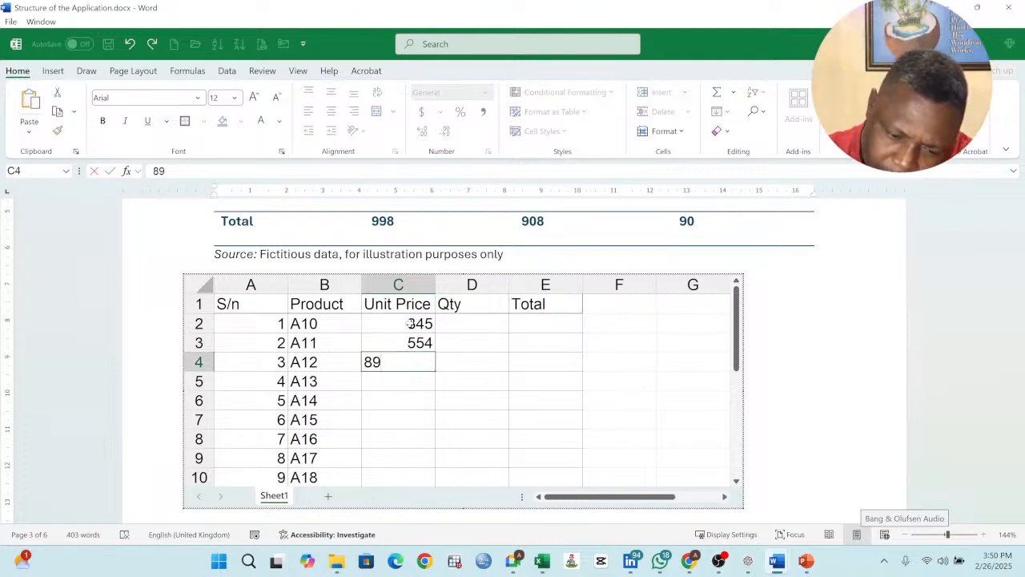
text(3)
key(Return)
text(234)
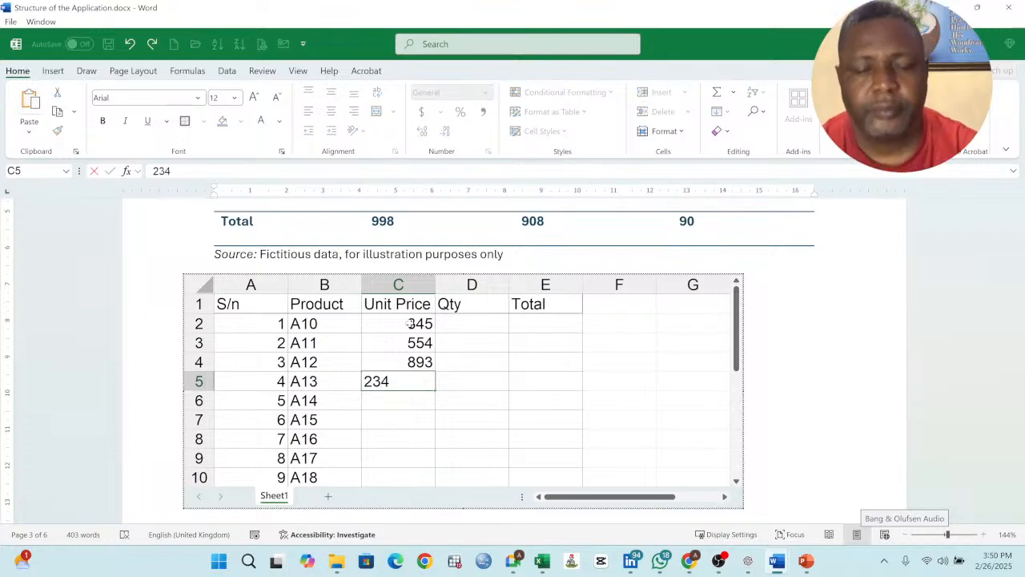
key(Return)
text(789)
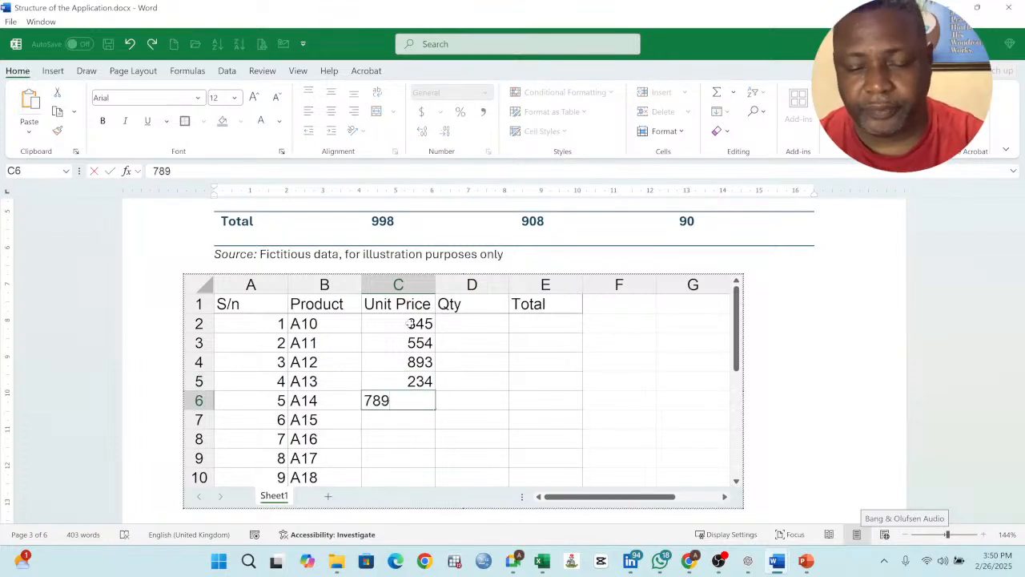
key(Return)
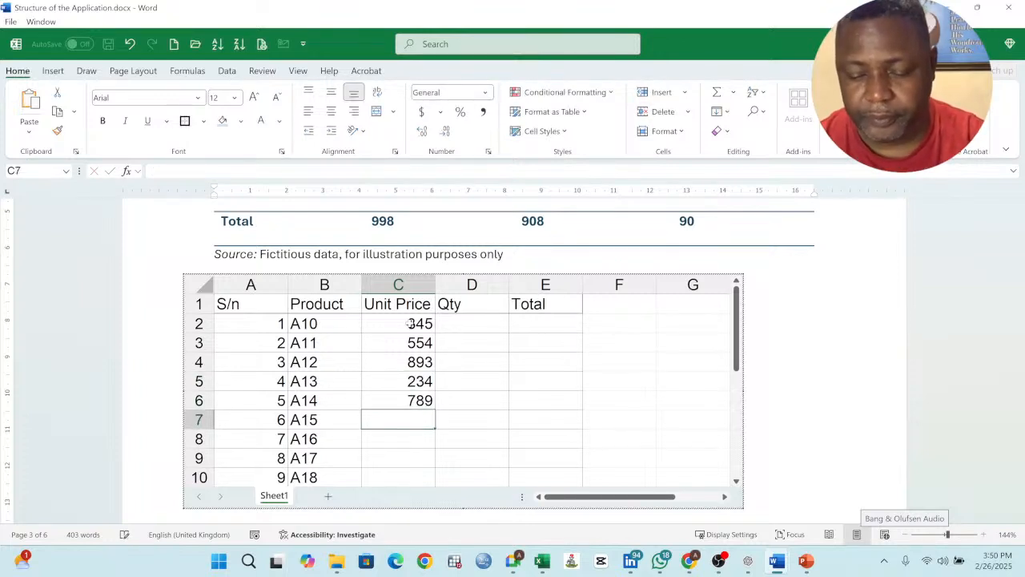
Step: Enter the unit prices 900, 345, 346 and 230 in cells C7 to C10
text(900)
key(Return)
text(345)
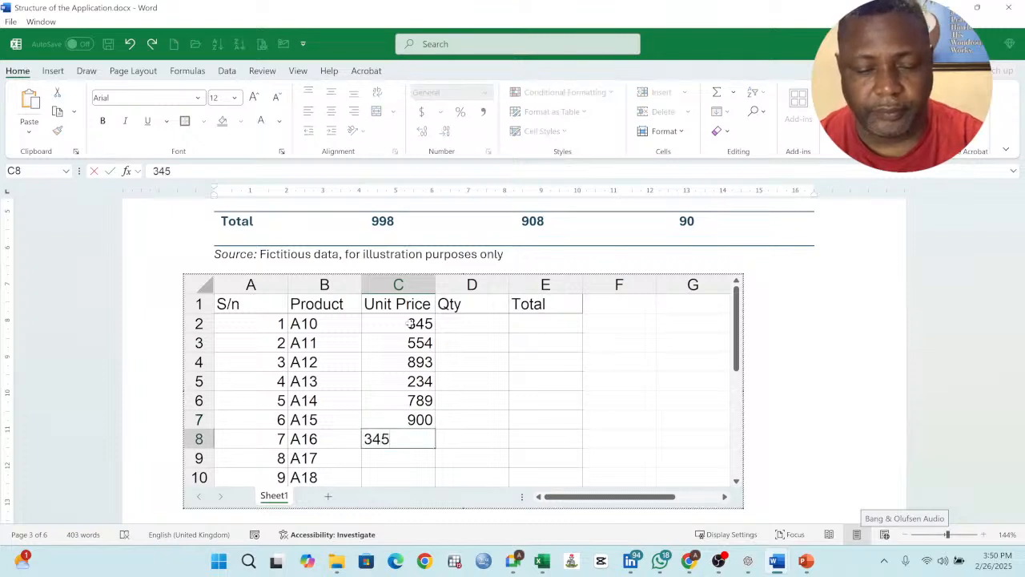
key(Return)
text(345)
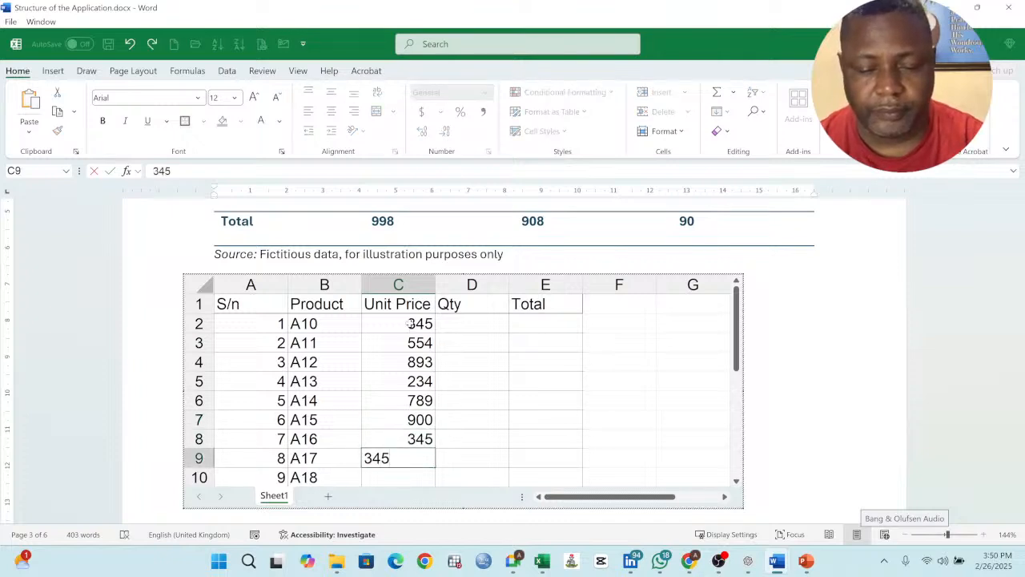
key(BackSpace)
text(6)
key(Return)
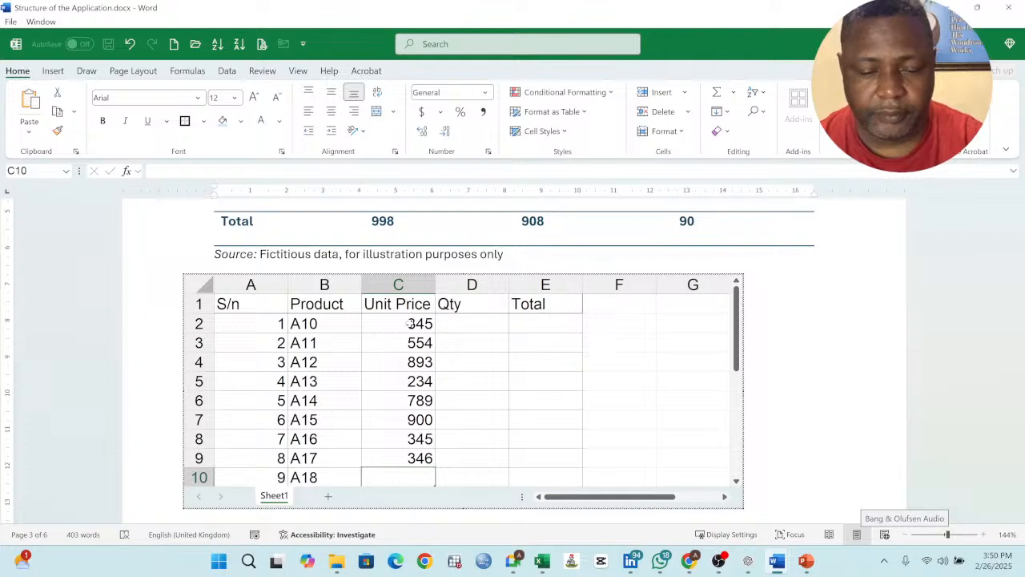
text(230)
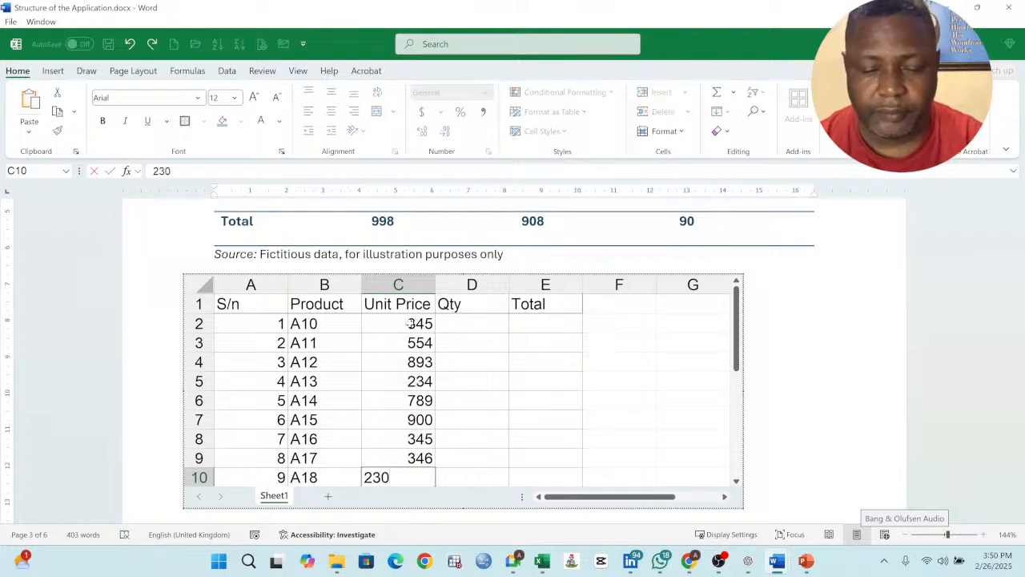
key(Return)
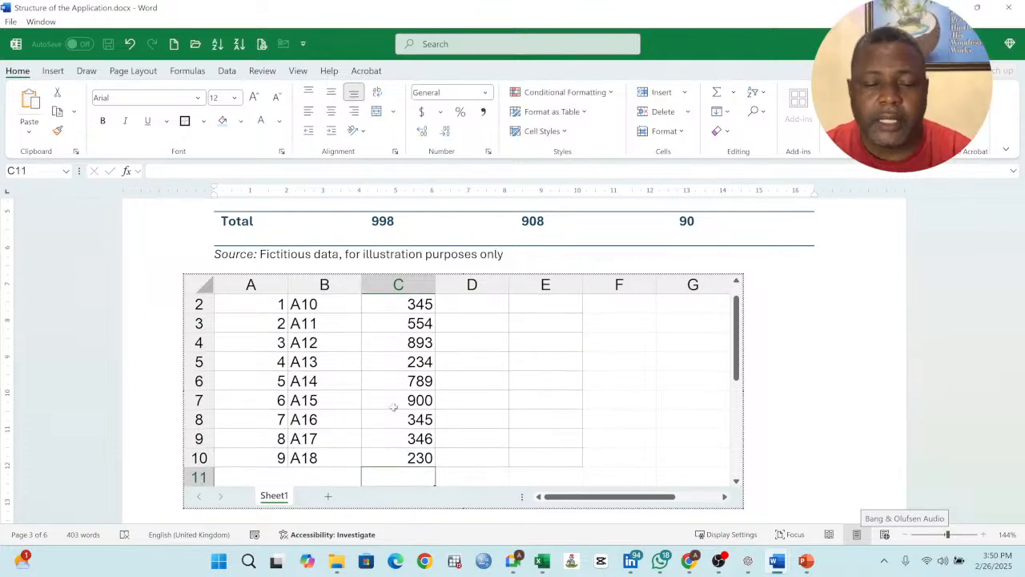
Step: Enter the quantities 3, 4, 5 and 63 in cells D2 to D5
click(476, 322)
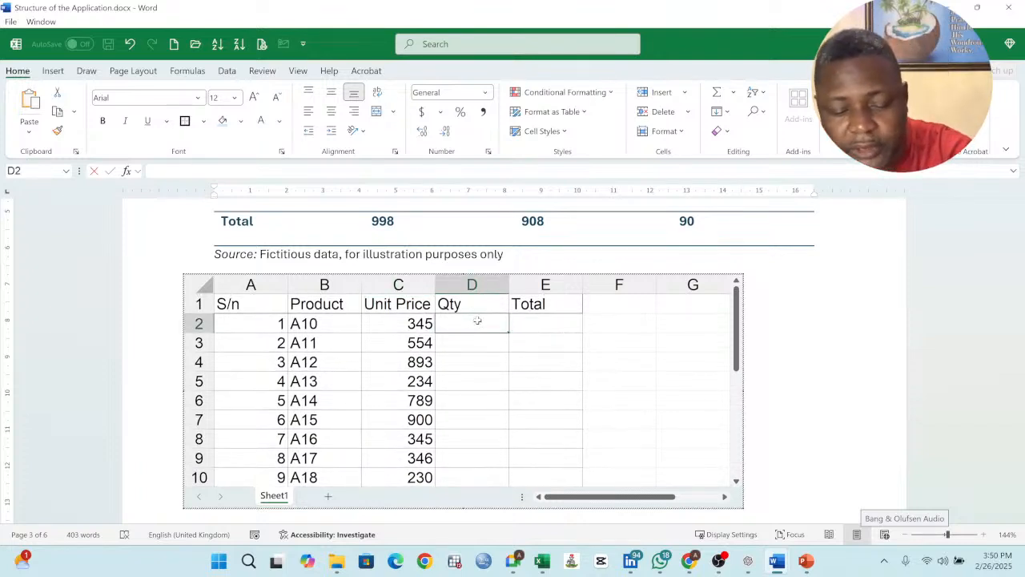
text(3)
key(Return)
text(4)
key(Return)
text(5)
key(Return)
text(6)
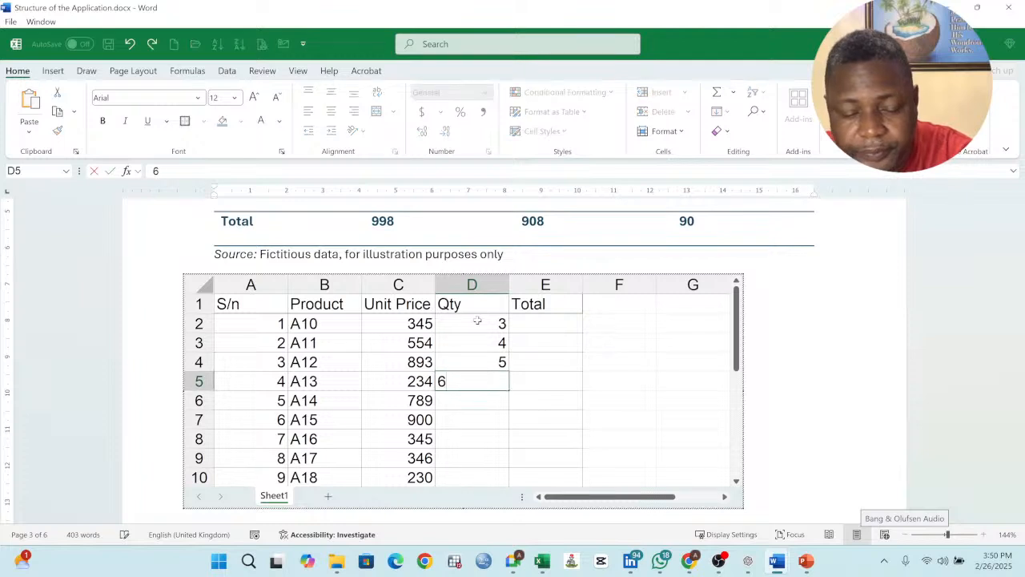
text(3)
key(Return)
Step: Enter the quantities 4, 5, 6, 7 and 3 in cells D6 to D10
text(4)
key(Return)
text(5)
key(Return)
text(6)
key(Return)
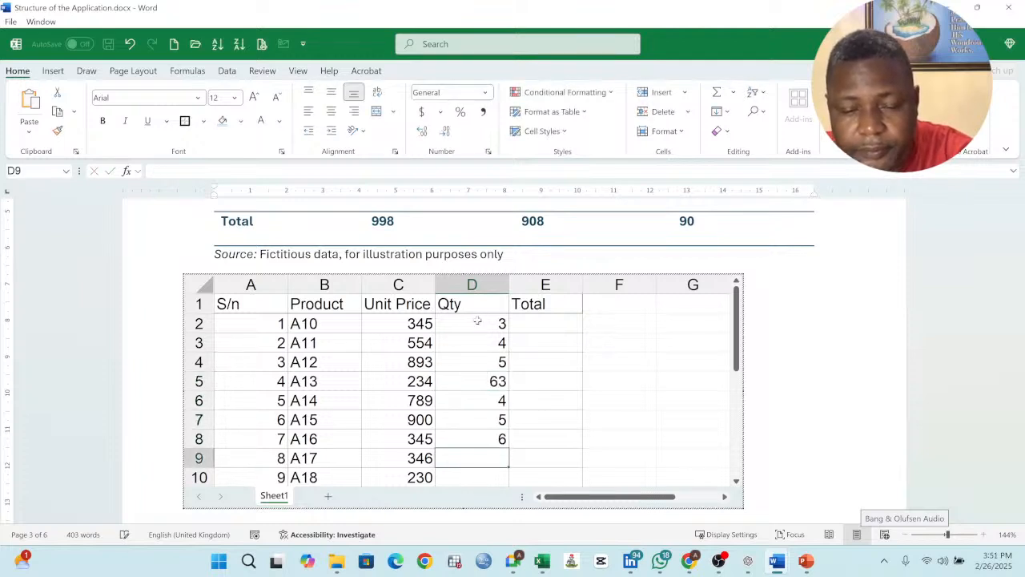
text(7)
key(Return)
text(34)
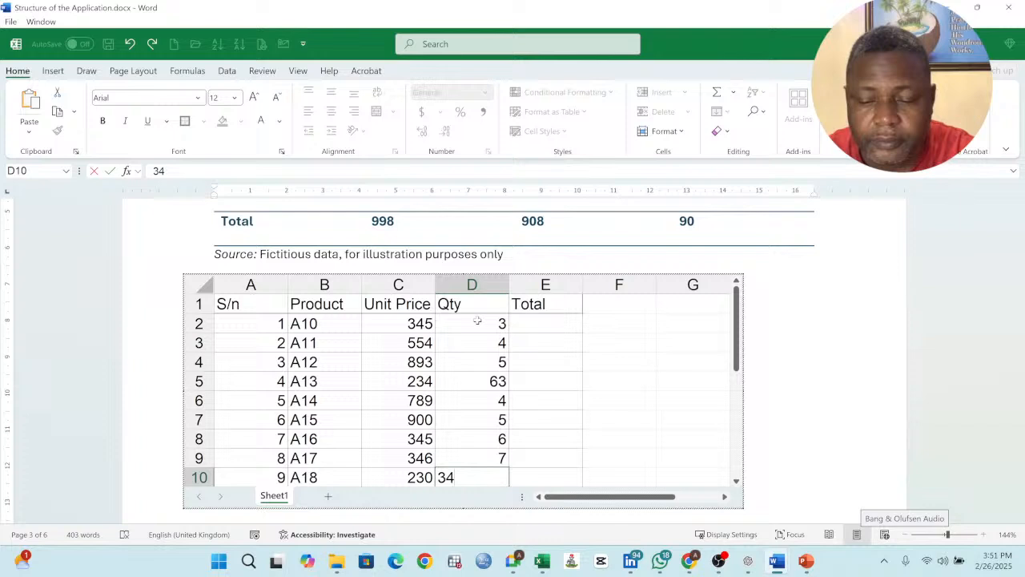
key(BackSpace)
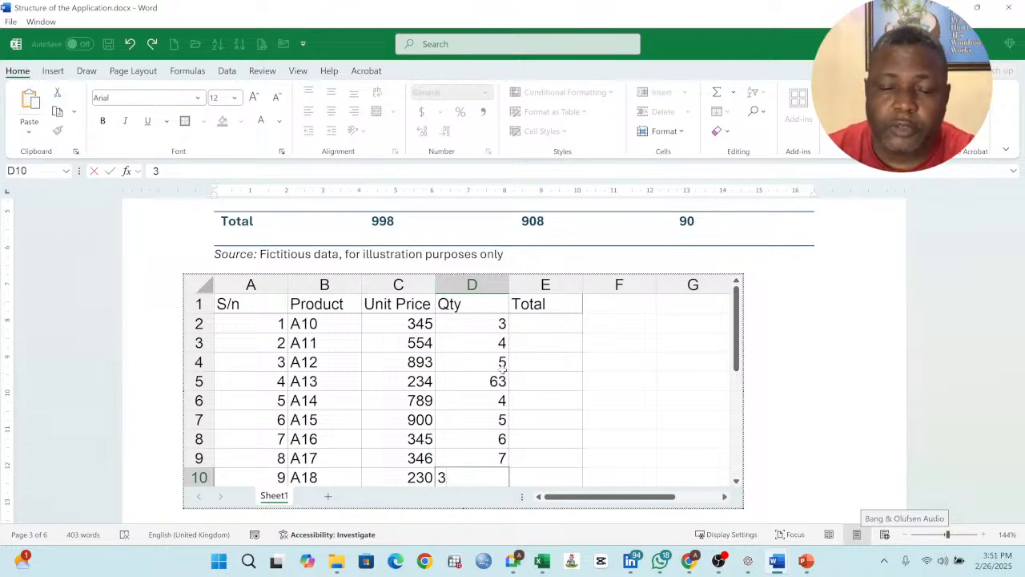
Step: Correct the quantity of product A13 in cell D5 to 6
click(501, 382)
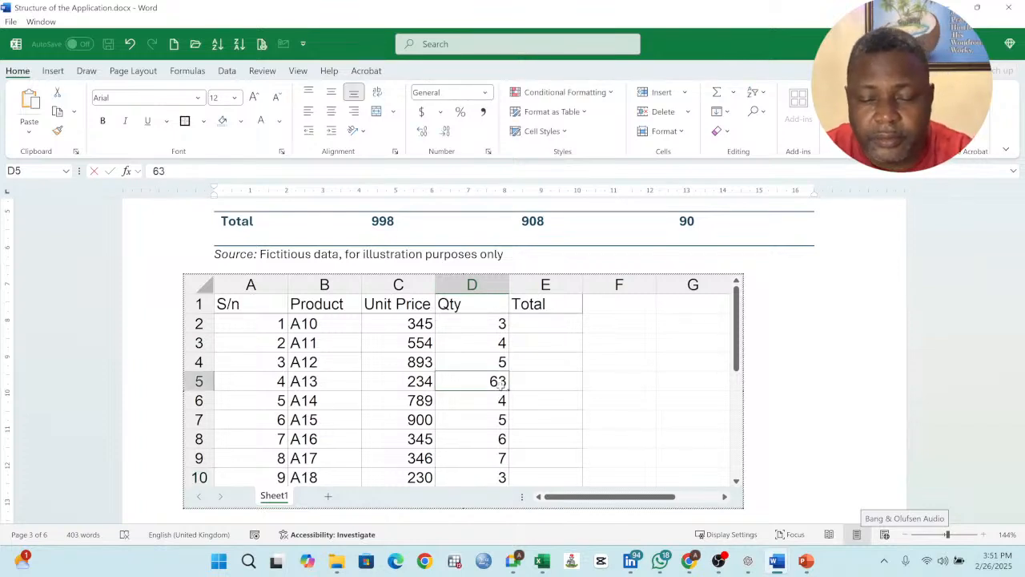
text(6)
key(Return)
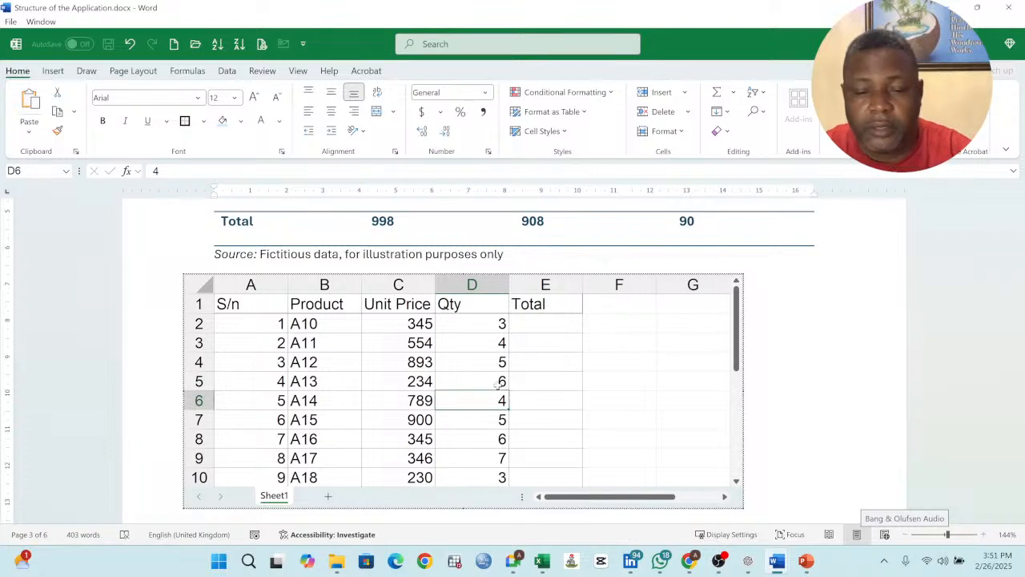
scroll(481, 409, down, 1)
scroll(470, 401, up, 1)
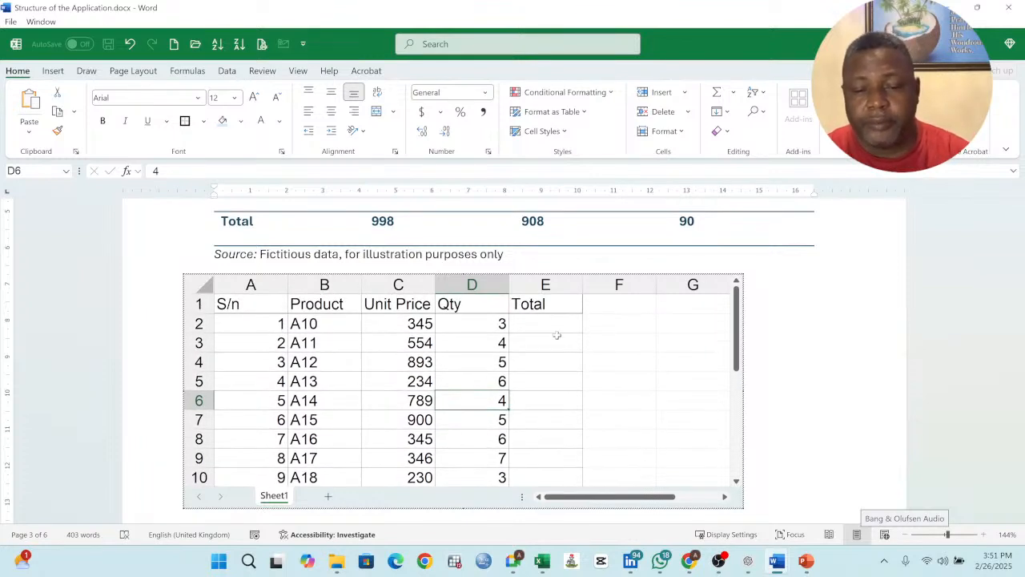
Step: Enter the formula =C2*D2 in cell E2 to multiply unit price by quantity
click(535, 321)
text(=)
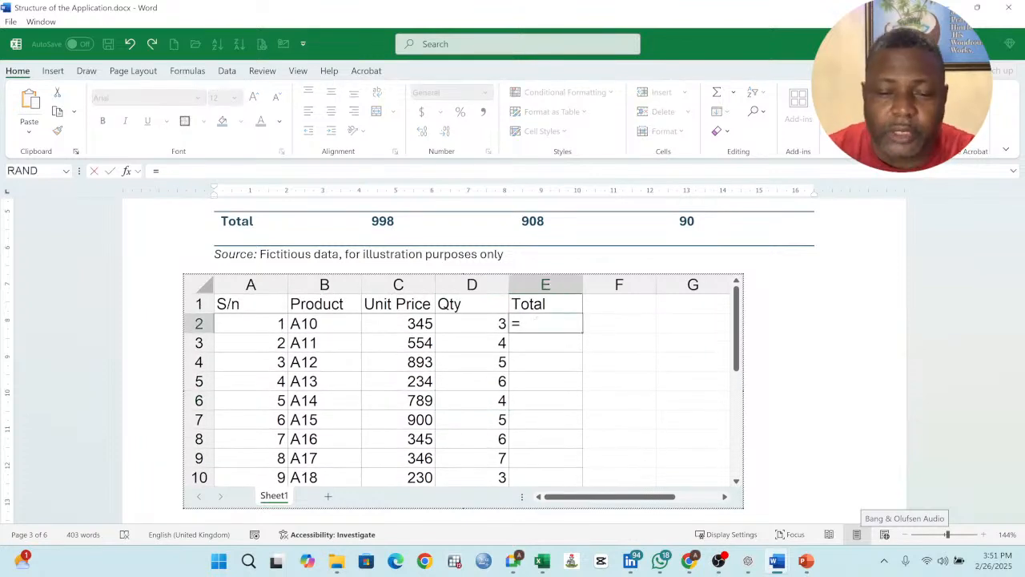
click(410, 322)
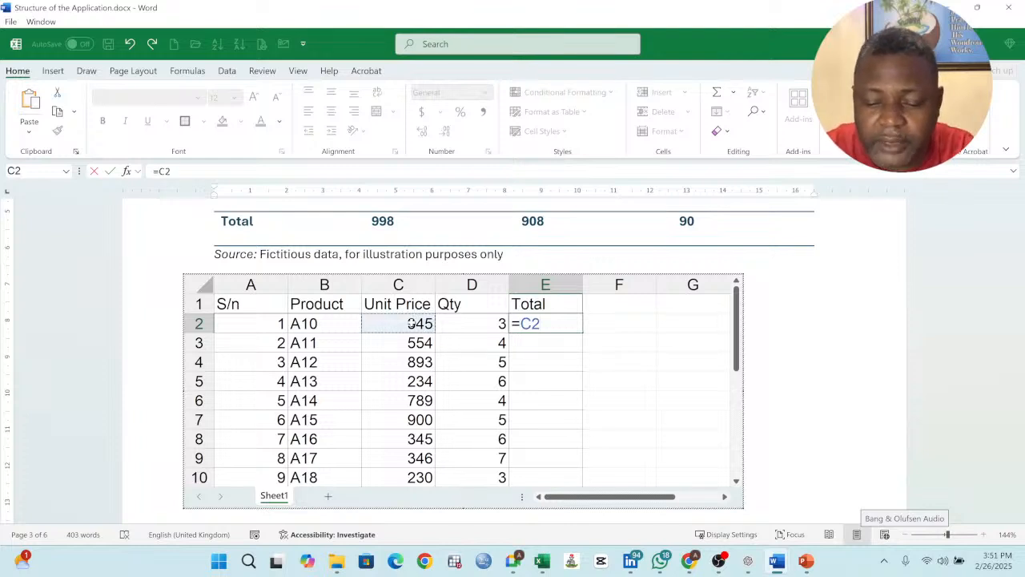
text(*)
click(484, 324)
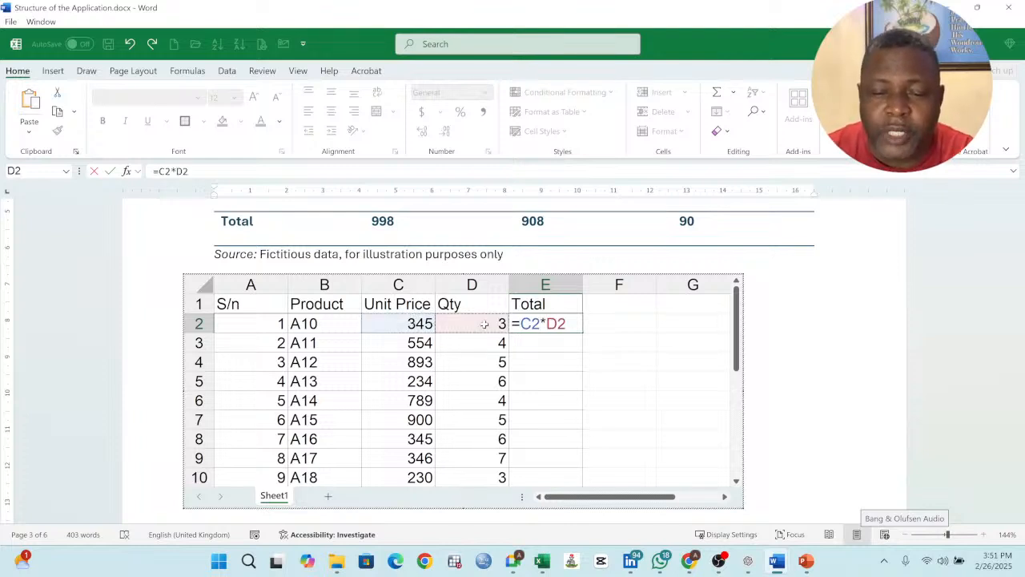
key(Return)
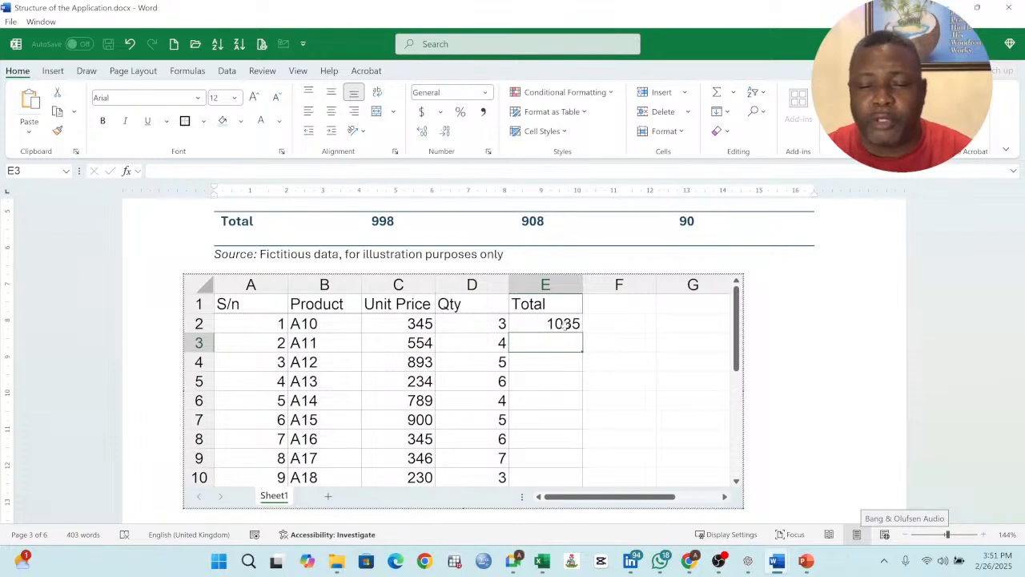
Step: Fill the formula from E2 down to E10 and apply Comma Style to the Total values
click(564, 322)
drag(583, 331, 584, 484)
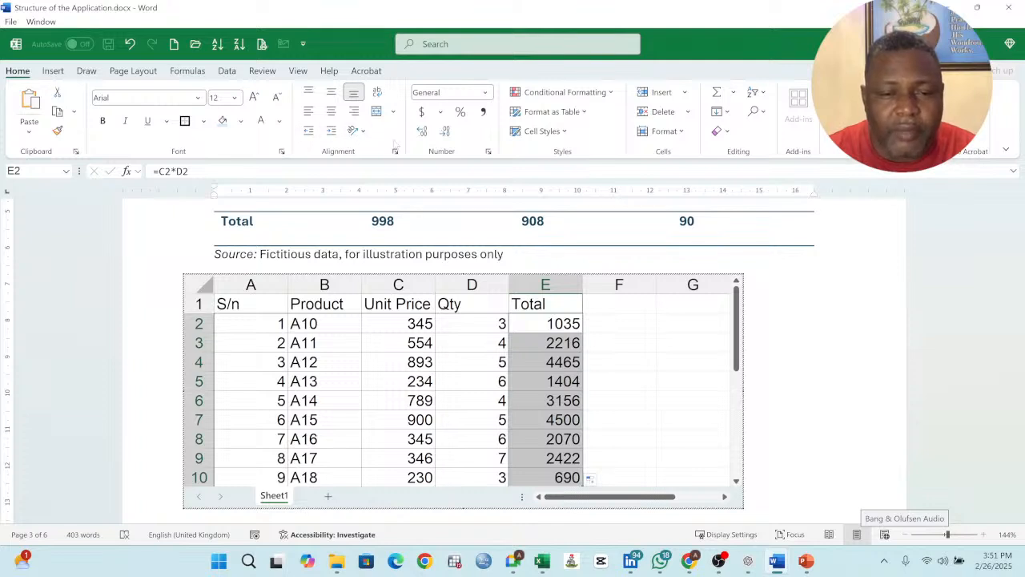
click(483, 111)
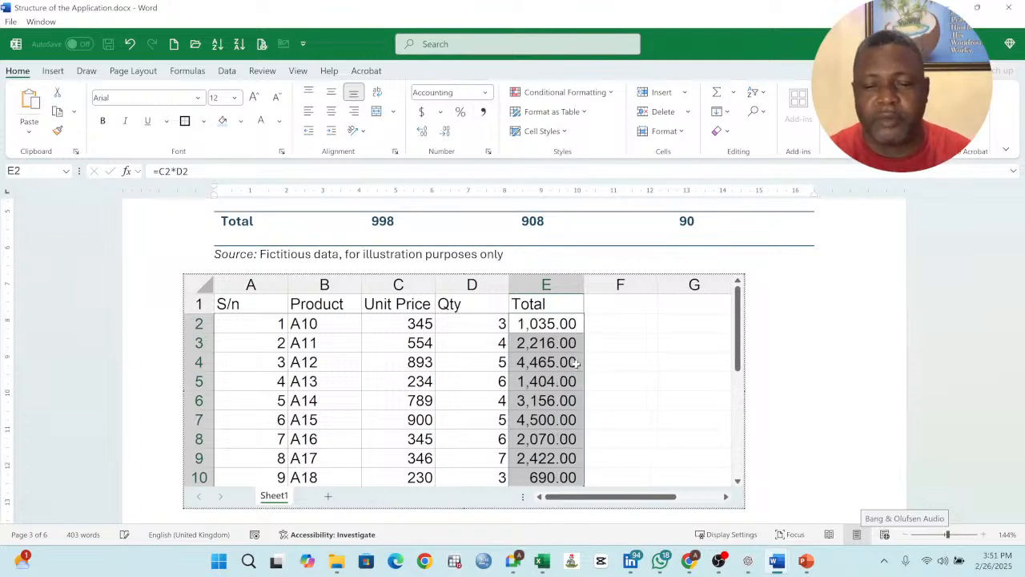
click(573, 352)
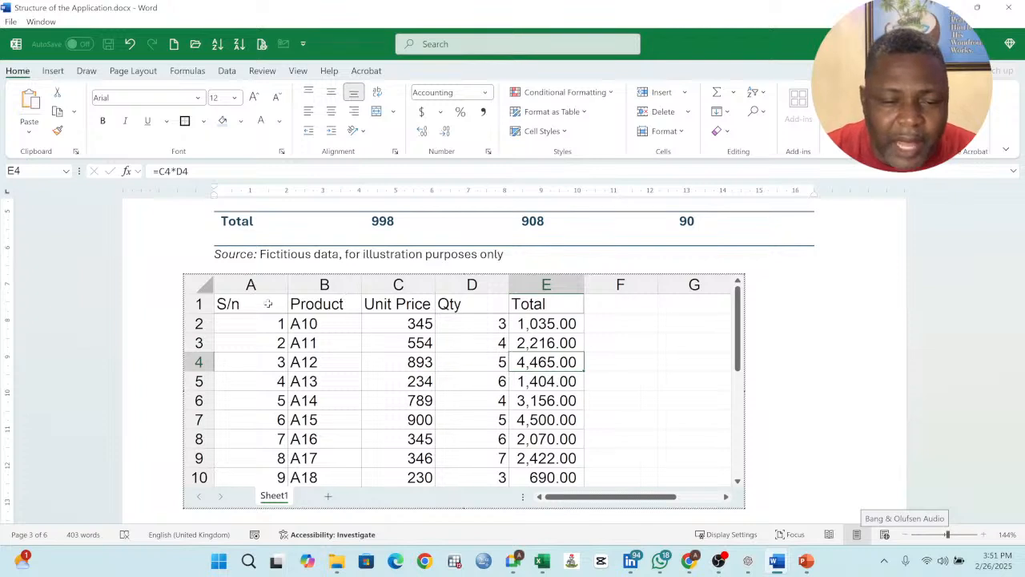
Step: Bold the header cells A1 to E1 in the embedded worksheet and give them a light blue fill
drag(255, 305, 540, 303)
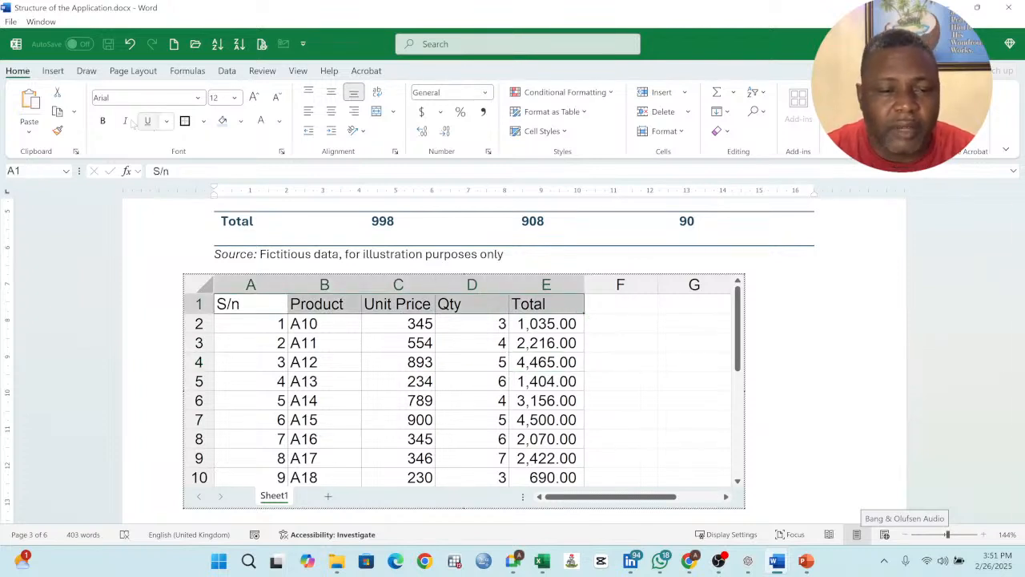
click(103, 121)
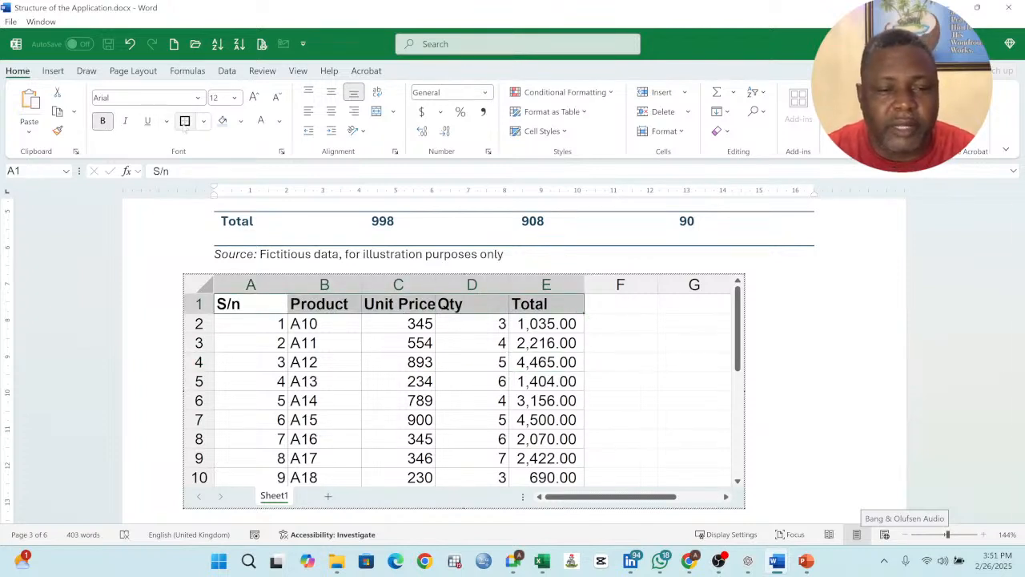
click(224, 123)
click(441, 383)
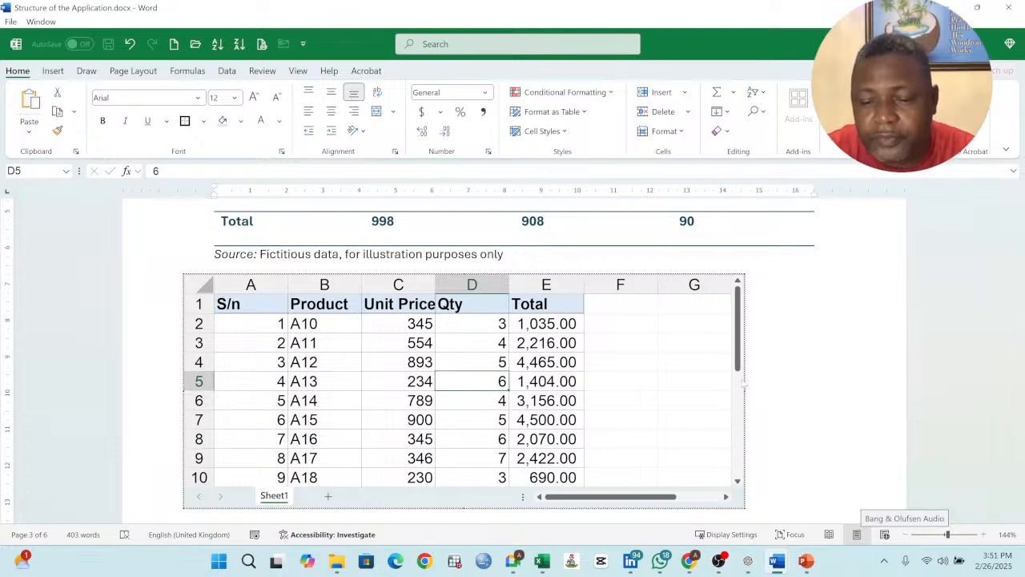
Step: Narrow the embedded worksheet's frame so it ends at column F, and return to the document
drag(745, 391, 646, 396)
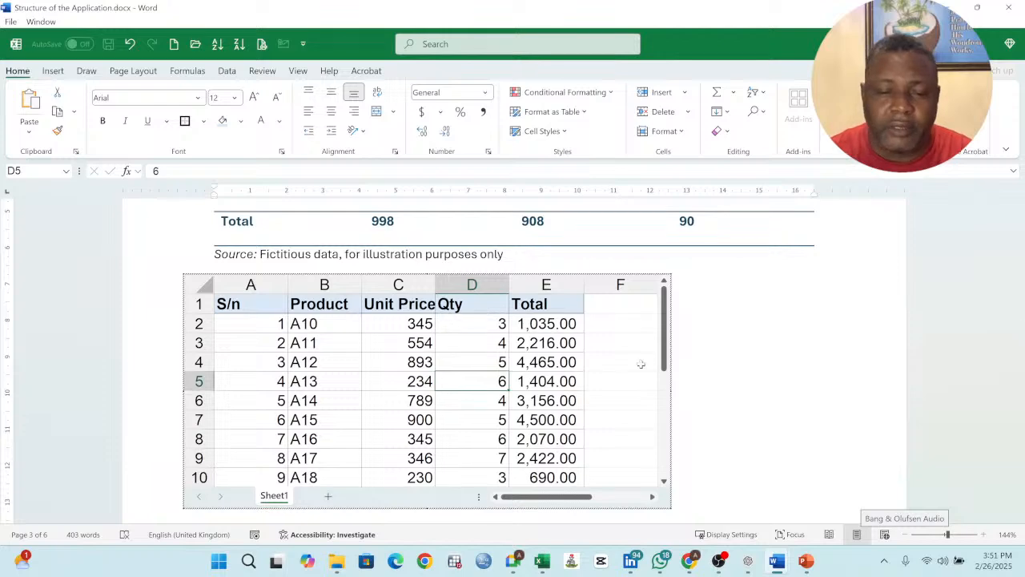
click(778, 344)
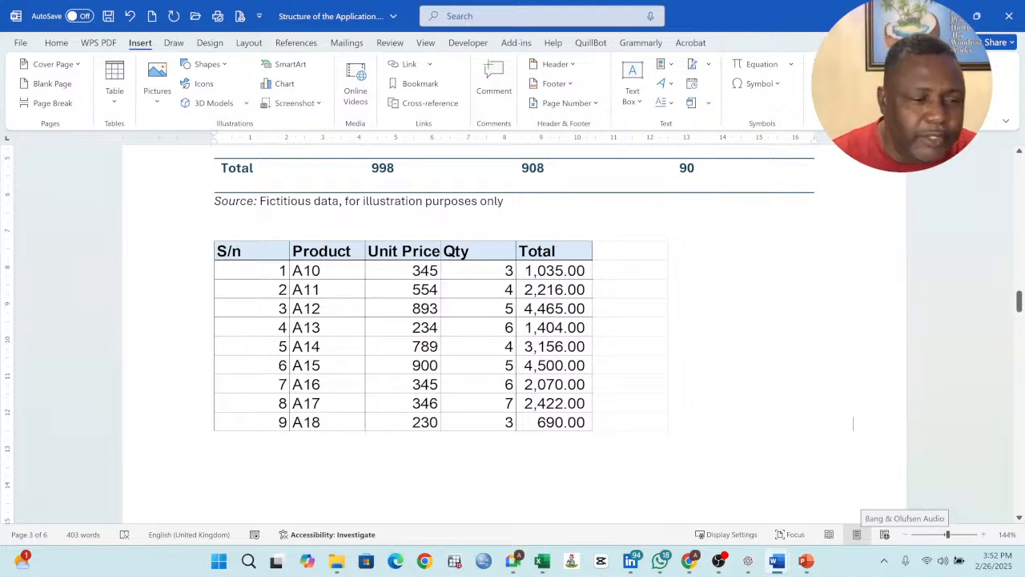
Step: Reopen the embedded worksheet for editing and widen the Total and Unit Price columns to fit their contents
double_click(479, 313)
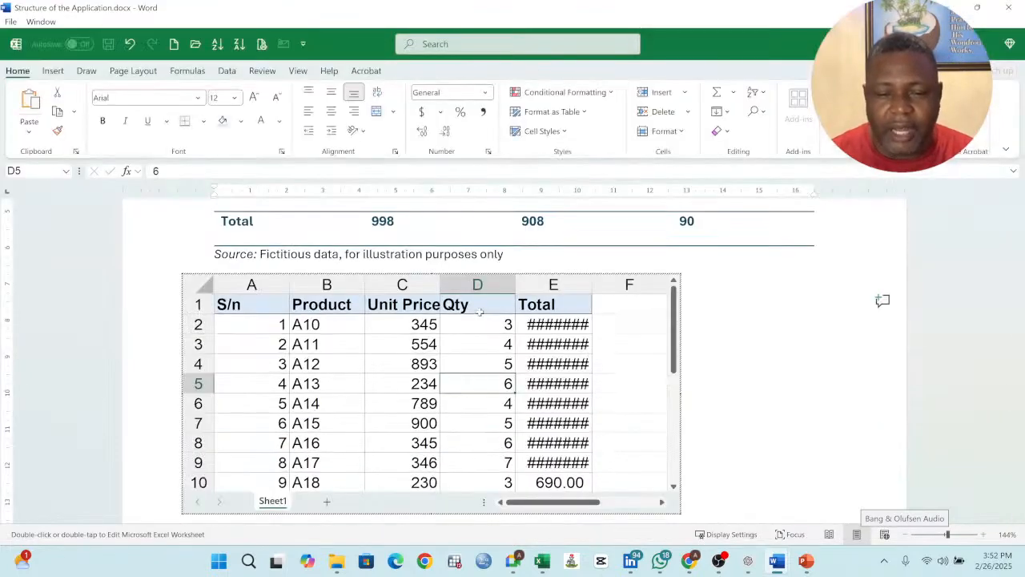
drag(592, 285, 623, 287)
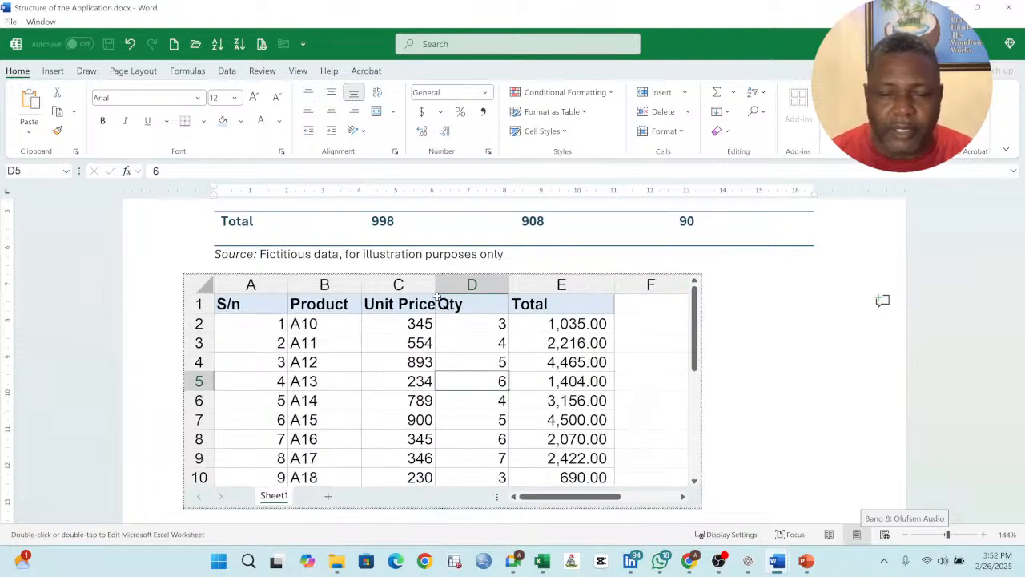
drag(435, 287, 450, 288)
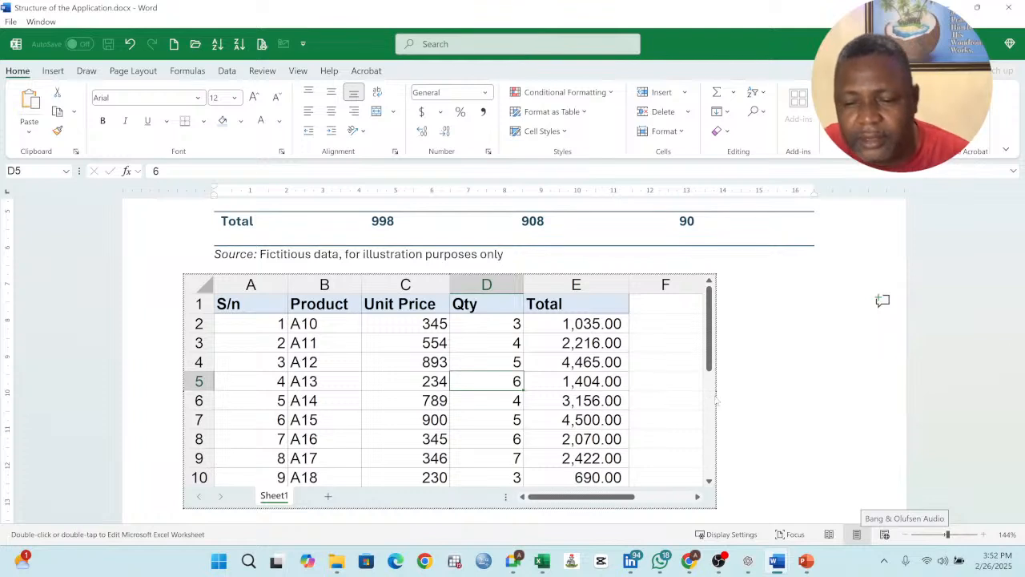
Step: Crop the embedded worksheet's frame to end at the Total column, and return to the document
click(683, 345)
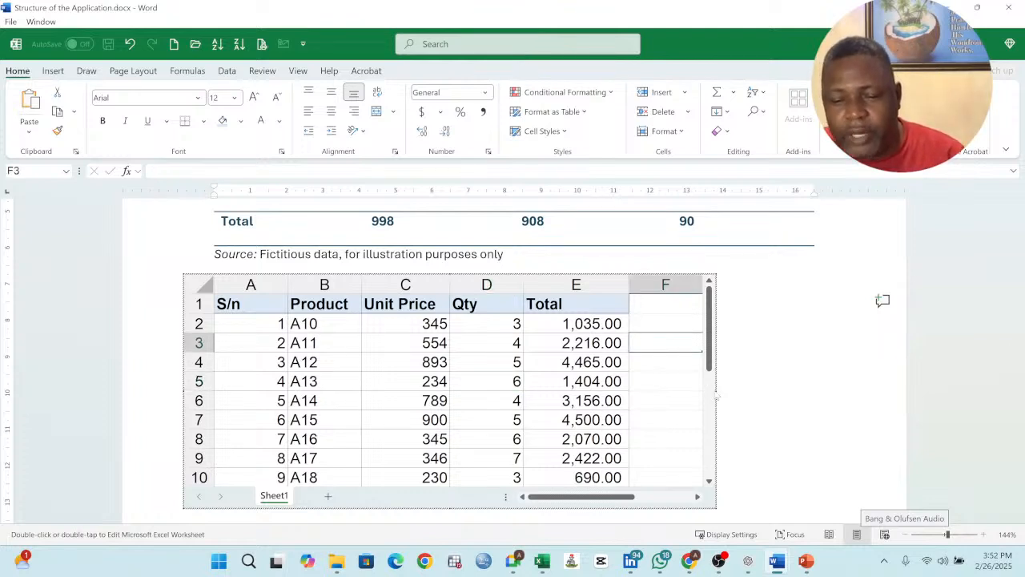
drag(718, 394, 645, 395)
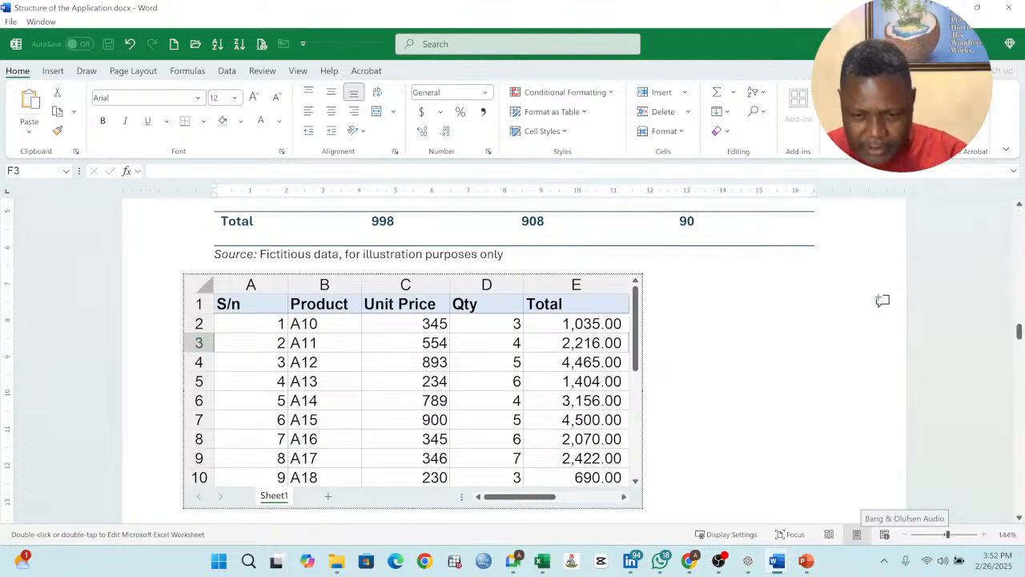
click(713, 348)
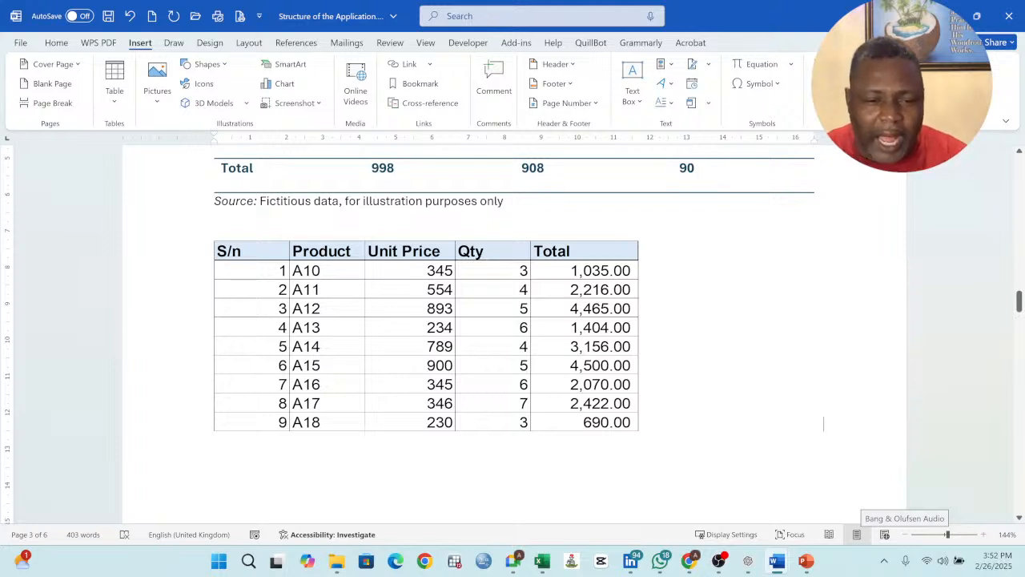
Step: Examine the embedded product table alongside the college enrollment table above it
click(329, 272)
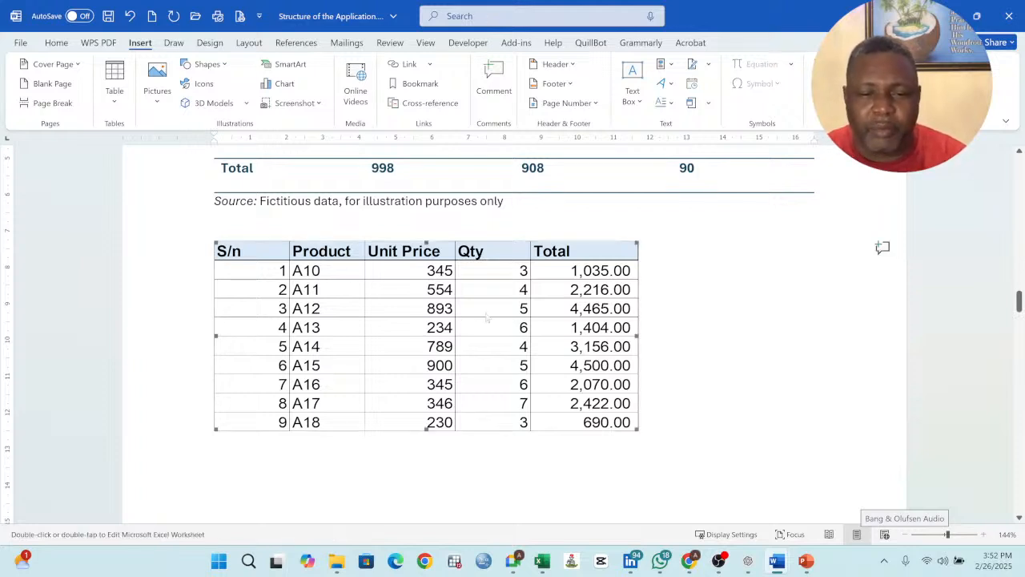
click(689, 345)
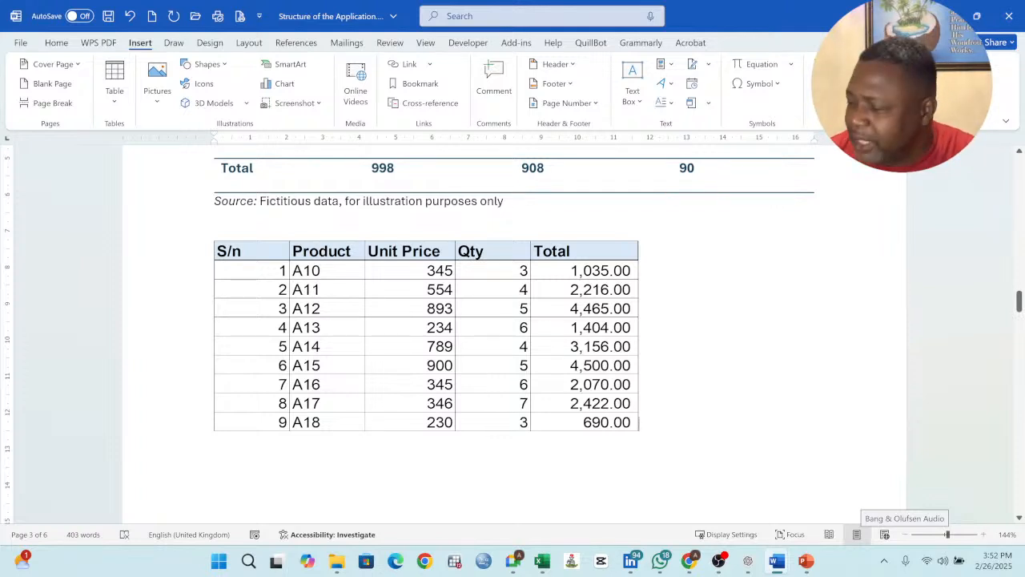
scroll(513, 336, up, 8)
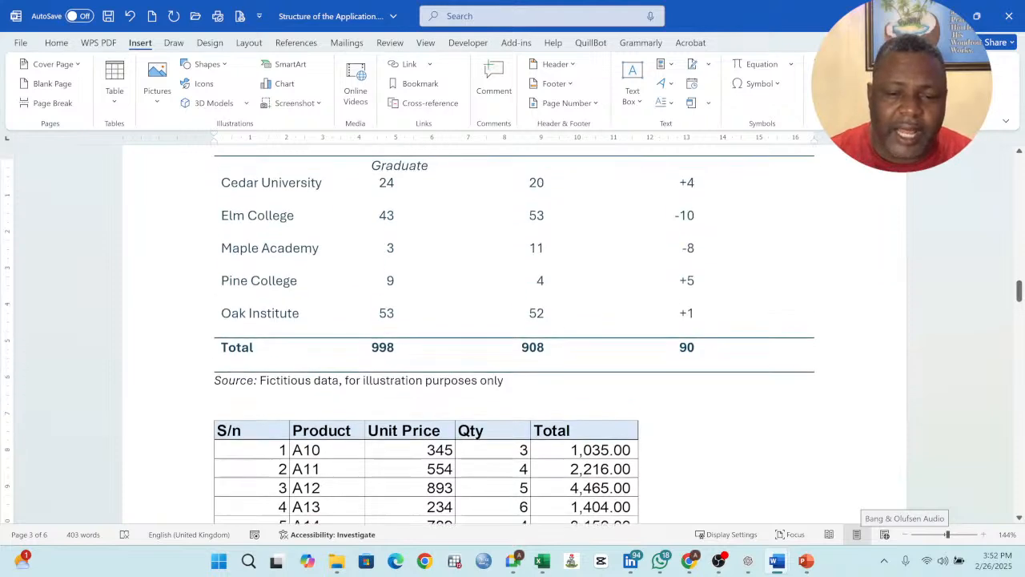
scroll(476, 321, up, 5)
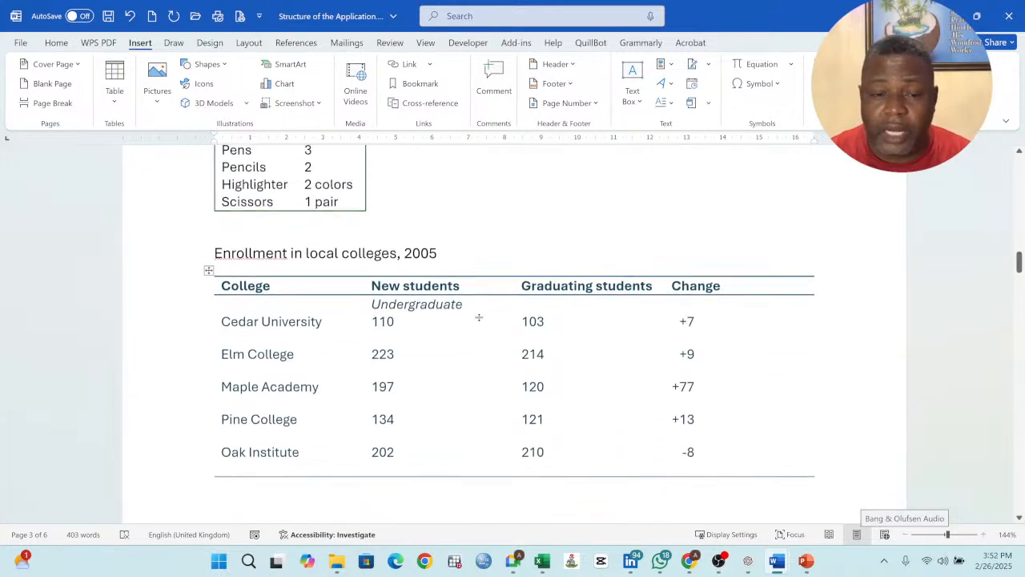
scroll(476, 321, down, 5)
scroll(513, 337, down, 10)
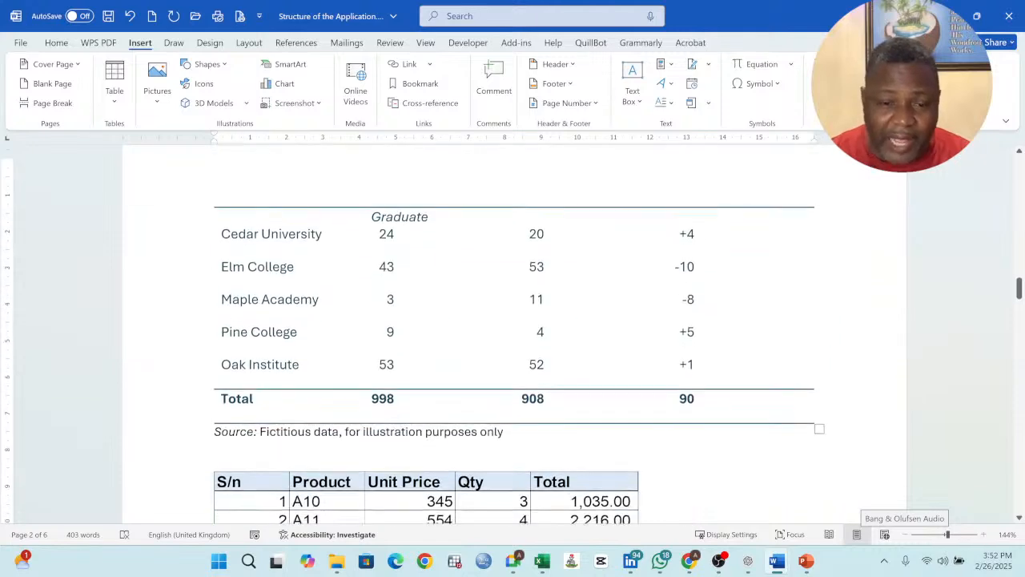
scroll(512, 336, up, 2)
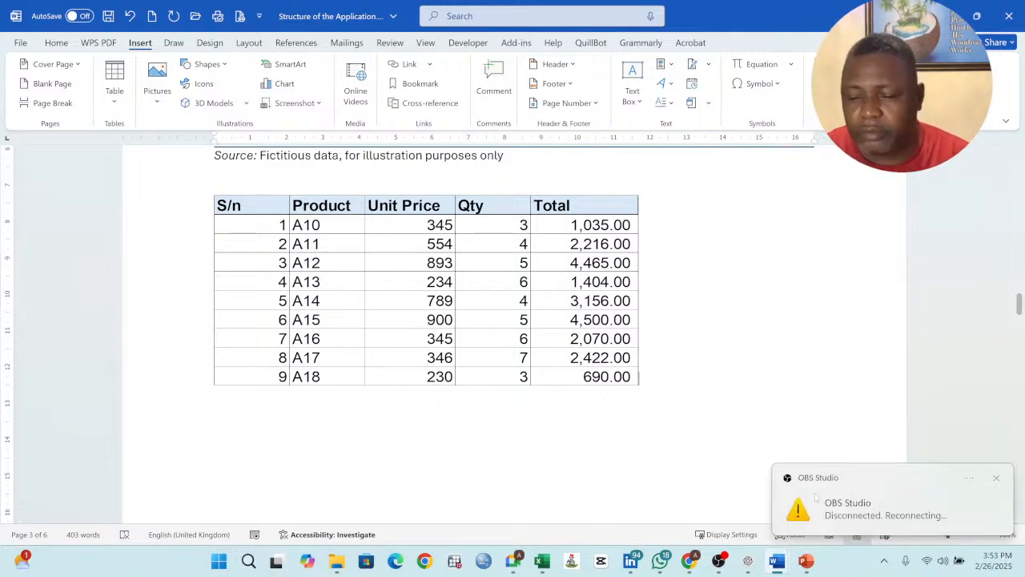
Step: Dismiss the OBS Studio notification
click(868, 502)
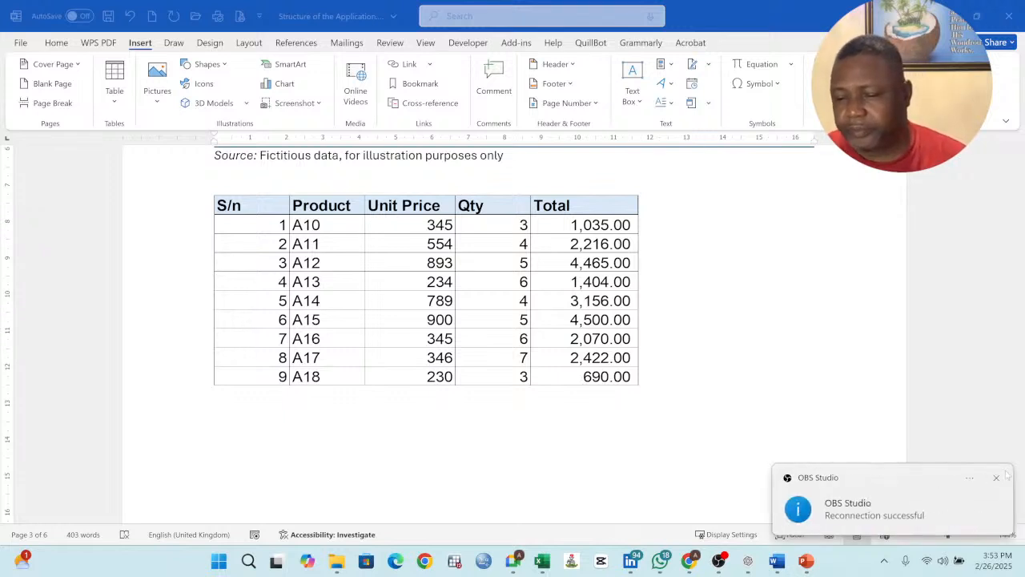
click(996, 478)
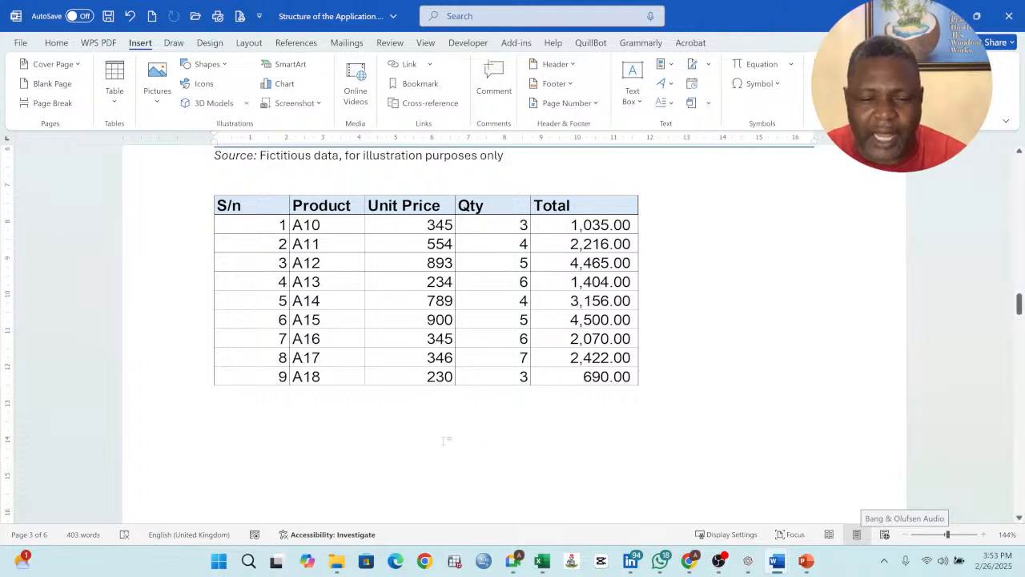
Step: Place the text cursor directly after the embedded product table
click(294, 434)
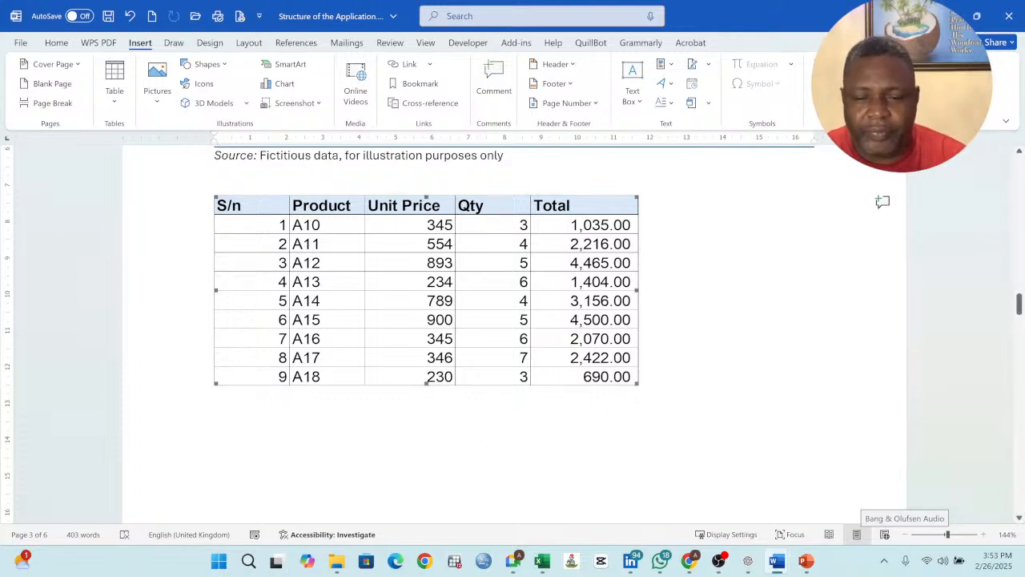
click(267, 437)
click(258, 432)
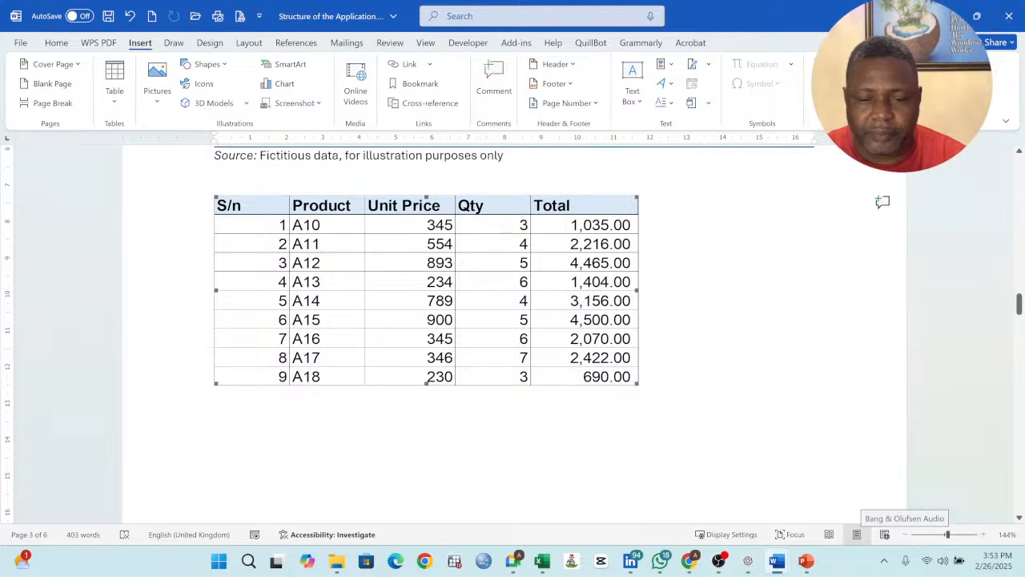
click(639, 378)
key(ctrl+z)
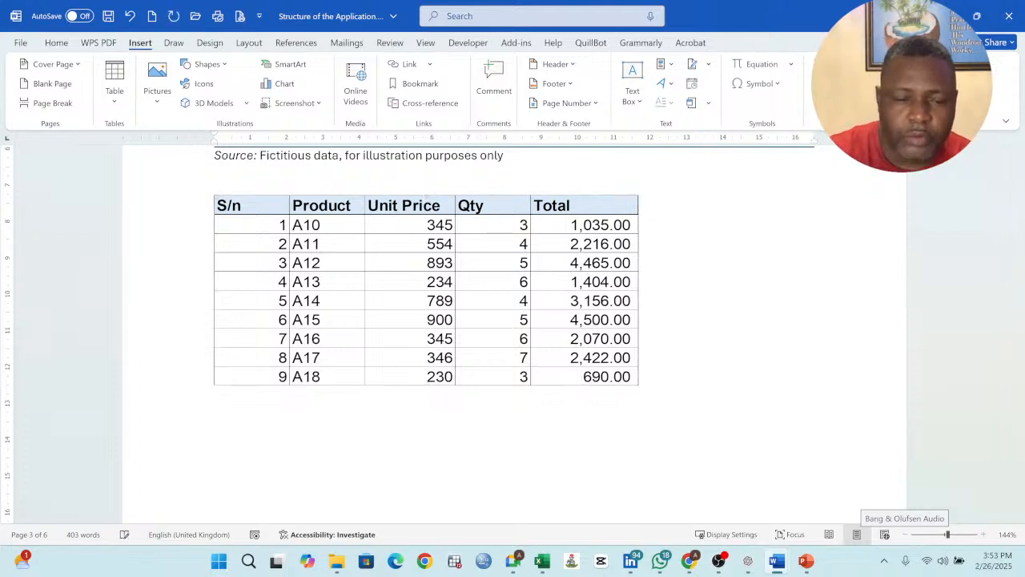